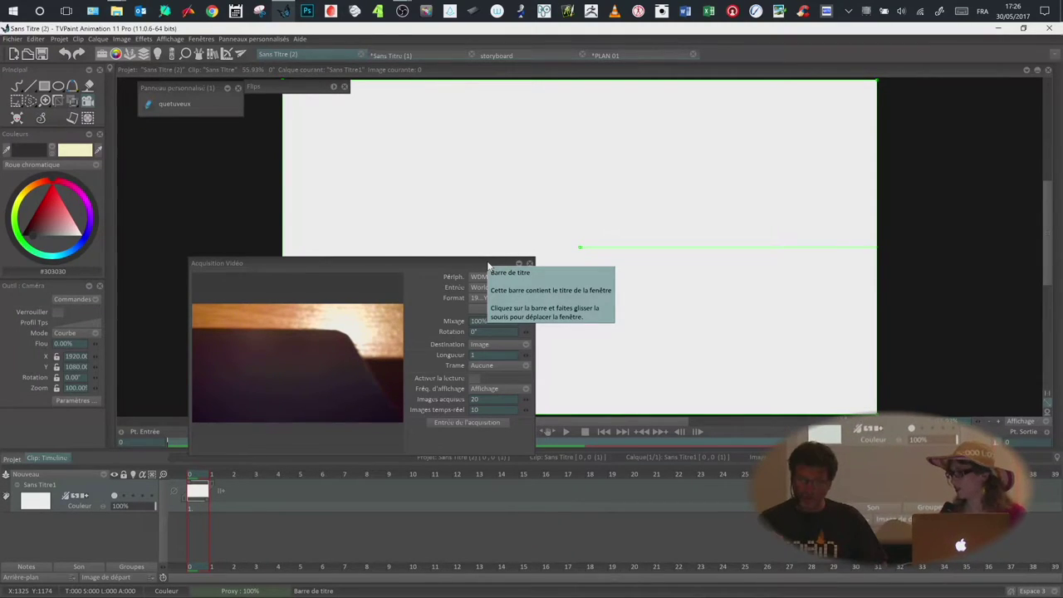
Step: Check the camera inputs available for video acquisition, keeping World Facing Right, and move the acquisition window higher over the canvas
left_click_drag(472, 261, 484, 263)
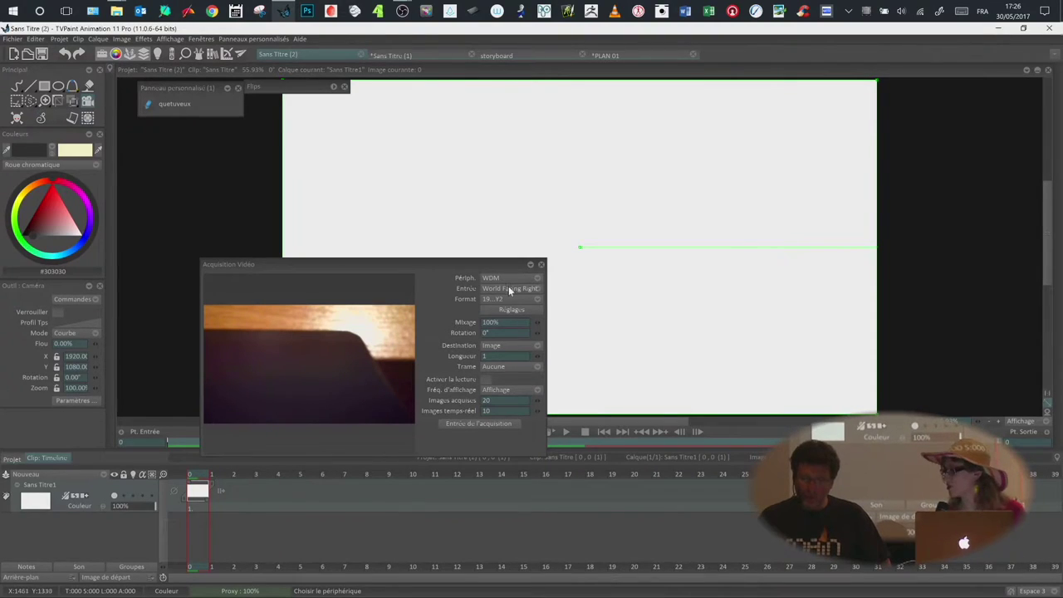
left_click(505, 289)
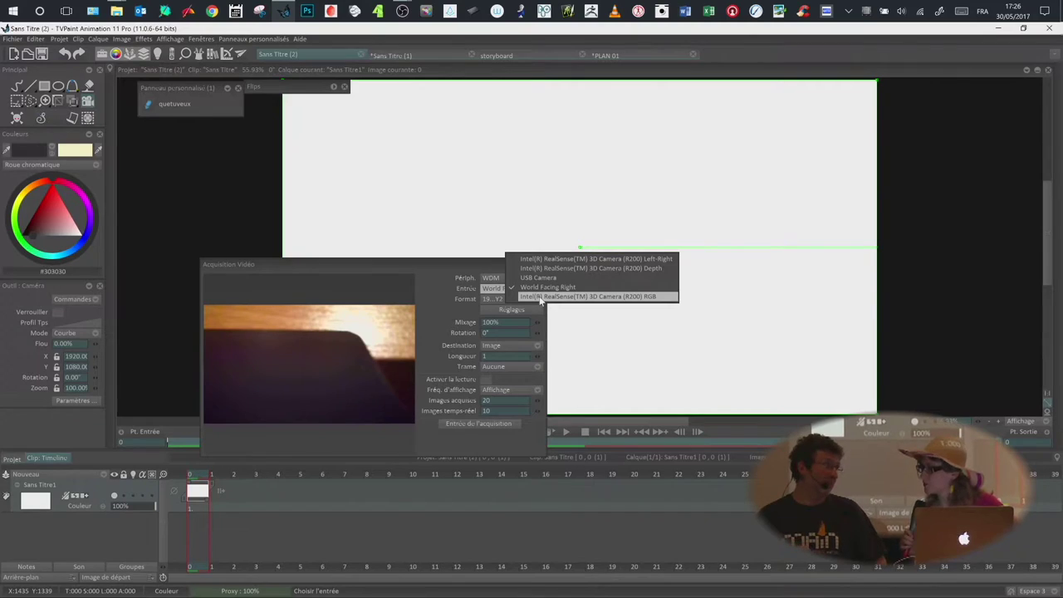
left_click(607, 296)
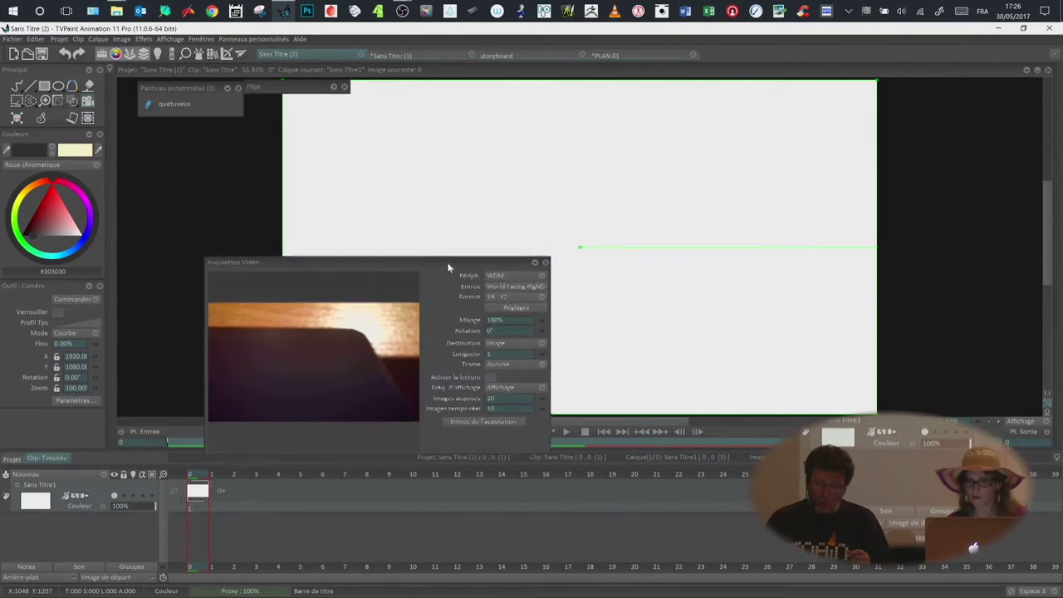
left_click_drag(447, 262, 475, 219)
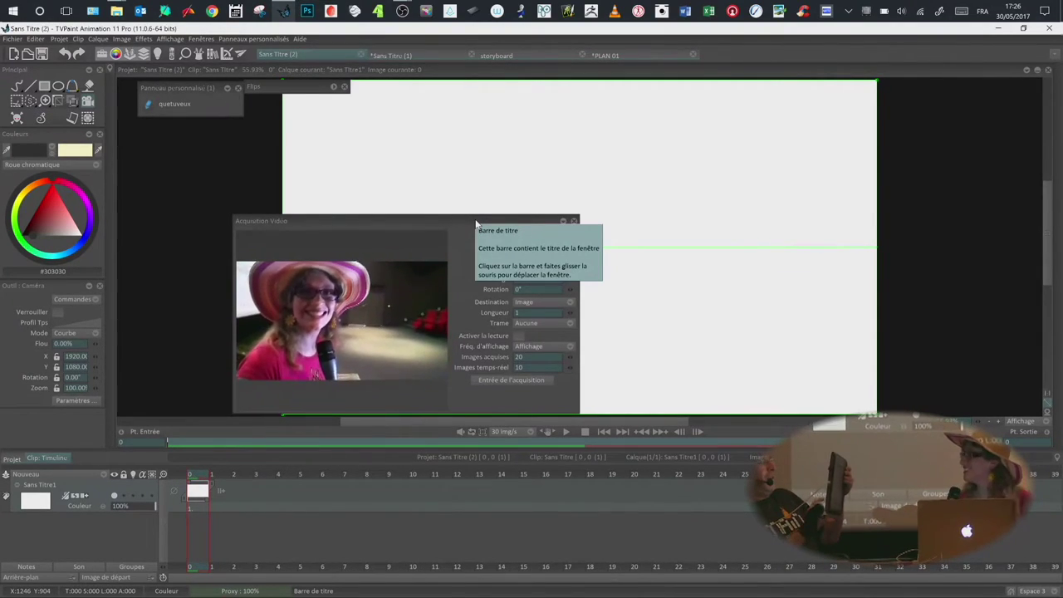
Step: Capture six successive camera images into the Sans Titre1 layer and close the video acquisition window
left_click(524, 380)
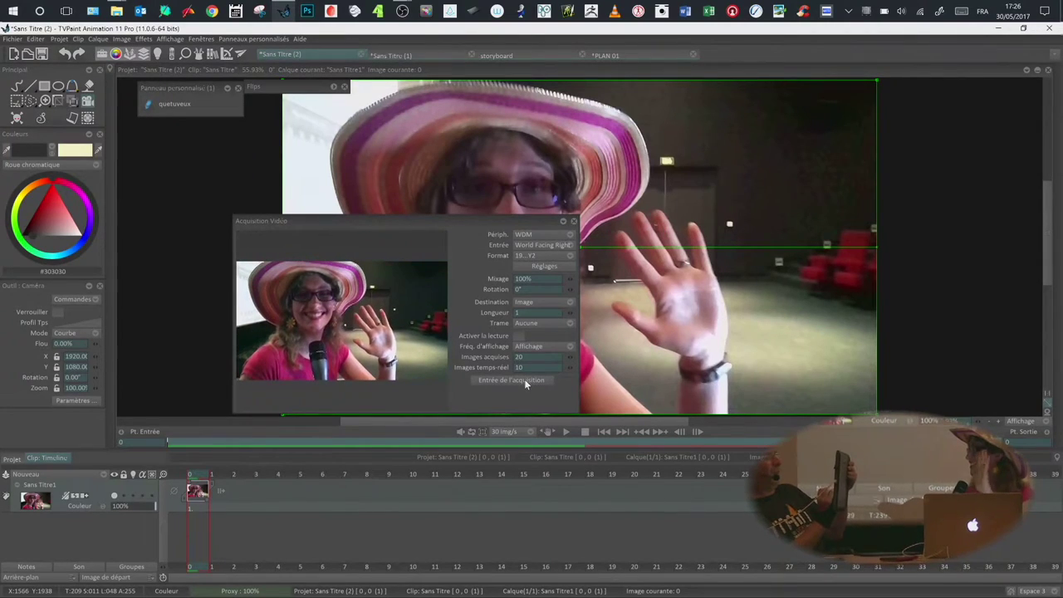
left_click(524, 380)
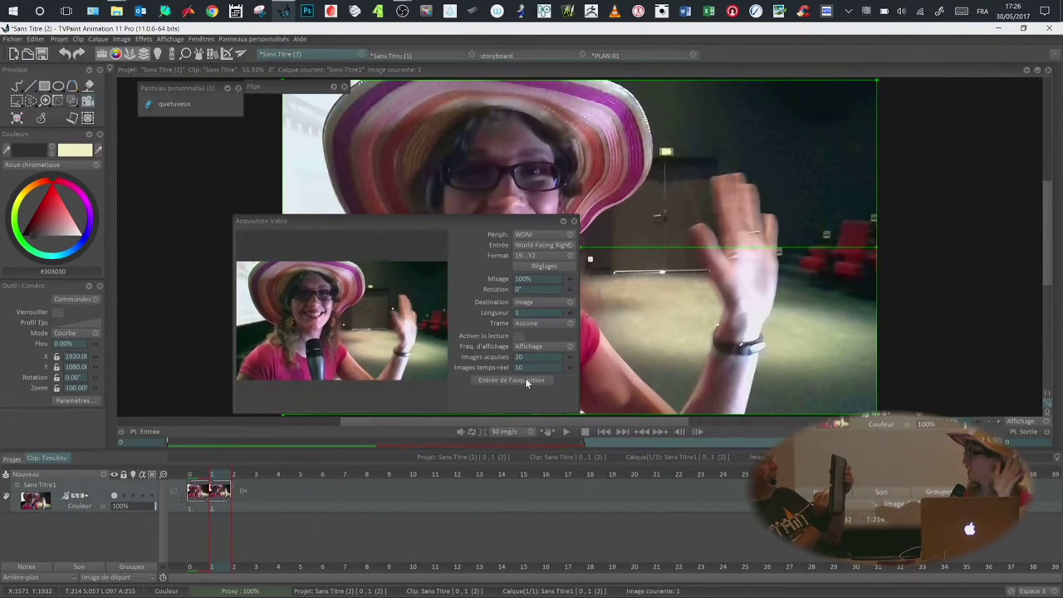
left_click(524, 379)
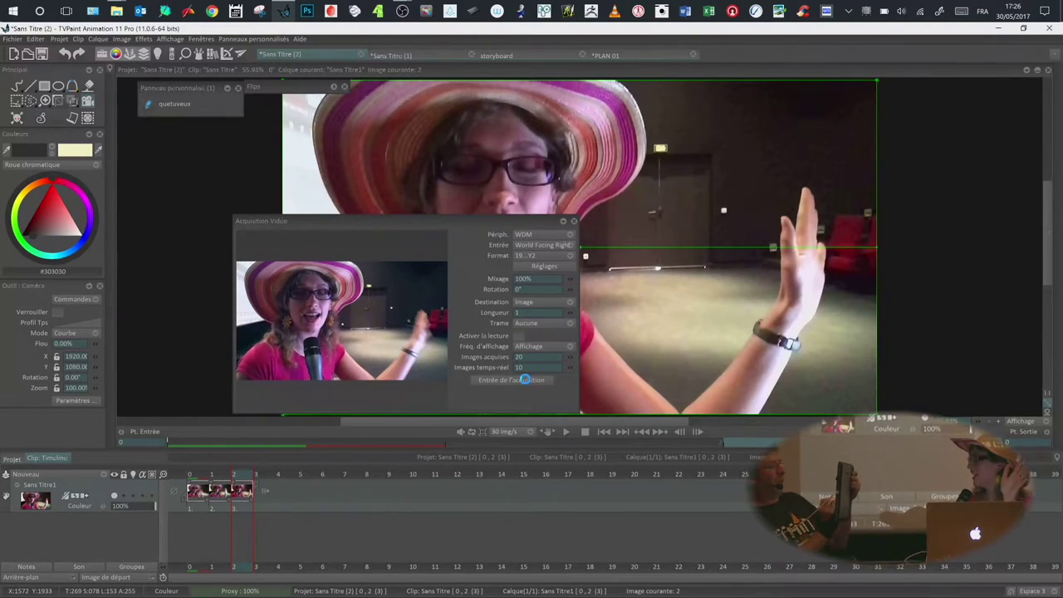
left_click(525, 379)
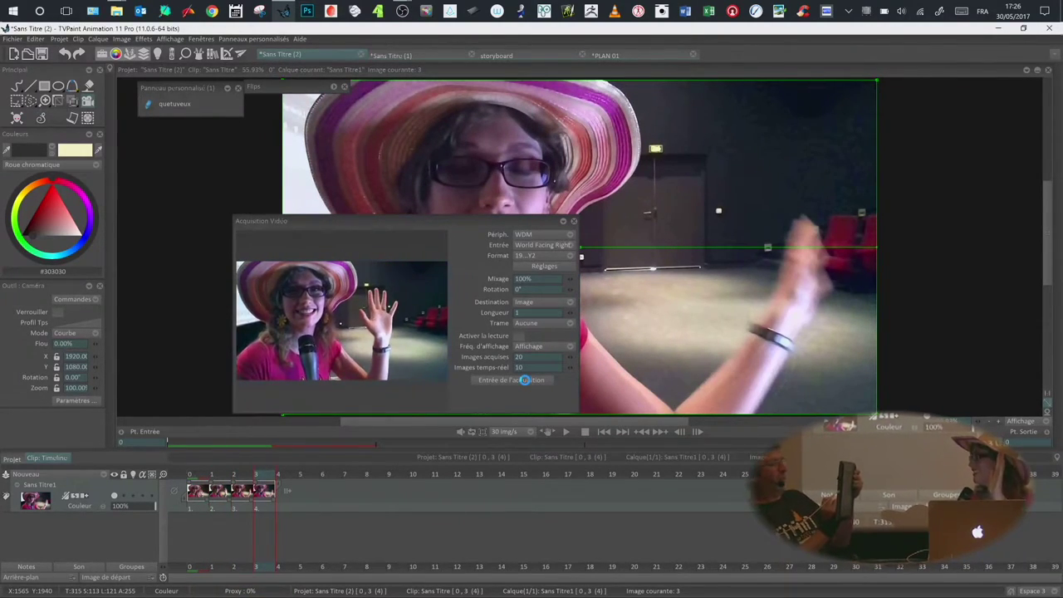
left_click(524, 380)
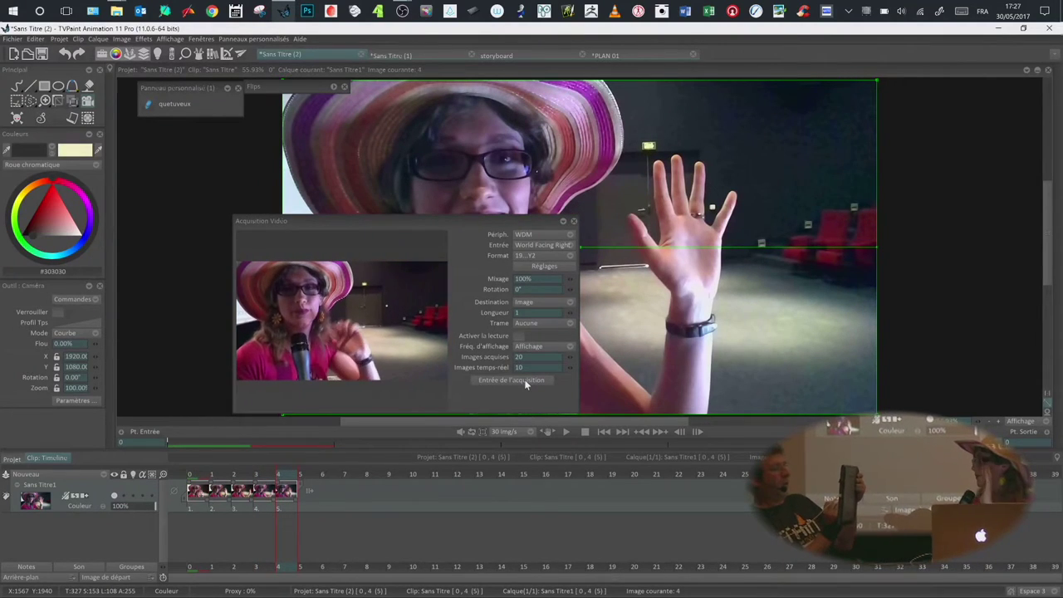
left_click(524, 379)
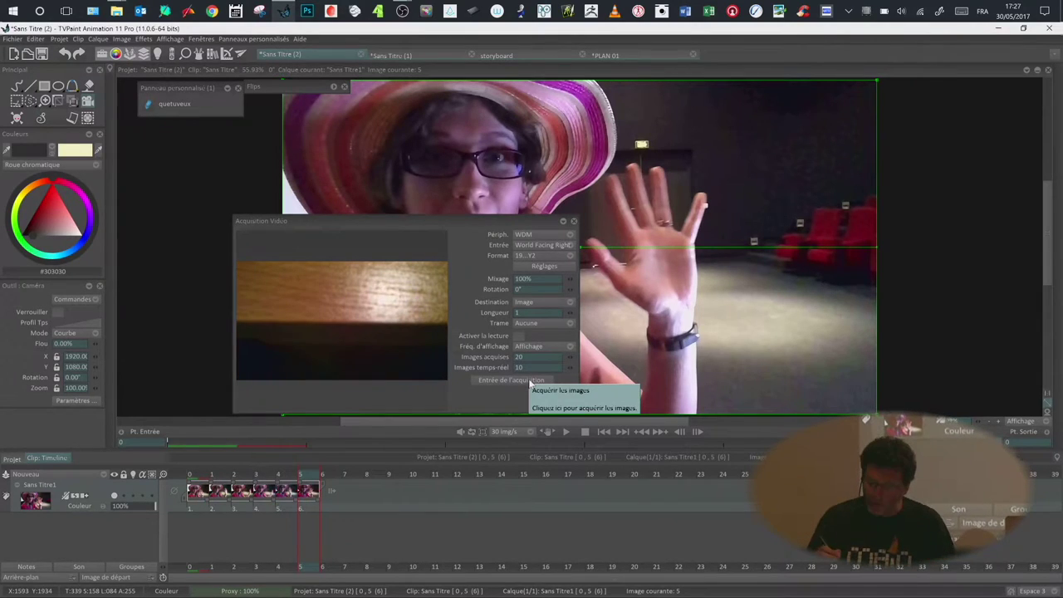
left_click(573, 221)
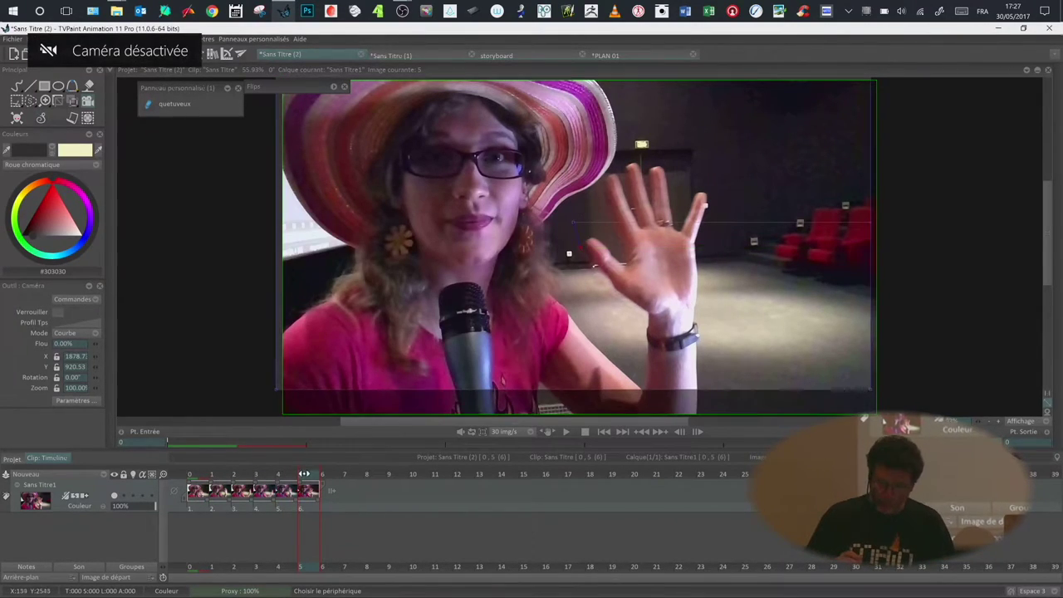
Step: Play back the captured image sequence, stop it and scrub through its frames in the timeline
key("Return")
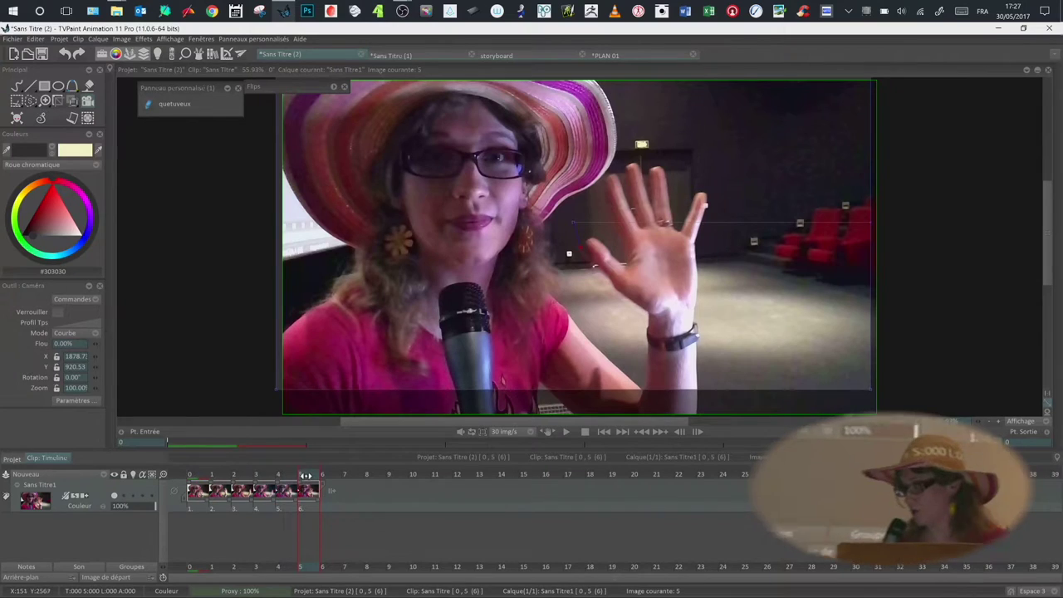
key("Left")
left_click(567, 433)
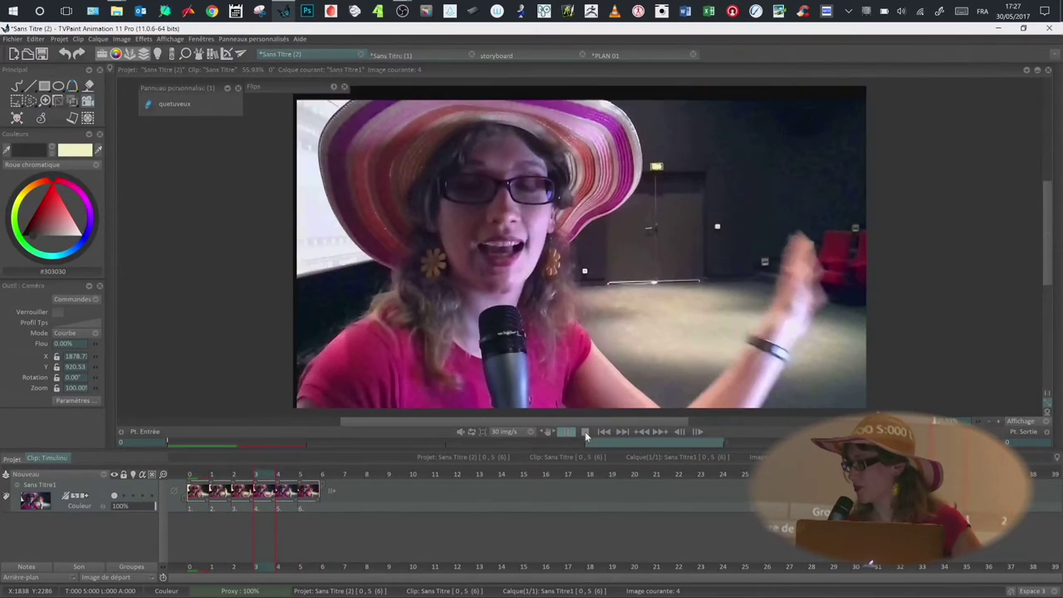
left_click(585, 432)
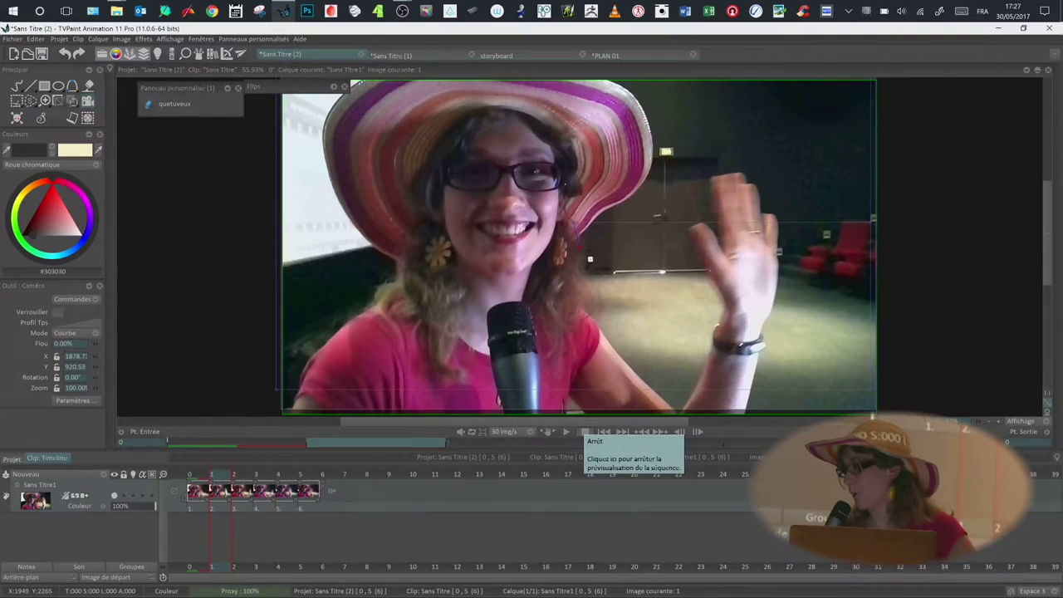
left_click(278, 474)
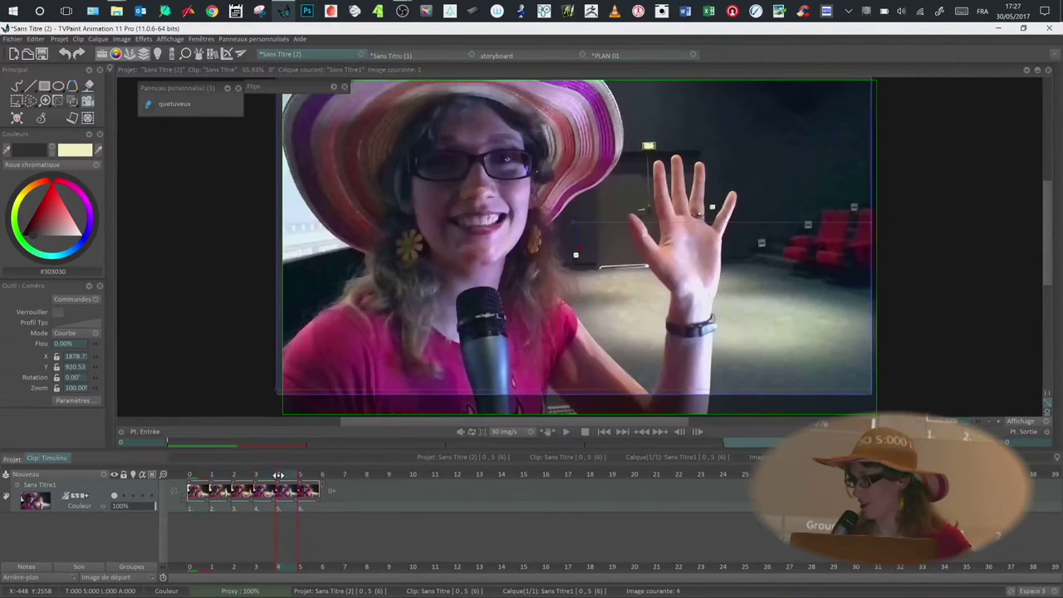
mouse_move(278, 474)
left_mouse_down()
mouse_move(316, 474)
mouse_move(272, 473)
left_mouse_up()
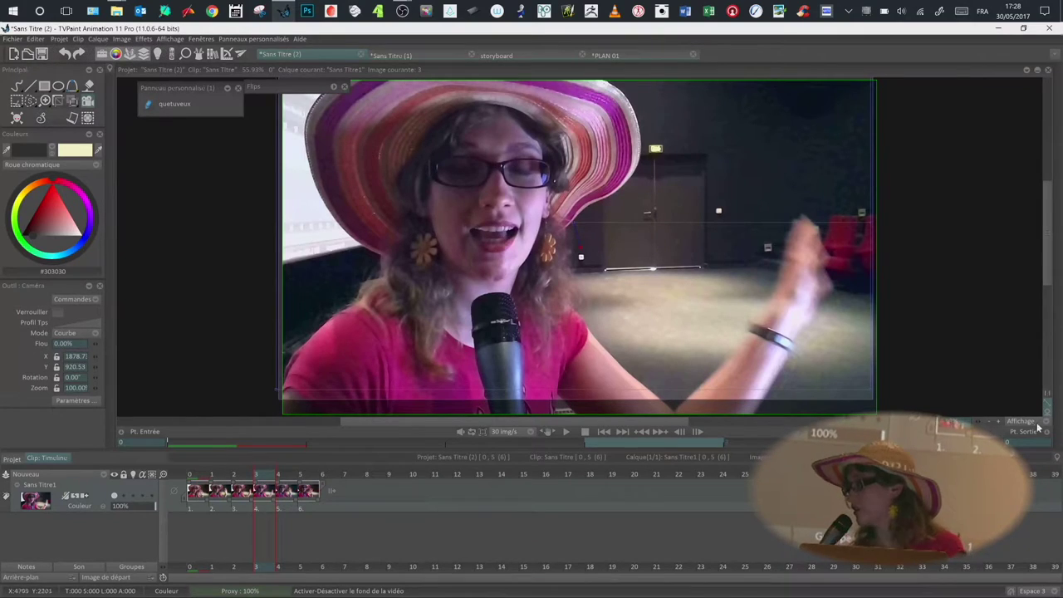
Step: Extend the captured layer to seven images by stretching it with interpolation
left_click(349, 482)
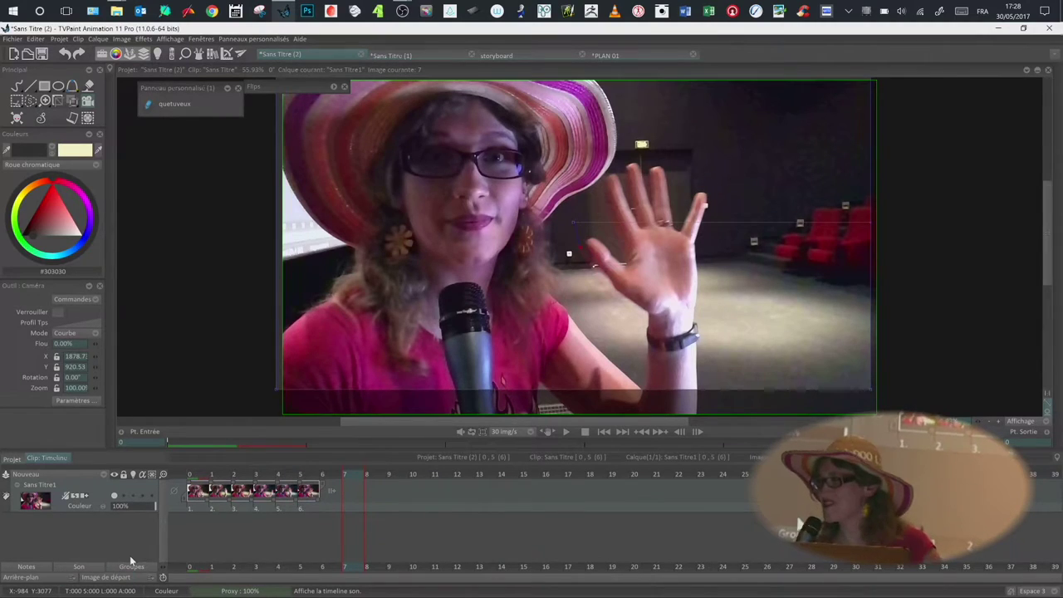
left_click_drag(324, 485, 365, 485)
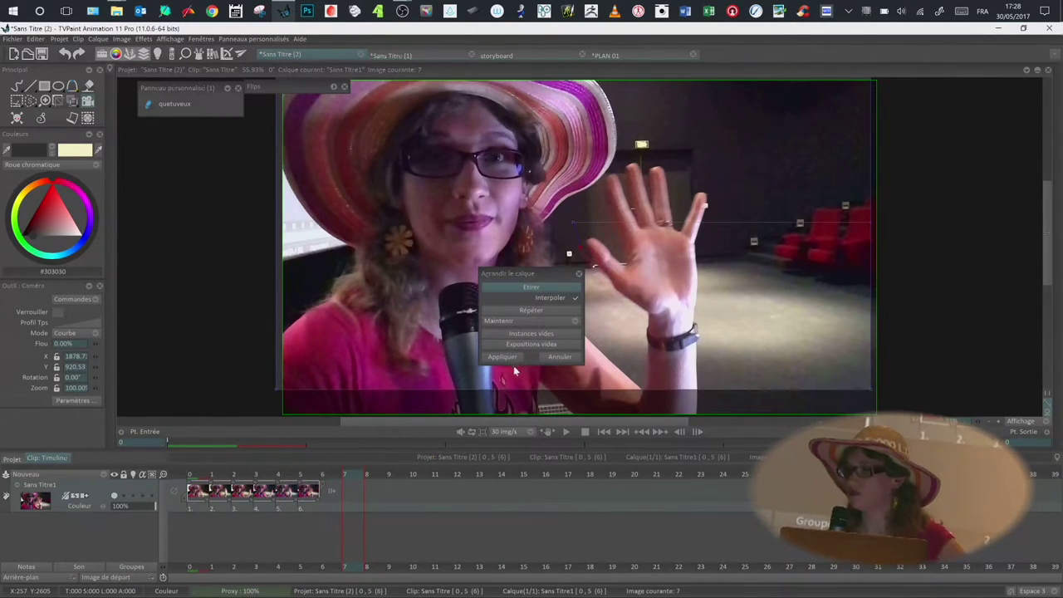
left_click(514, 358)
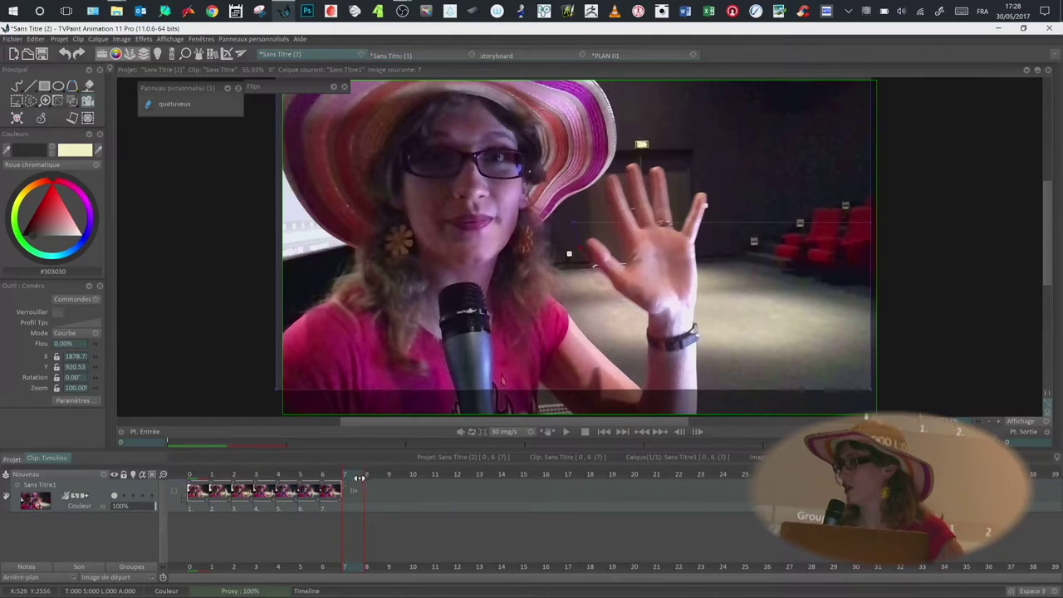
Step: View the live camera preview in the video acquisition window, move the window and close it
left_click(1047, 414)
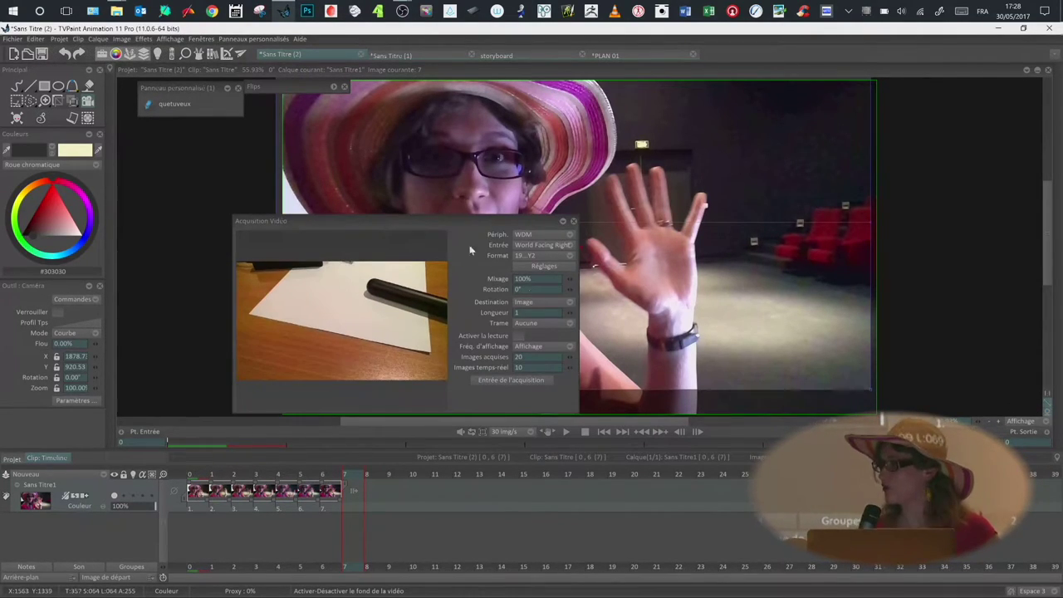
left_click_drag(462, 226, 531, 249)
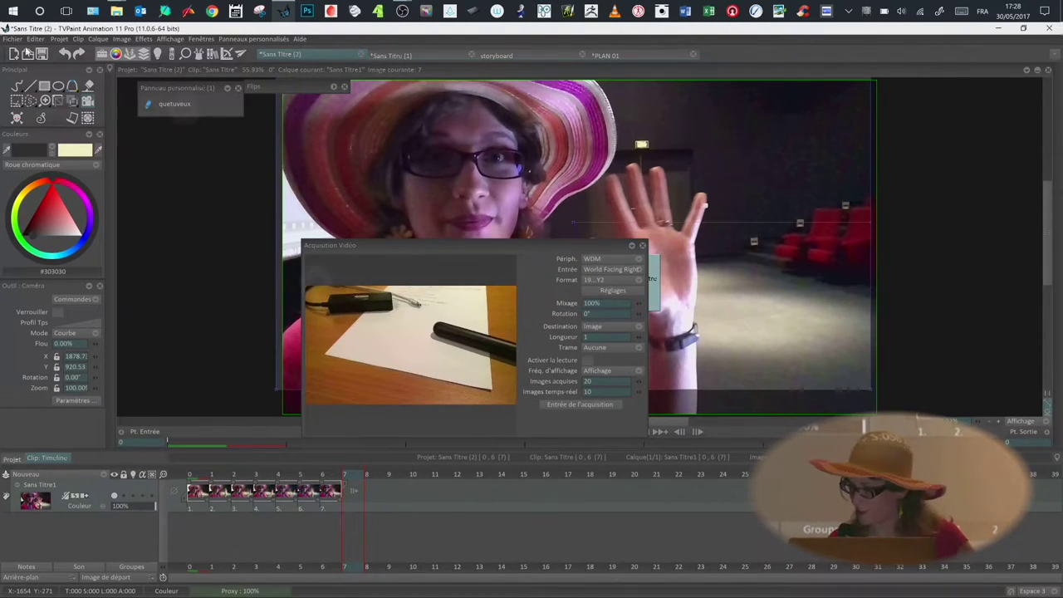
left_click(641, 246)
Step: Create a new 3840 × 2160 project at 30 images per second and show the live camera feed as its background
key("ctrl+n")
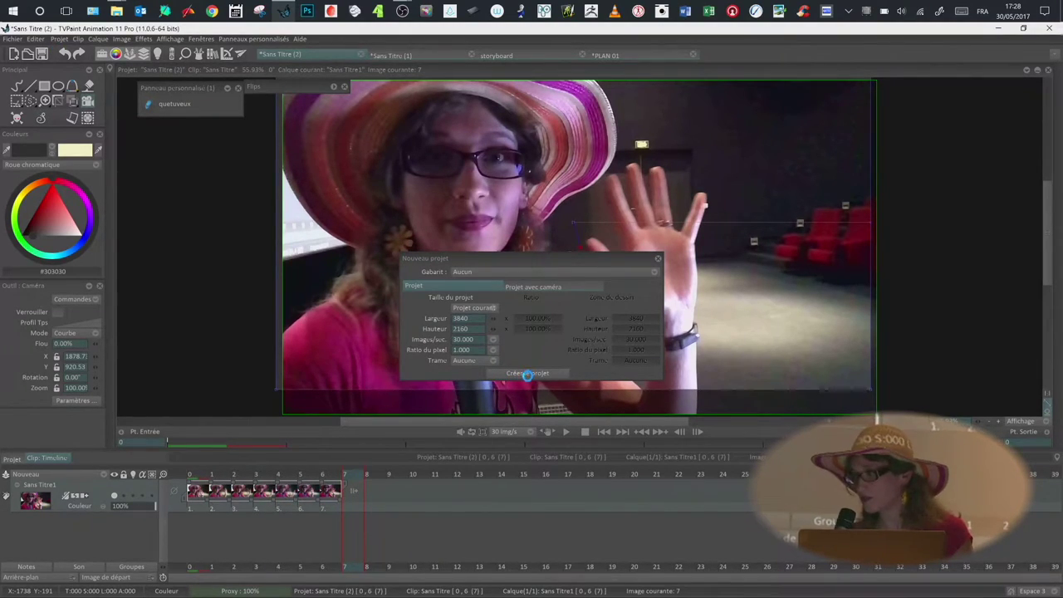
left_click(527, 372)
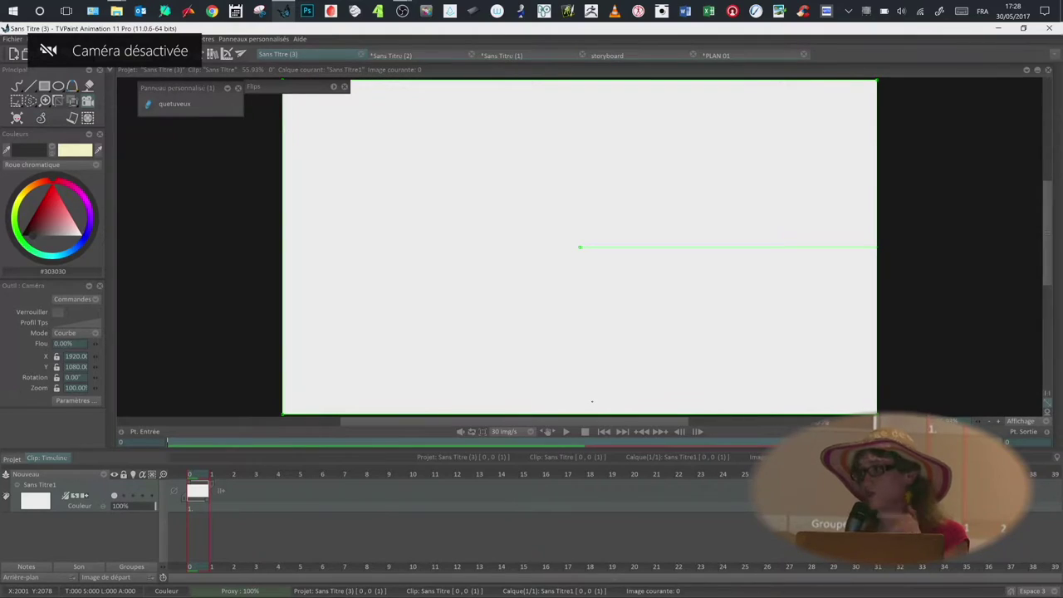
left_click(1048, 413)
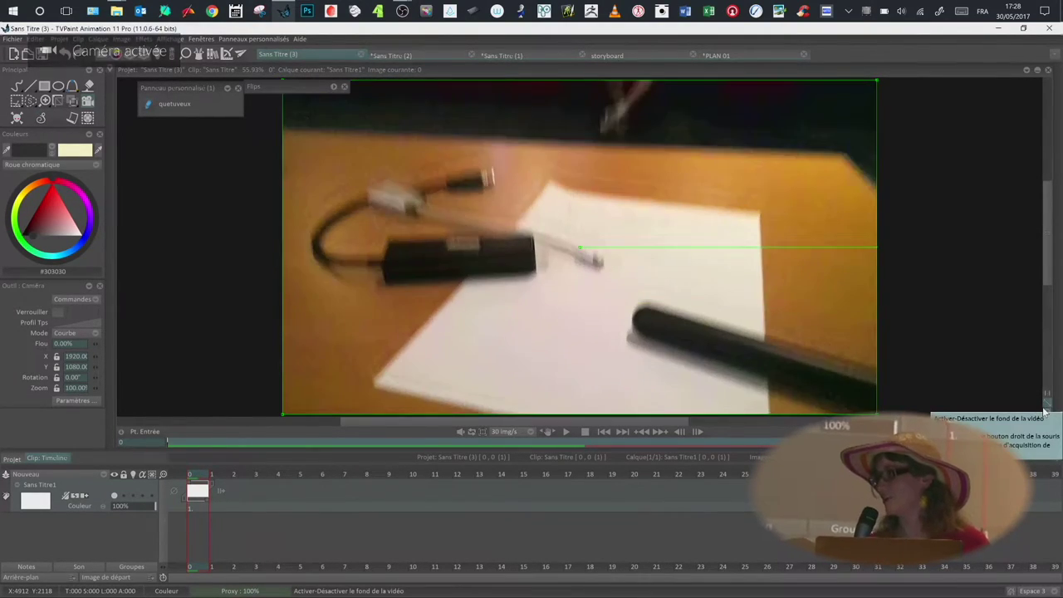
Step: Sketch rough black (#000000) freehand lines over the live camera background with the Plume tool
left_click(17, 86)
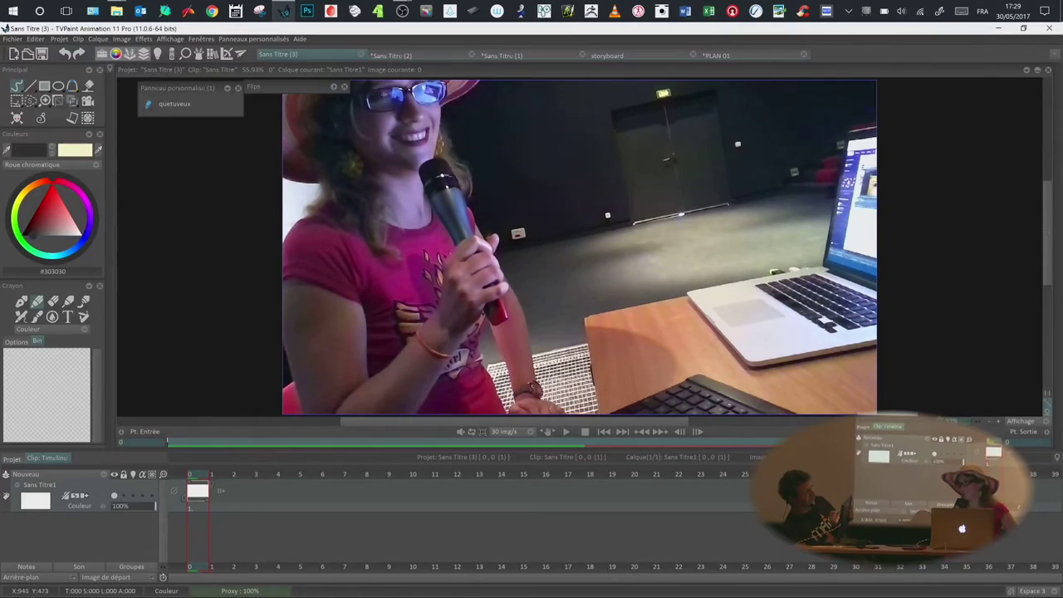
left_click(94, 224)
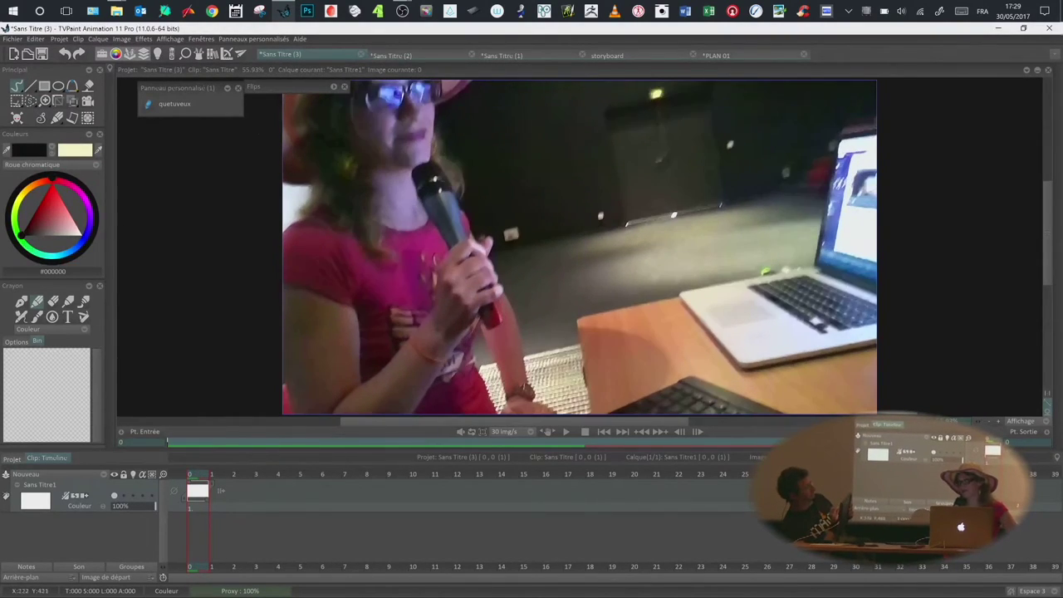
left_click(20, 302)
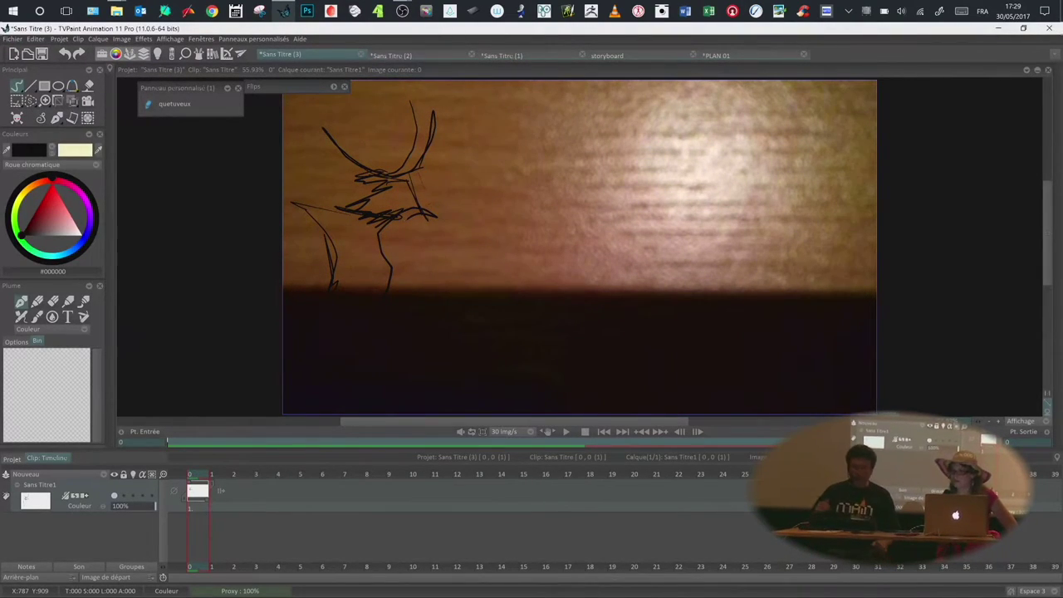
Step: Switch briefly to the PLAN 01 project, return to Sans Titre (3) and close it without saving its changes
left_click(361, 56)
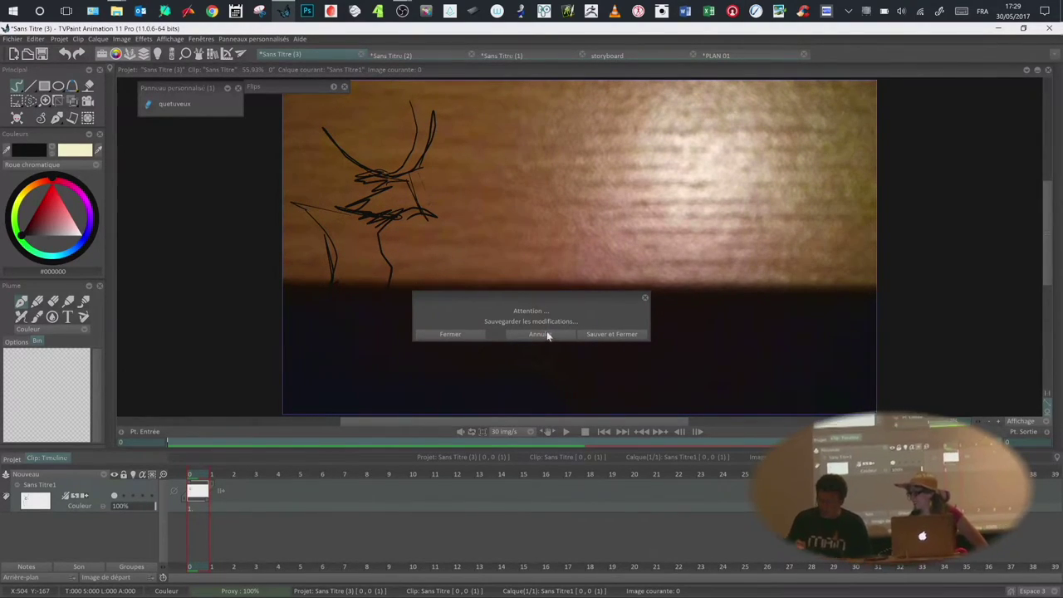
left_click(576, 333)
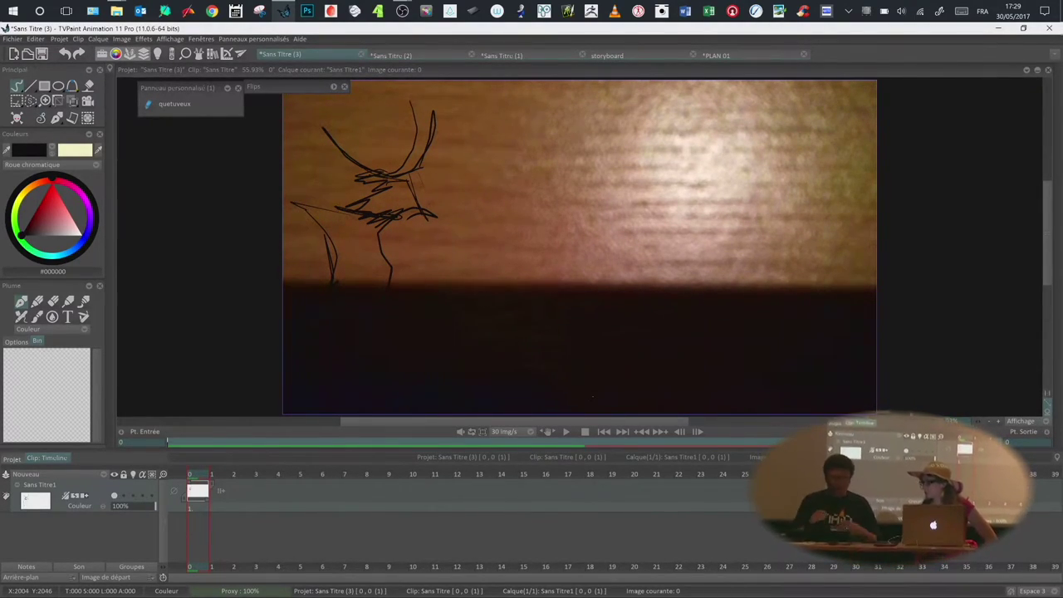
left_click(719, 55)
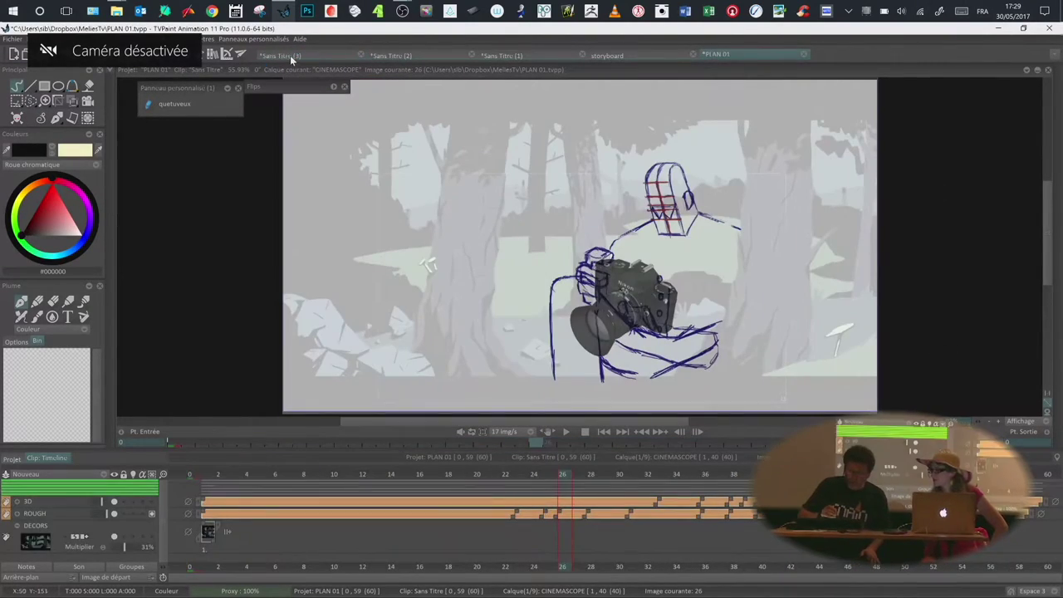
left_click(291, 56)
left_click(364, 55)
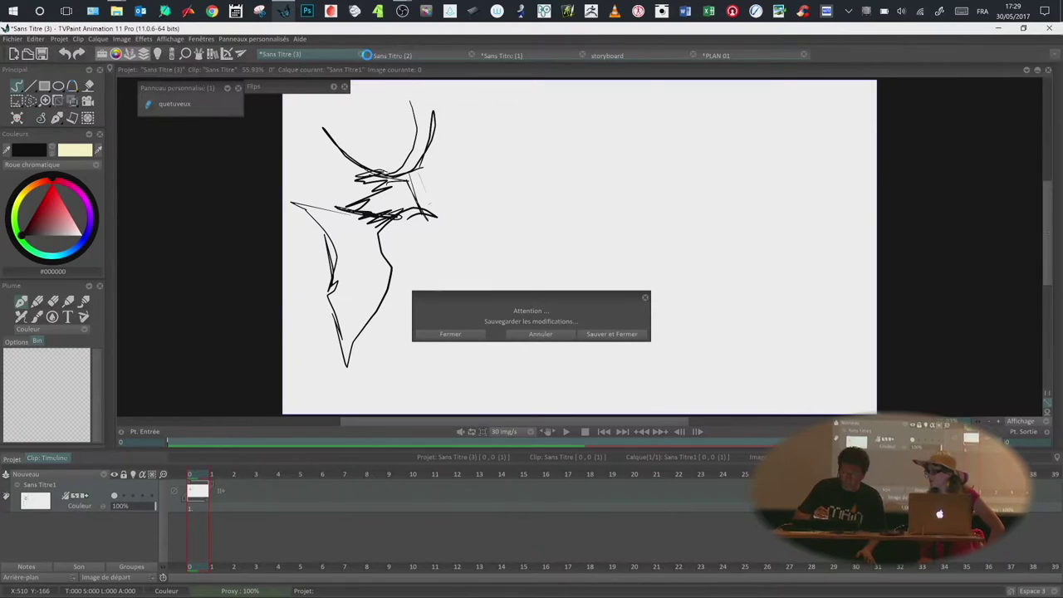
left_click(486, 336)
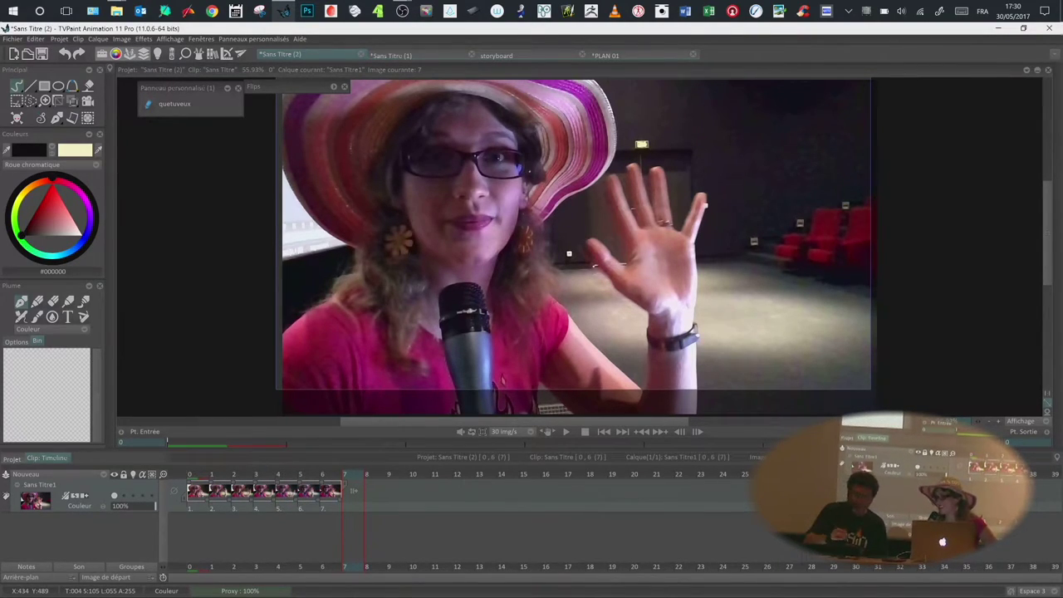
Step: Open the dialog for opening or importing a file and reposition it over the canvas
left_click(15, 41)
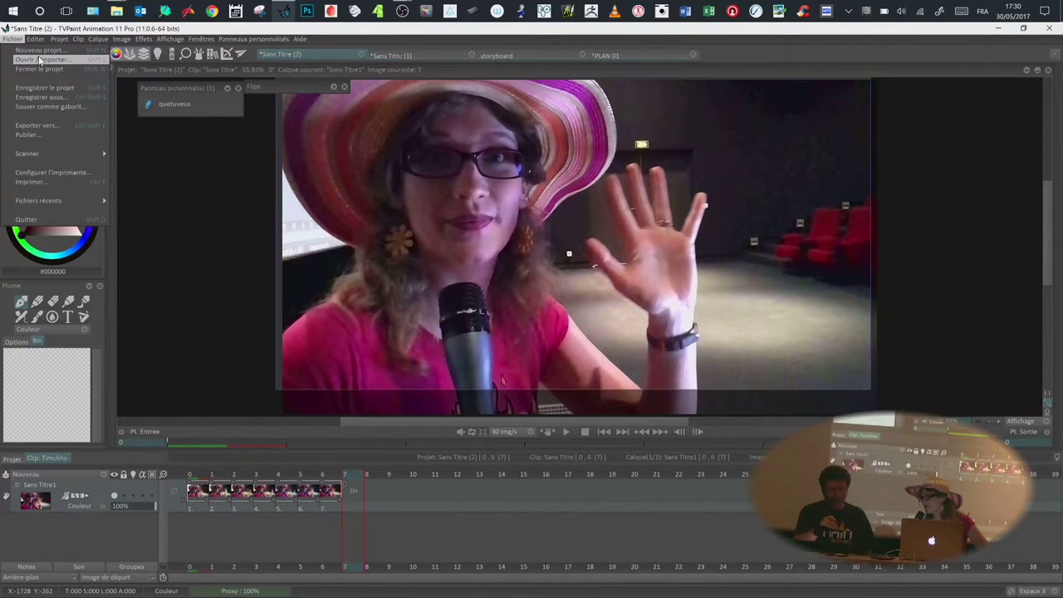
left_click(41, 60)
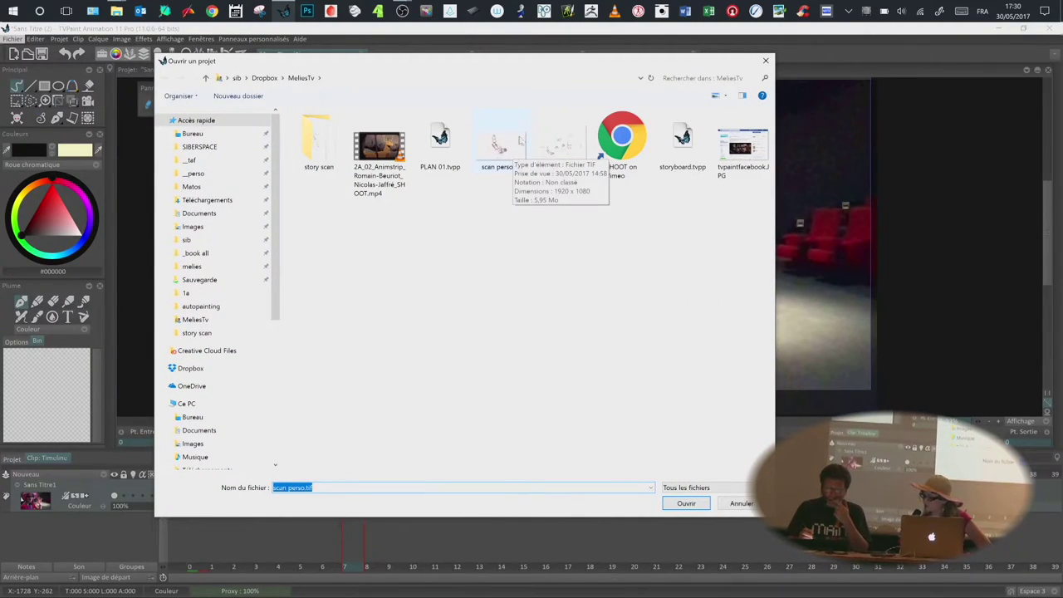
left_click_drag(516, 66, 530, 77)
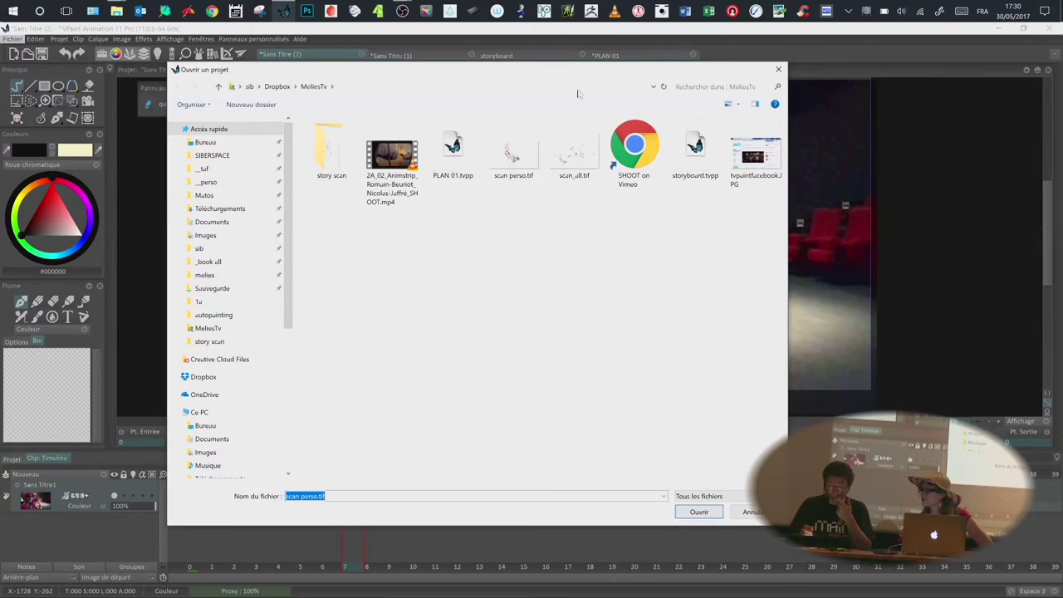
left_click_drag(680, 75, 691, 87)
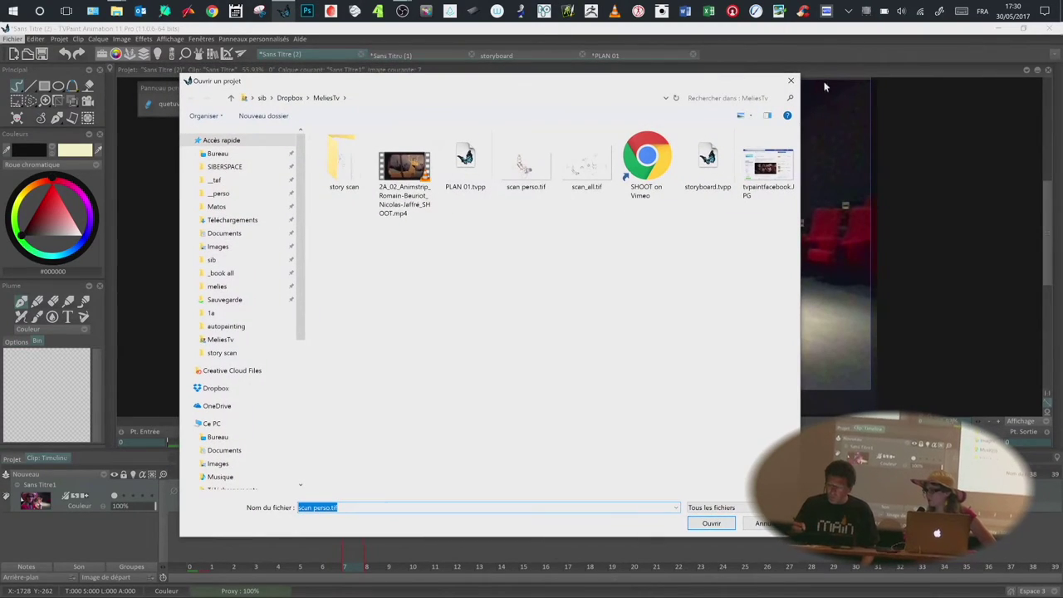
left_click_drag(492, 87, 494, 95)
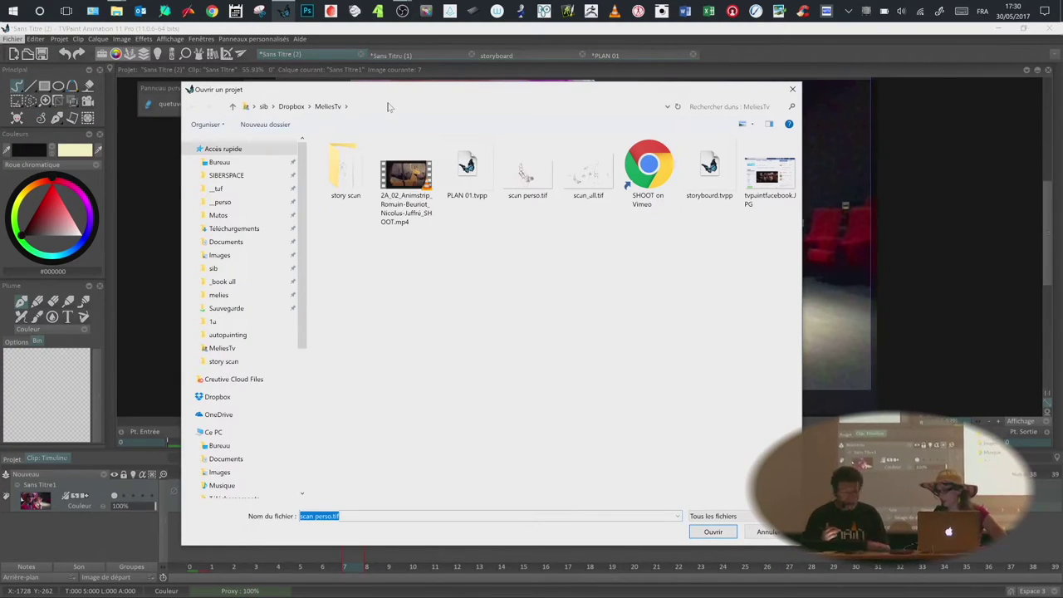
left_click_drag(518, 91, 511, 95)
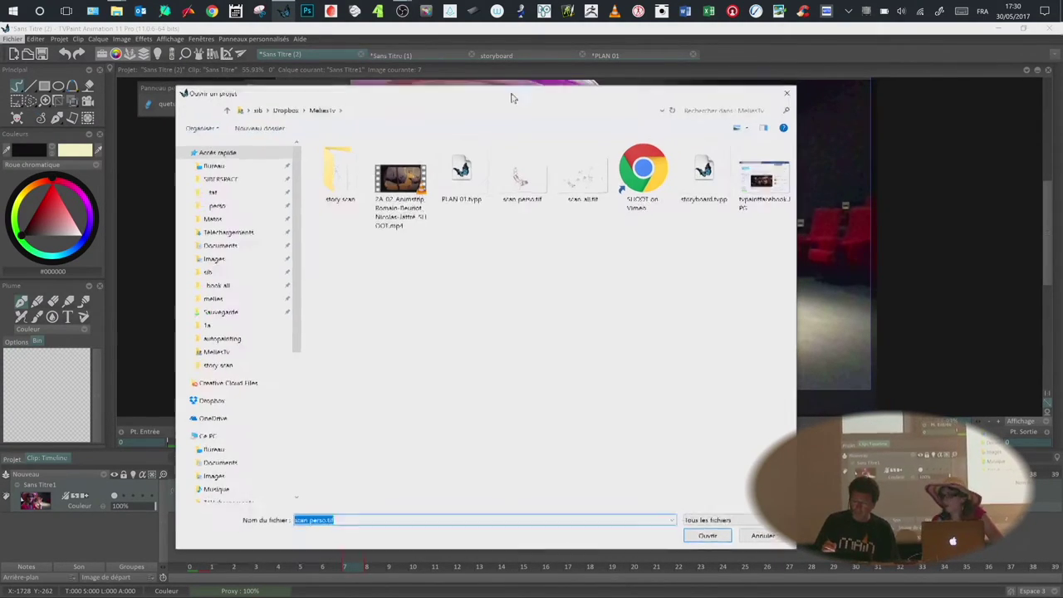
left_click_drag(592, 105, 603, 109)
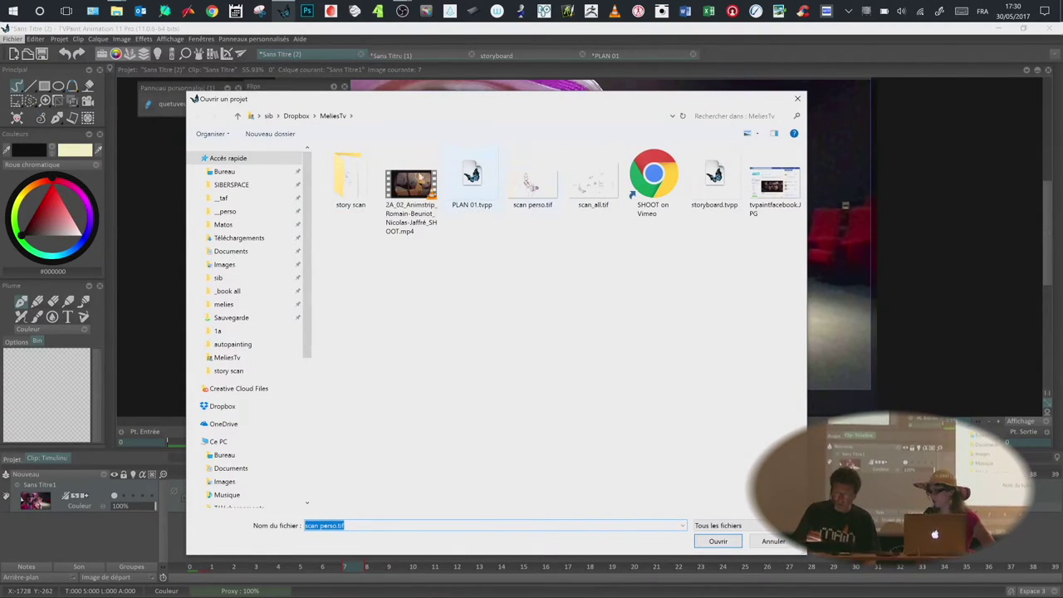
Step: Load the 001 image for import from Dropbox > melies > video live > Fichiers TVPaint > StabilisationPegs_ScanCleaner
left_click(246, 307)
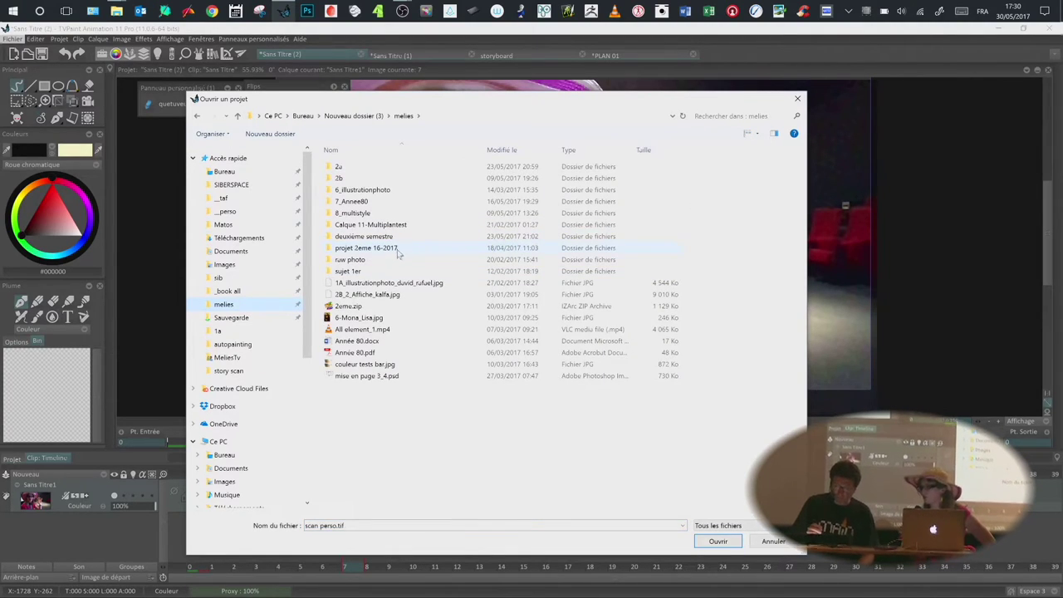
left_click(248, 407)
left_click(800, 293)
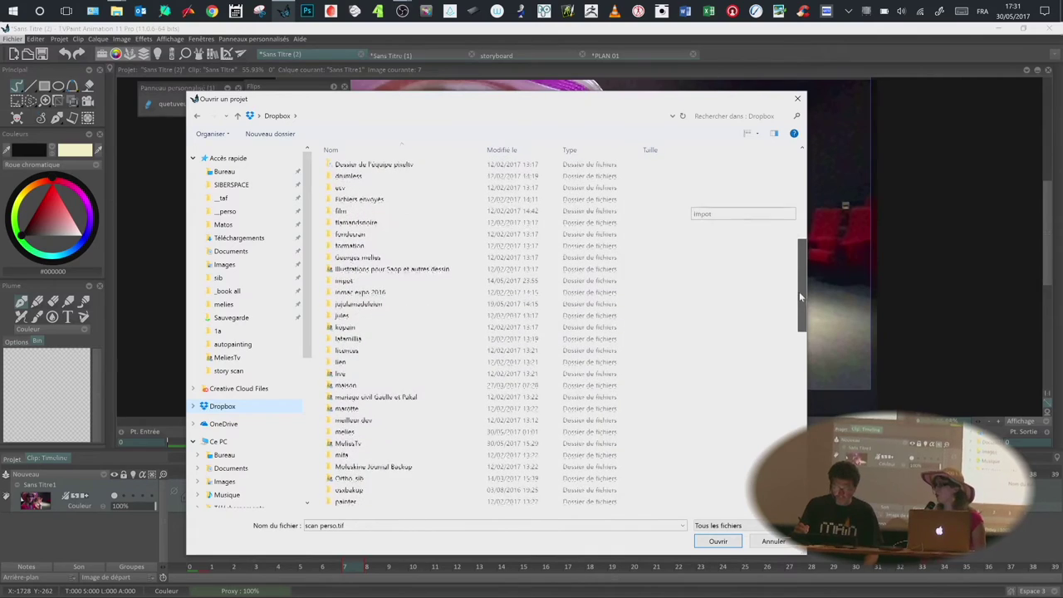
mouse_move(799, 301)
left_mouse_down()
mouse_move(798, 428)
mouse_move(790, 325)
mouse_move(465, 345)
left_mouse_up()
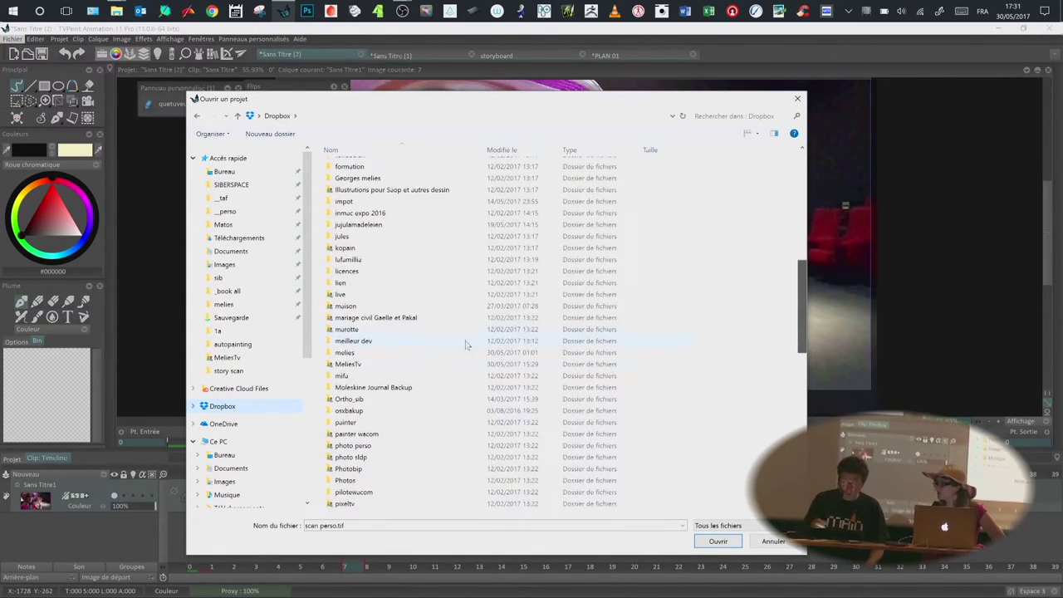
double_click(354, 353)
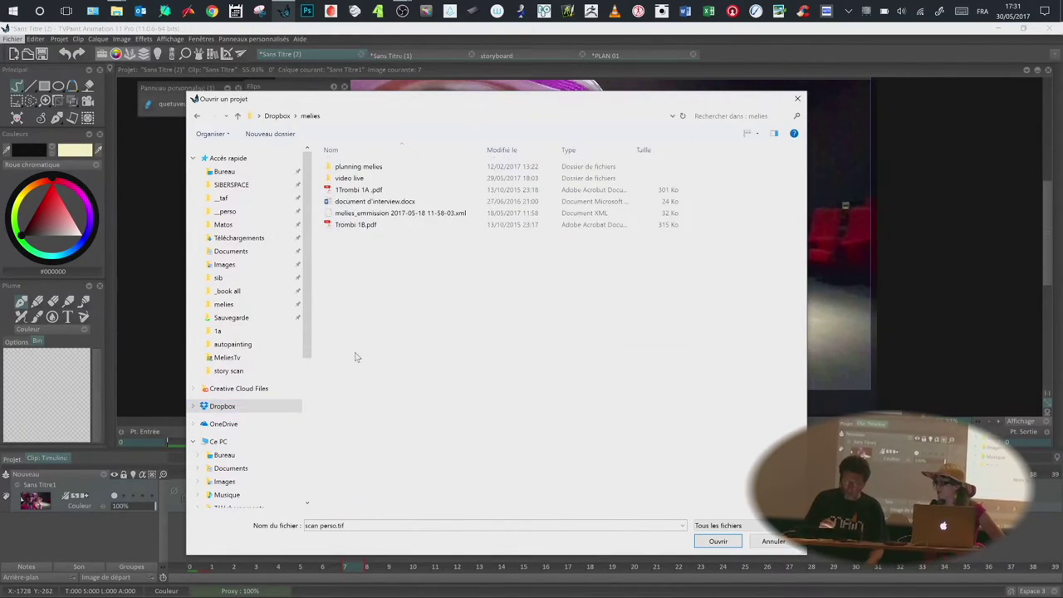
double_click(366, 179)
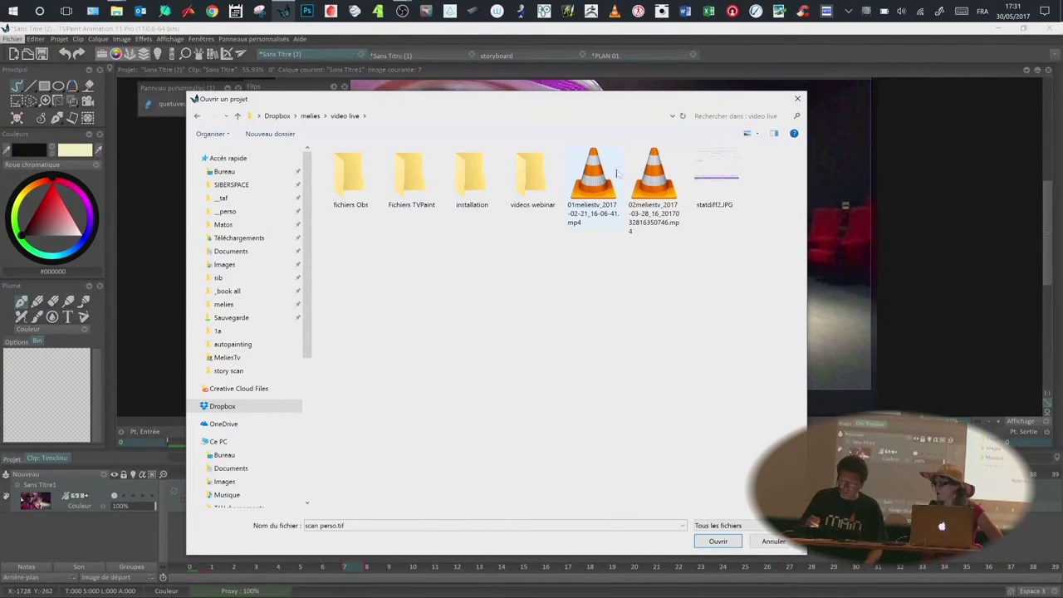
double_click(423, 178)
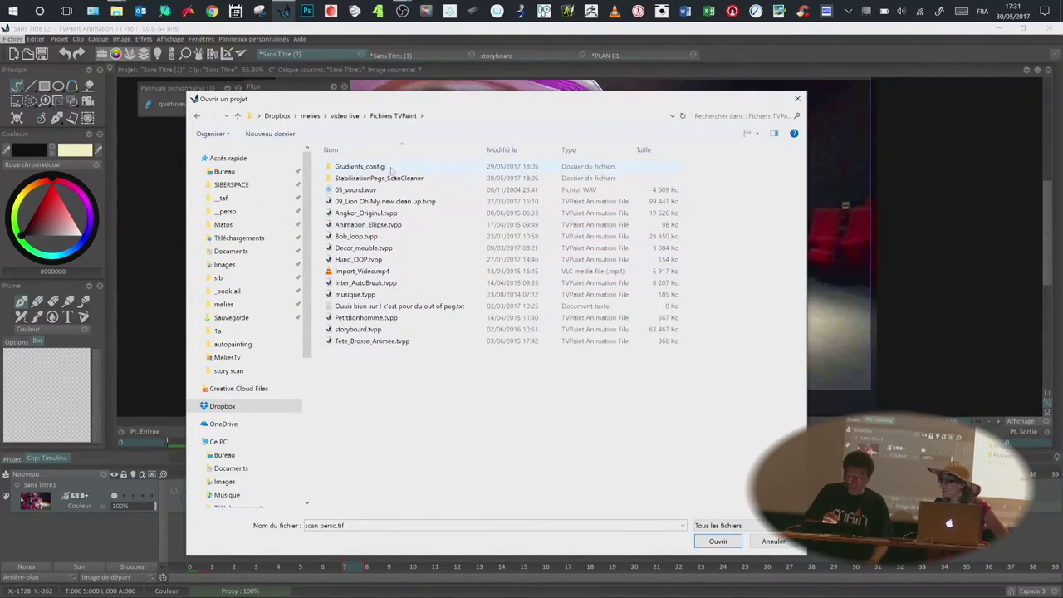
double_click(413, 179)
left_click(385, 198)
left_click(717, 540)
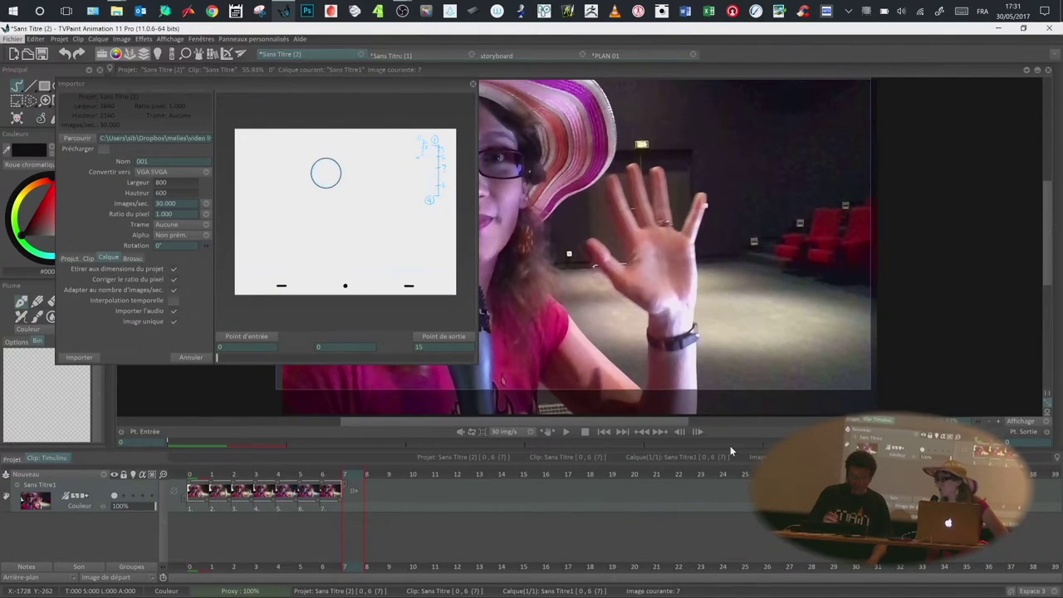
Step: Import the 001 image sequence as a new project with Image unique turned off
mouse_move(233, 362)
left_mouse_down()
mouse_move(477, 362)
mouse_move(218, 357)
left_mouse_up()
left_click(174, 322)
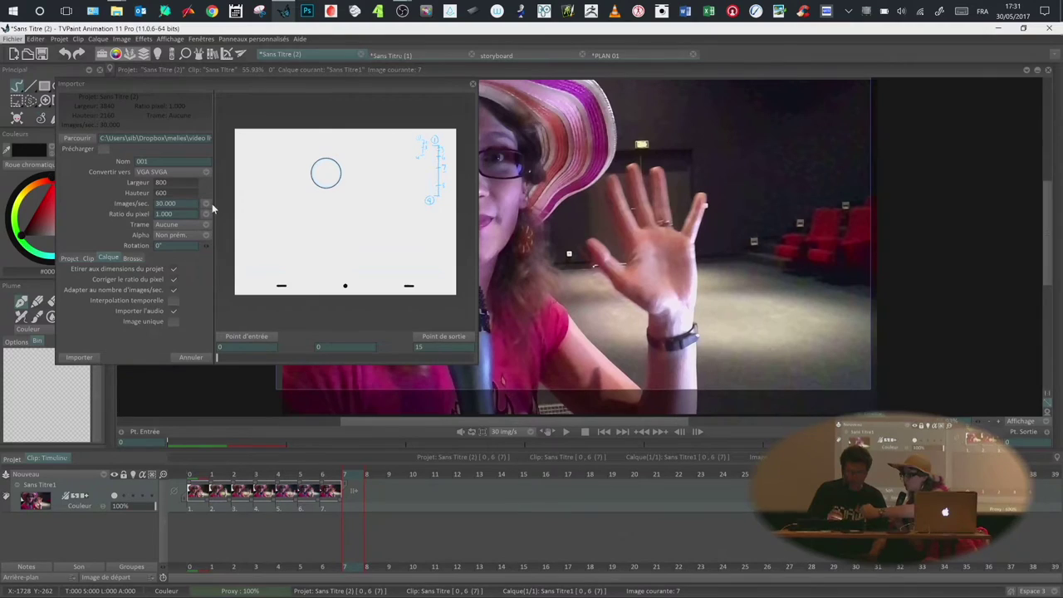
left_click(83, 257)
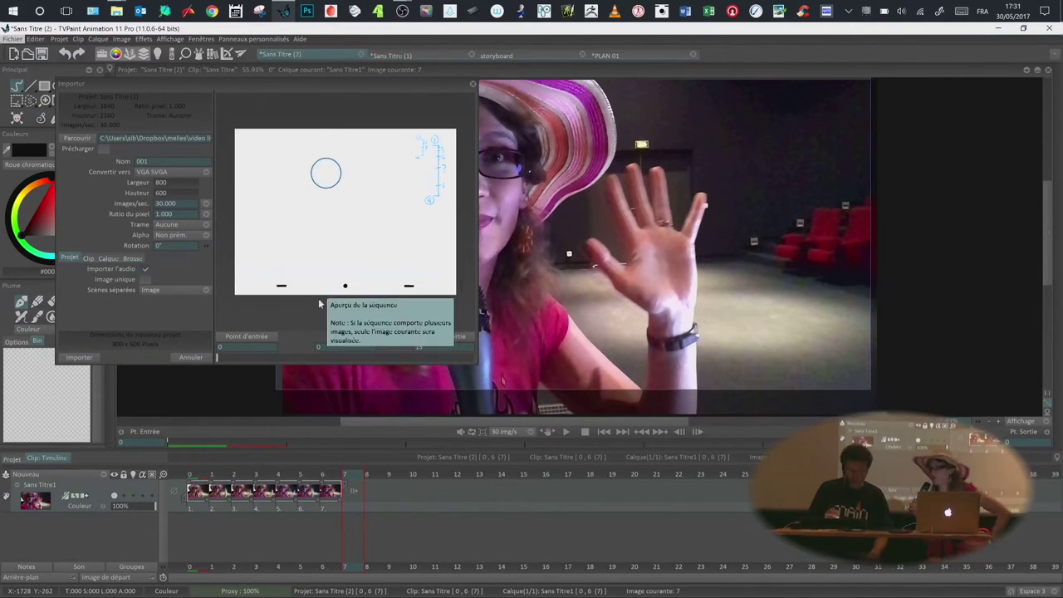
left_click(85, 357)
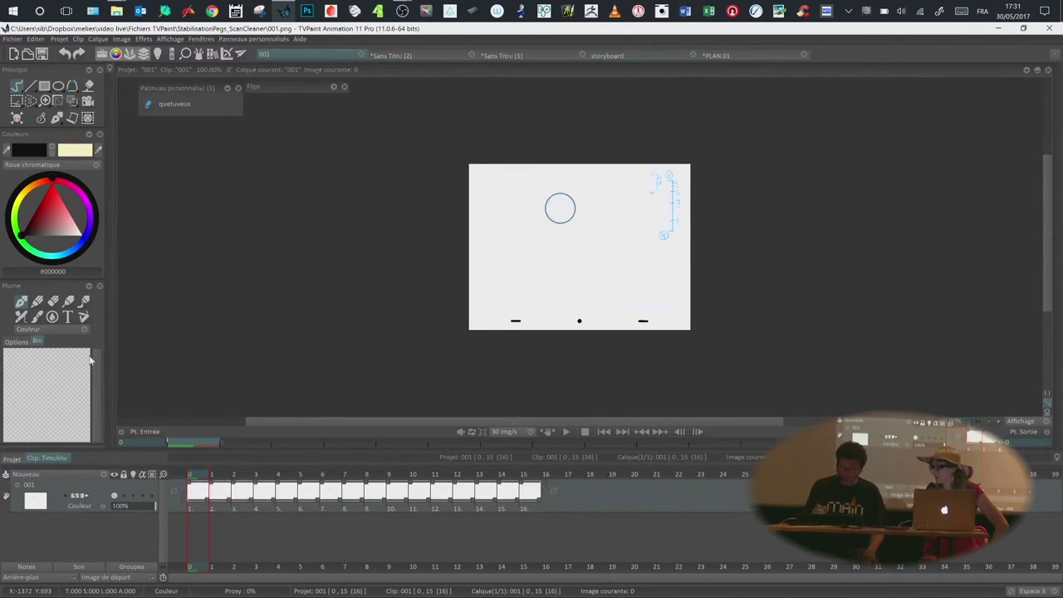
Step: Play and stop the imported 001 sequence and examine the ball drawing and peg marks up close
left_click(563, 433)
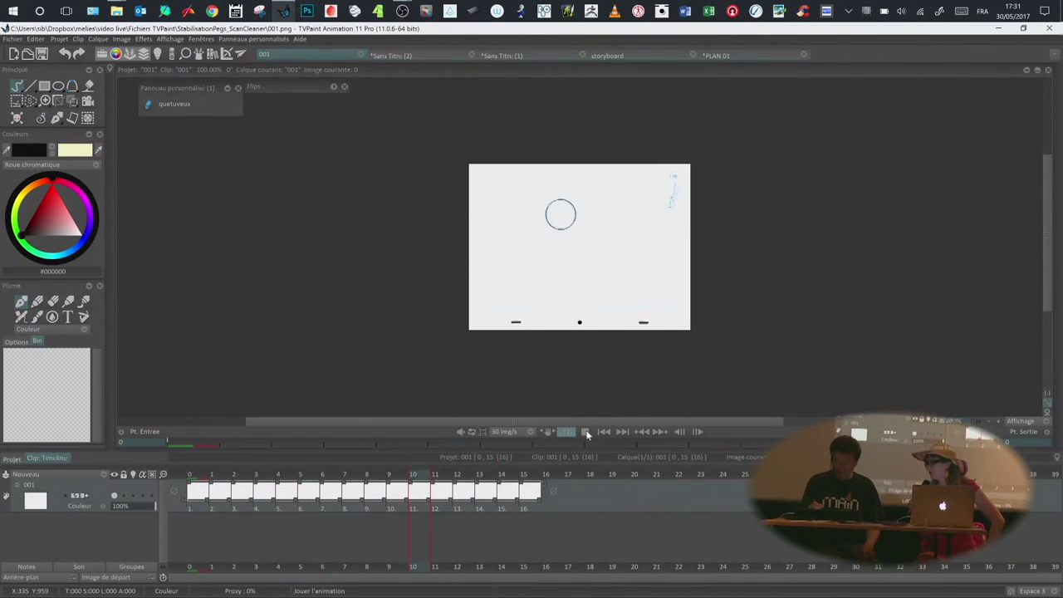
left_click(585, 432)
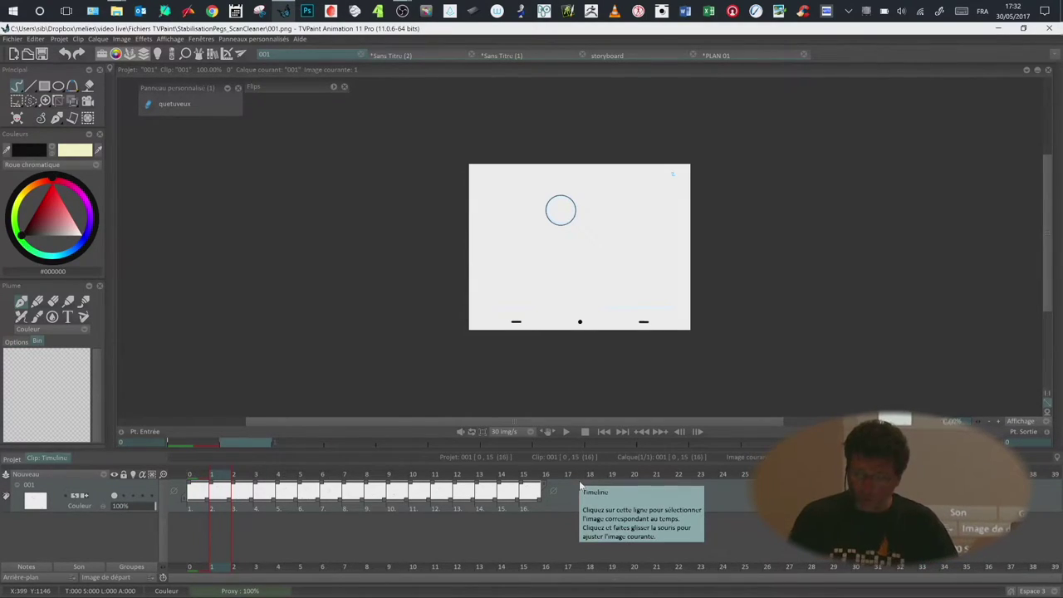
key("alt")
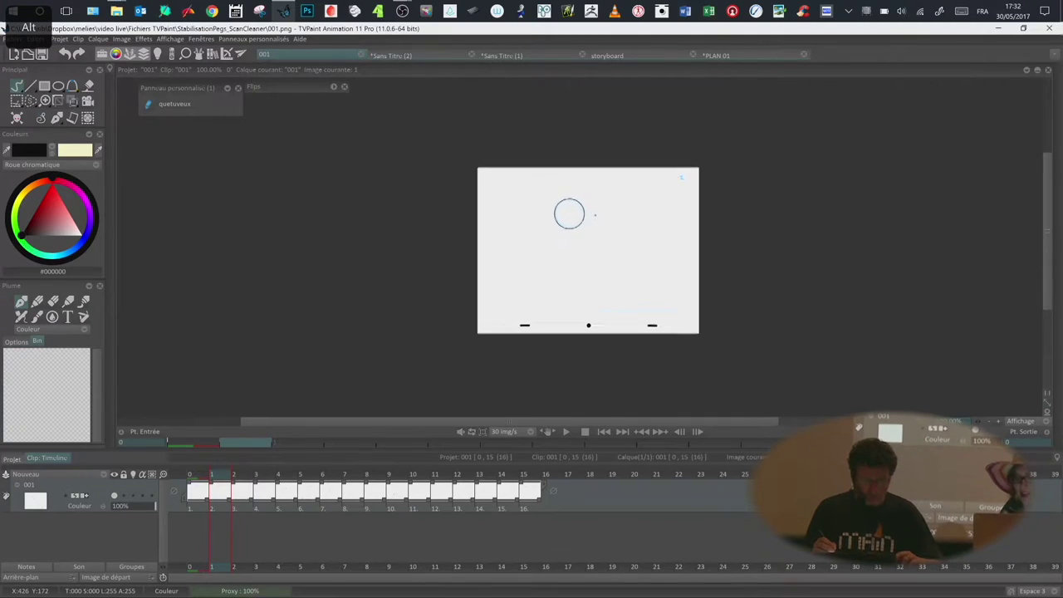
scroll(600, 224, "up", 3)
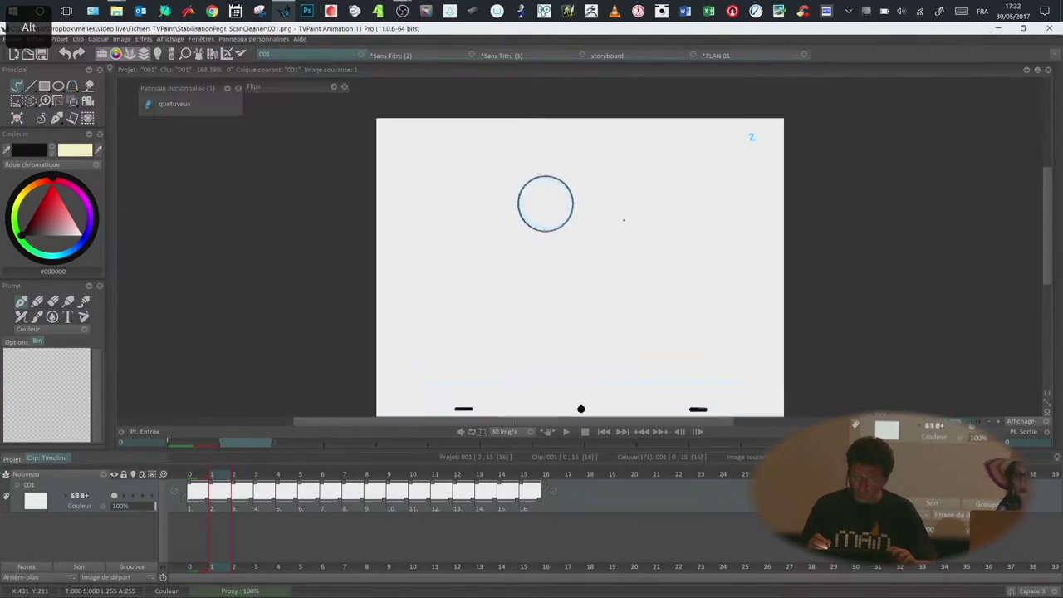
scroll(623, 220, "down", 2)
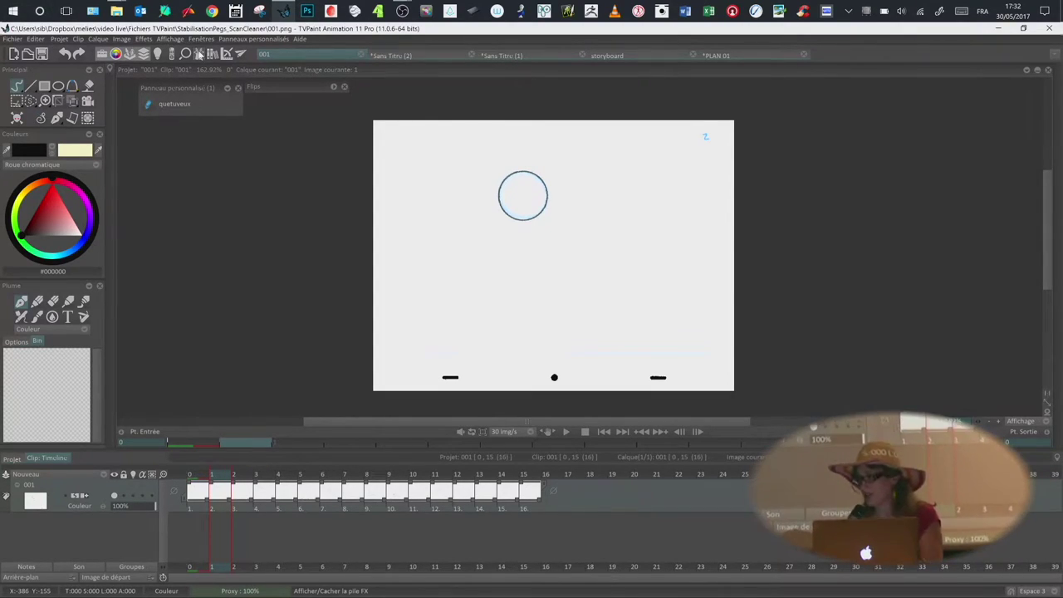
Step: Display the Stabilisation des Pegs panel and place it beside the canvas
left_click(145, 40)
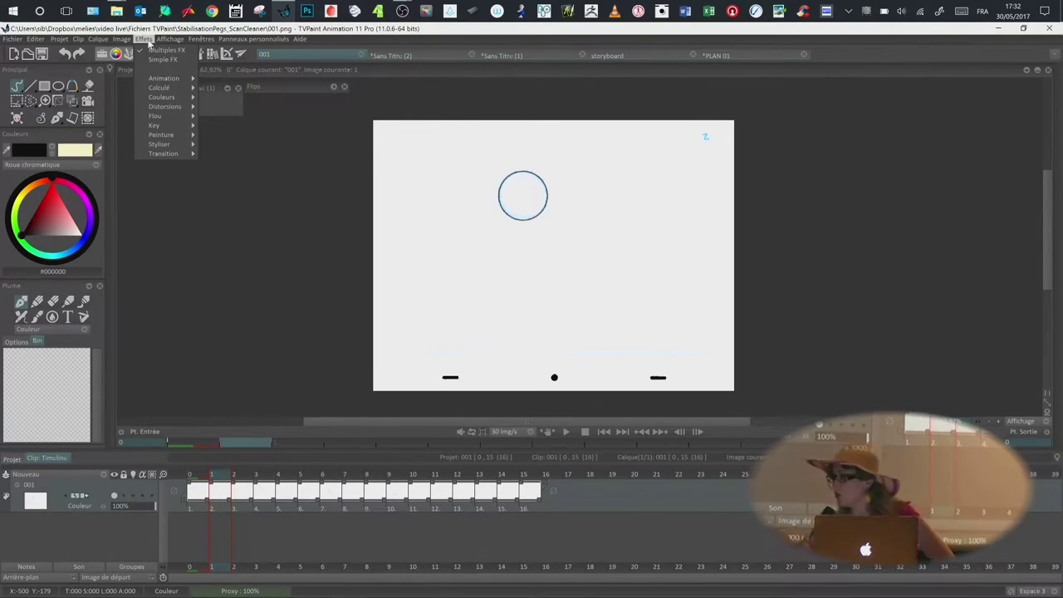
mouse_move(184, 79)
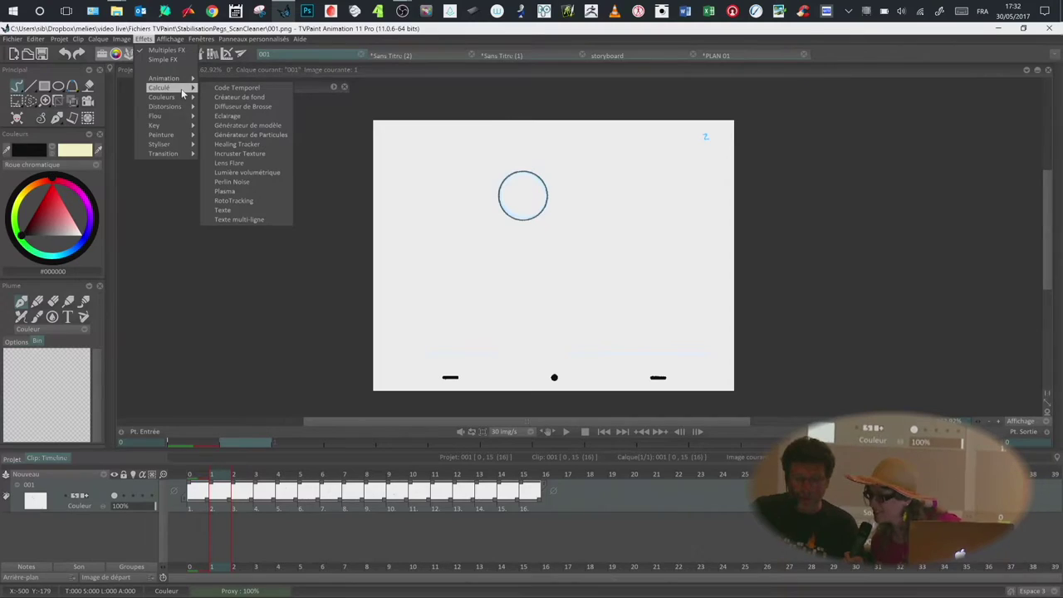
mouse_move(207, 40)
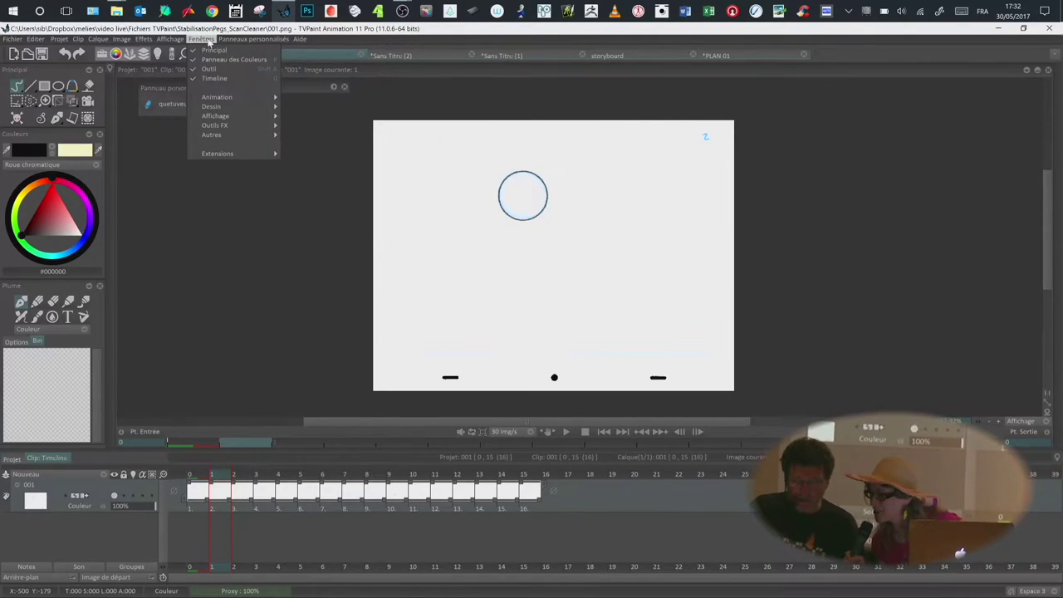
mouse_move(249, 98)
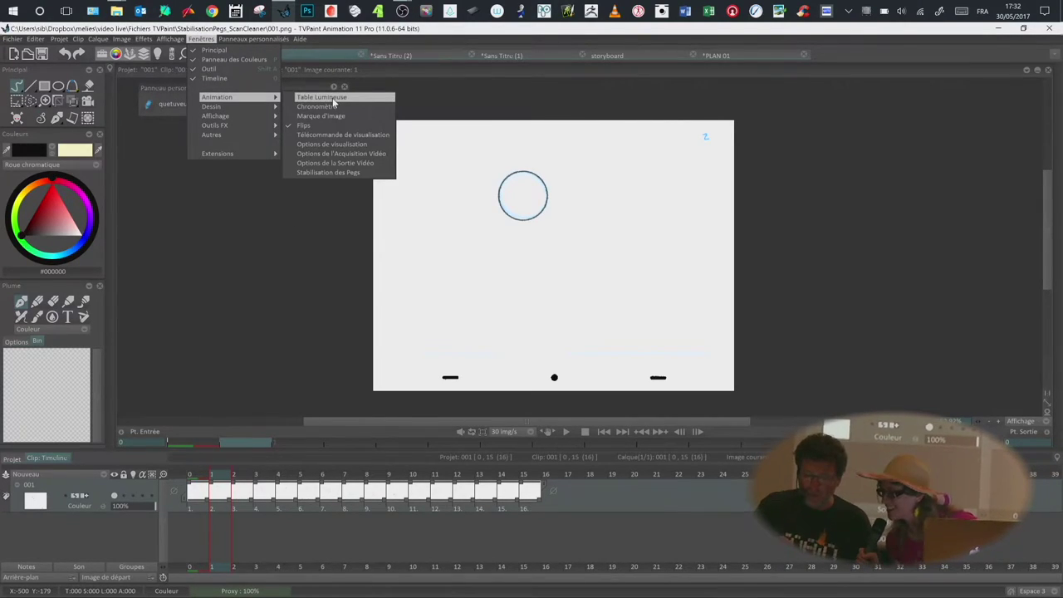
left_click(365, 173)
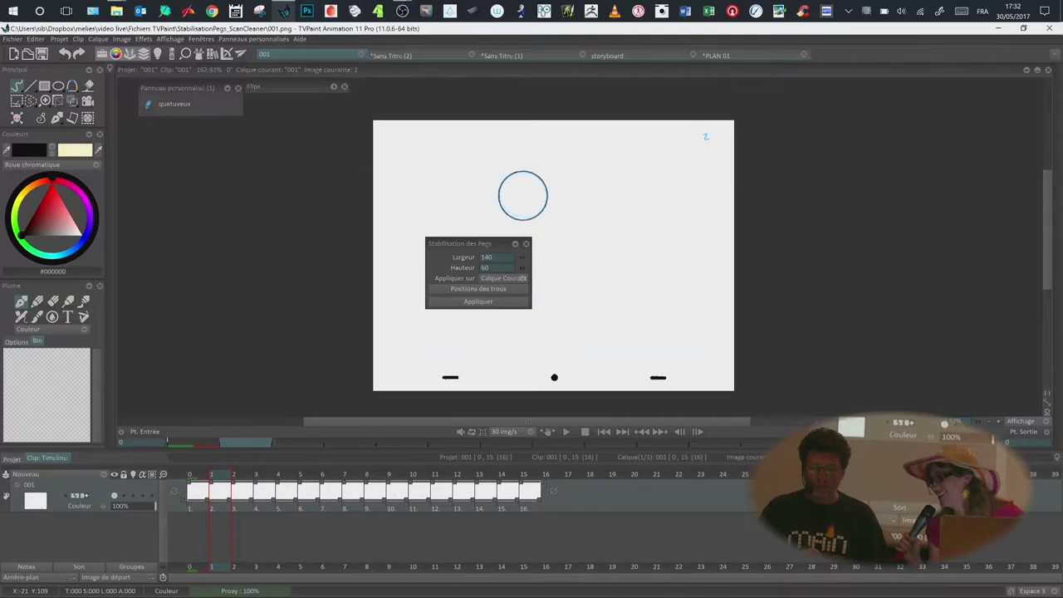
left_click_drag(489, 243, 247, 282)
Step: Show the peg hole position frames and place them over the two outer rectangular peg marks at the page's lower edge
left_click(264, 329)
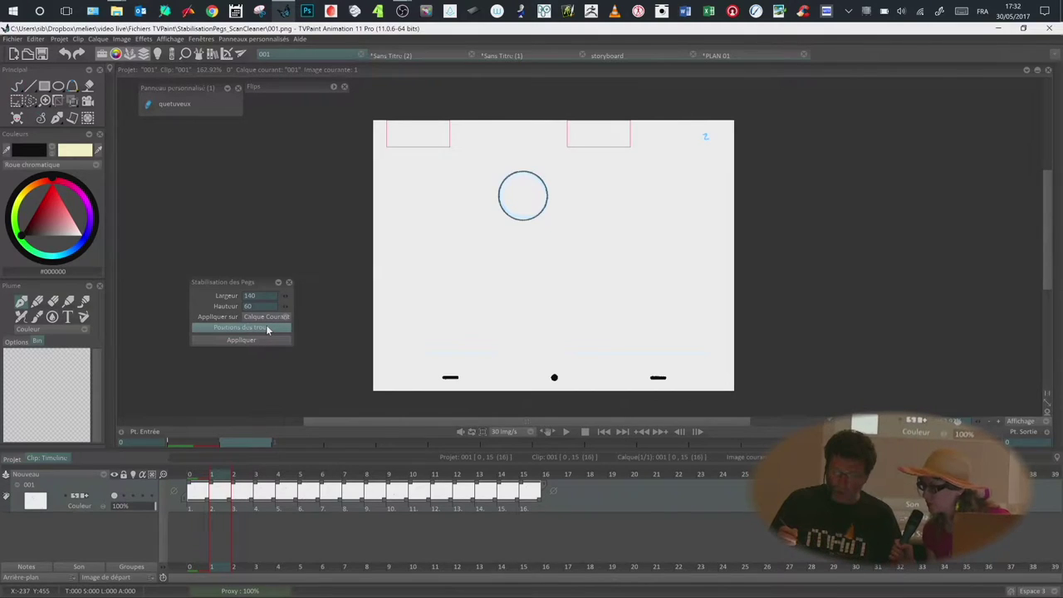
left_click_drag(425, 134, 440, 188)
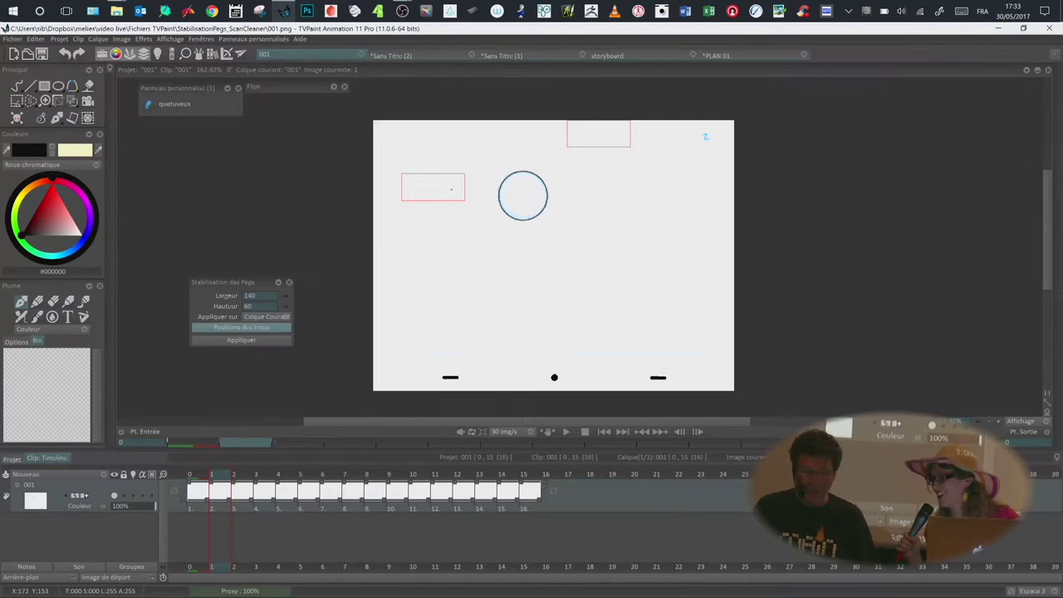
left_click_drag(451, 188, 471, 373)
left_click_drag(607, 139, 671, 372)
left_click_drag(467, 371, 467, 373)
left_click_drag(672, 376, 674, 377)
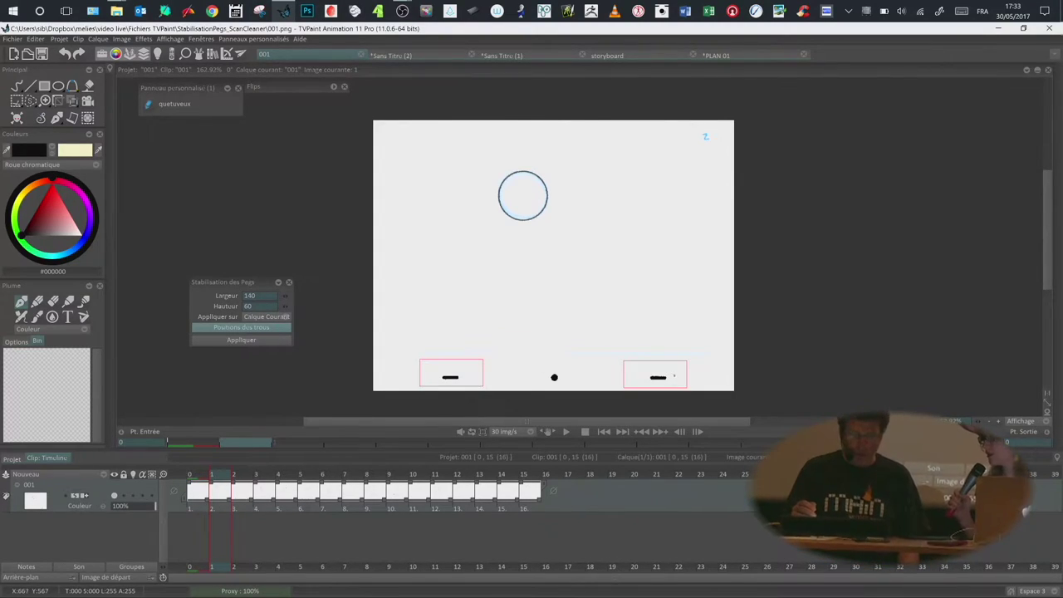
key("Return")
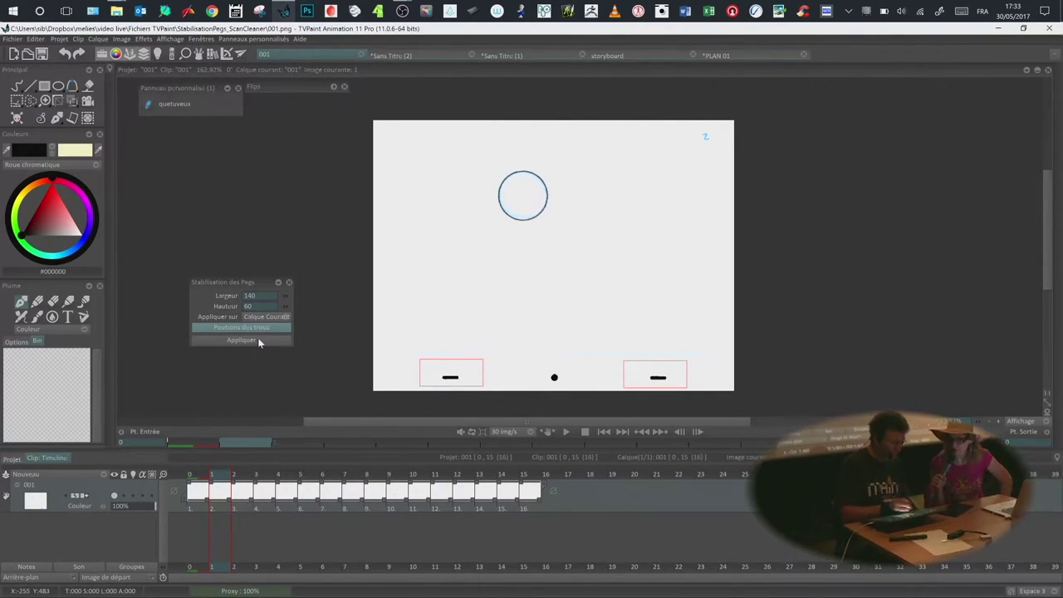
Step: Apply the peg stabilisation to Calque Courant, after briefly trying the Tous les calques option
left_click(285, 317)
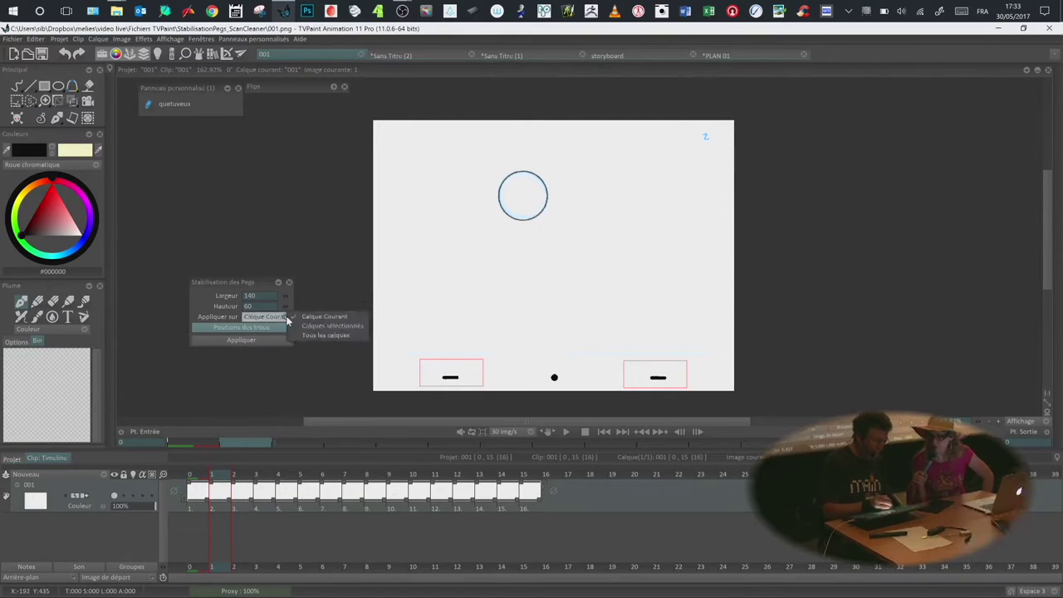
left_click(349, 335)
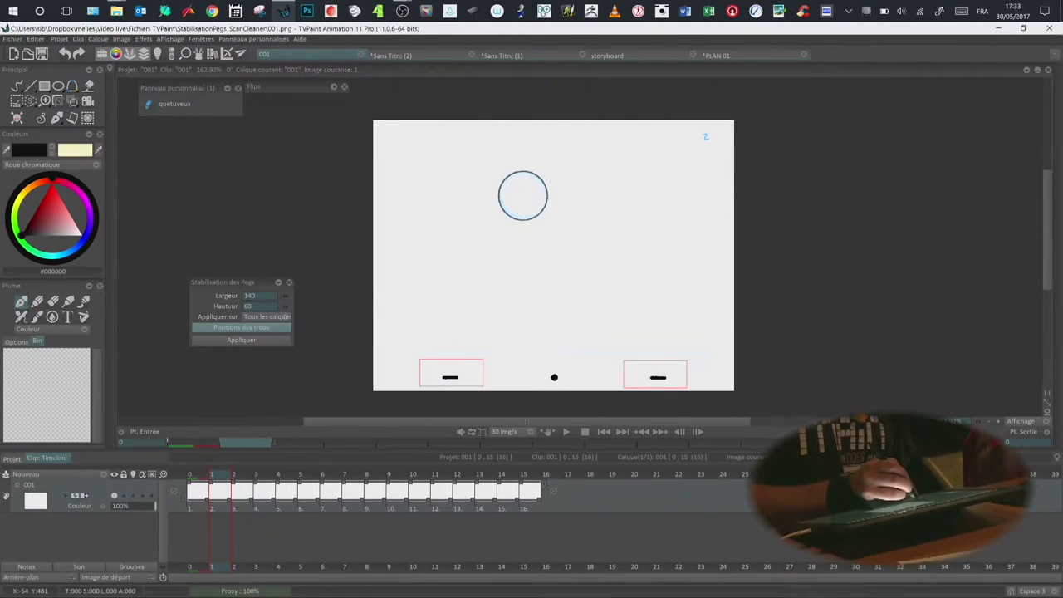
left_click(286, 317)
left_click(311, 314)
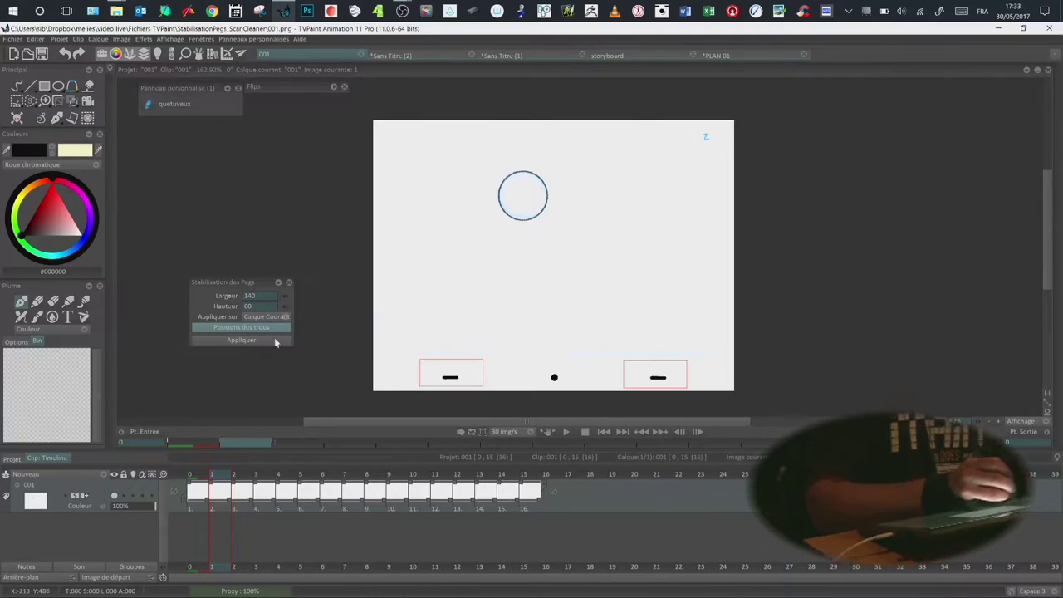
left_click(268, 339)
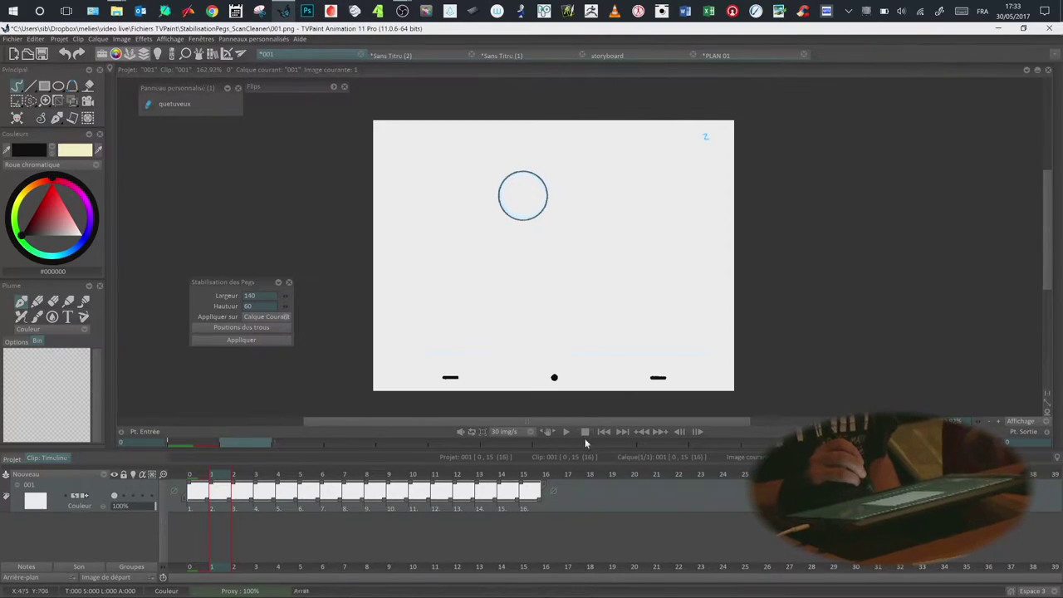
Step: Play back the stabilised 001 sequence and examine the ball drawing and peg marks up close
left_click(567, 433)
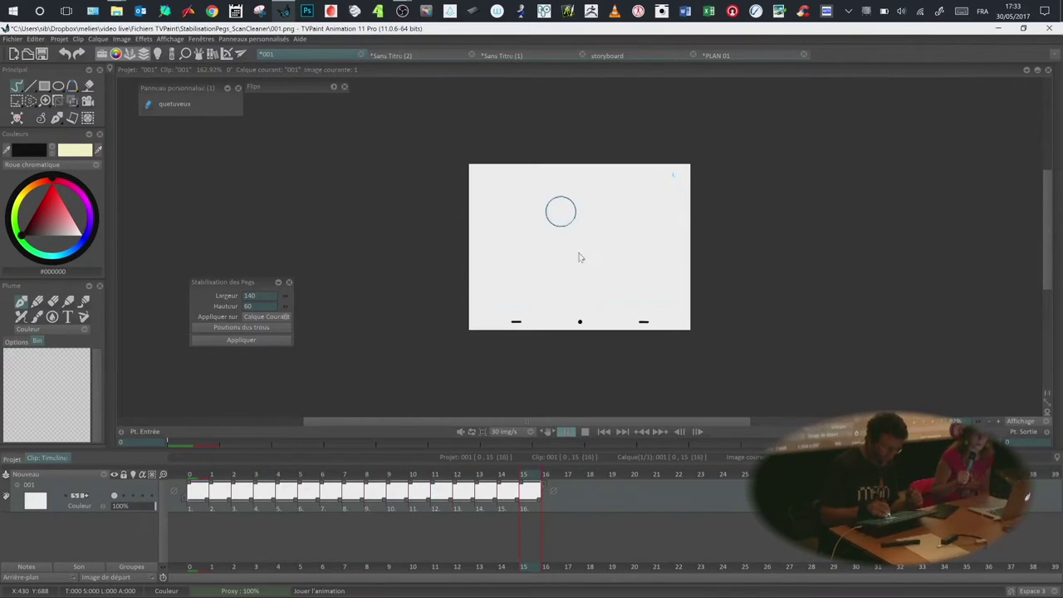
scroll(579, 257, "up", 2)
scroll(569, 259, "up", 3)
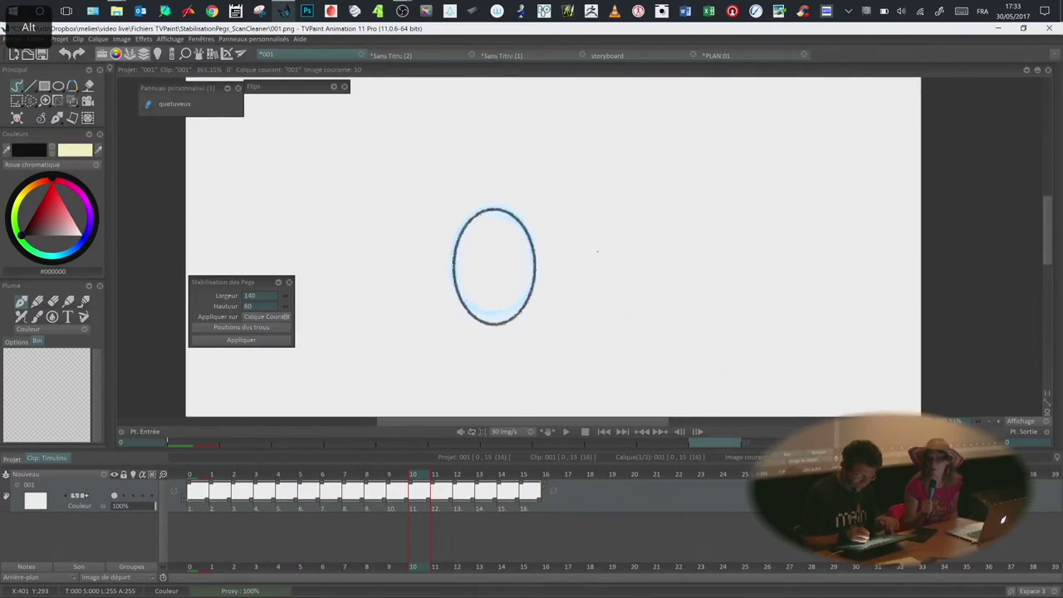
scroll(609, 234, "down", 3)
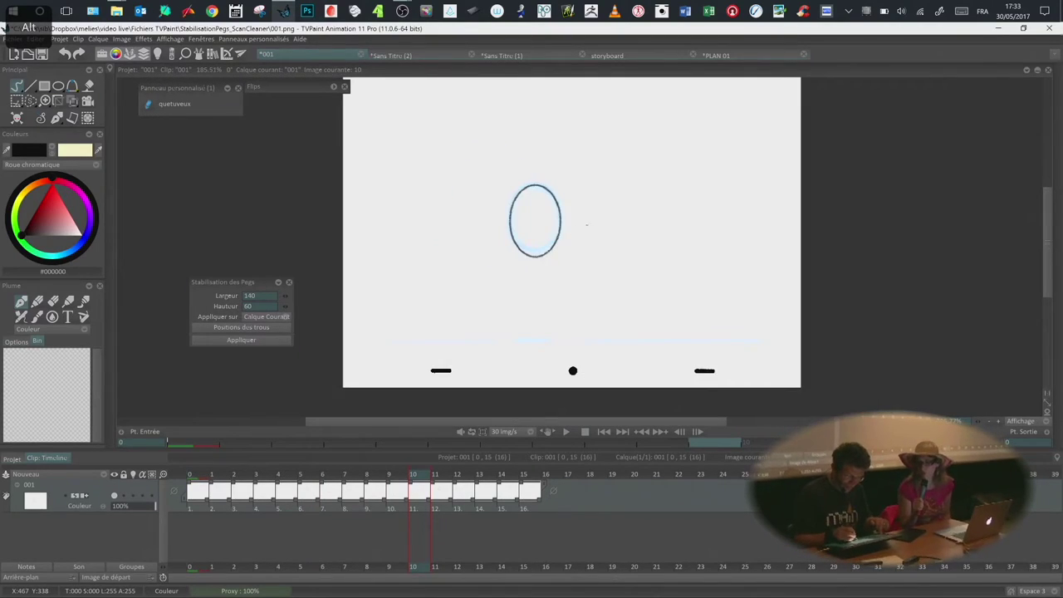
Step: Close the Stabilisation des Pegs panel and glance through the list of available Animation panels
left_click(288, 282)
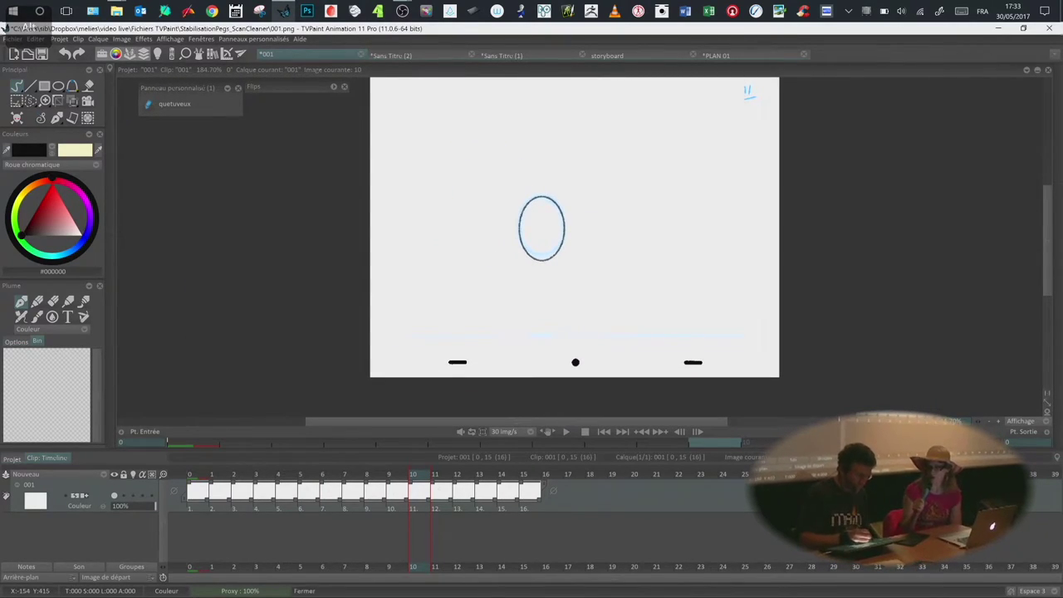
left_click(202, 39)
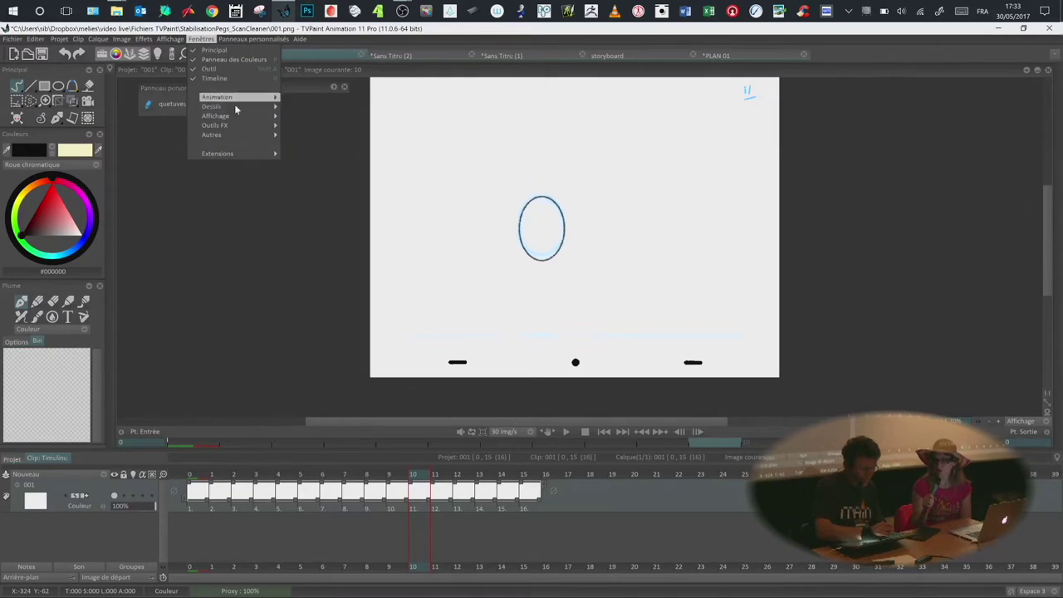
mouse_move(235, 101)
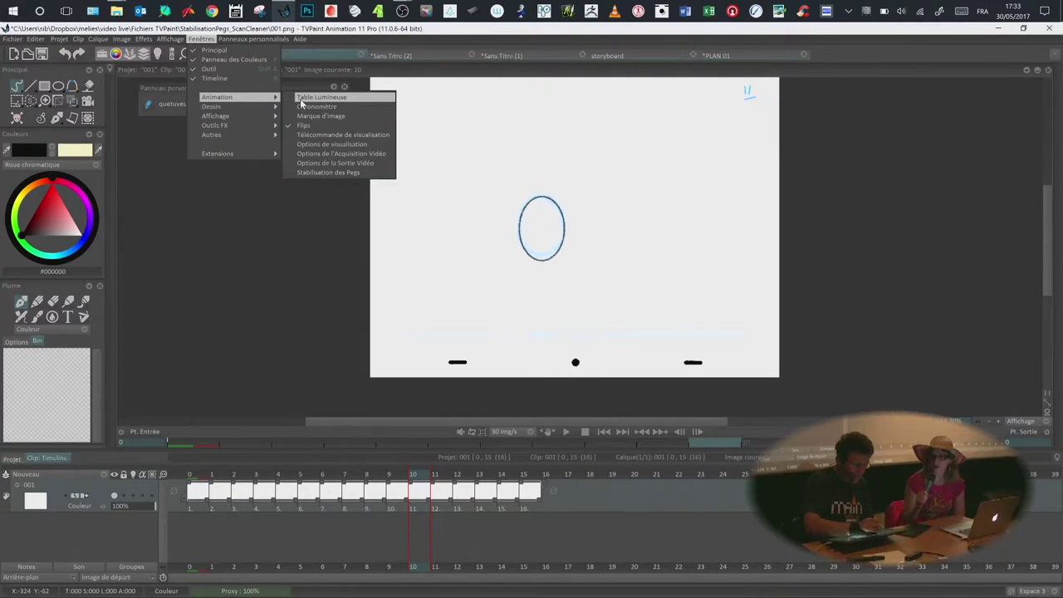
left_click(290, 280)
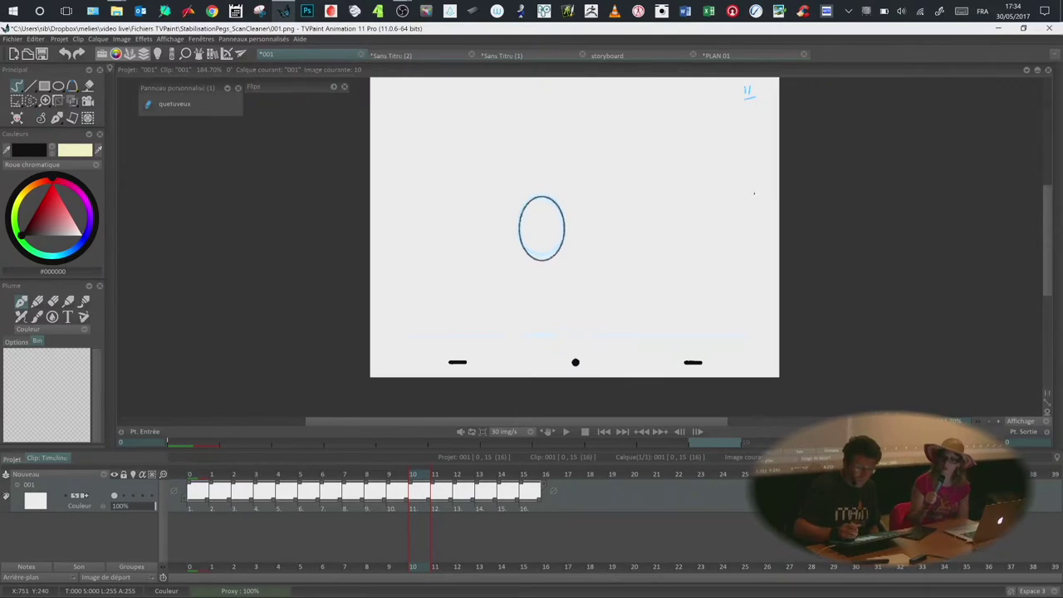
Step: Switch to the Sans Titre (1) project and hide the Sans Titre1 layer so that only the scan perso layer shows
left_click(429, 57)
left_click(523, 57)
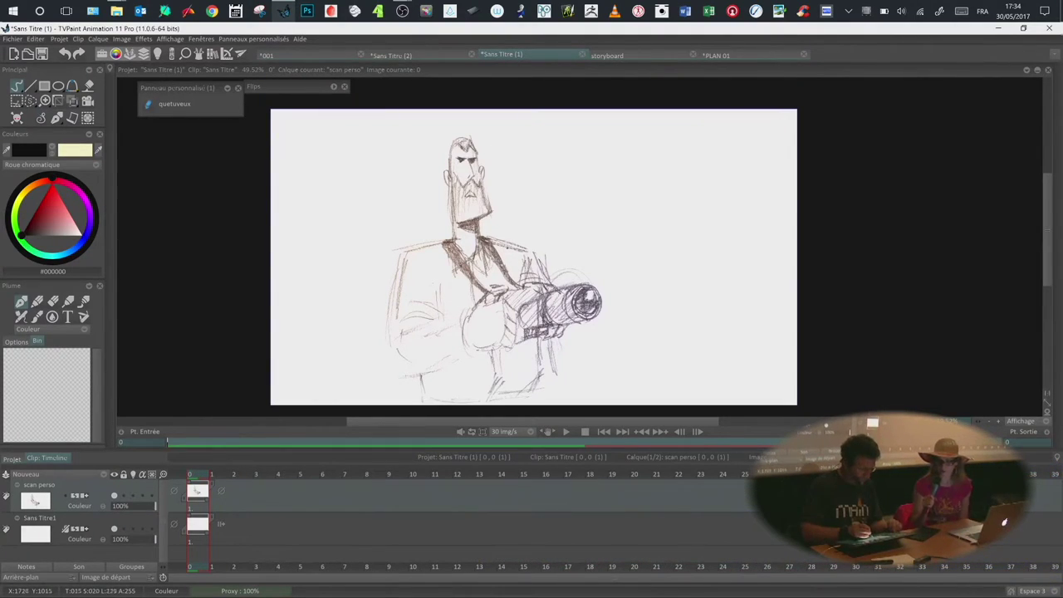
key("alt")
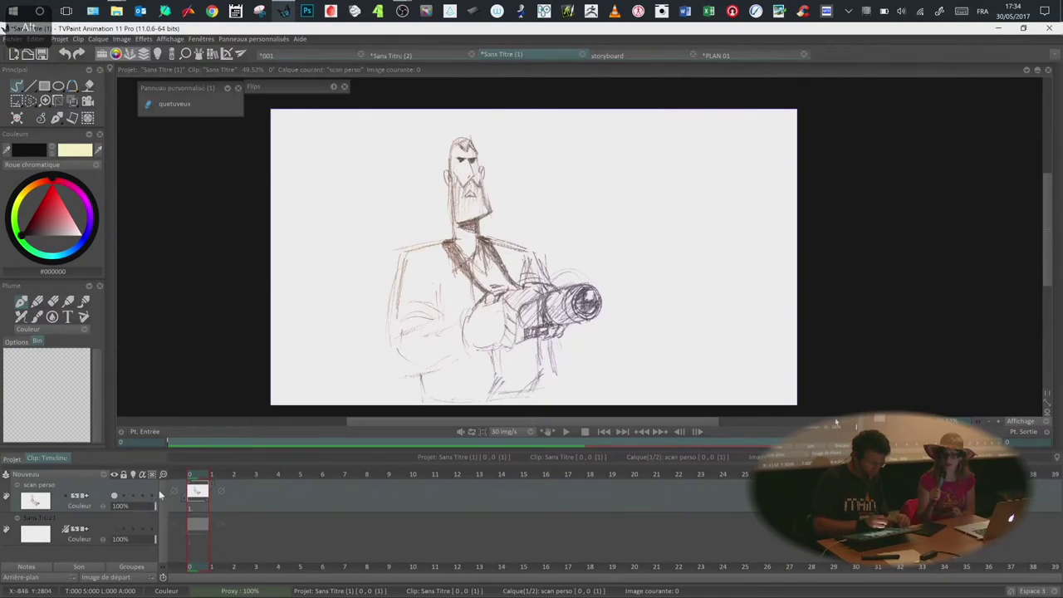
left_click(114, 497)
left_click(115, 497)
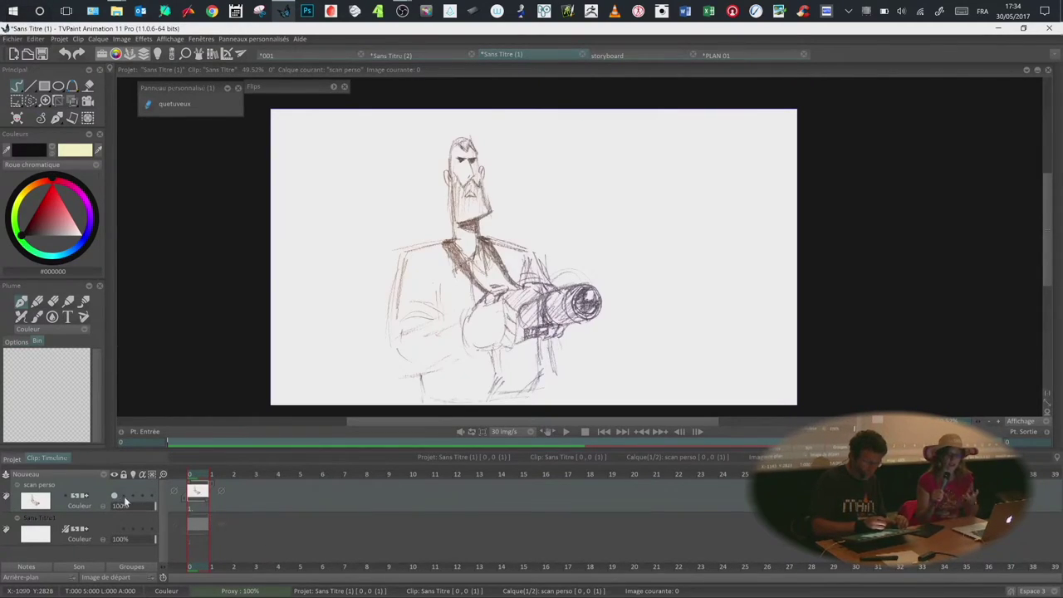
key("alt")
scroll(508, 232, "up", 1)
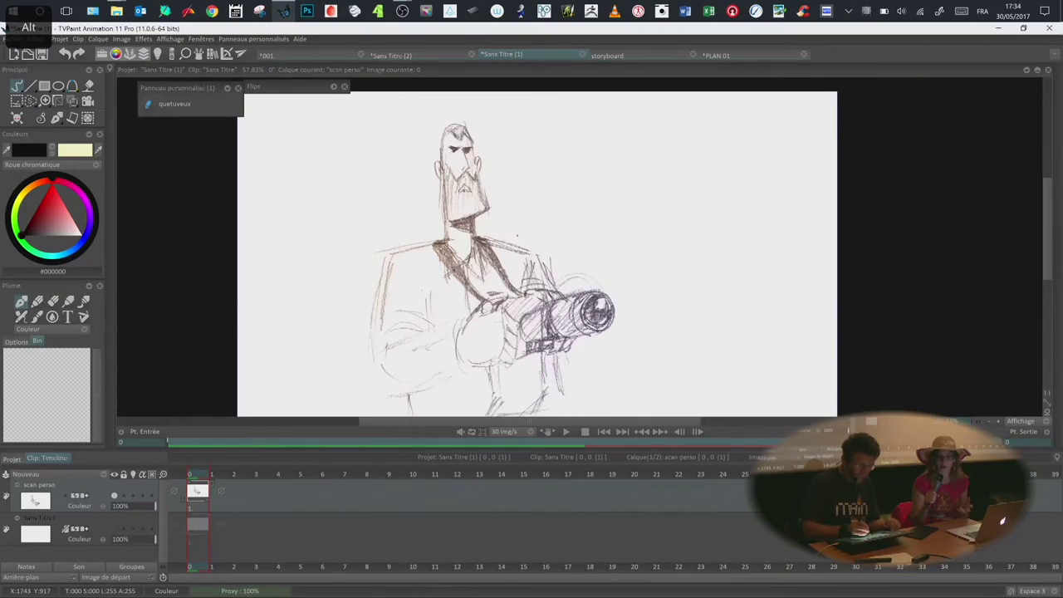
Step: Add the Nettoyeur de scan noir et blanc effect to the scan perso layer and place its FX stack beside the drawing
left_click(200, 39)
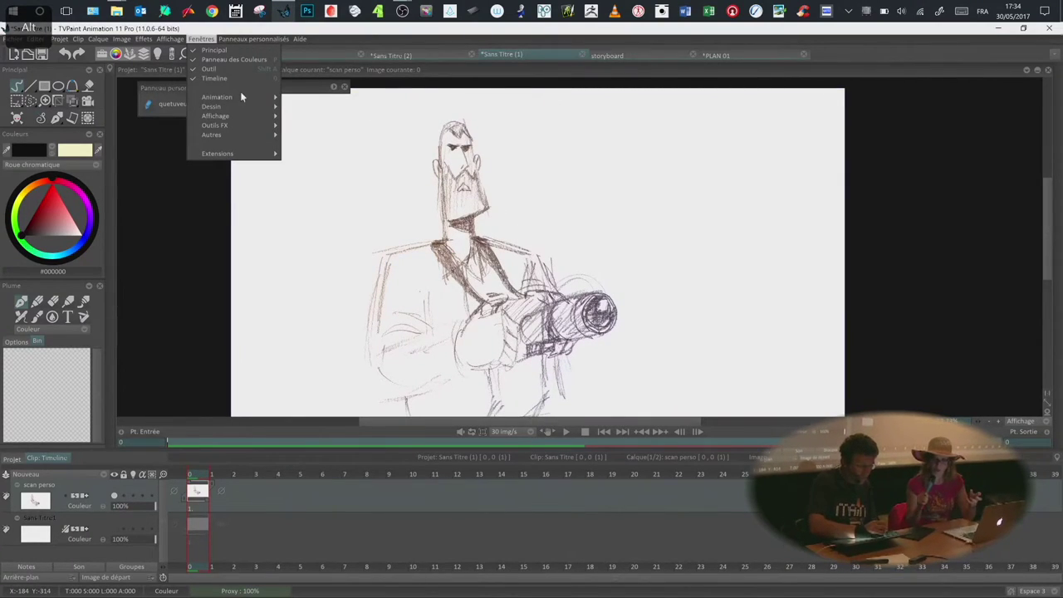
mouse_move(243, 102)
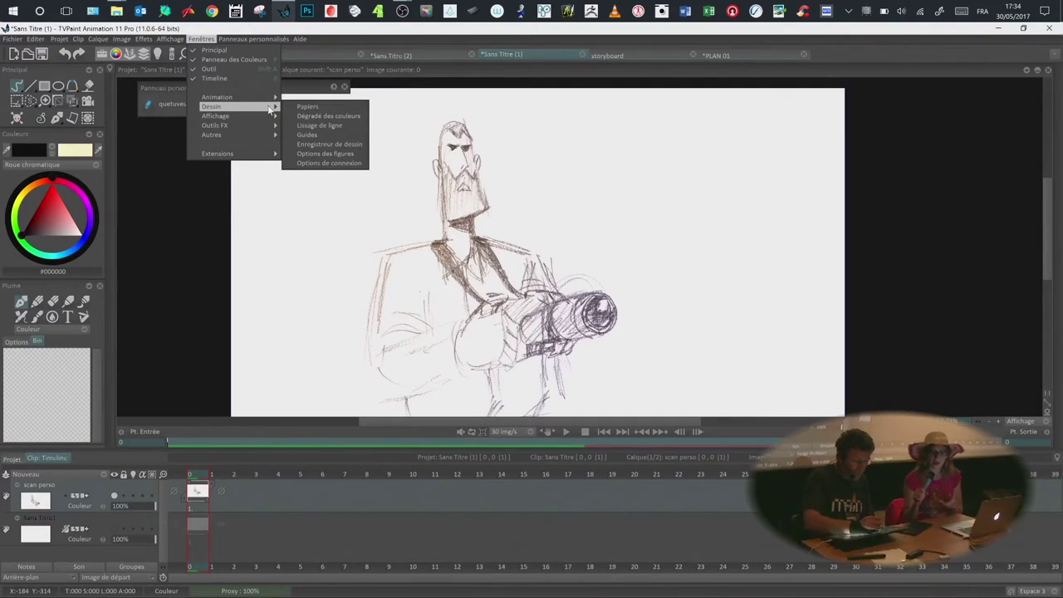
mouse_move(144, 39)
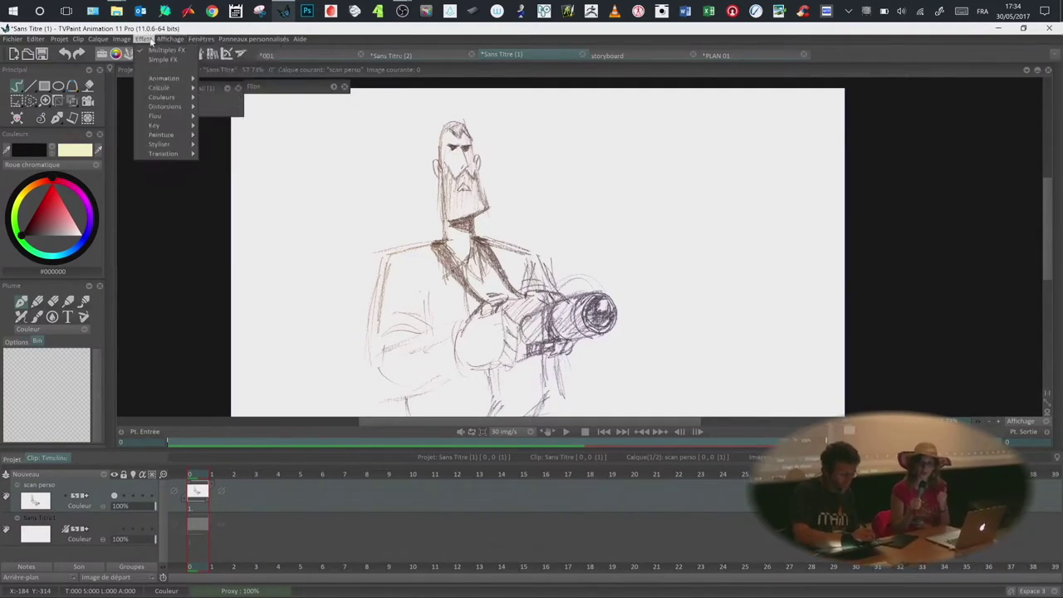
mouse_move(178, 82)
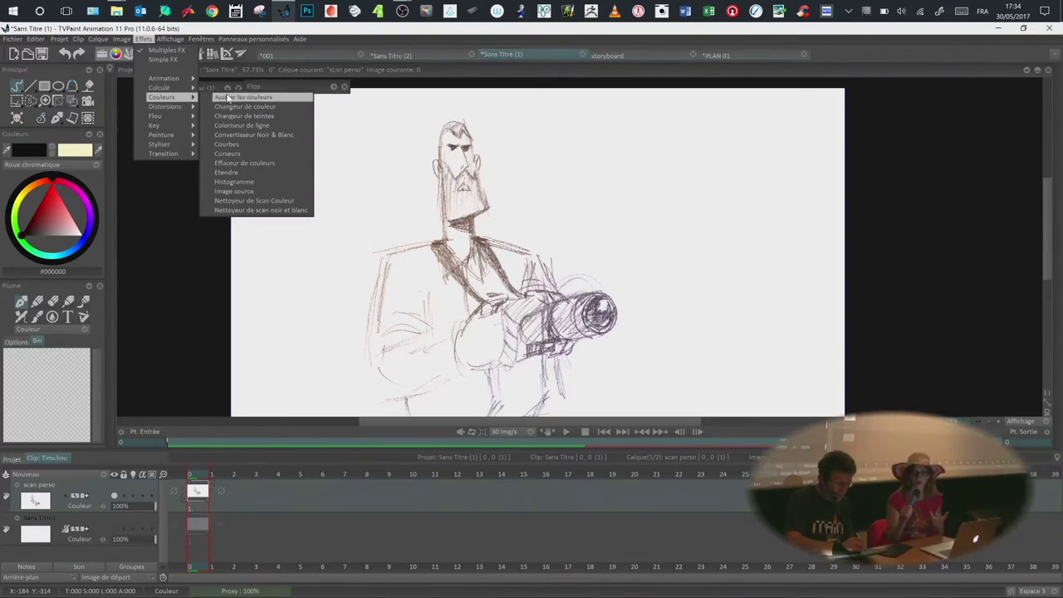
left_click(297, 210)
left_click_drag(847, 140, 840, 125)
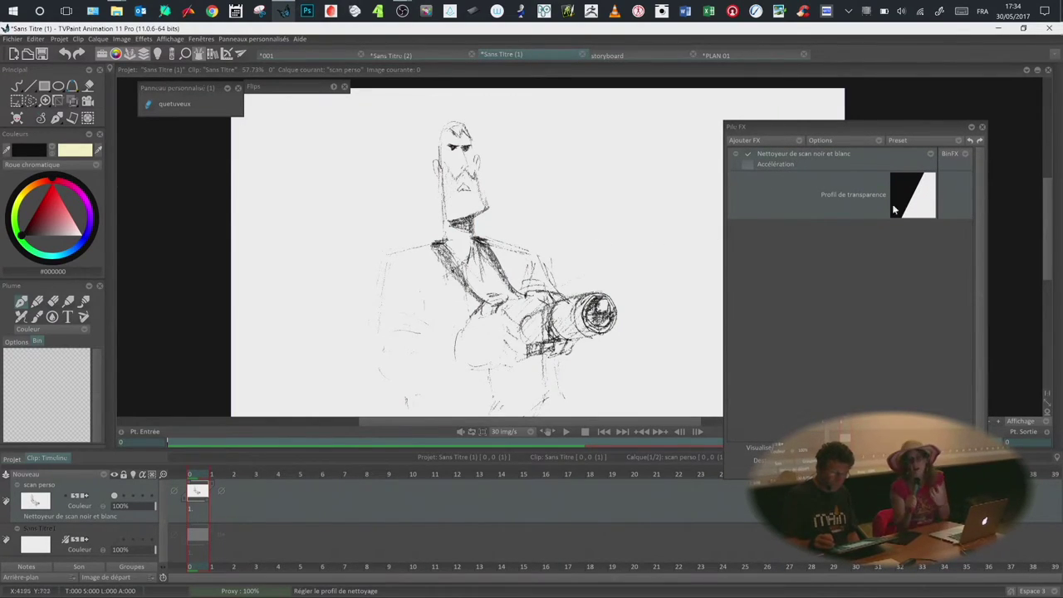
Step: Check the background display options and examine the cleaned character's face and shoulders up close
left_click(74, 577)
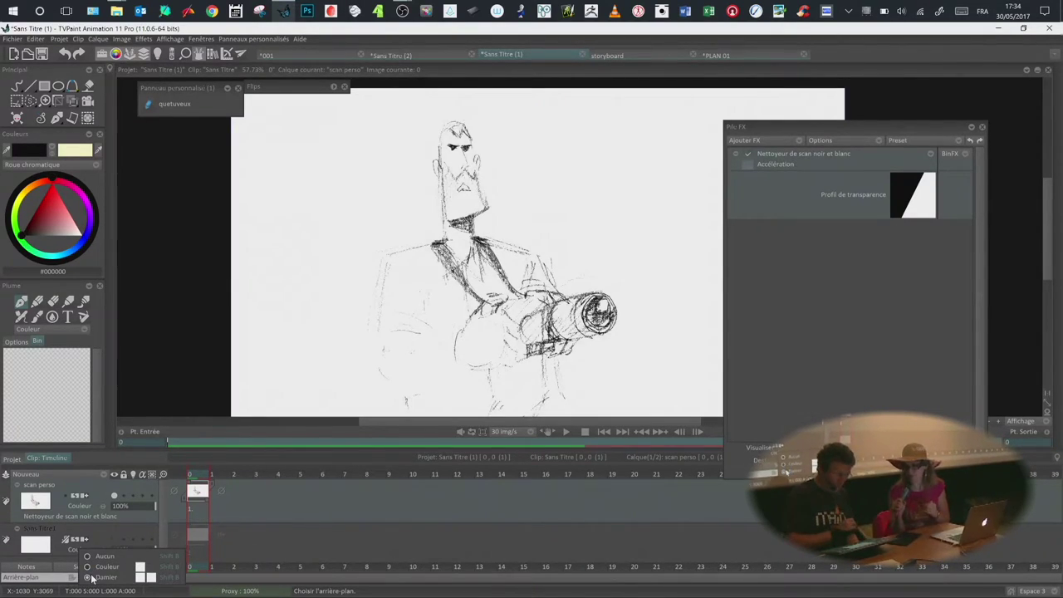
key("alt")
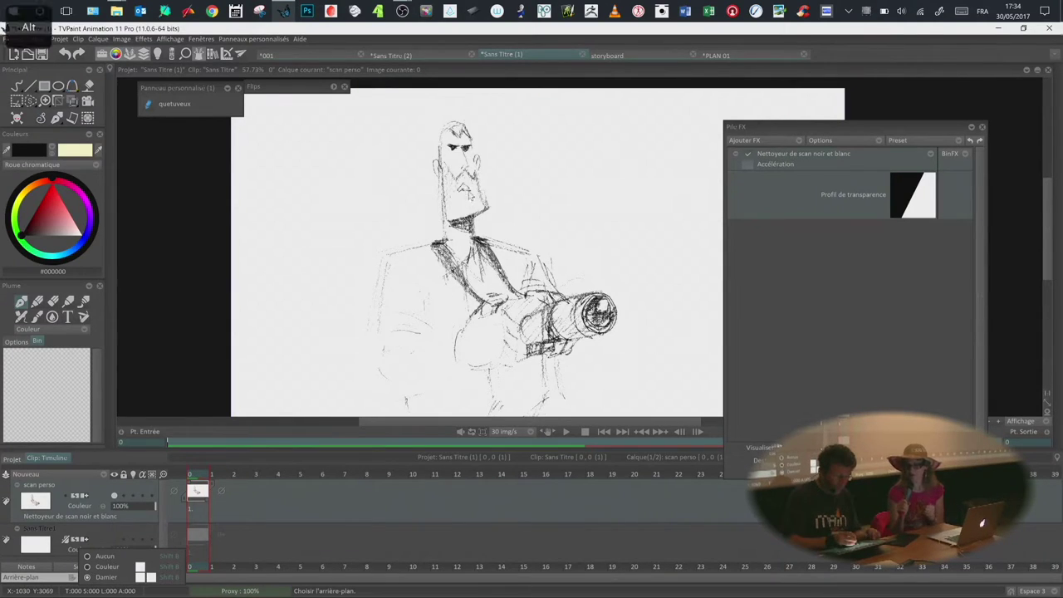
left_click_drag(894, 125, 908, 124)
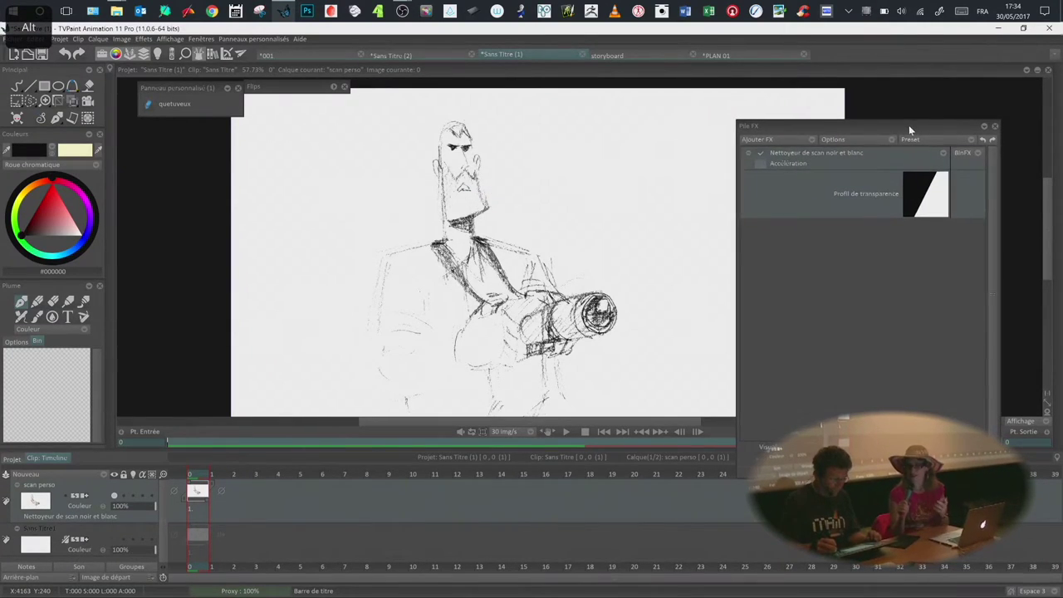
scroll(490, 195, "up", 3)
scroll(537, 190, "up", 2)
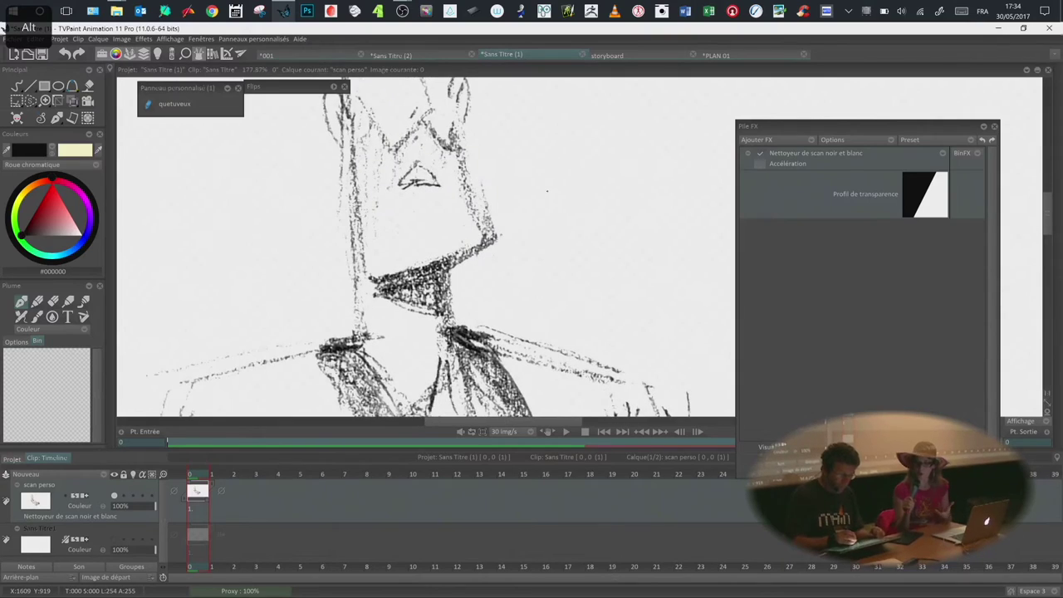
left_click_drag(540, 180, 515, 243)
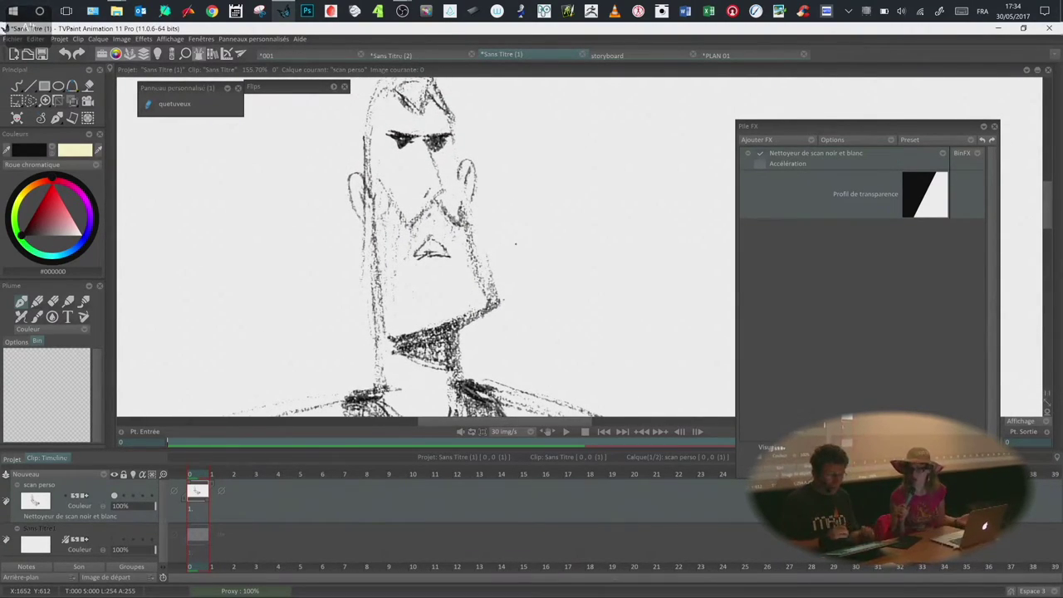
Step: Open the cleaner's transparency profile, shift its upper and lower points outward, and add a point near the middle of the line
left_click(925, 198)
left_click(930, 205)
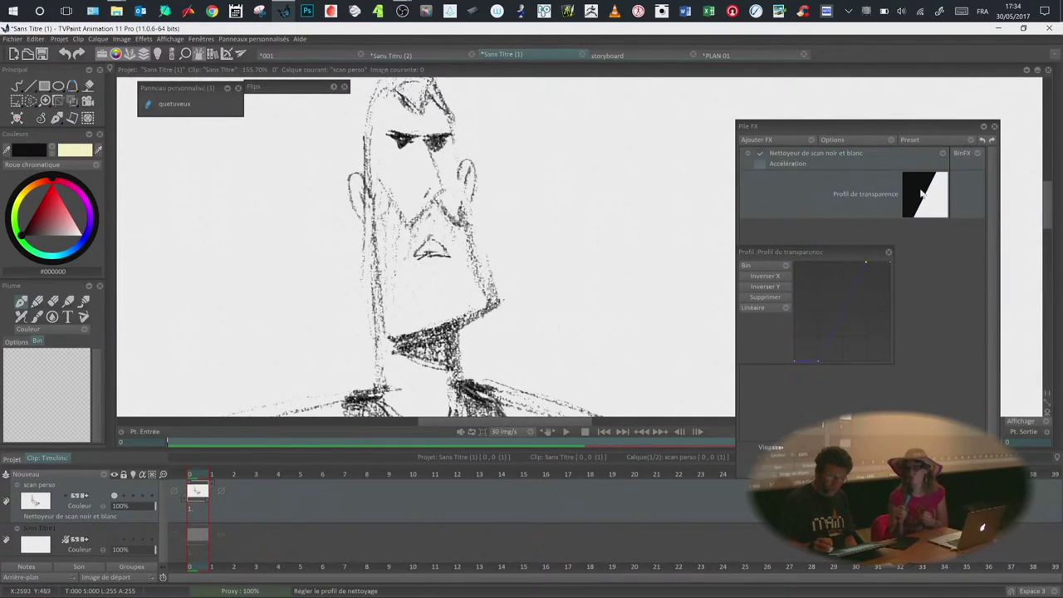
mouse_move(840, 251)
left_mouse_down()
mouse_move(673, 207)
mouse_move(708, 218)
left_mouse_up()
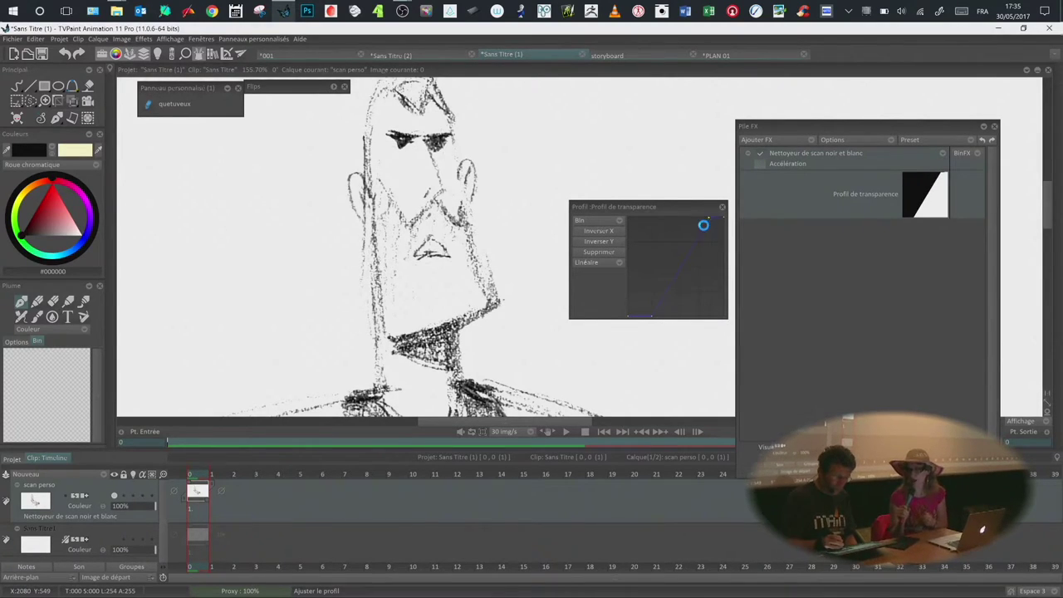
left_click_drag(652, 321, 640, 321)
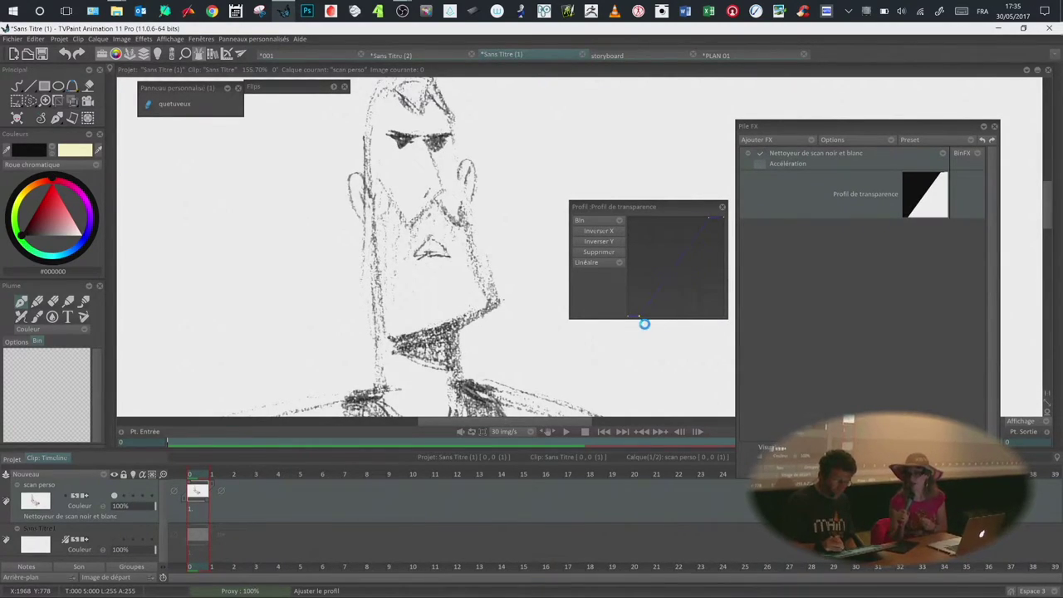
left_click_drag(695, 208, 704, 218)
left_click_drag(671, 266, 674, 275)
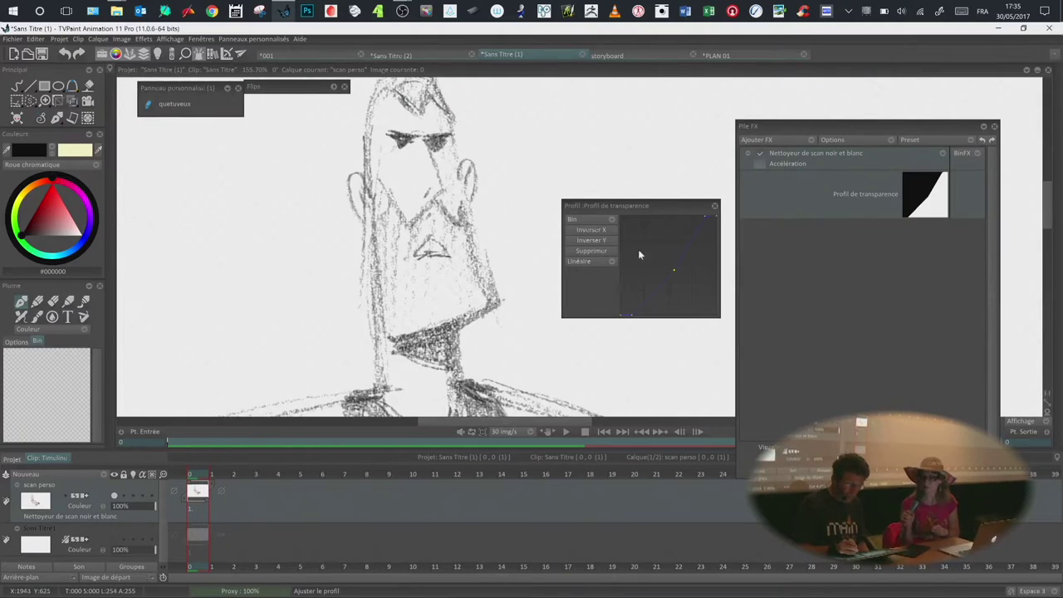
Step: Change the transparency profile's type to Courbe and raise its middle point to darken the pencil lines
left_click(611, 261)
left_click(642, 270)
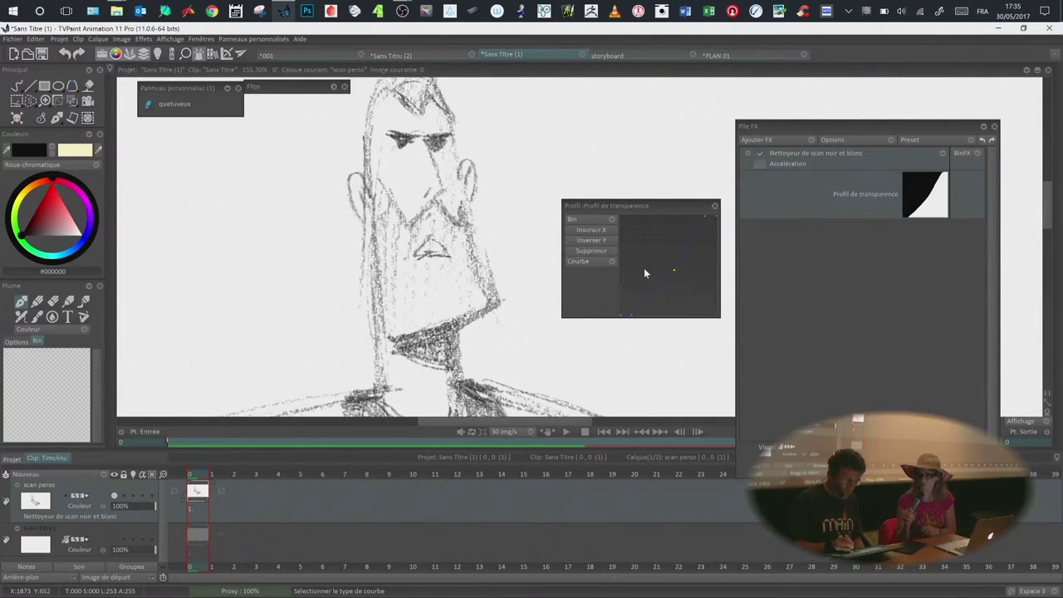
left_click(672, 274)
left_click(671, 274)
left_click_drag(670, 277, 662, 249)
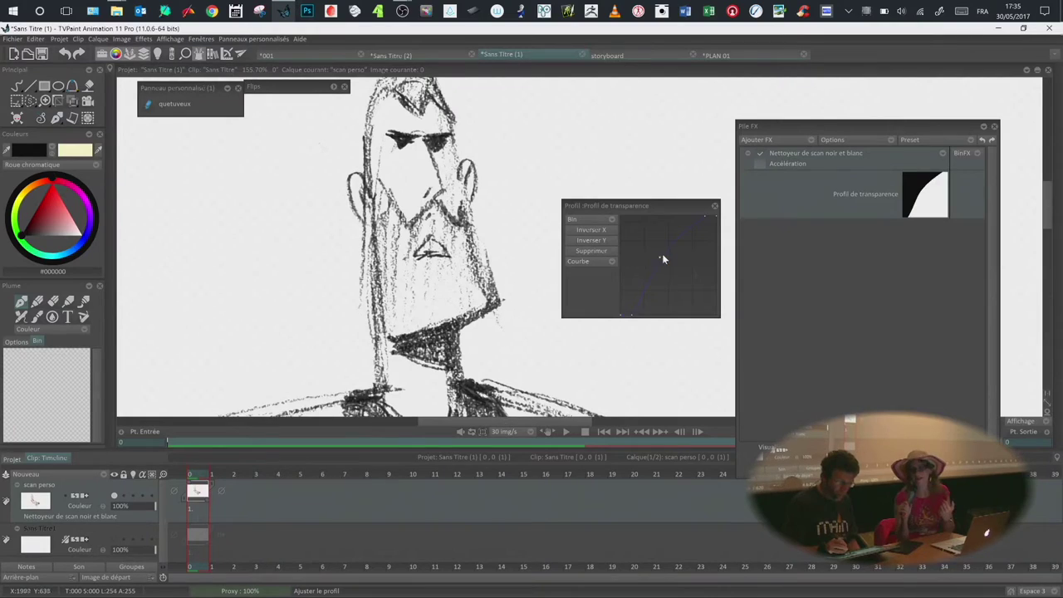
Step: Look at the profile's curve types and try inverting the transparency profile along its X and Y axes
left_click(612, 261)
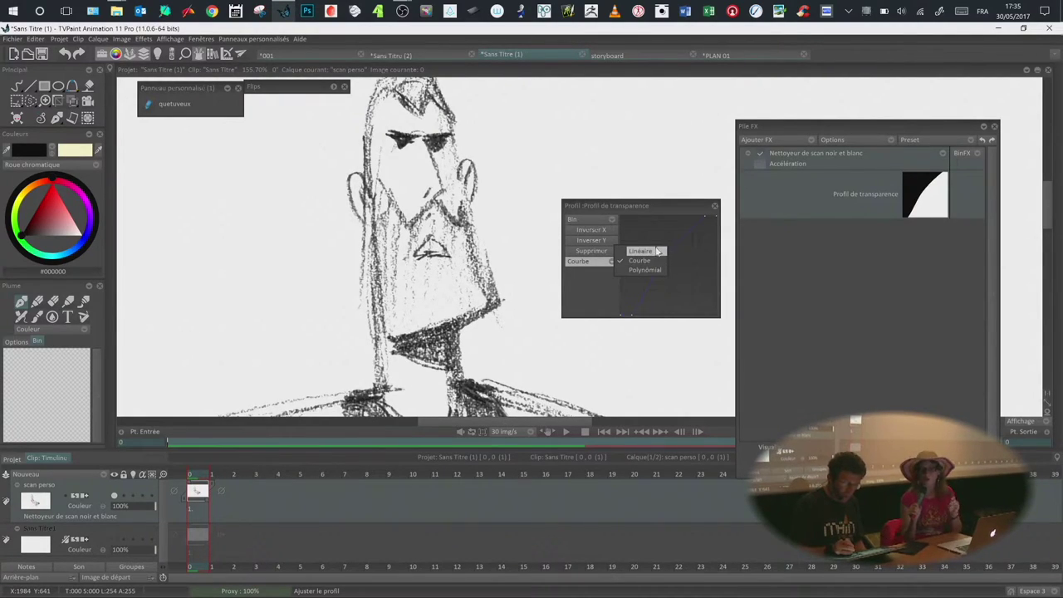
left_click(589, 299)
left_click(611, 230)
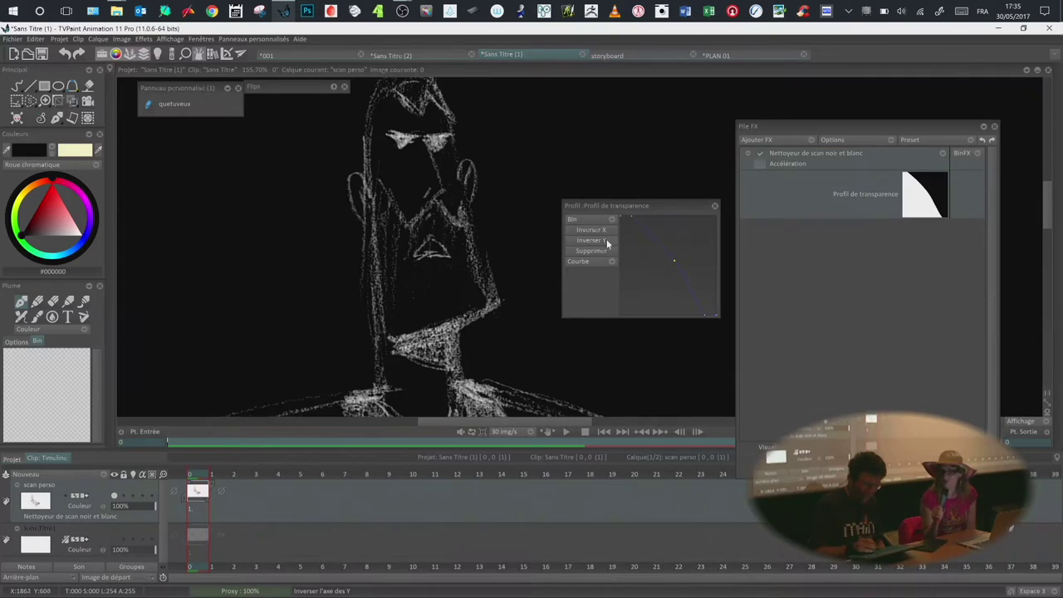
left_click(608, 233)
left_click(607, 234)
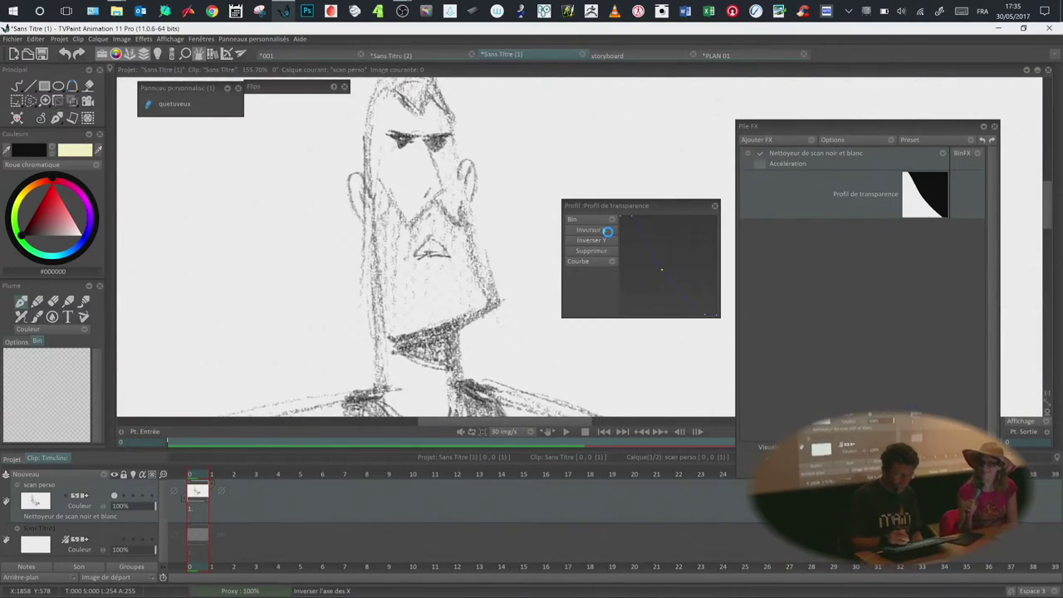
left_click(607, 235)
Step: Close the transparency profile editor and remove the Nettoyeur de scan noir et blanc effect from the FX stack
left_click_drag(643, 205, 688, 214)
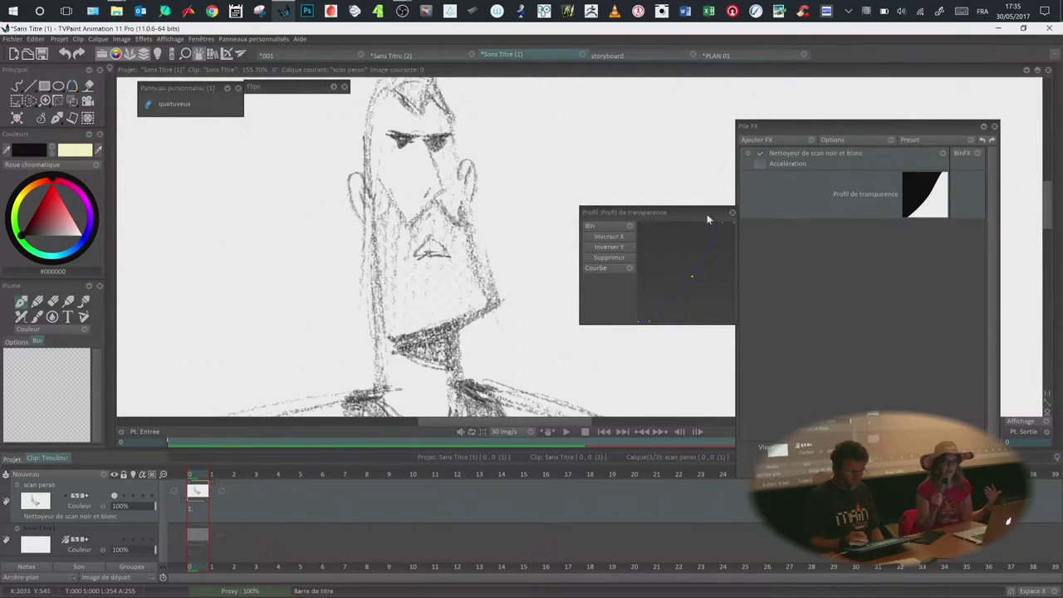
left_click(732, 214)
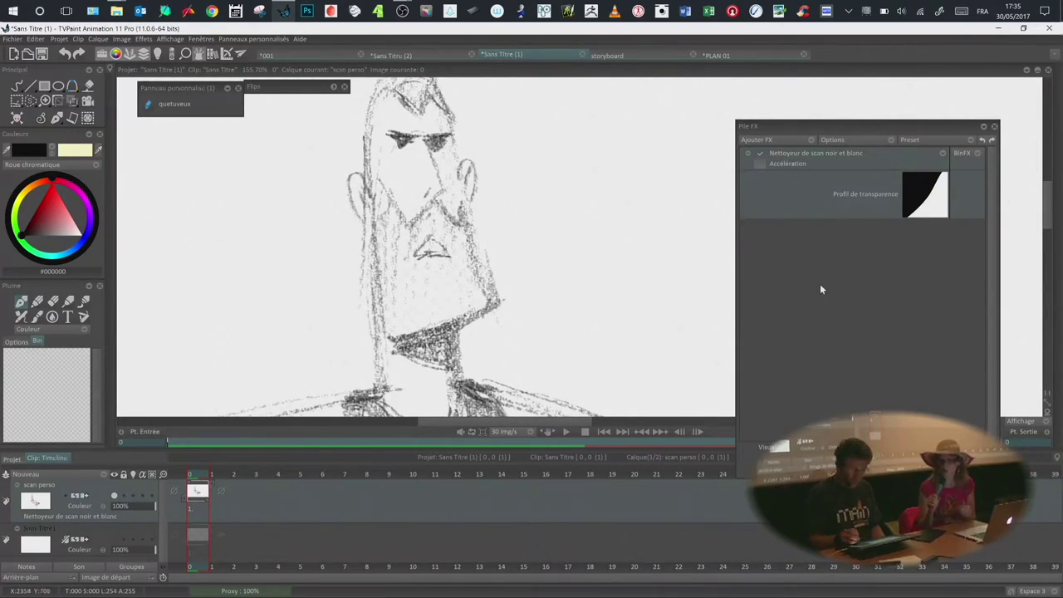
left_click(944, 152)
left_click(969, 226)
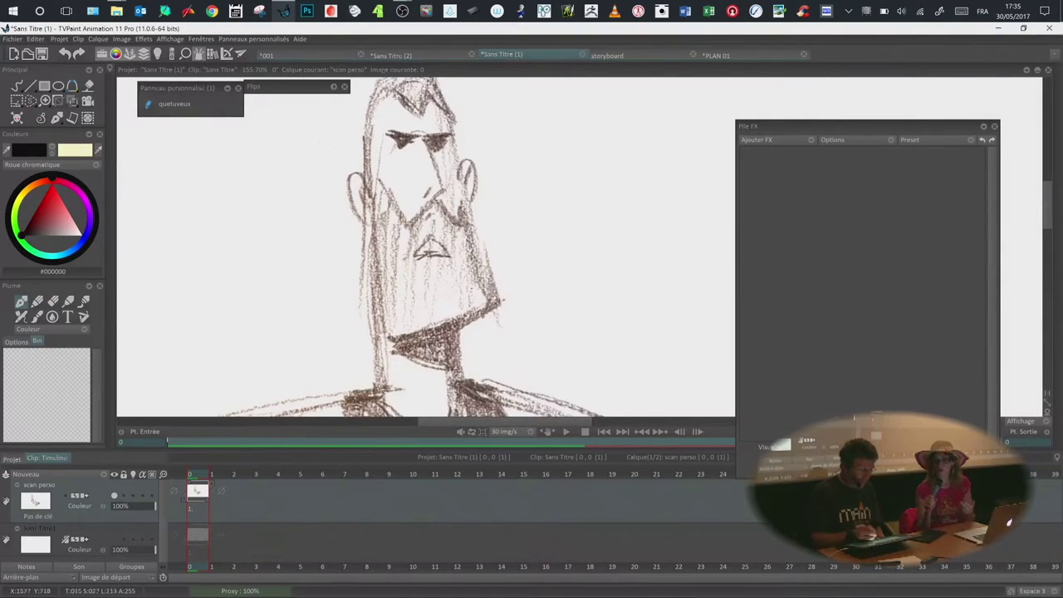
Step: Add the Nettoyeur de Scan Couleur effect from the Couleurs category to the FX stack
mouse_move(523, 352)
left_mouse_down()
mouse_move(169, 152)
mouse_move(516, 356)
left_mouse_up()
left_click_drag(526, 224, 570, 283)
scroll(570, 284, "down", 4)
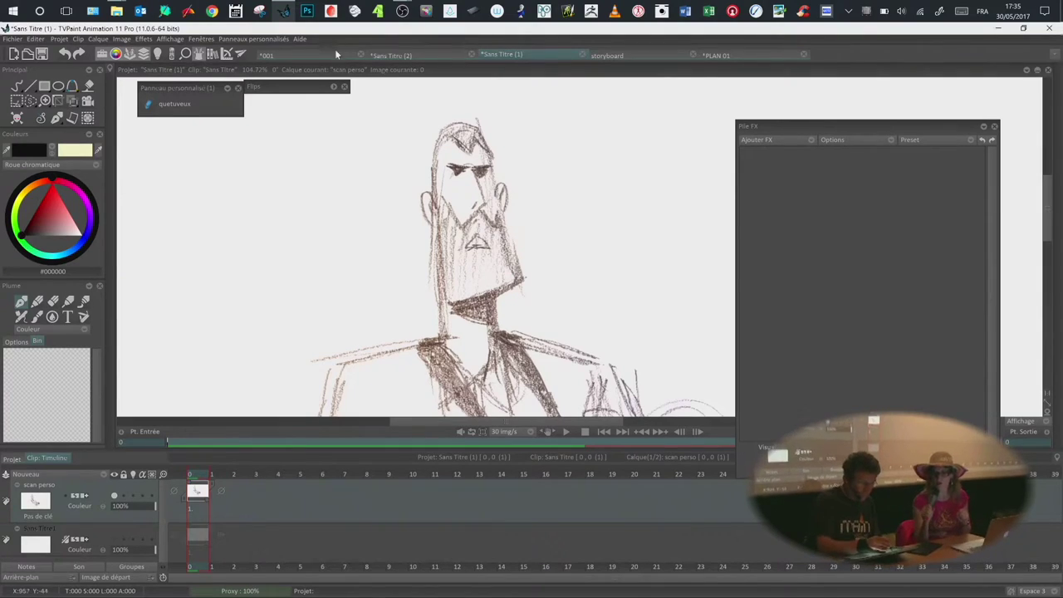
left_click(784, 141)
mouse_move(824, 189)
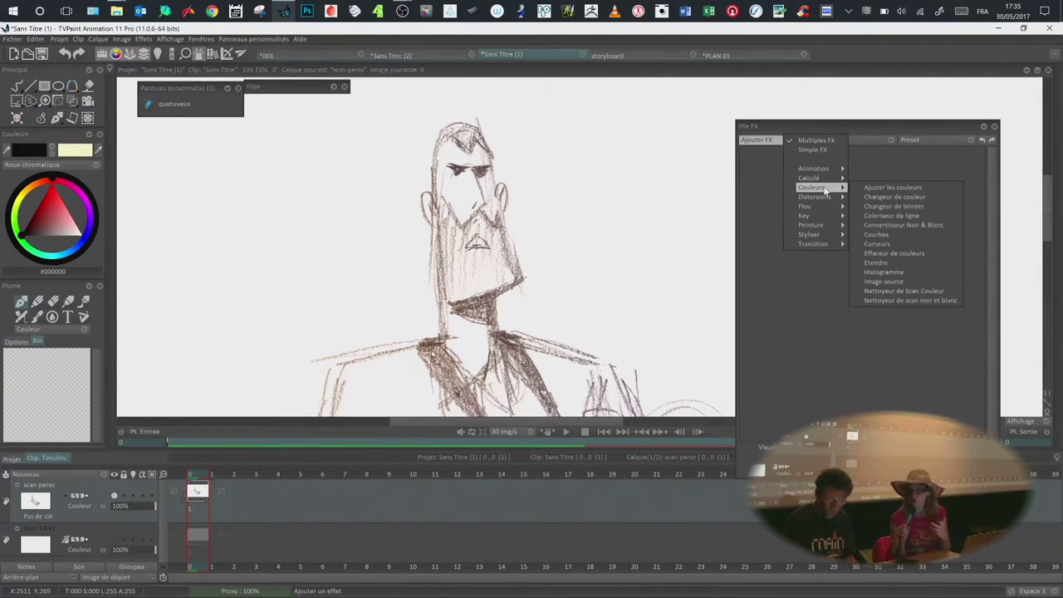
left_click(930, 291)
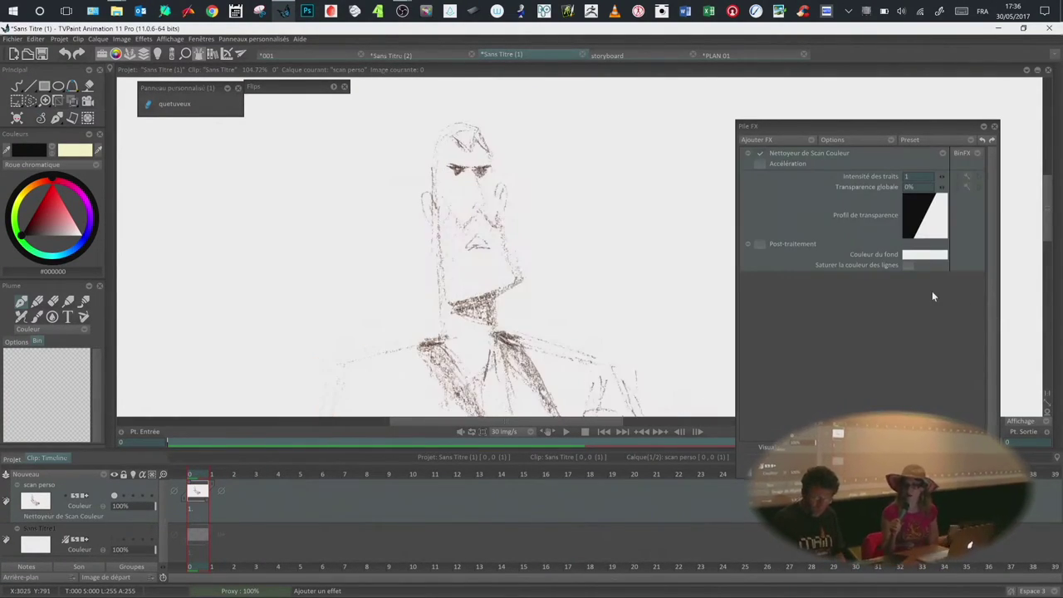
left_click_drag(897, 124, 886, 119)
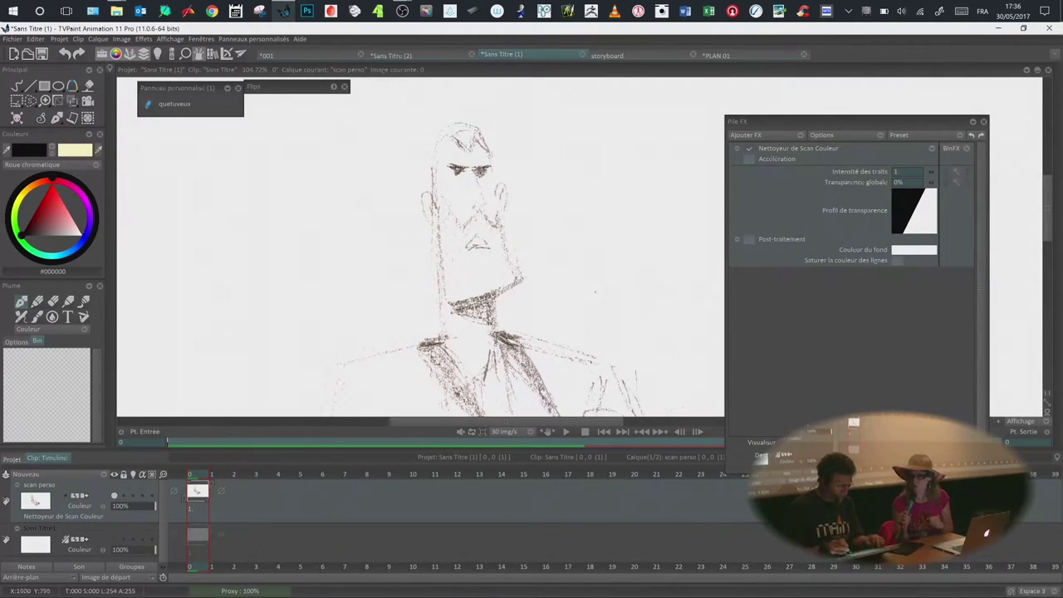
Step: Open the colour scan cleaner's transparency profile and shift its upper and lower points outward
scroll(542, 290, "up", 1)
left_click_drag(541, 291, 490, 99)
scroll(420, 247, "up", 5)
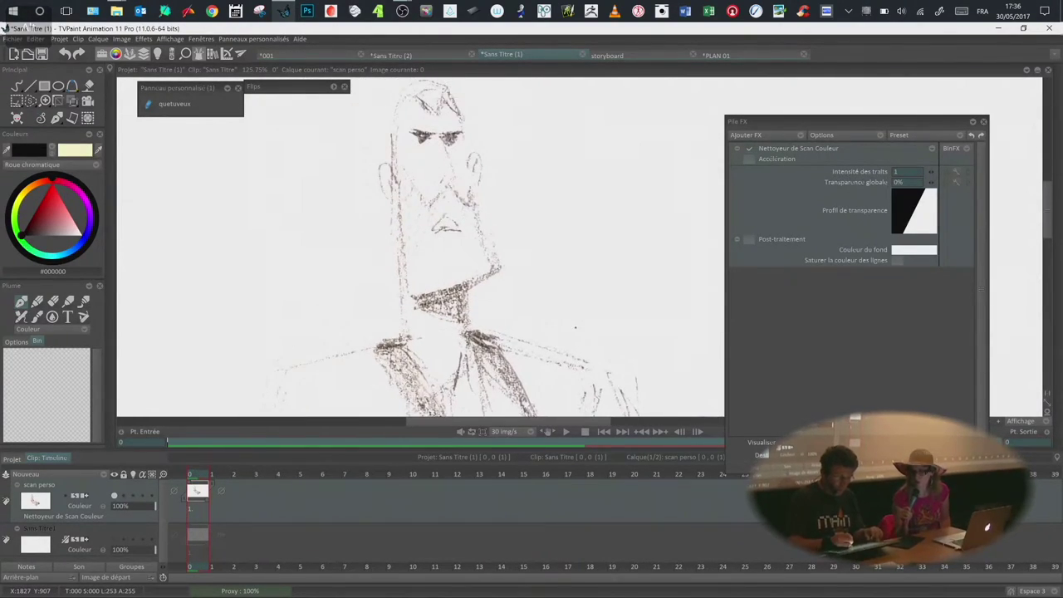
left_click(913, 220)
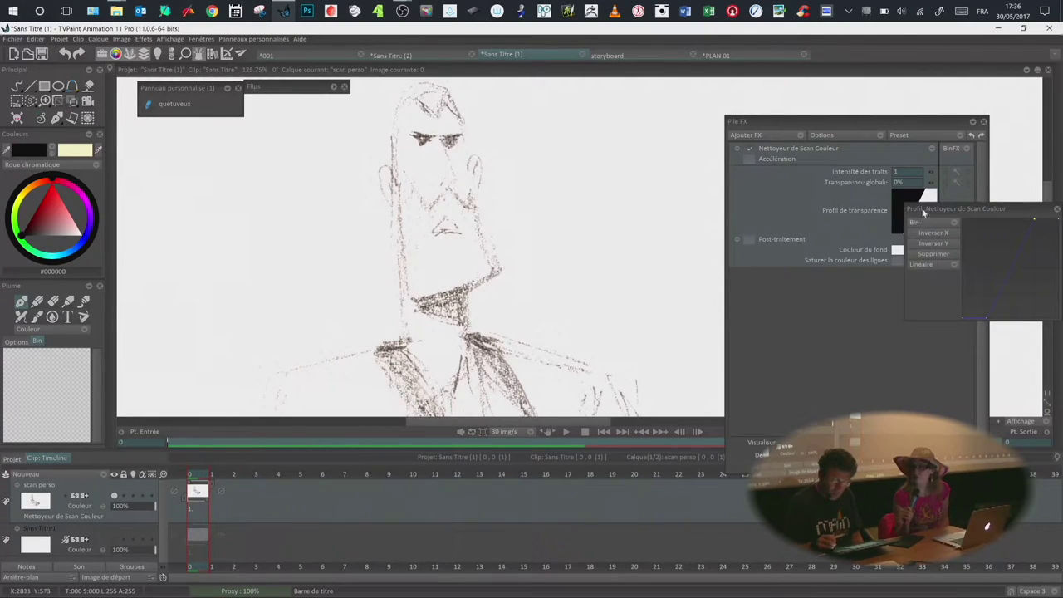
left_click_drag(954, 204, 591, 183)
left_click_drag(669, 196, 680, 194)
left_click_drag(617, 292, 612, 294)
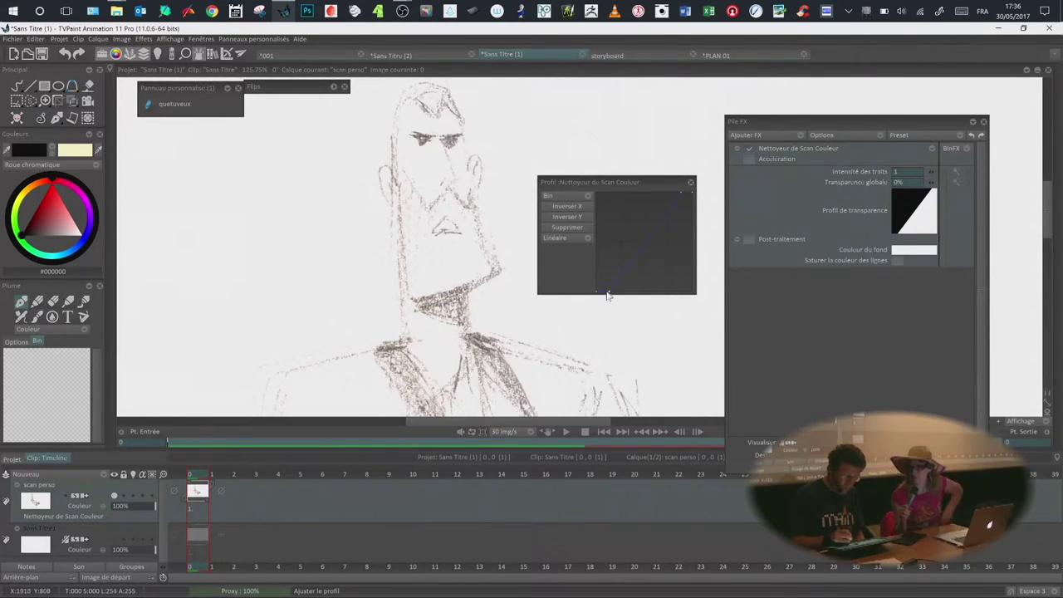
Step: Add a middle point to the transparency profile and raise it to the upper-left corner of the graph to strengthen the pencil lines
mouse_move(642, 232)
left_mouse_down()
mouse_move(629, 235)
mouse_move(636, 223)
mouse_move(621, 217)
left_mouse_up()
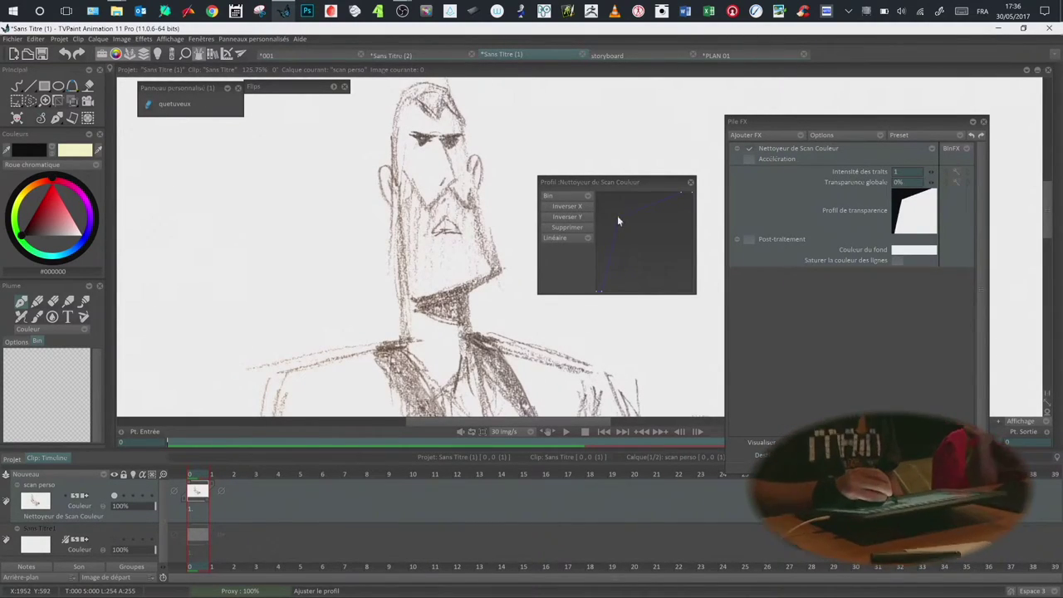
left_click(613, 210)
mouse_move(615, 212)
left_mouse_down()
mouse_move(637, 249)
mouse_move(581, 186)
mouse_move(586, 173)
left_mouse_up()
mouse_move(639, 233)
left_mouse_down()
mouse_move(599, 188)
mouse_move(637, 191)
left_mouse_up()
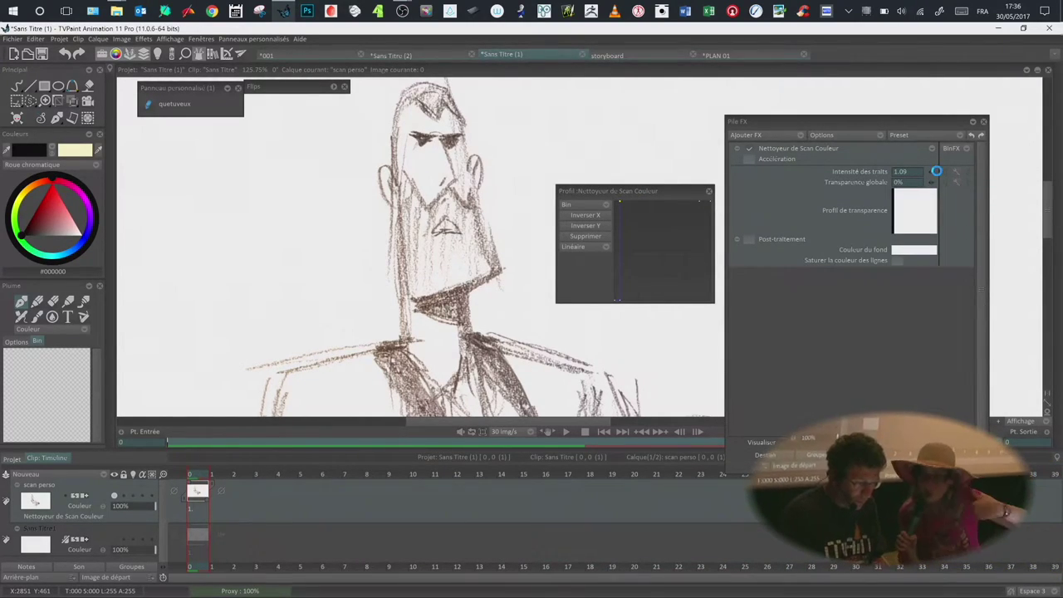
Step: Set the colour scan cleaner's Intensité des traits to 0.71
mouse_move(936, 171)
left_mouse_down()
mouse_move(886, 170)
mouse_move(941, 172)
left_mouse_up()
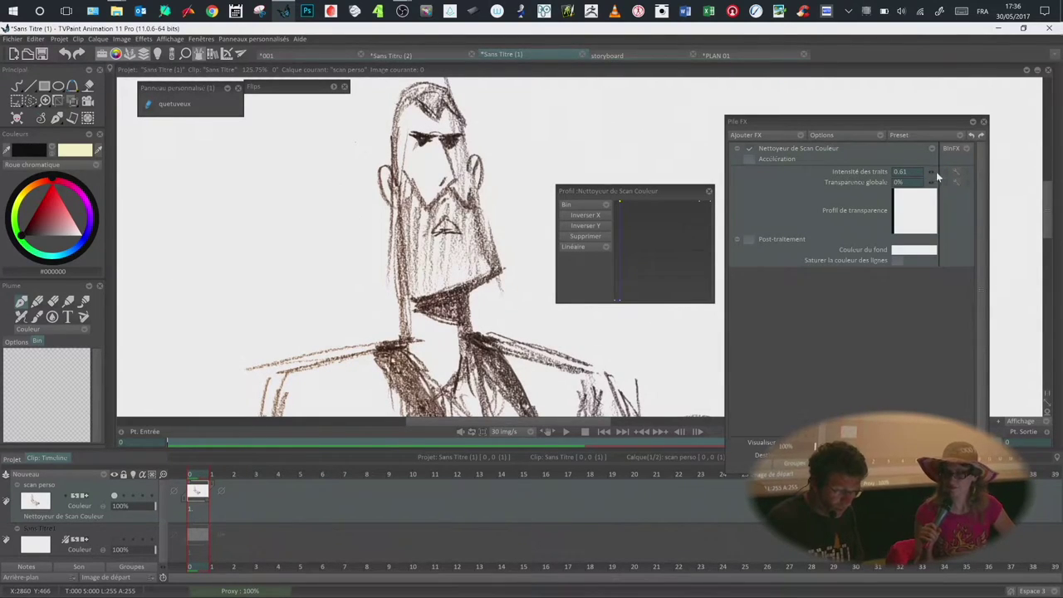
left_click(934, 170)
left_click_drag(920, 122, 931, 92)
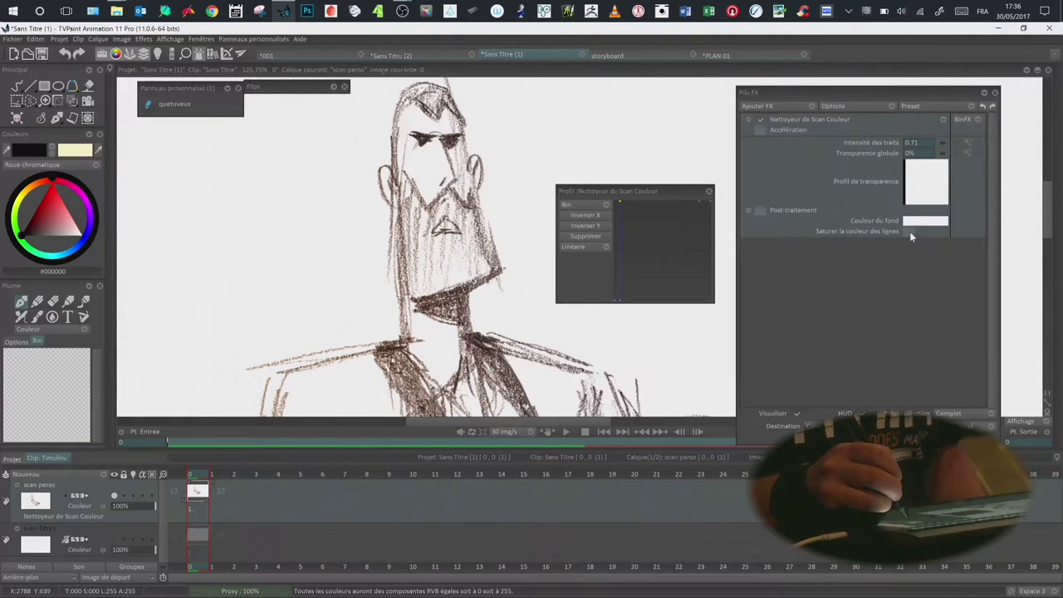
Step: Apply the FX stack to the scan perso layer and close the transparency profile editor
key("alt")
scroll(425, 249, "down", 3)
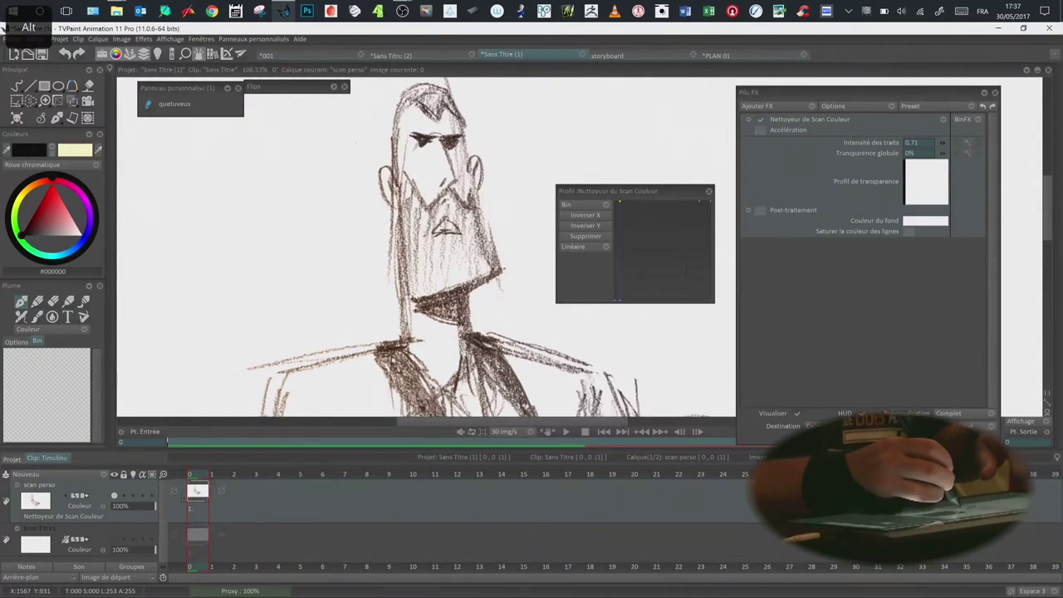
left_click_drag(448, 274, 398, 216)
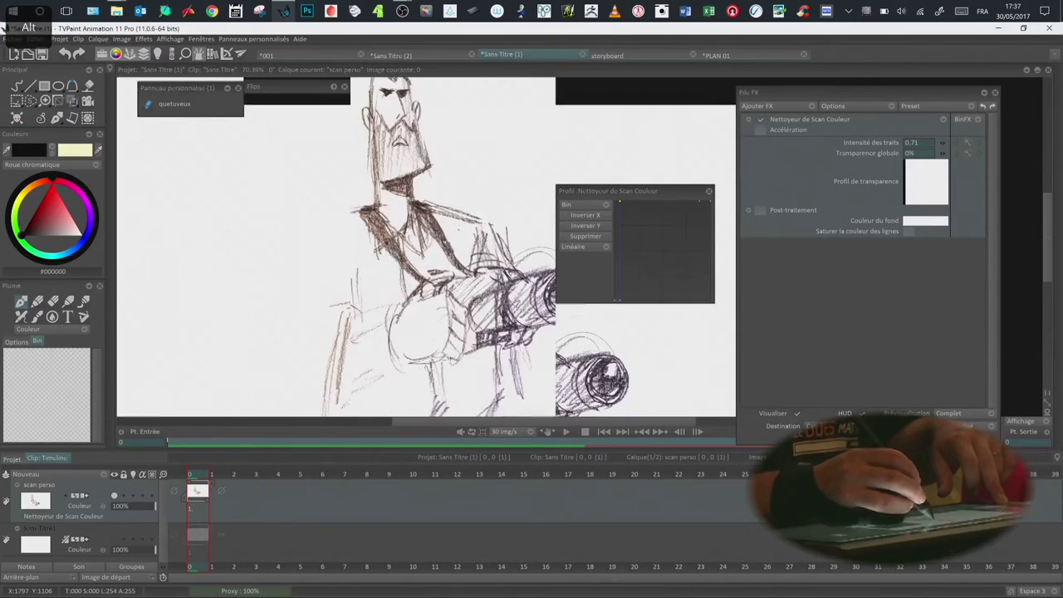
left_click(799, 413)
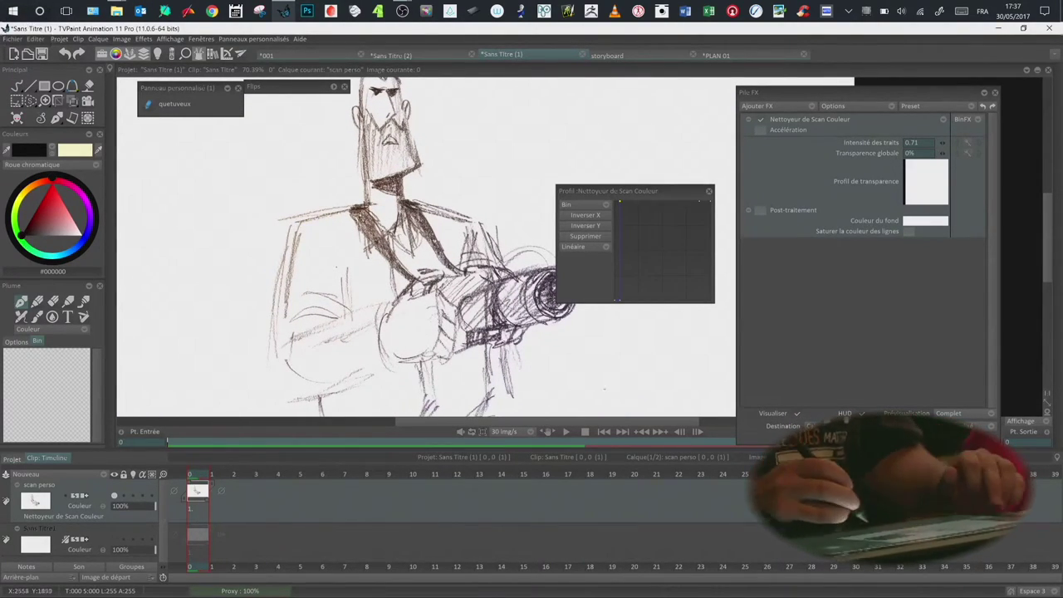
key("alt")
left_click_drag(548, 146, 571, 246)
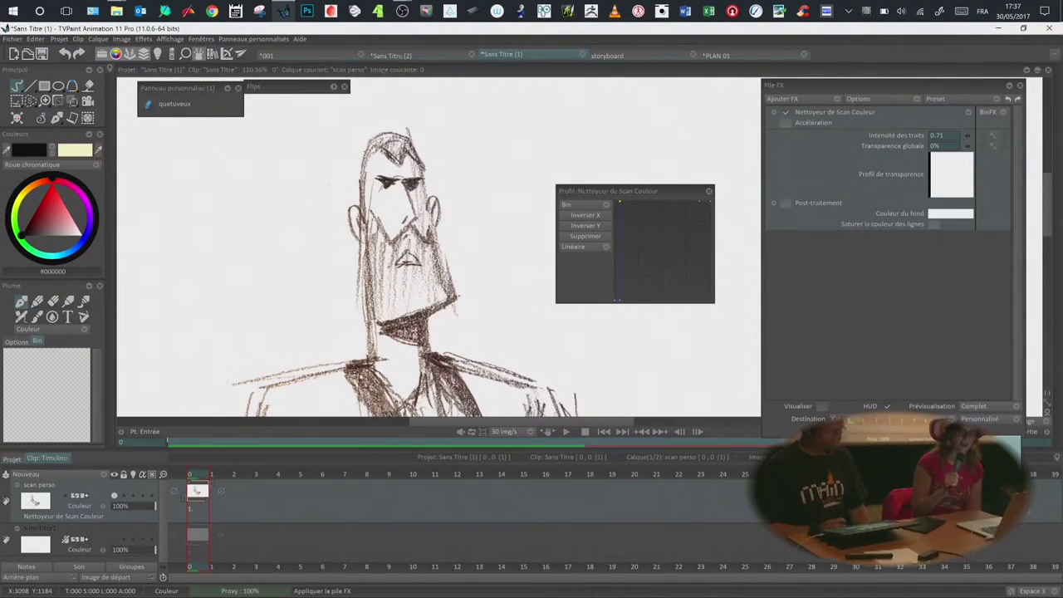
left_click(707, 191)
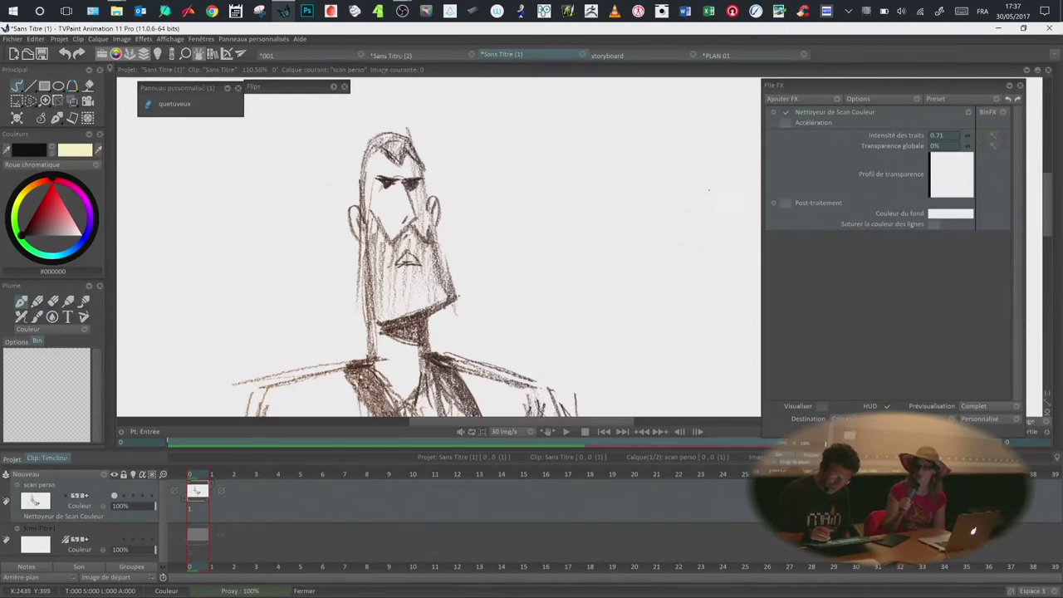
left_click_drag(966, 85, 971, 73)
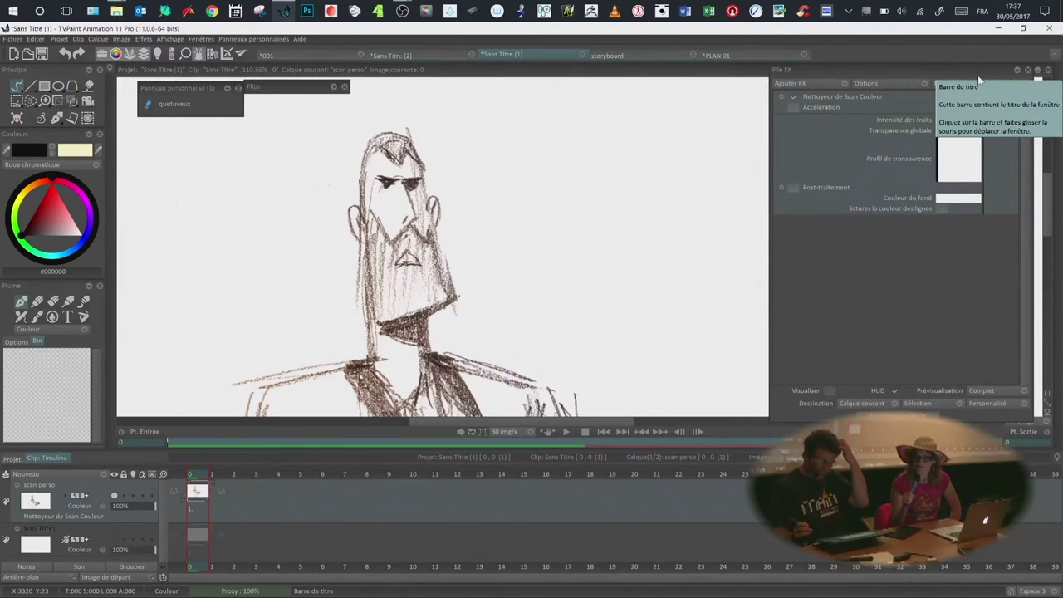
left_click_drag(977, 75, 891, 78)
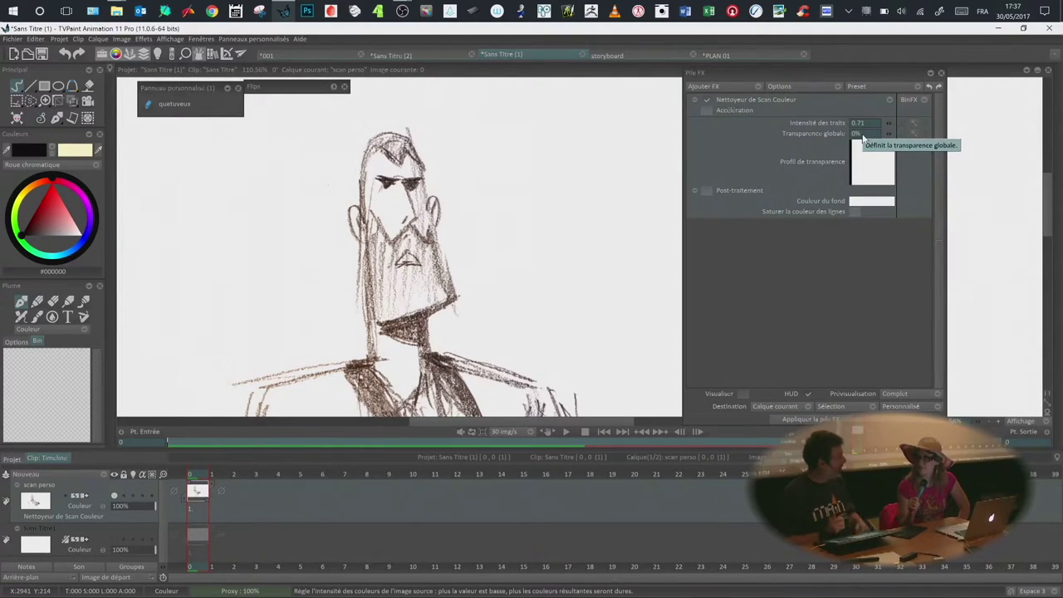
left_click(870, 88)
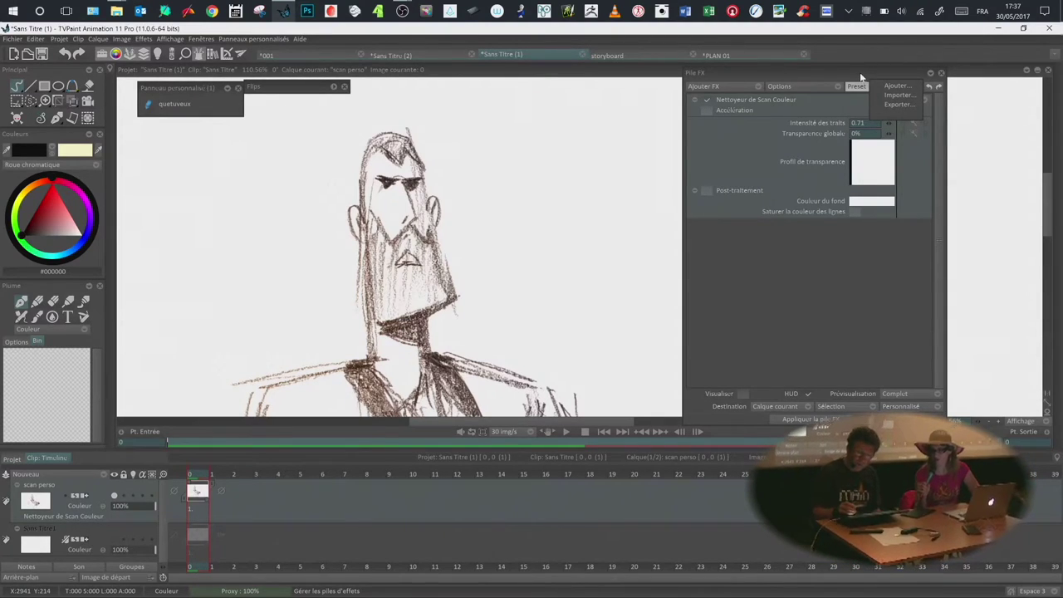
left_click(882, 71)
left_click_drag(873, 73, 881, 73)
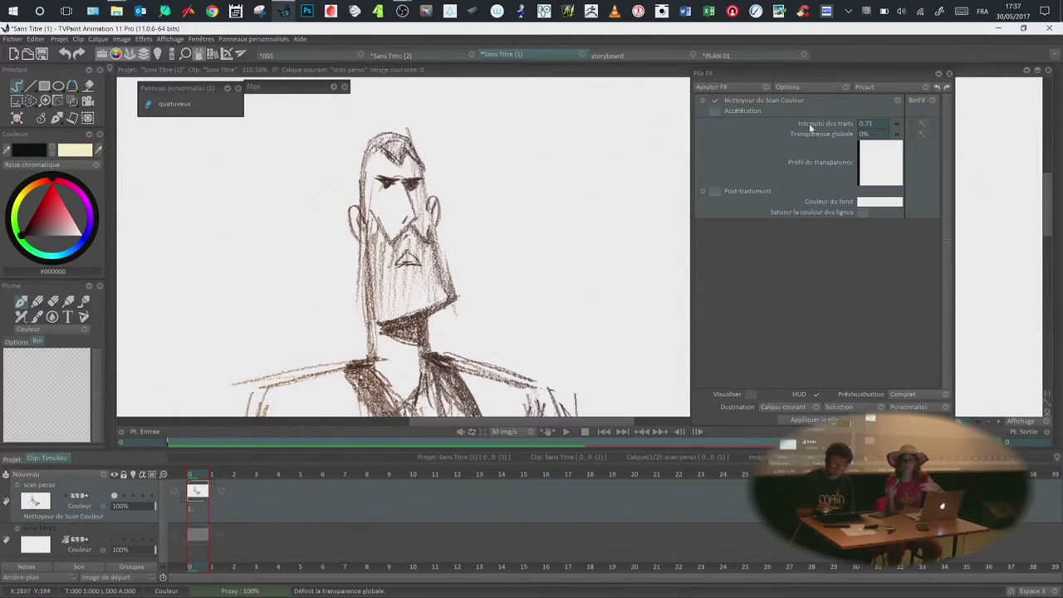
left_click_drag(851, 77, 865, 77)
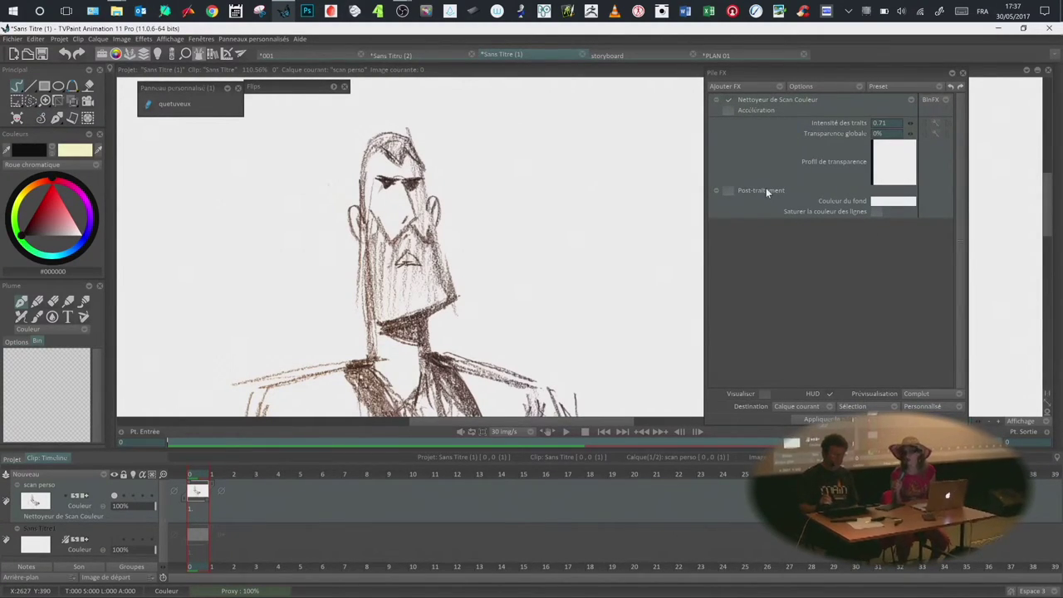
left_click_drag(833, 70, 865, 70)
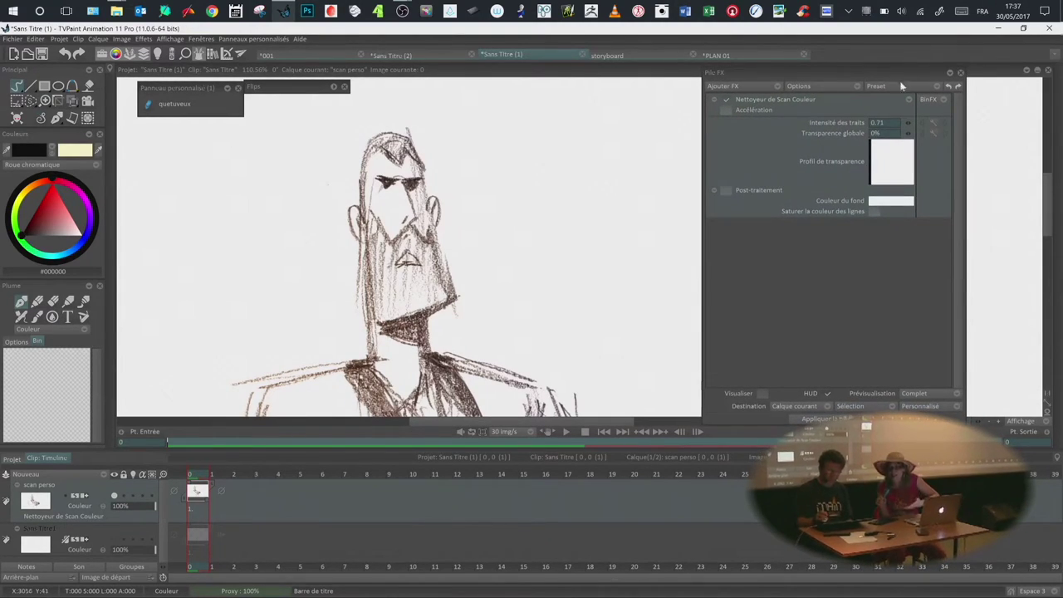
left_click_drag(783, 69, 797, 81)
left_click_drag(967, 80, 982, 82)
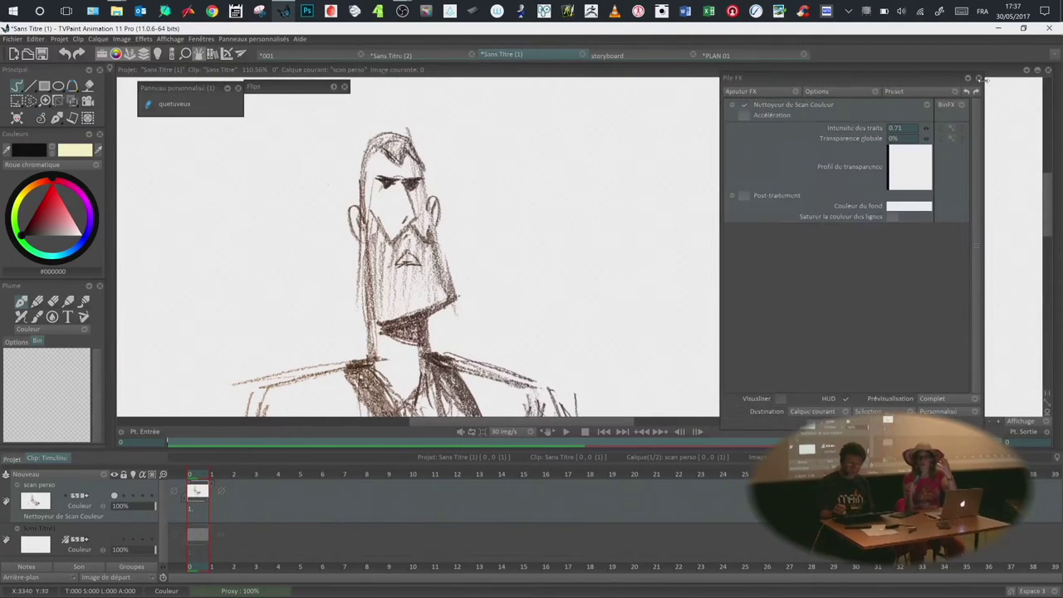
Step: Close the FX stack window to view the cleaned colour drawing unobstructed
left_click(907, 78)
key("alt")
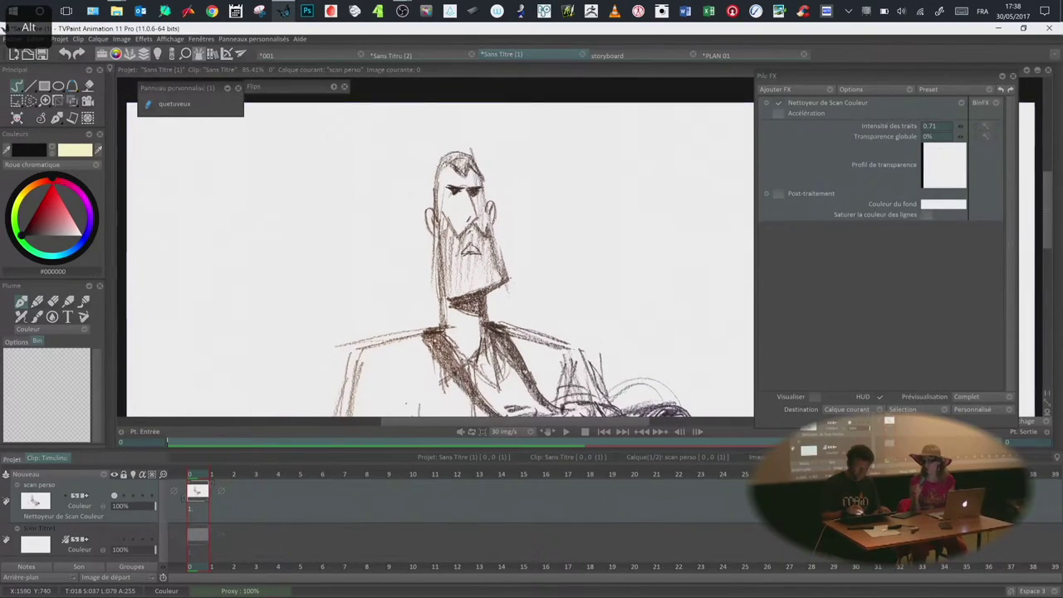
left_click(1012, 76)
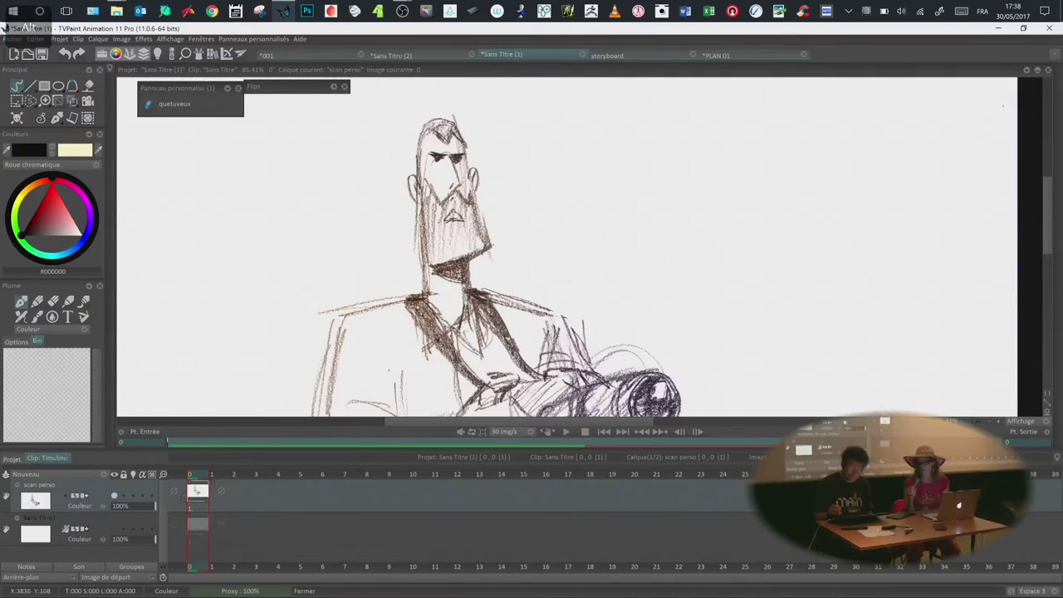
scroll(573, 249, "down", 5)
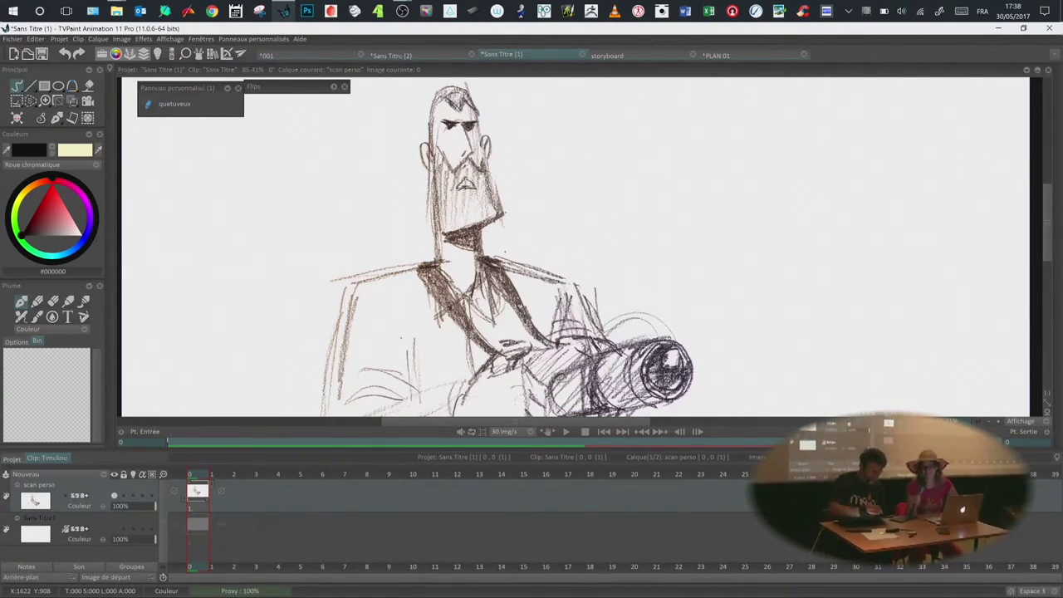
Step: Examine the general settings in the Preferences and cancel the dialog
left_click(35, 38)
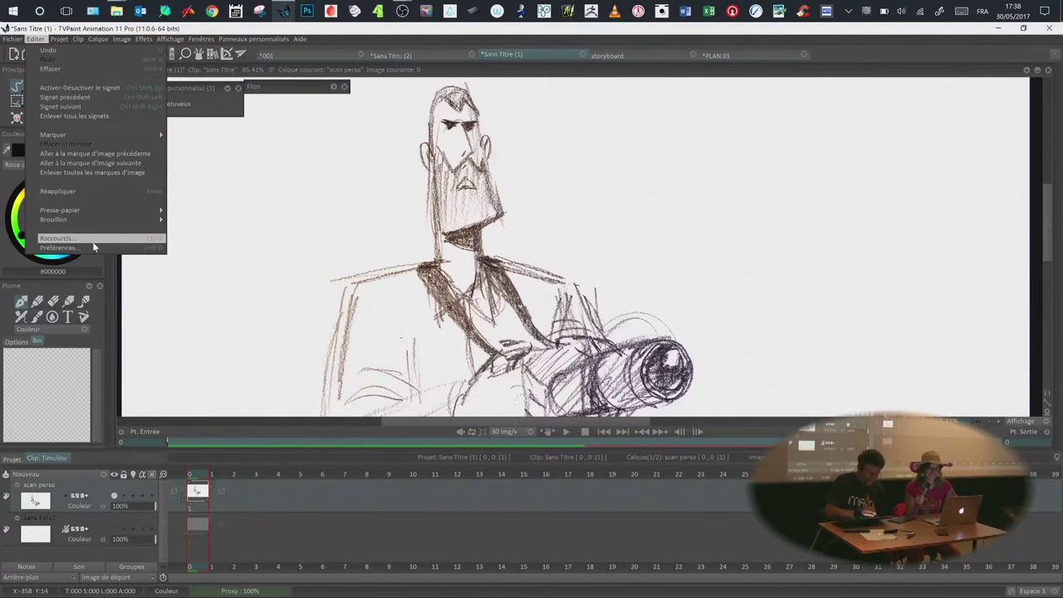
left_click(59, 247)
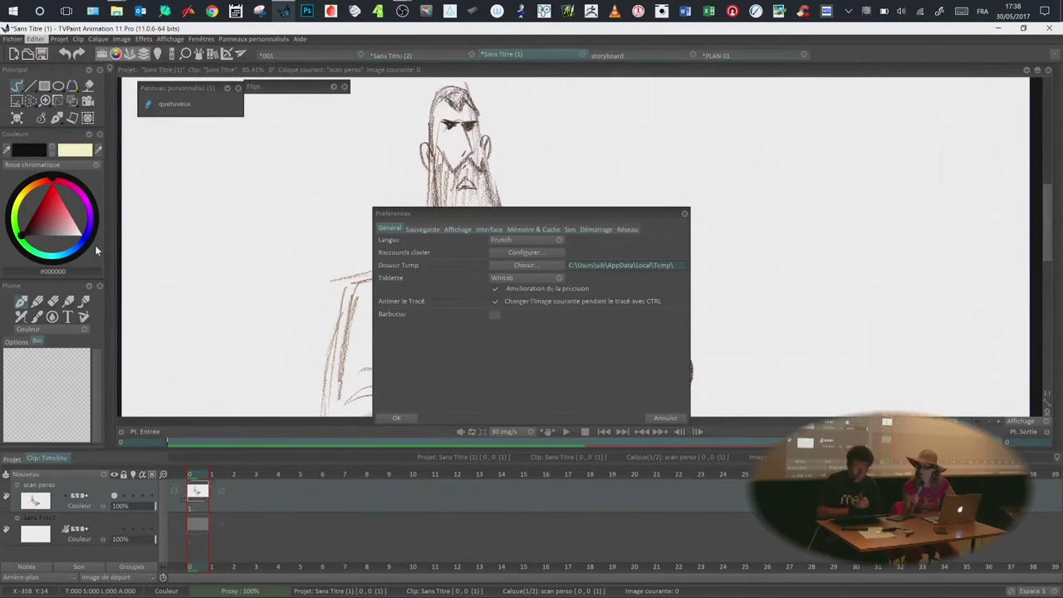
left_click_drag(549, 213, 592, 172)
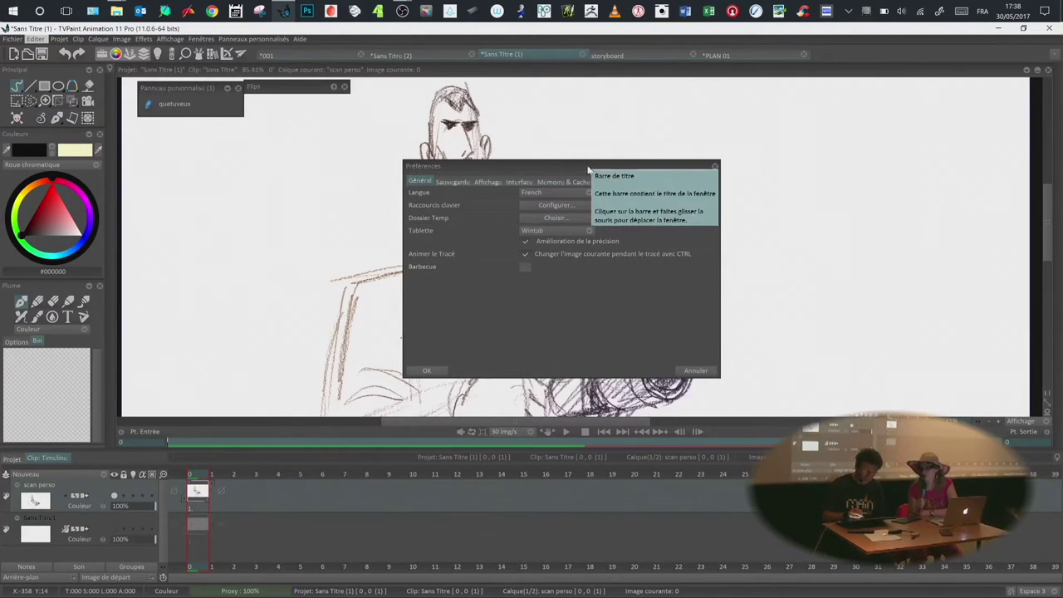
left_click_drag(592, 166, 605, 162)
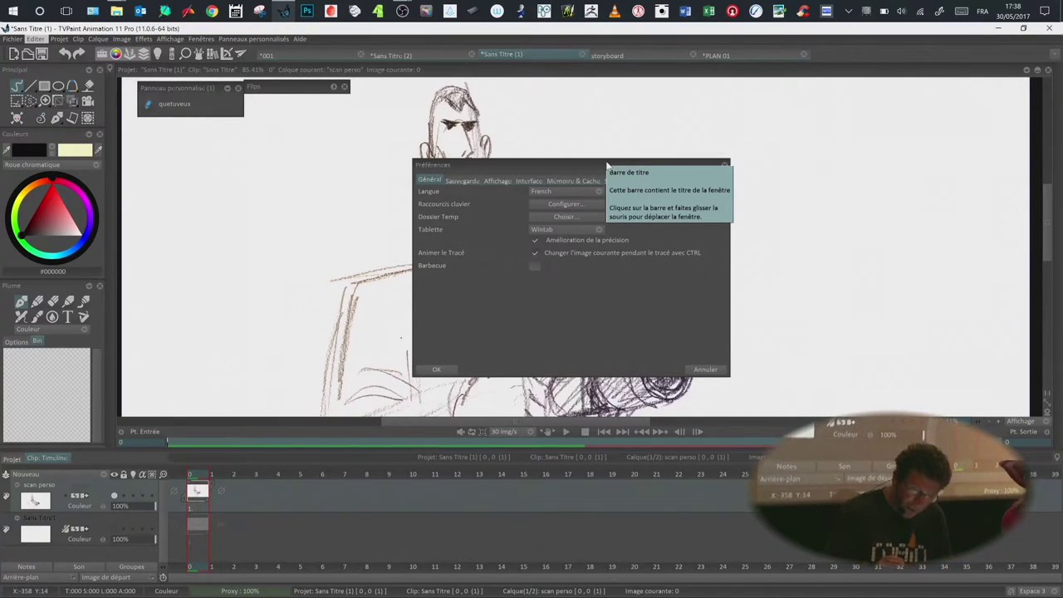
left_click_drag(587, 164, 582, 162)
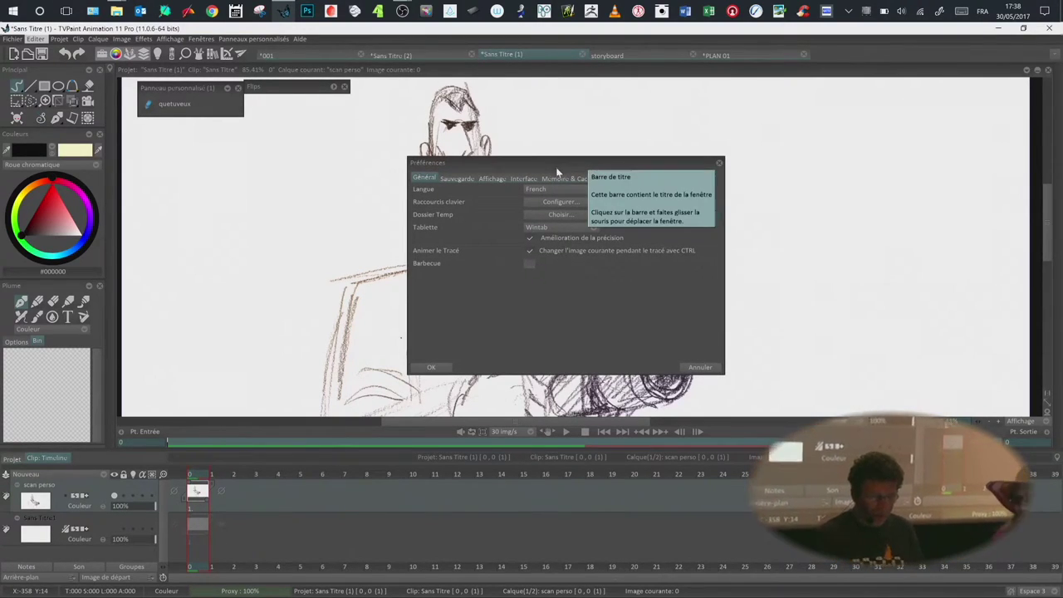
left_click(700, 368)
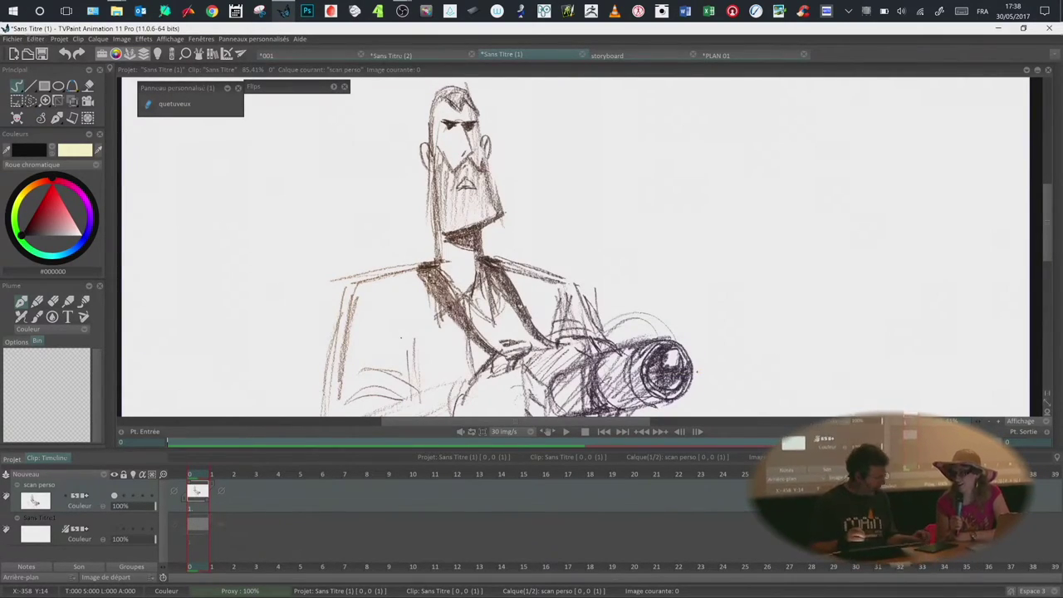
Step: Switch to the Espace 2 workspace to show the whole cleaned drawing
key("alt")
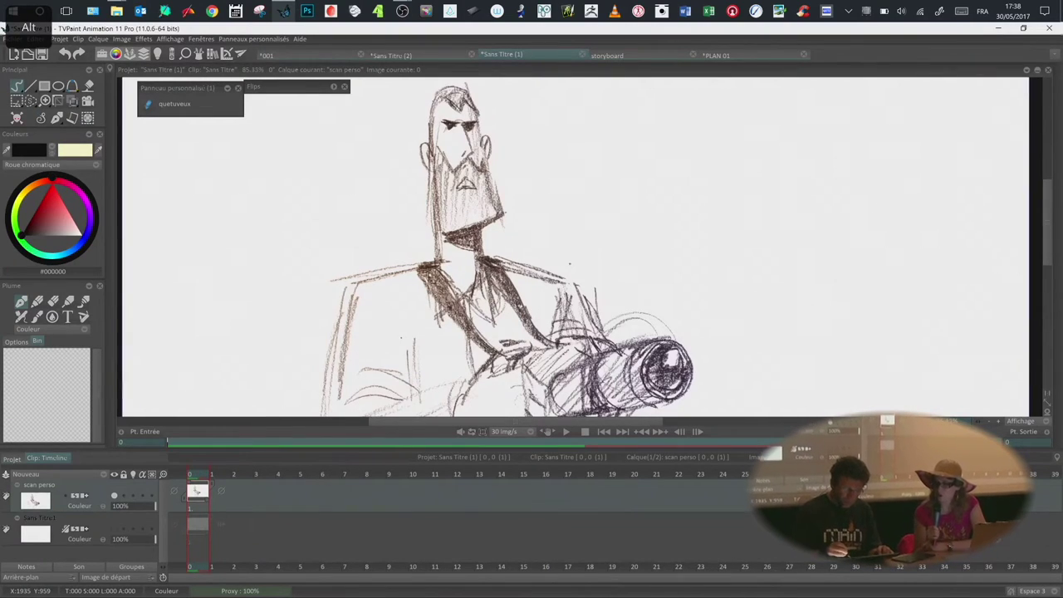
key("minus")
key("minus")
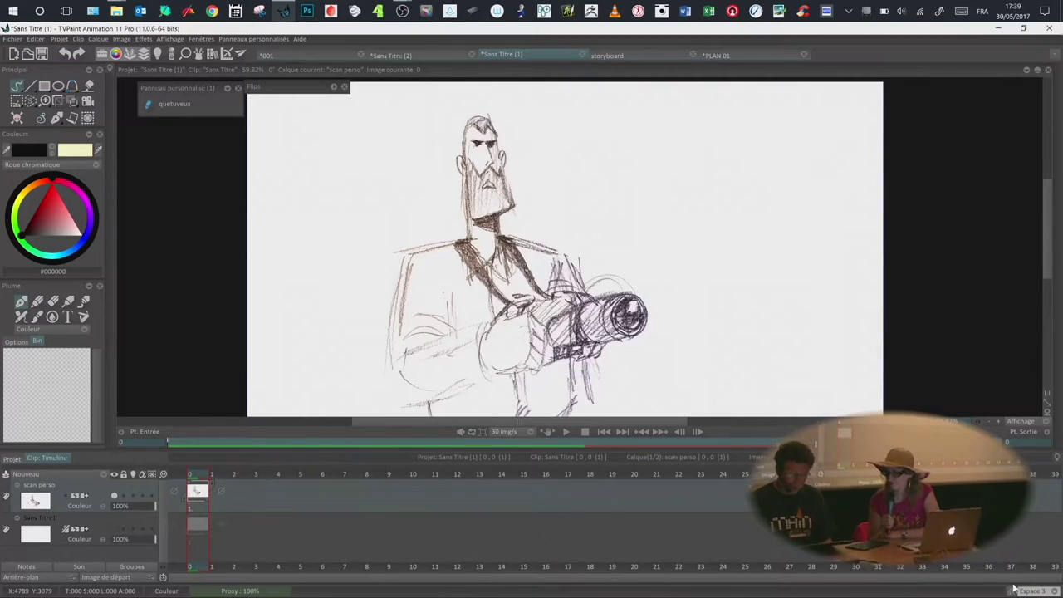
left_click(1044, 592)
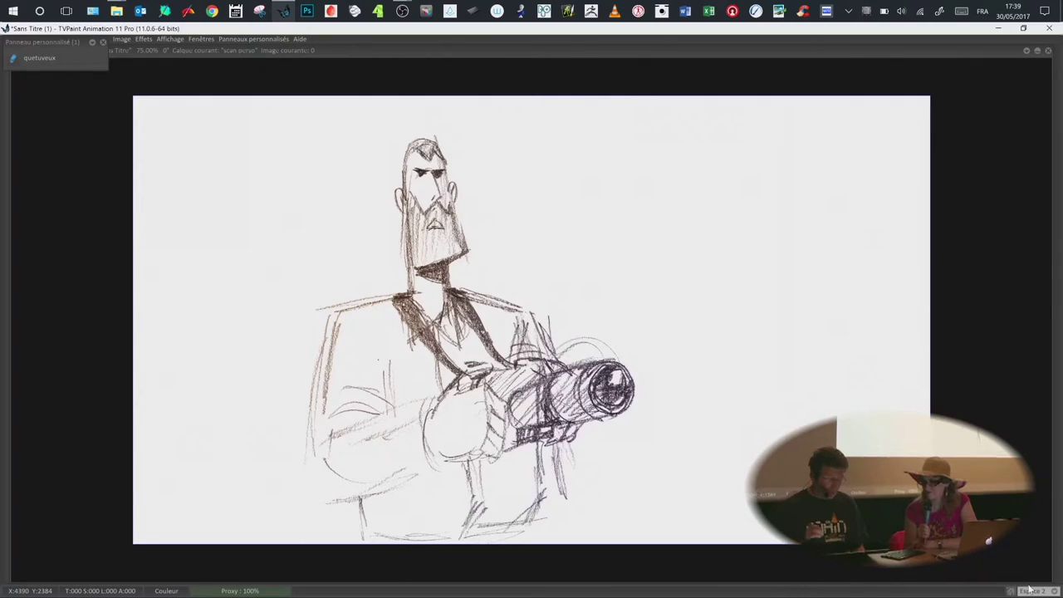
Step: Switch to the Espace 3 workspace to work with the timeline and drawing tools
left_click(1029, 590)
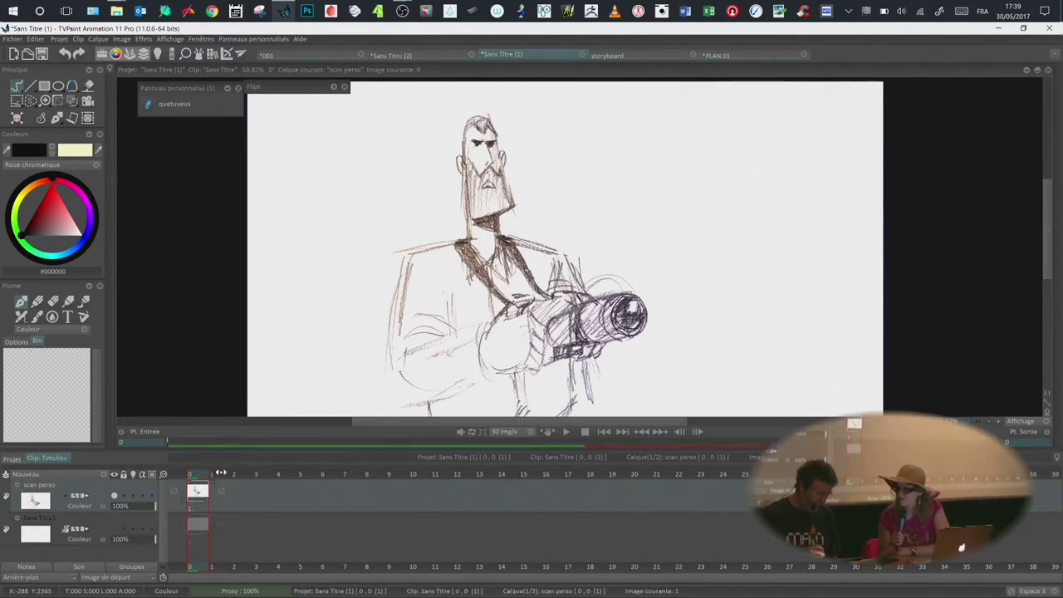
Step: Draw a short test stroke on empty frame 1 of the scan perso layer, undo it and return to frame 0
left_click(221, 473)
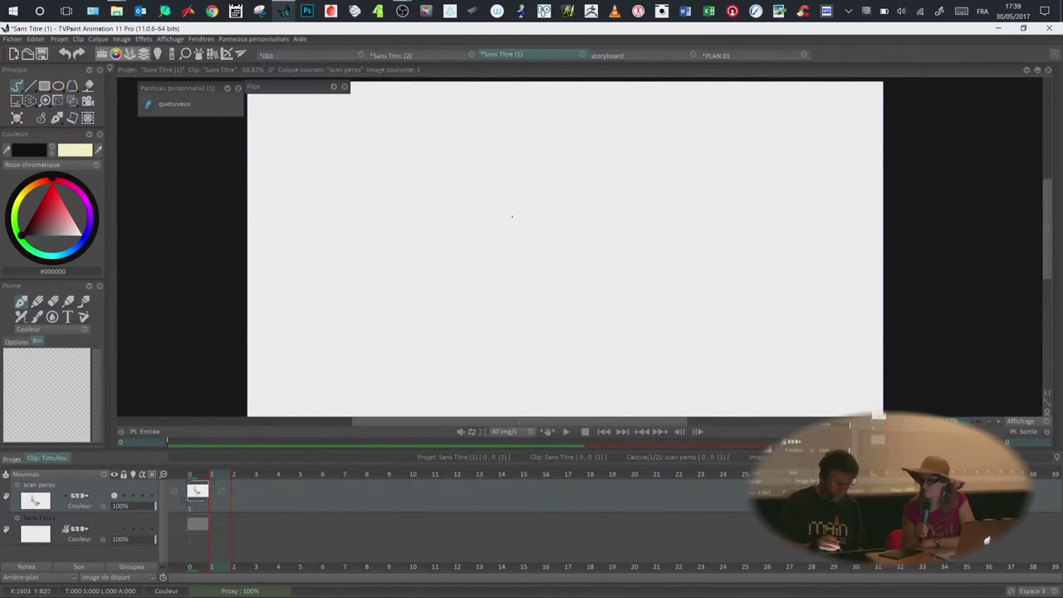
left_click_drag(512, 218, 527, 279)
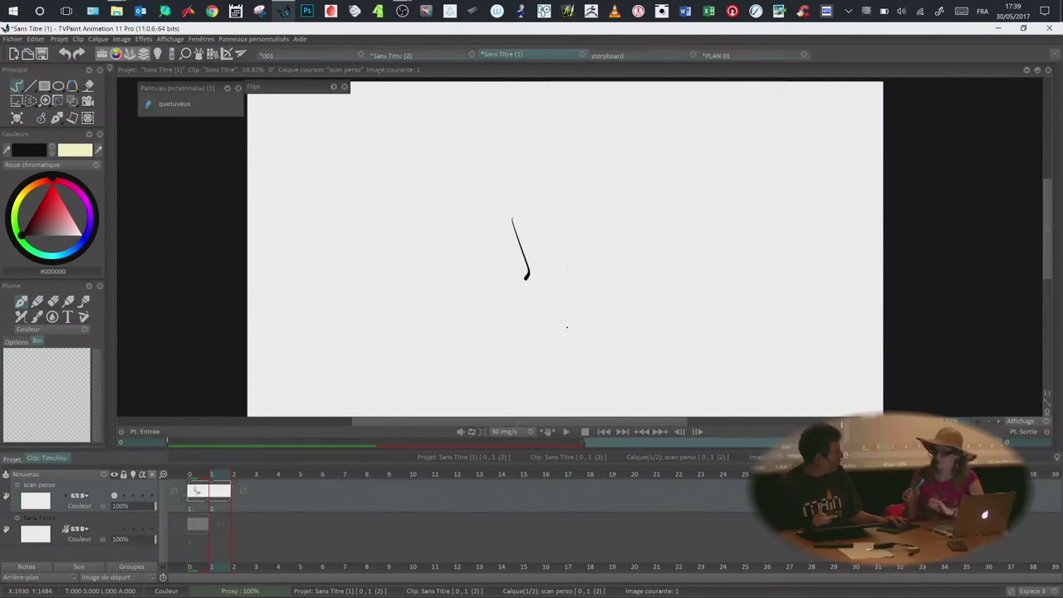
key("ctrl+z")
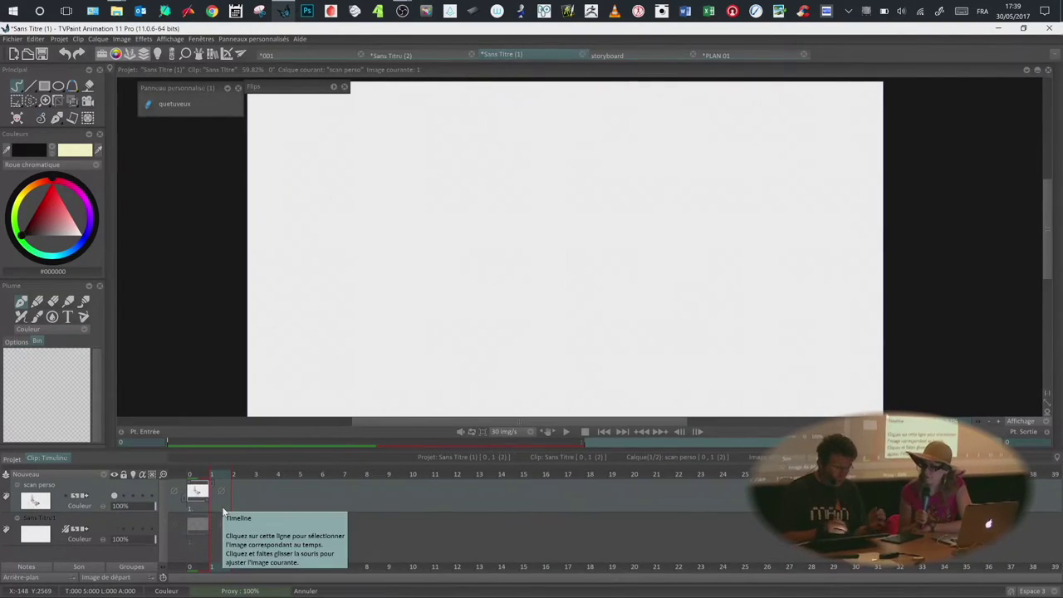
left_click(194, 474)
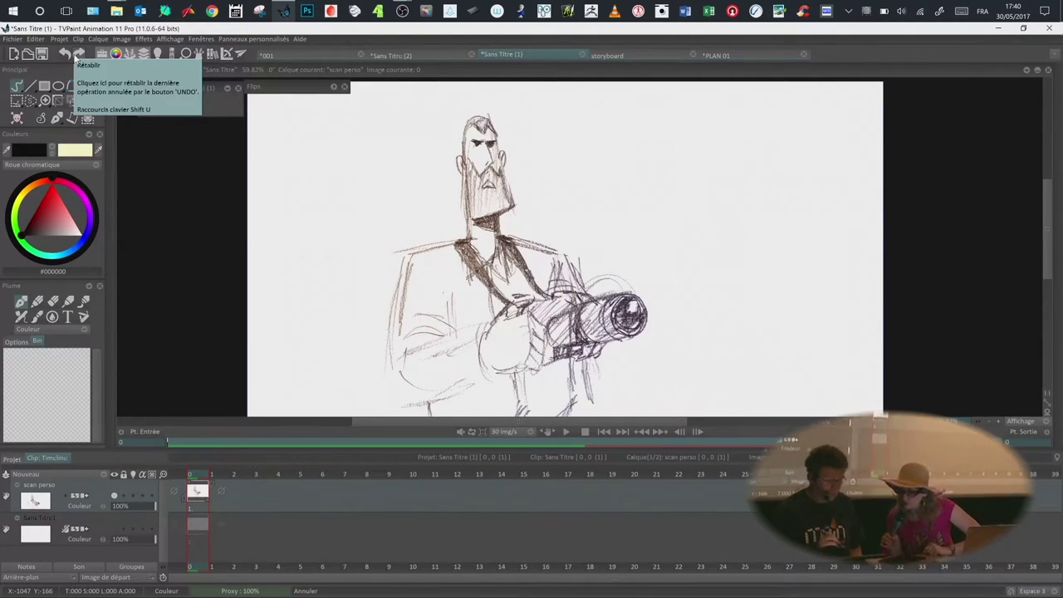
Step: Open the Historique window, place it beside the drawing and enlarge it to show more of its list
left_click(203, 39)
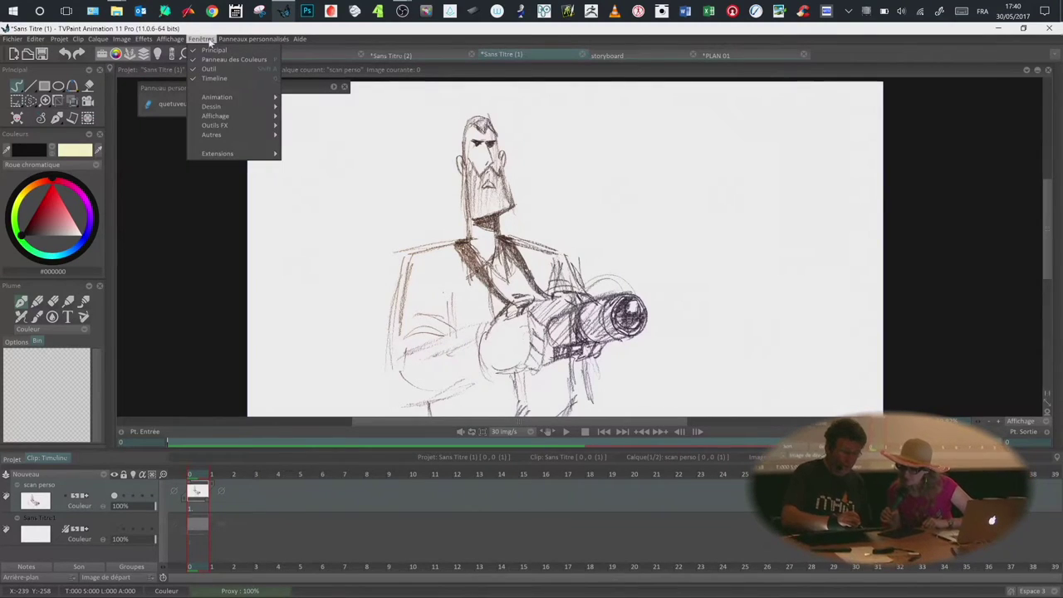
mouse_move(272, 139)
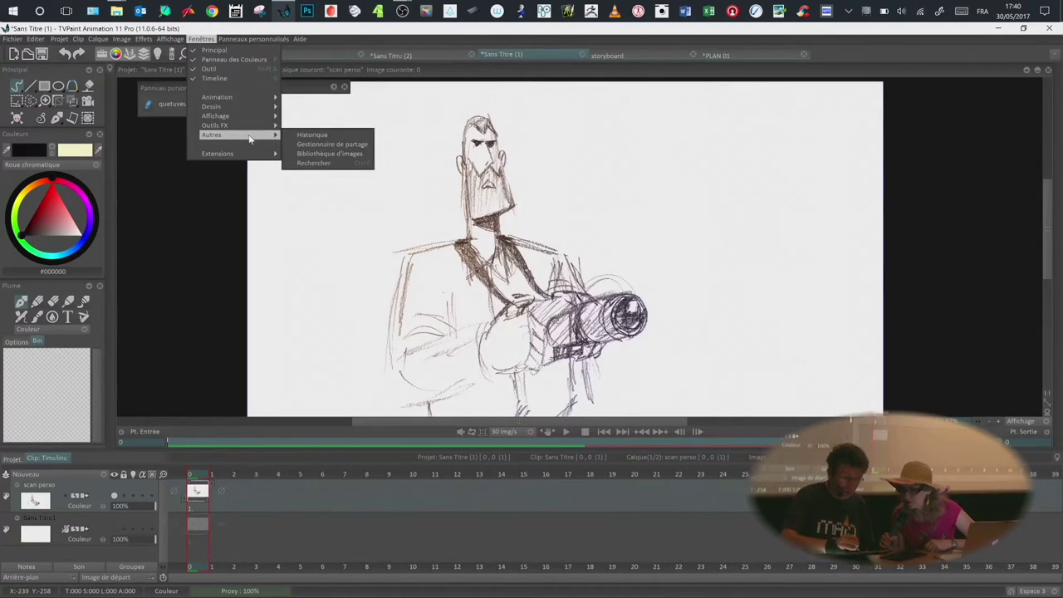
left_click(320, 134)
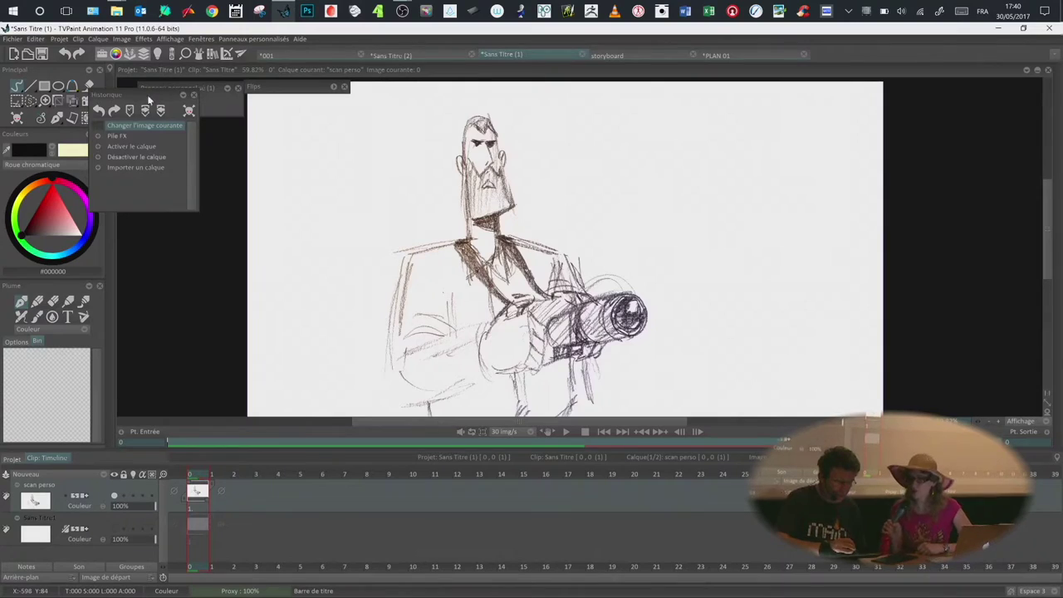
left_click_drag(141, 93, 222, 137)
left_click_drag(276, 256, 276, 336)
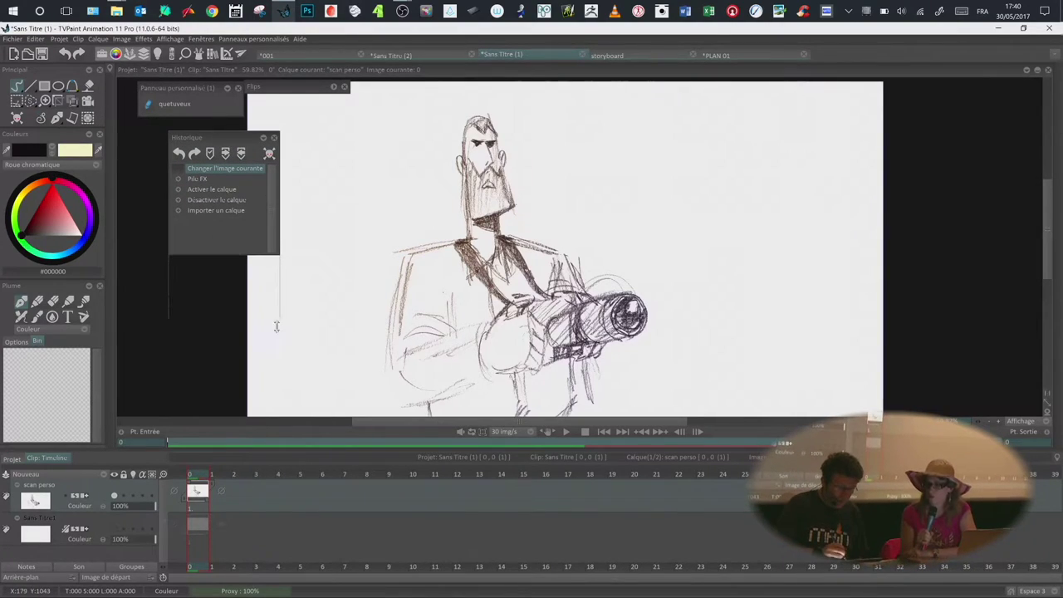
left_click_drag(213, 134, 174, 140)
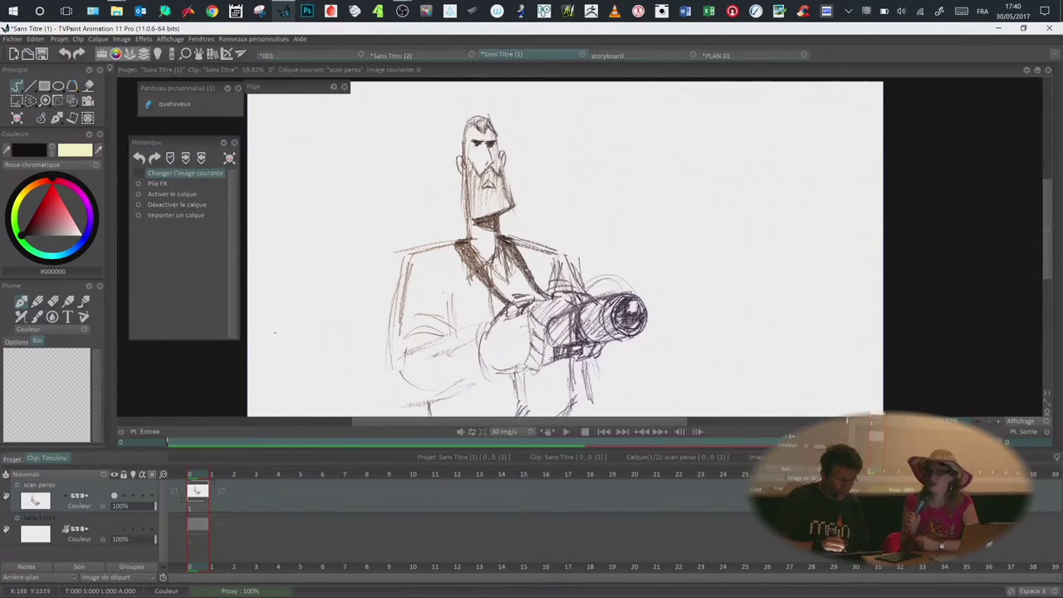
Step: Examine the grouped layer activation and deactivation entries in the undo history, collapse them and close the history window
left_click_drag(143, 200, 144, 194)
left_click(166, 193)
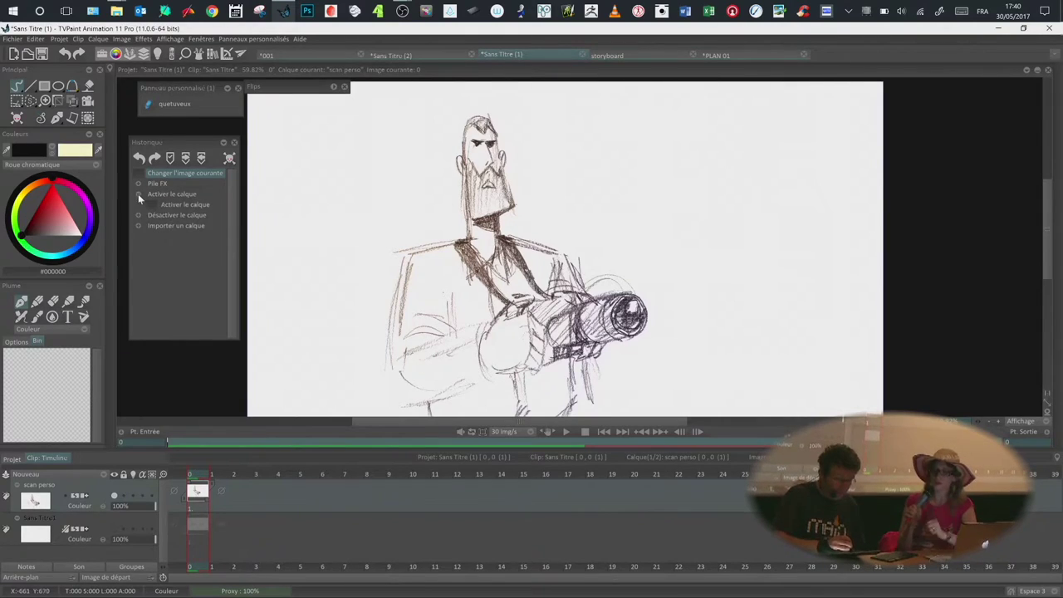
left_click(173, 206)
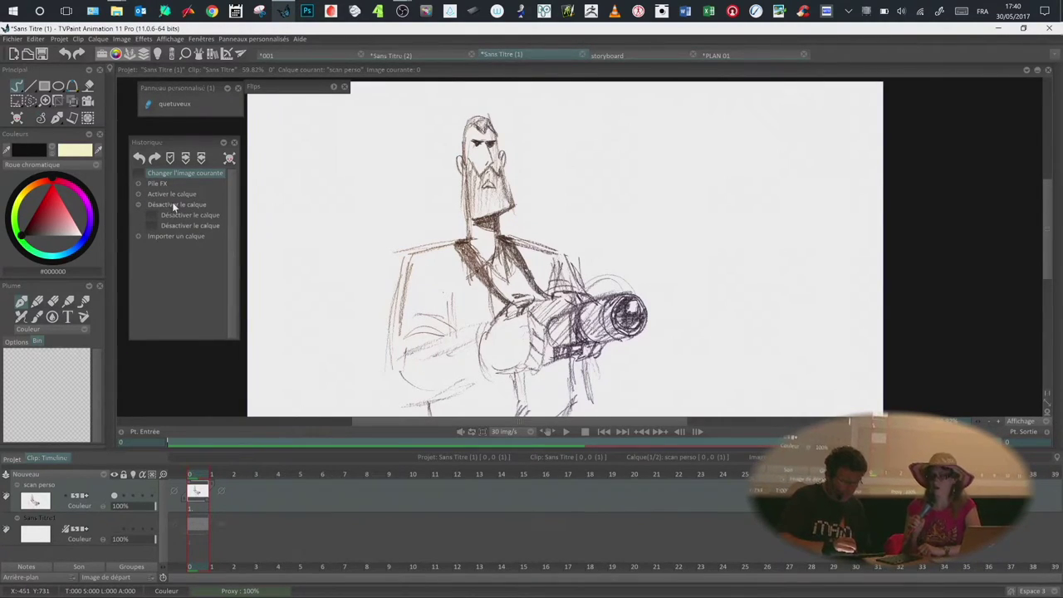
left_click(140, 204)
left_click(139, 204)
left_click(139, 203)
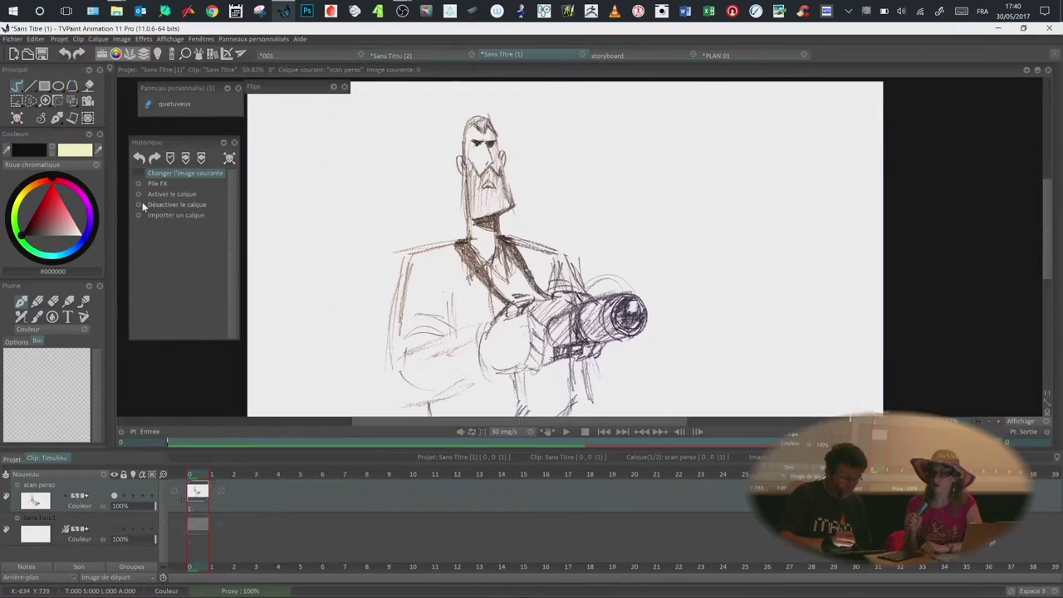
left_click_drag(196, 141, 971, 103)
left_click(1027, 102)
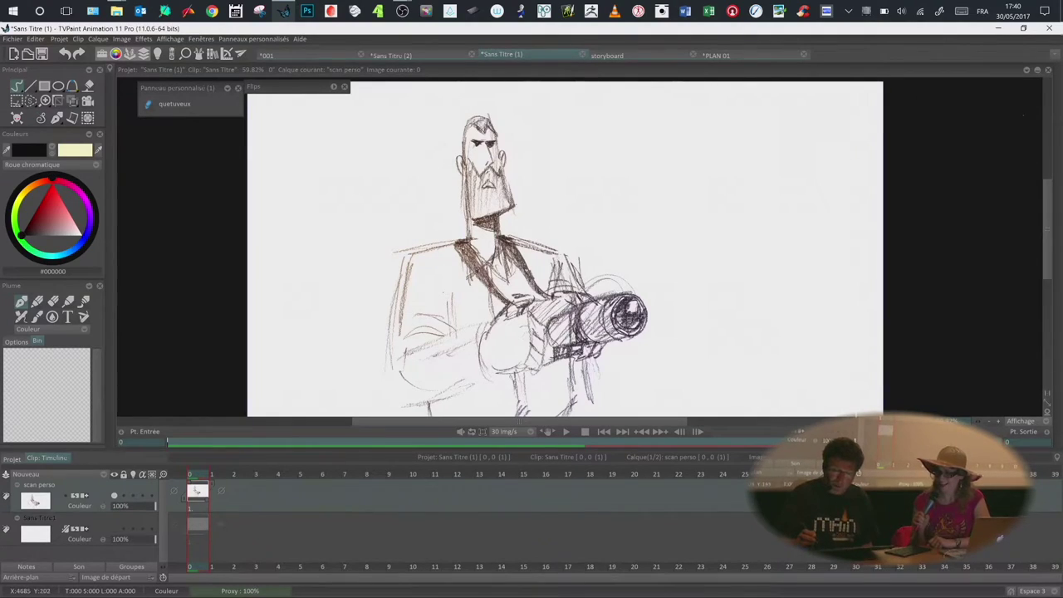
Step: Extend the exposure of the scan perso drawing to 11 frames
left_click_drag(174, 87, 166, 90)
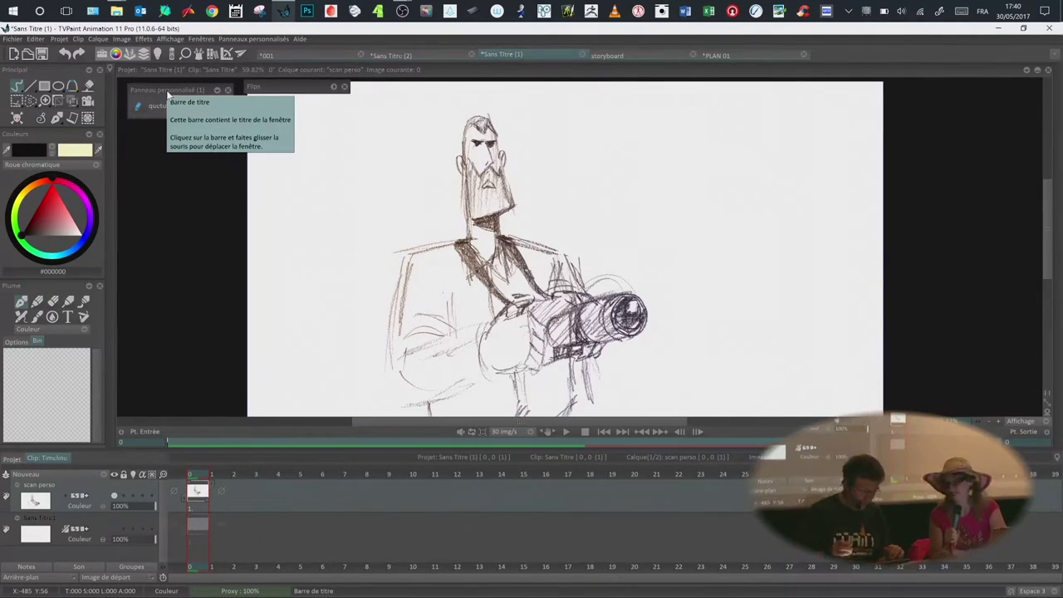
scroll(582, 235, "down", 1)
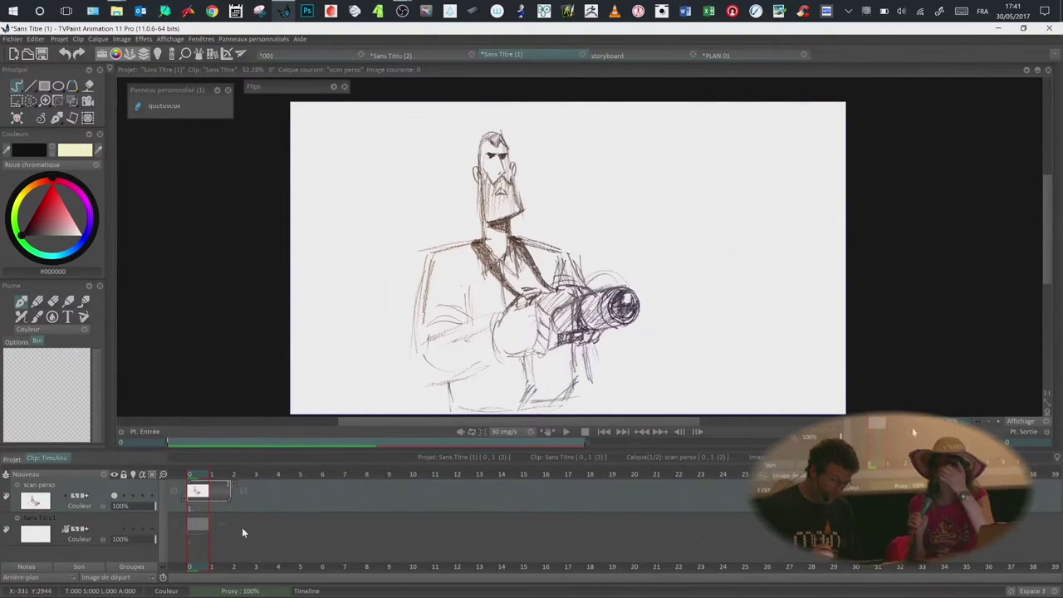
mouse_move(204, 473)
left_mouse_down()
mouse_move(214, 473)
mouse_move(194, 470)
mouse_move(217, 473)
left_mouse_up()
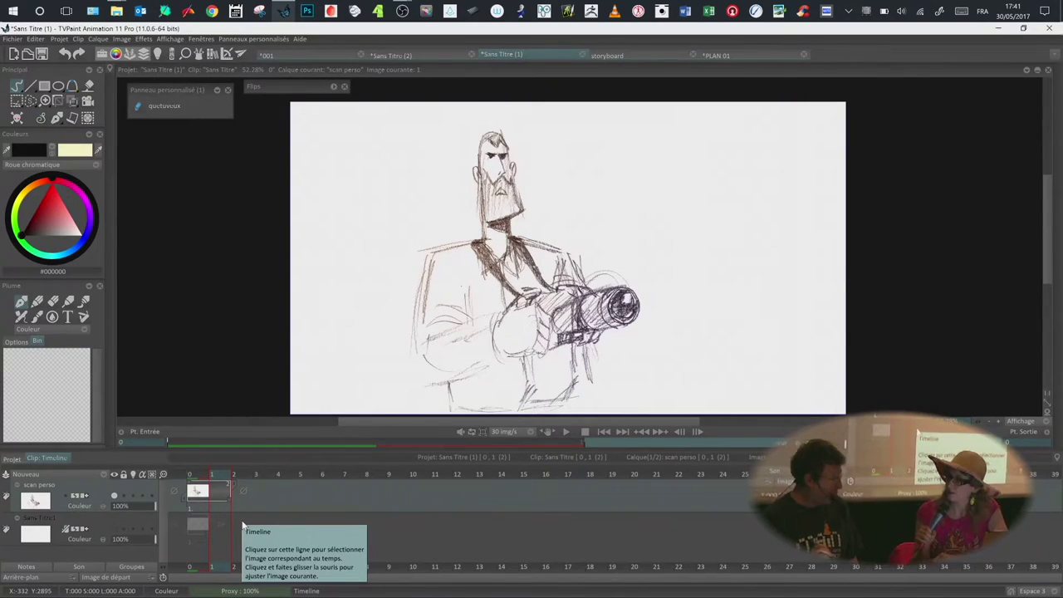
left_click_drag(229, 499, 468, 505)
left_click_drag(551, 505, 421, 498)
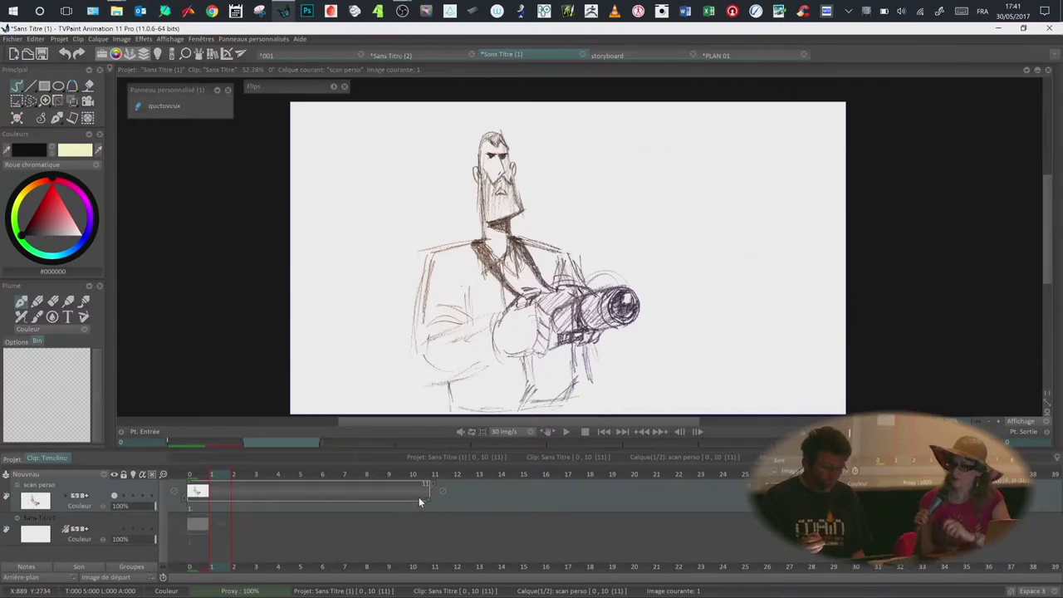
Step: Set the playback rate to 24 images per second and convert the project to 24 images per second, keeping the existing adaptation options
left_click(523, 432)
left_click(558, 405)
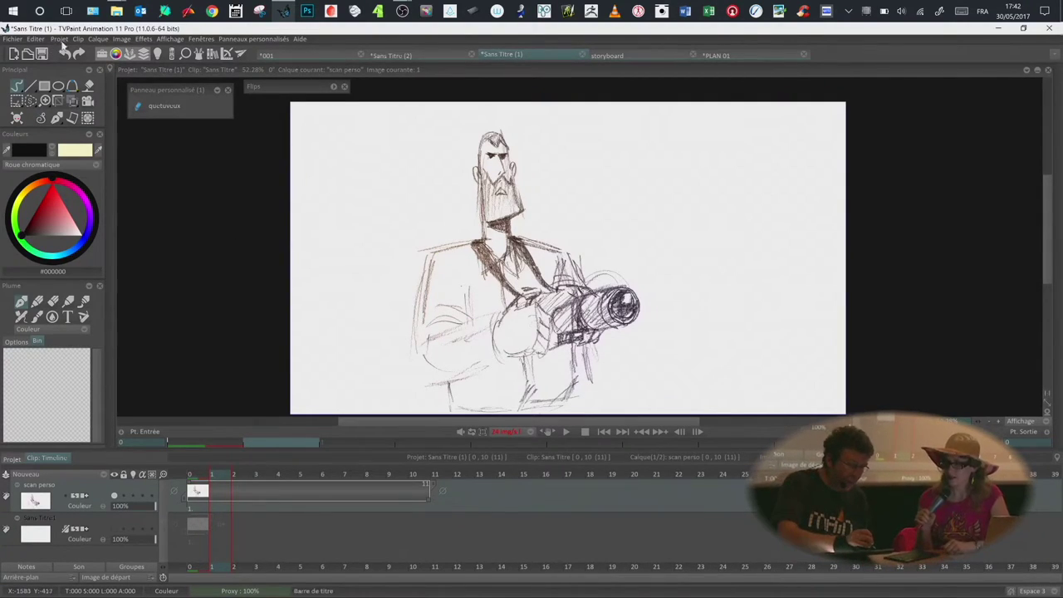
left_click(59, 38)
left_click(80, 60)
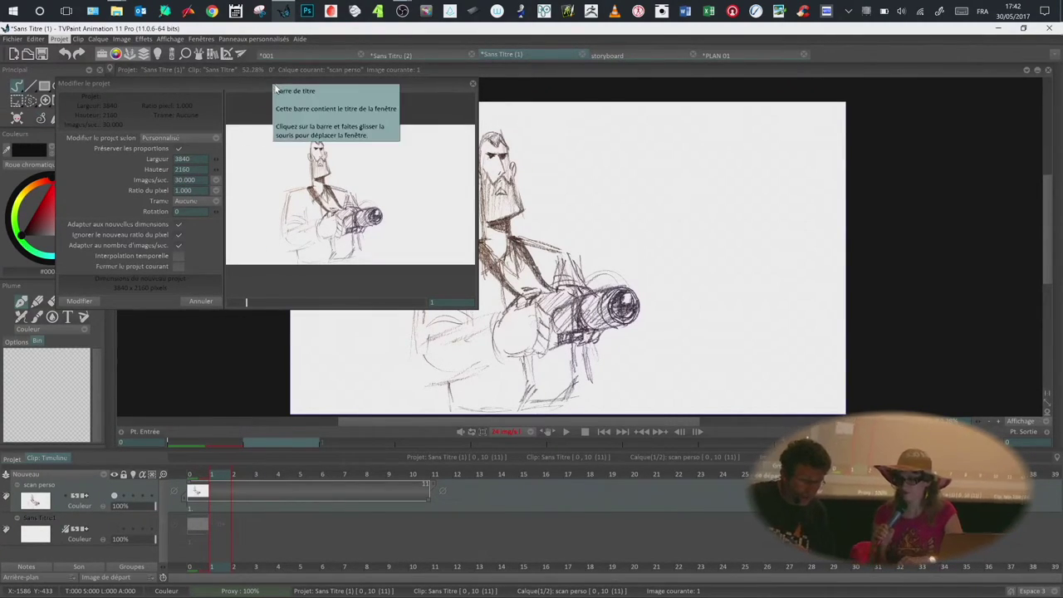
left_click_drag(294, 89, 301, 91)
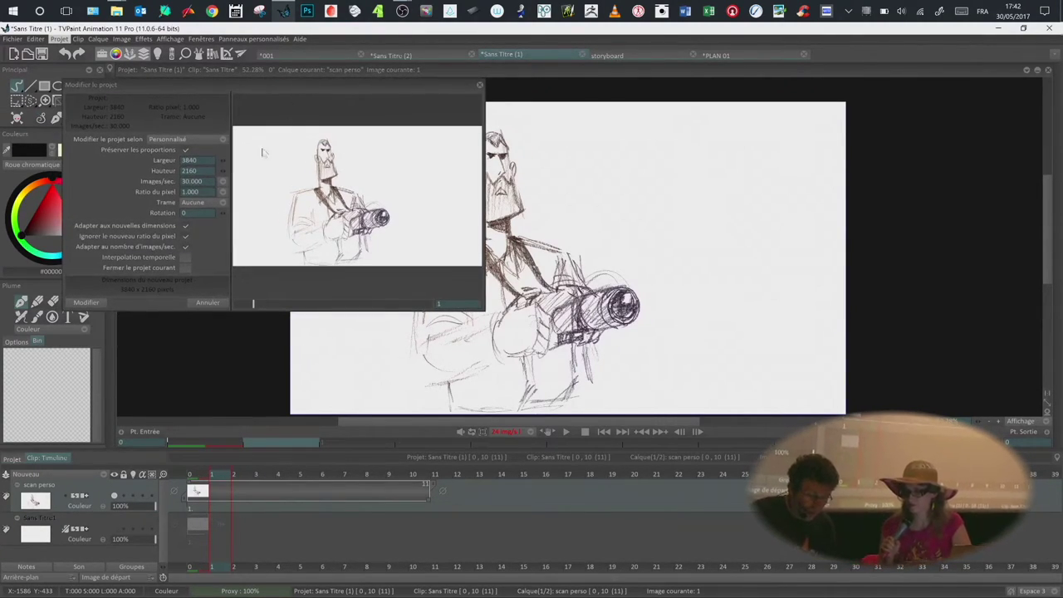
left_click(222, 181)
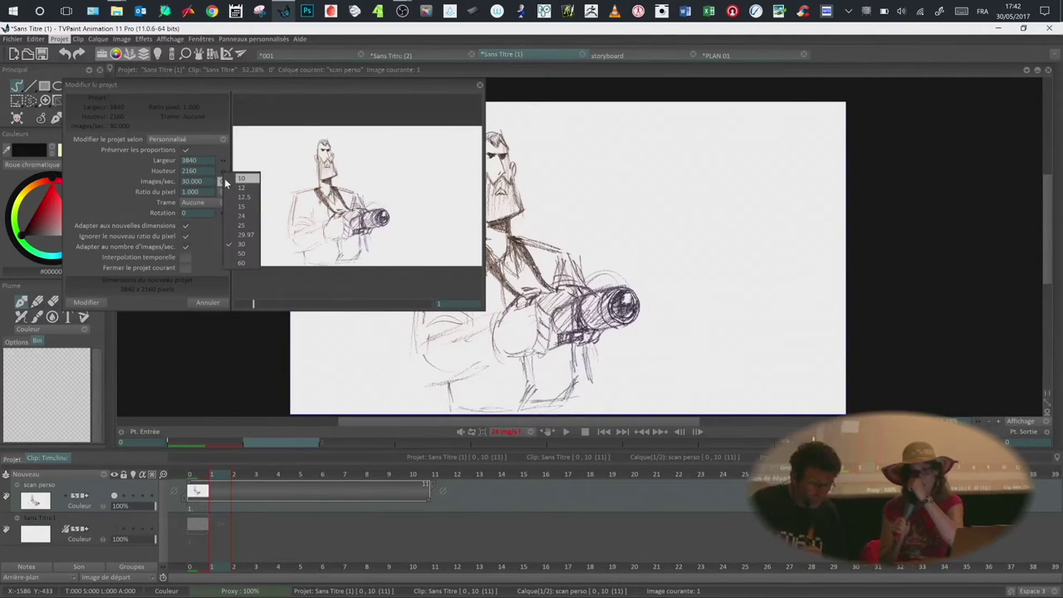
left_click(242, 217)
left_click(87, 303)
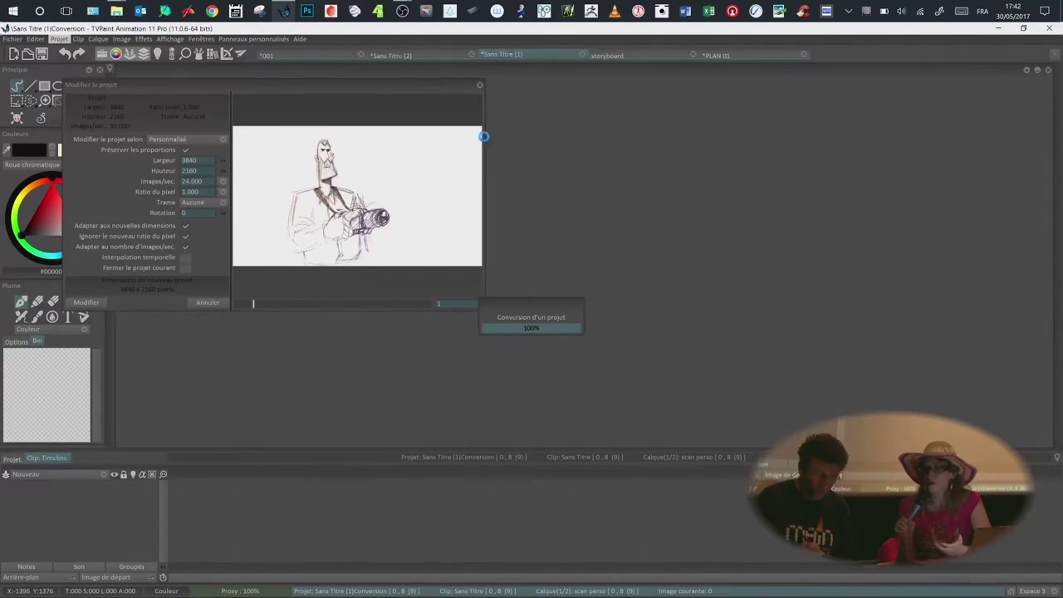
left_click(480, 85)
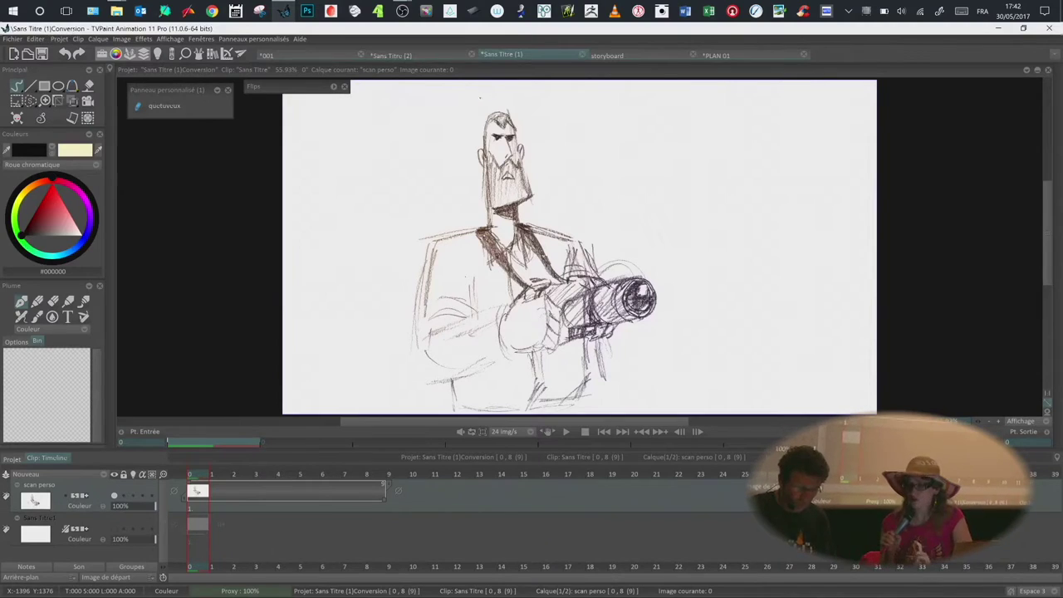
Step: Scrub through the converted clip to examine the scan perso exposure up to and beyond its last frame
left_click(277, 473)
left_click_drag(307, 472, 355, 471)
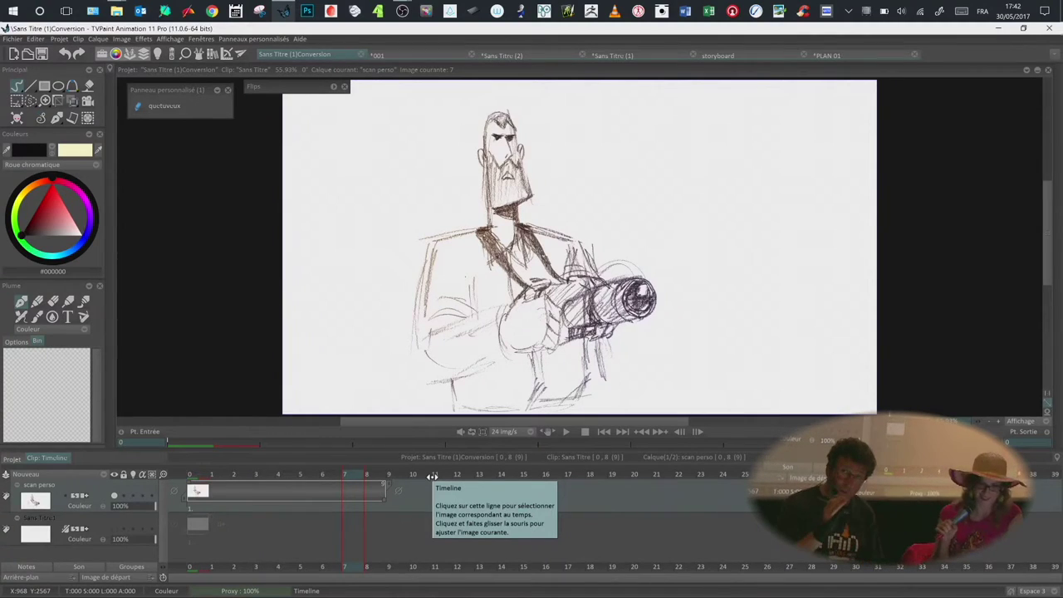
left_click(375, 474)
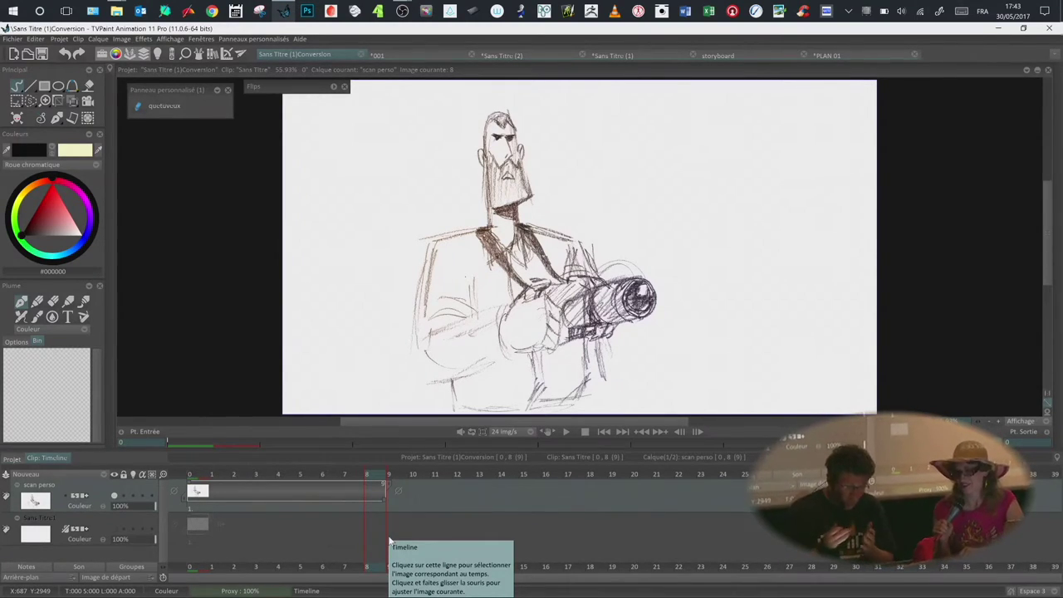
left_click(332, 474)
left_click(366, 473)
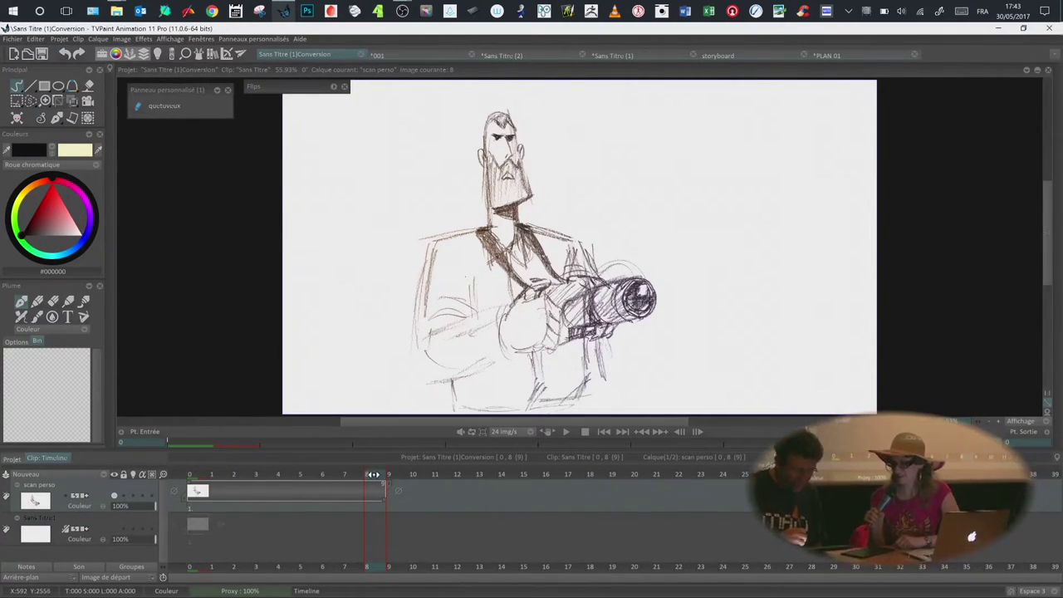
left_click_drag(378, 474, 399, 474)
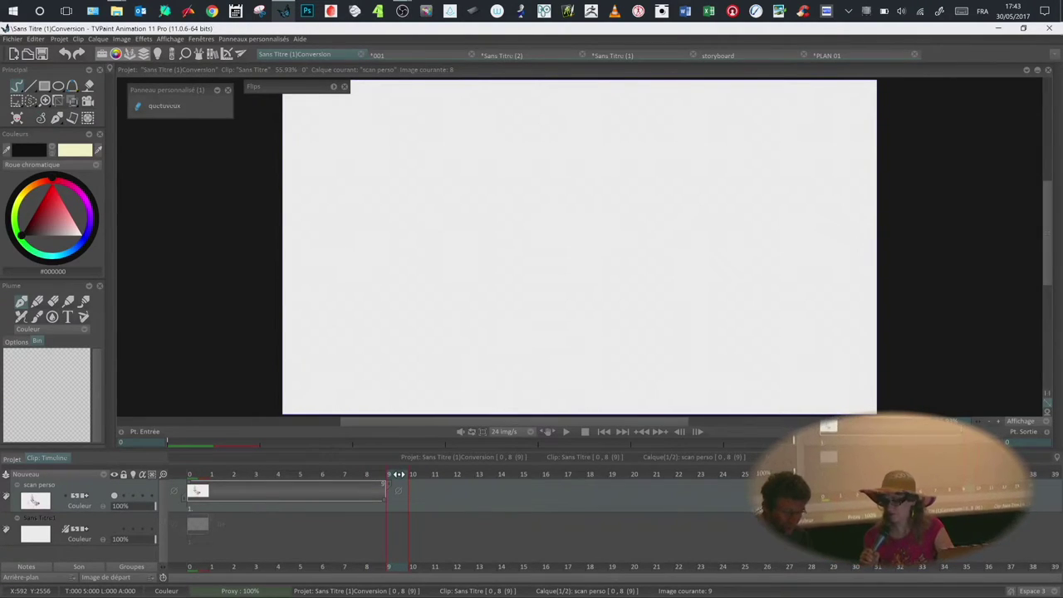
left_click(376, 471)
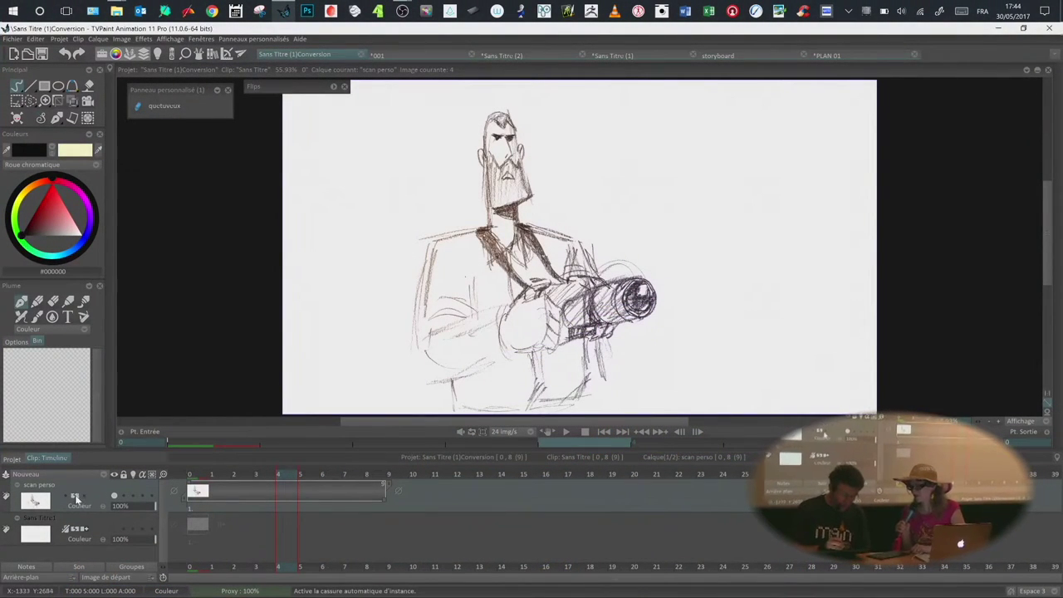
Step: Draw a test stroke along the character's sleeve on frame 4 with automatic instance breaking off, check it across the exposure and undo it
left_click_drag(415, 292, 428, 340)
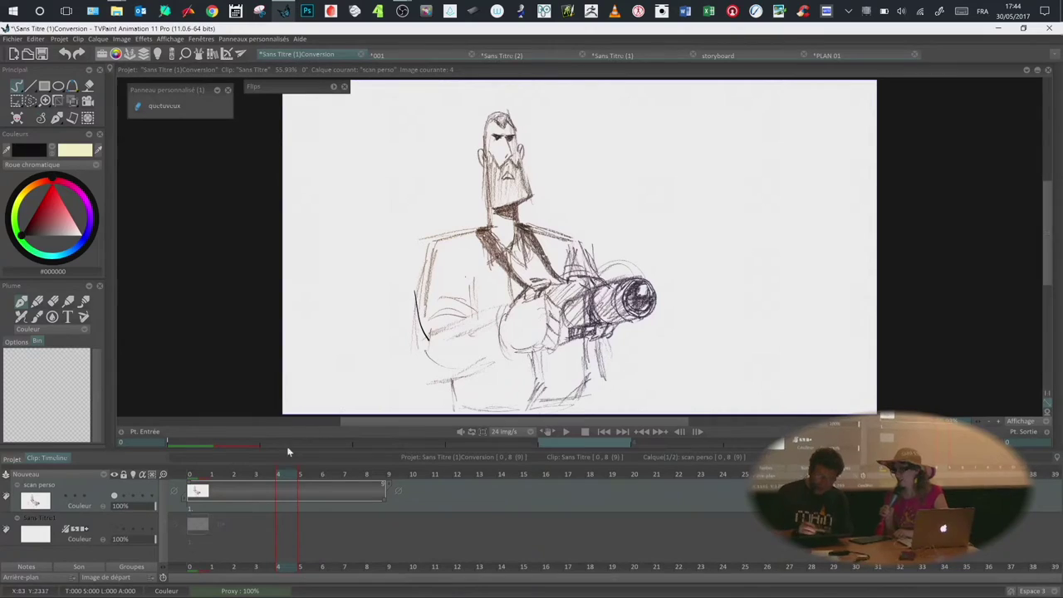
mouse_move(278, 474)
left_mouse_down()
mouse_move(214, 480)
mouse_move(370, 485)
left_mouse_up()
key("Return")
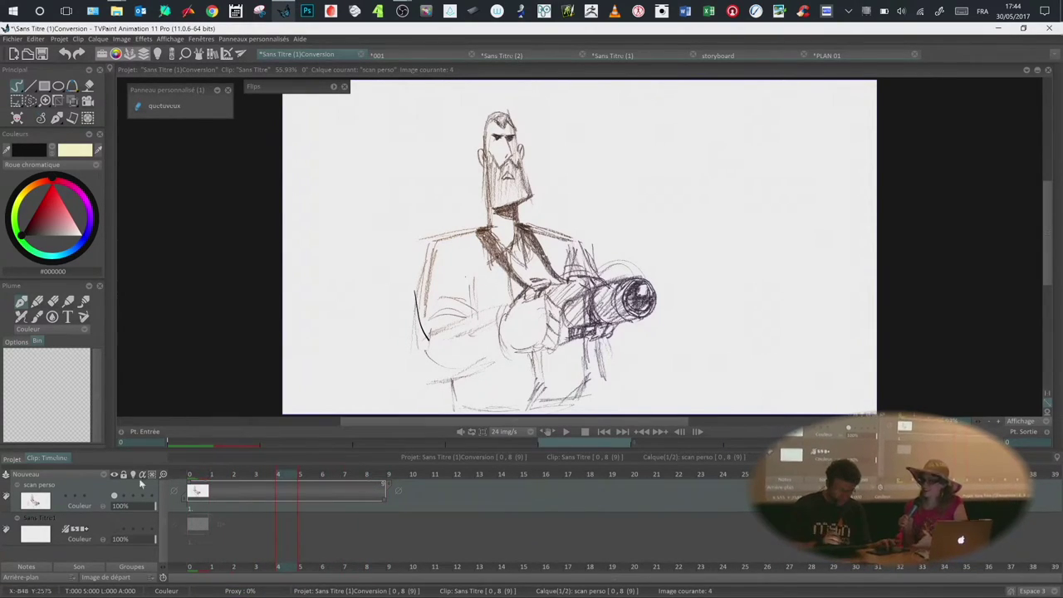
key("ctrl+s")
Step: Draw a test stroke over the sleeve on frame 5 with automatic instance breaking on, scrub the neighbouring frames and undo it
left_click_drag(430, 285, 389, 357)
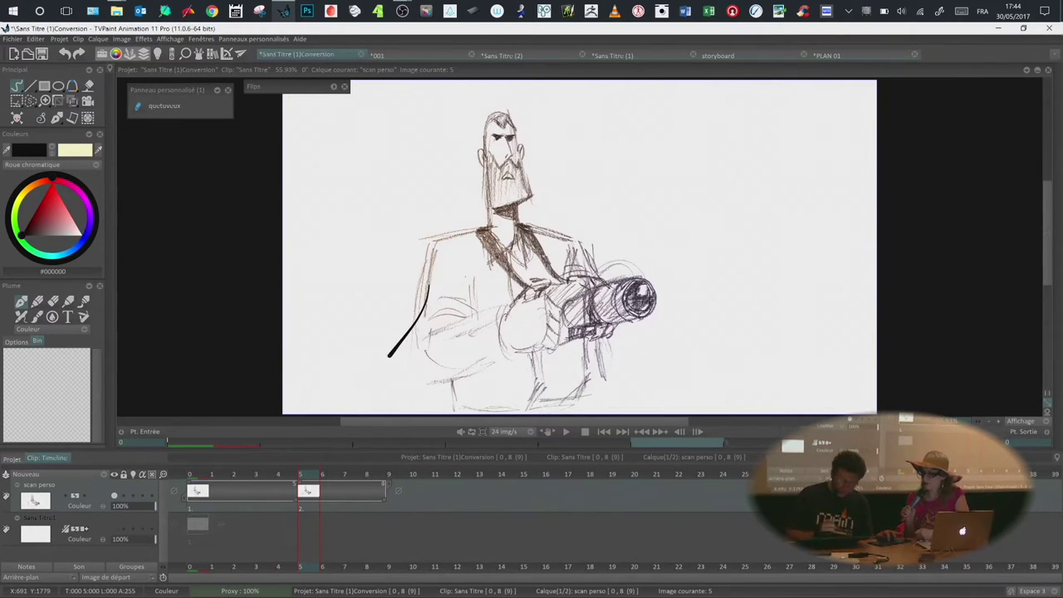
mouse_move(307, 473)
left_mouse_down()
mouse_move(286, 473)
mouse_move(328, 471)
left_mouse_up()
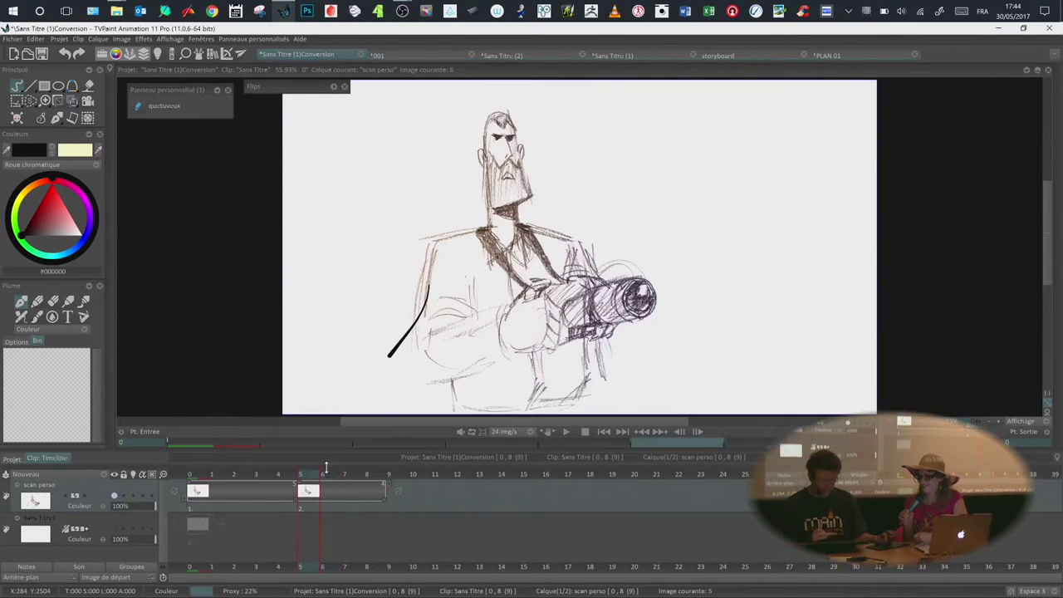
key("ctrl+z")
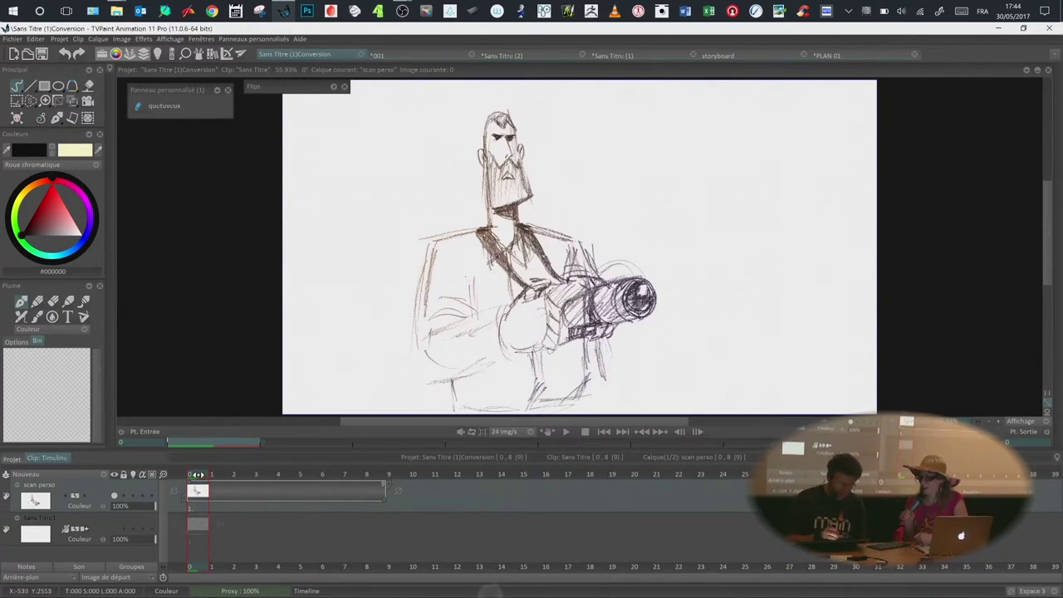
left_click(256, 473)
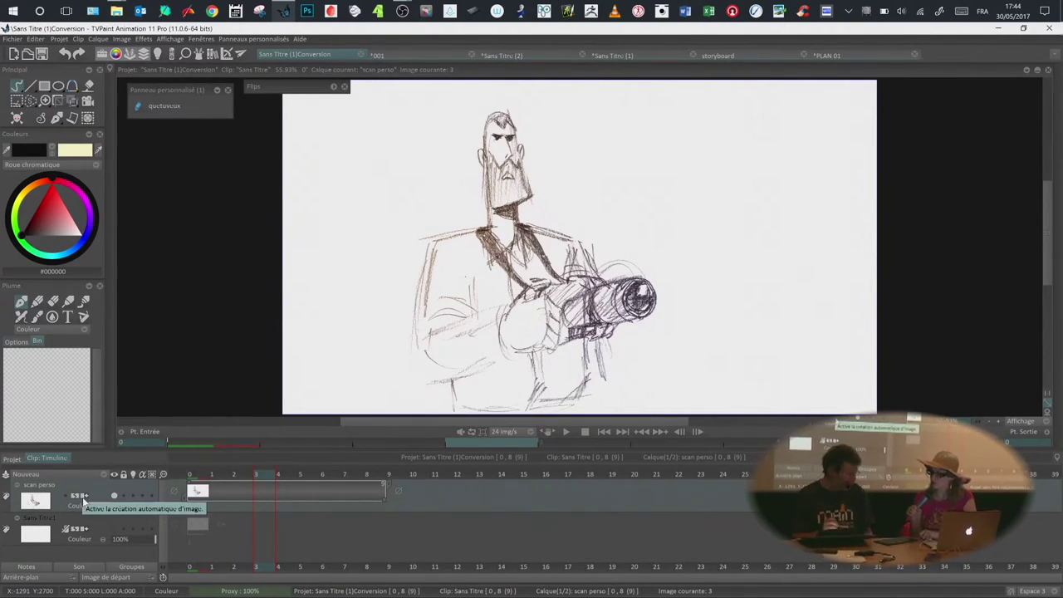
Step: Draw a short diagonal test stroke on frame 25, beyond the scan perso exposure, with automatic image creation on, and undo it
left_click_drag(327, 470, 741, 470)
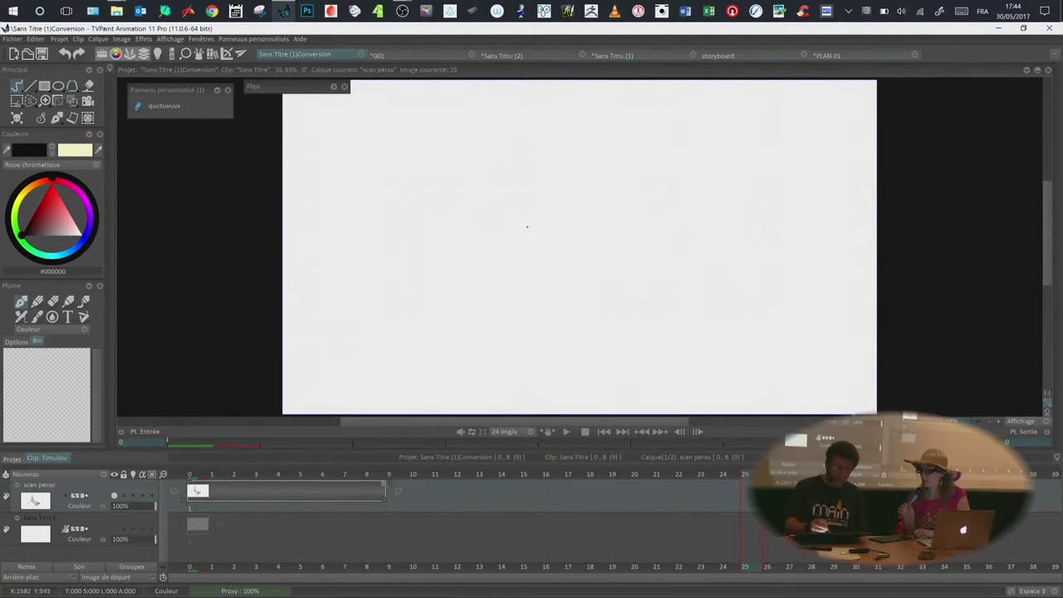
left_click_drag(540, 206, 564, 270)
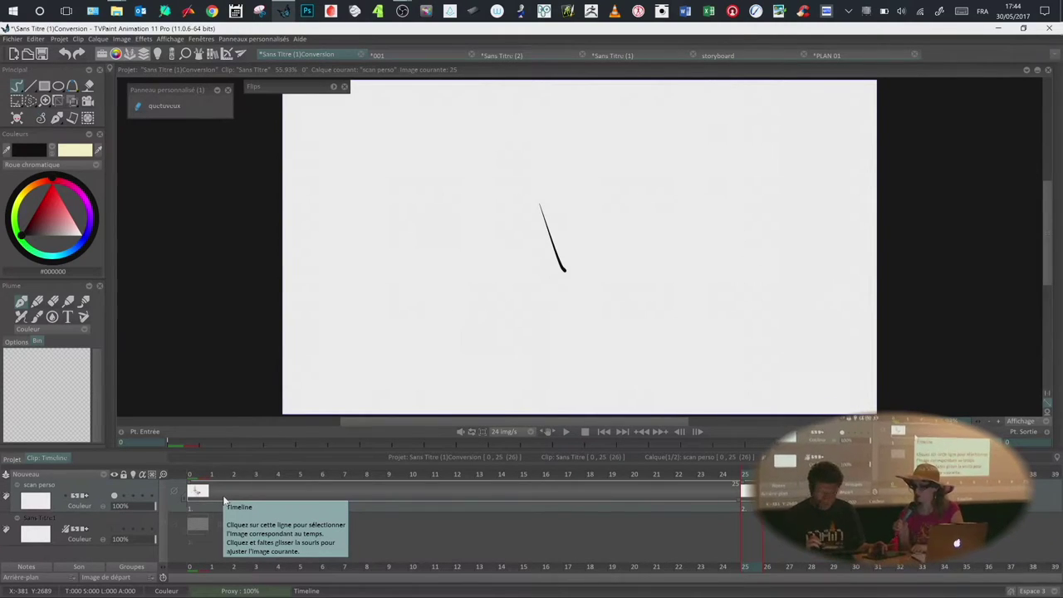
key("ctrl+z")
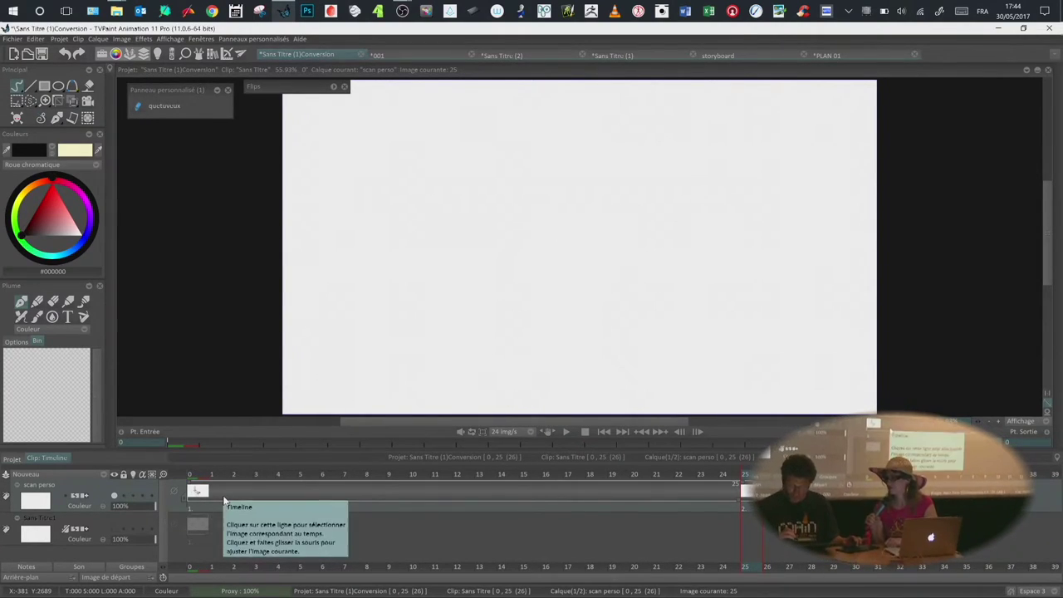
Step: Return to frame 8 of the scan perso layer and add an empty clip after the character clip in the project view
left_click(369, 474)
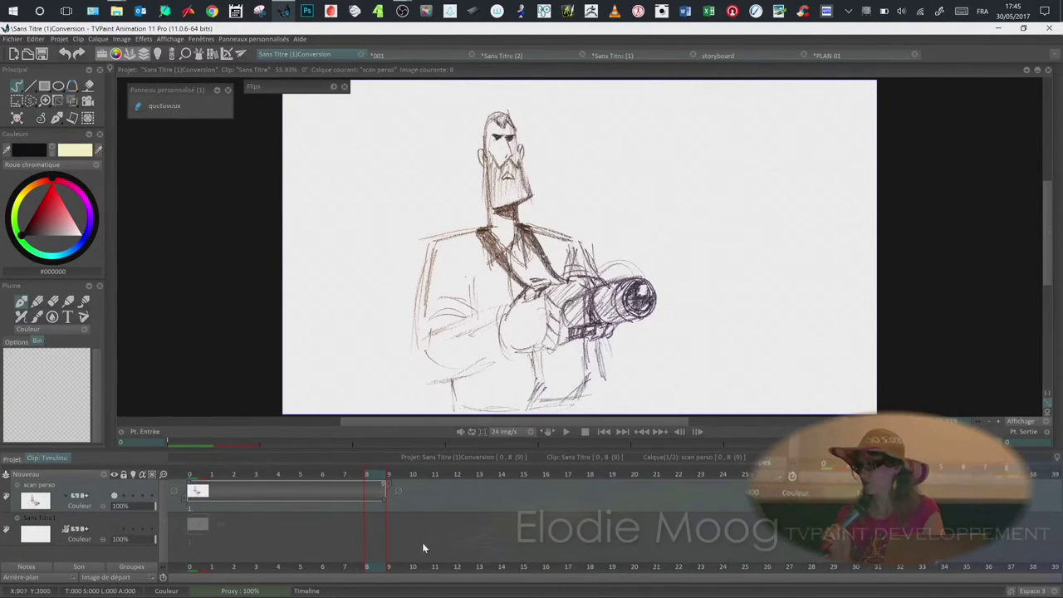
left_click(12, 458)
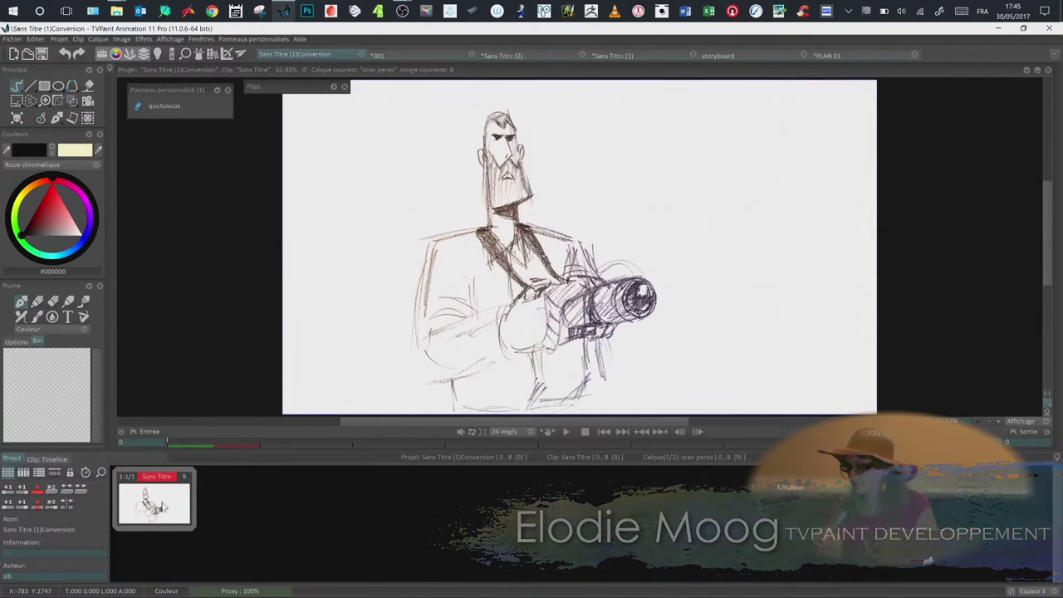
left_click(47, 459)
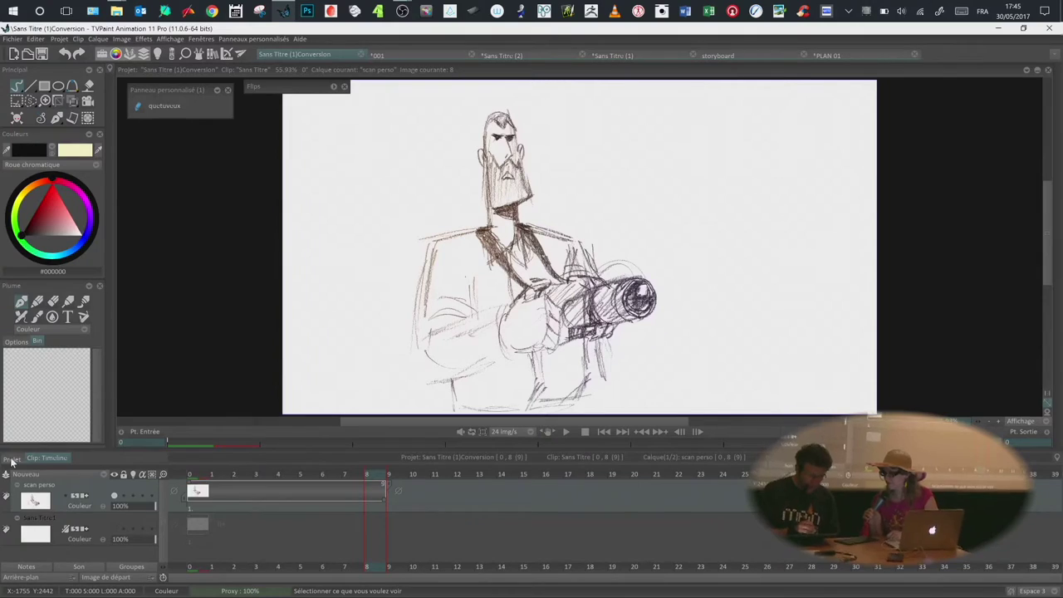
left_click(45, 462)
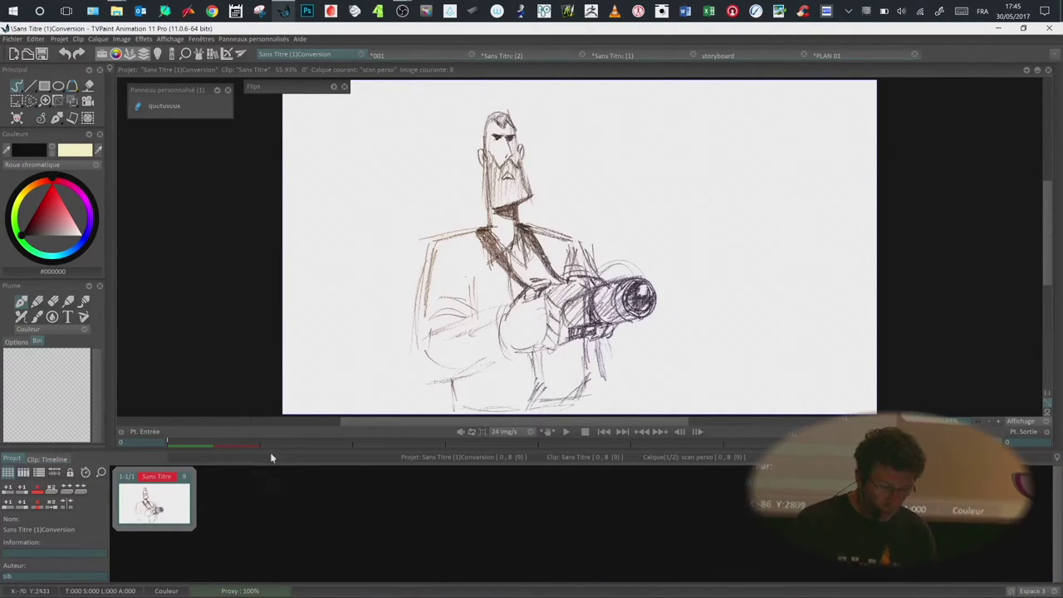
double_click(223, 500)
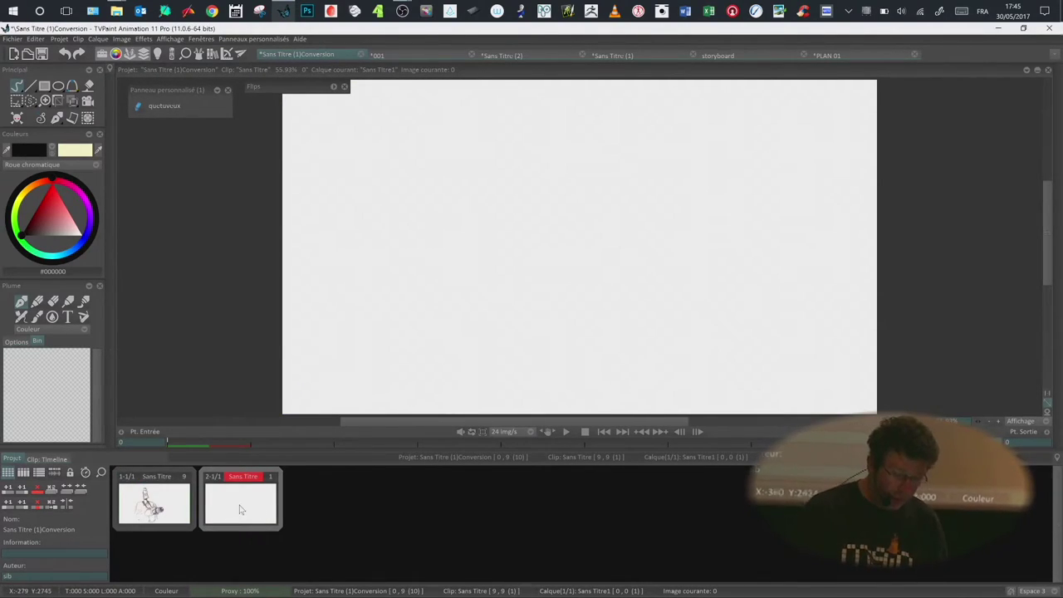
Step: Open the new clip's timeline and extend its single image's exposure to 29 frames
left_click(67, 458)
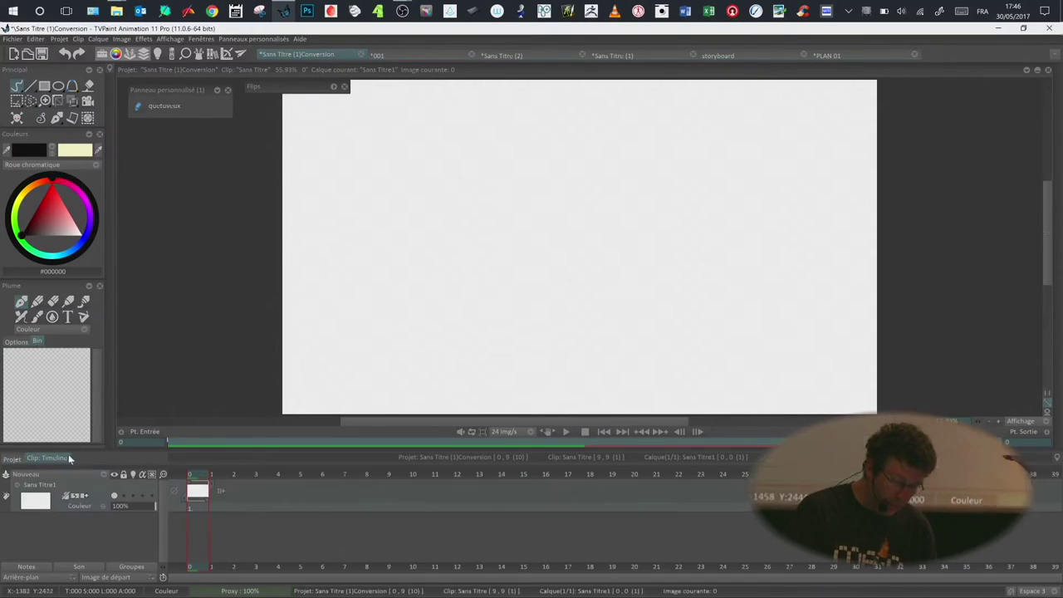
left_click(60, 460)
left_click(60, 459)
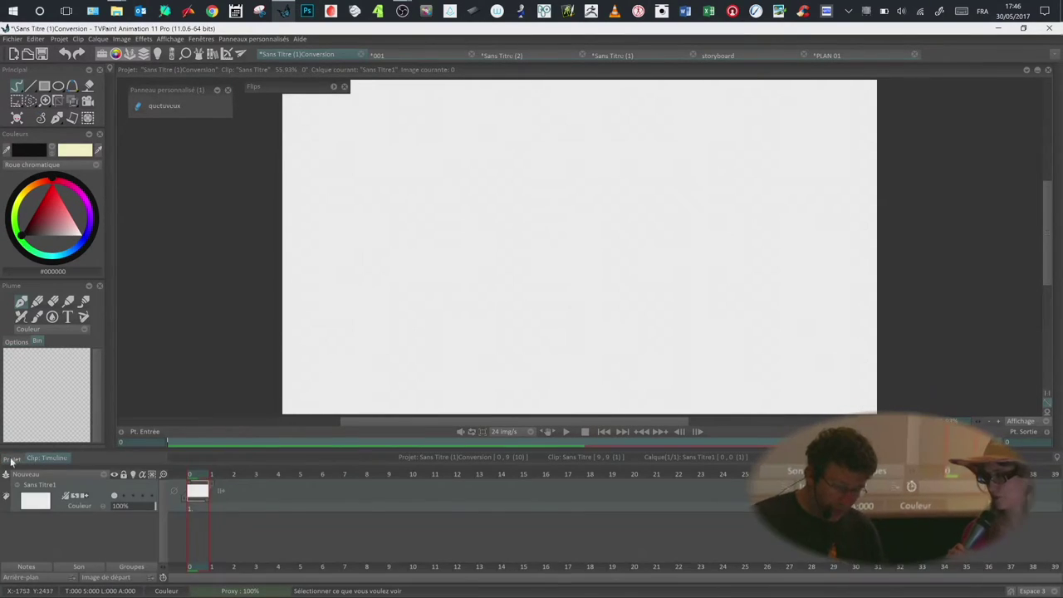
double_click(242, 503)
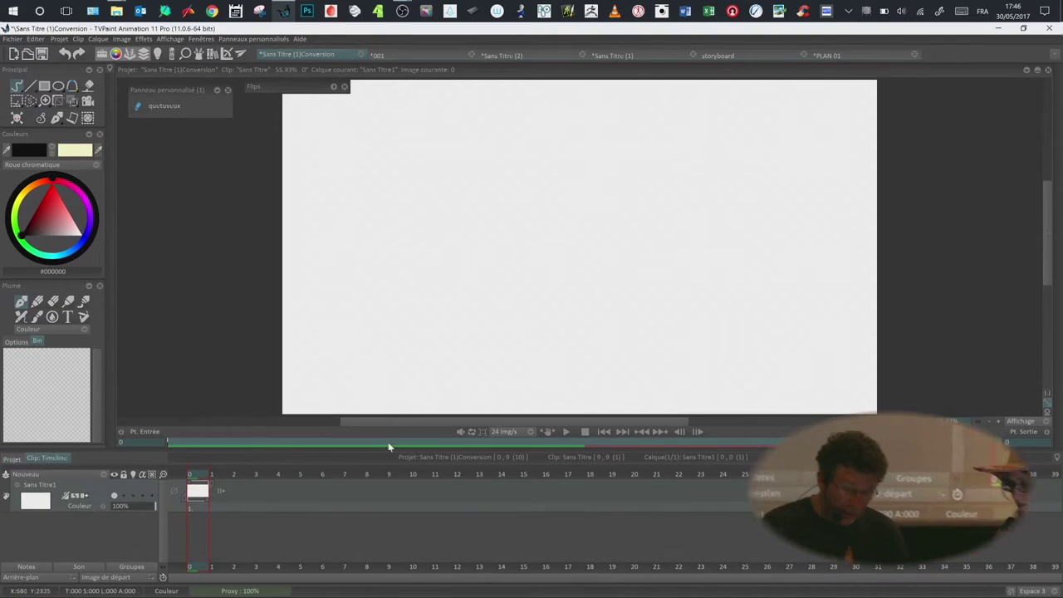
left_click_drag(213, 492, 818, 491)
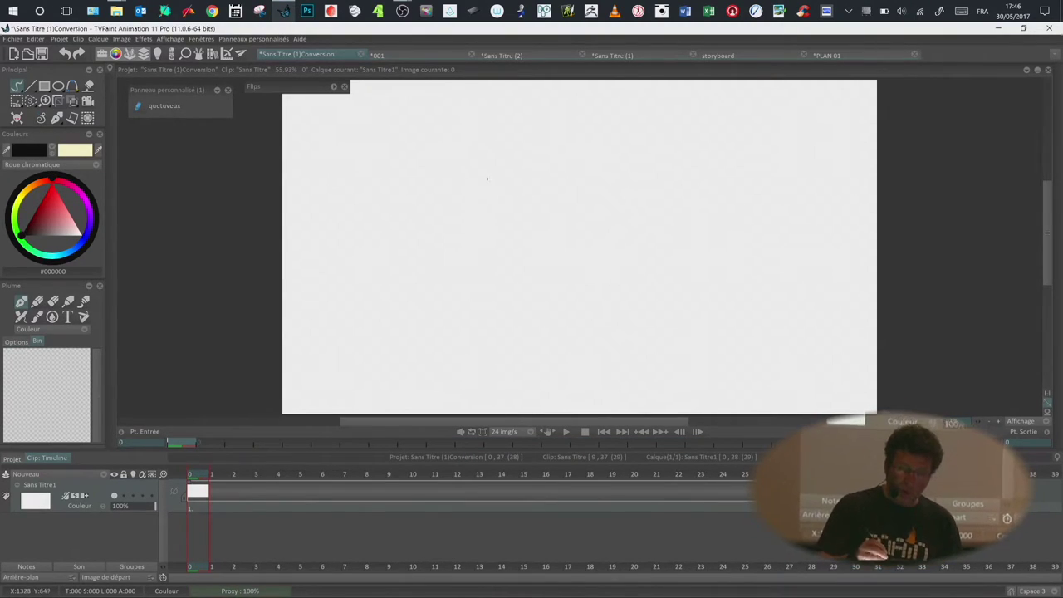
Step: Sketch a loose oval head shape with curved inner strokes on the new clip's first frame using the Pencil
left_click(37, 300)
left_click_drag(596, 145, 592, 278)
mouse_move(531, 121)
left_mouse_down()
mouse_move(495, 244)
mouse_move(565, 267)
left_mouse_up()
left_click_drag(598, 212, 592, 266)
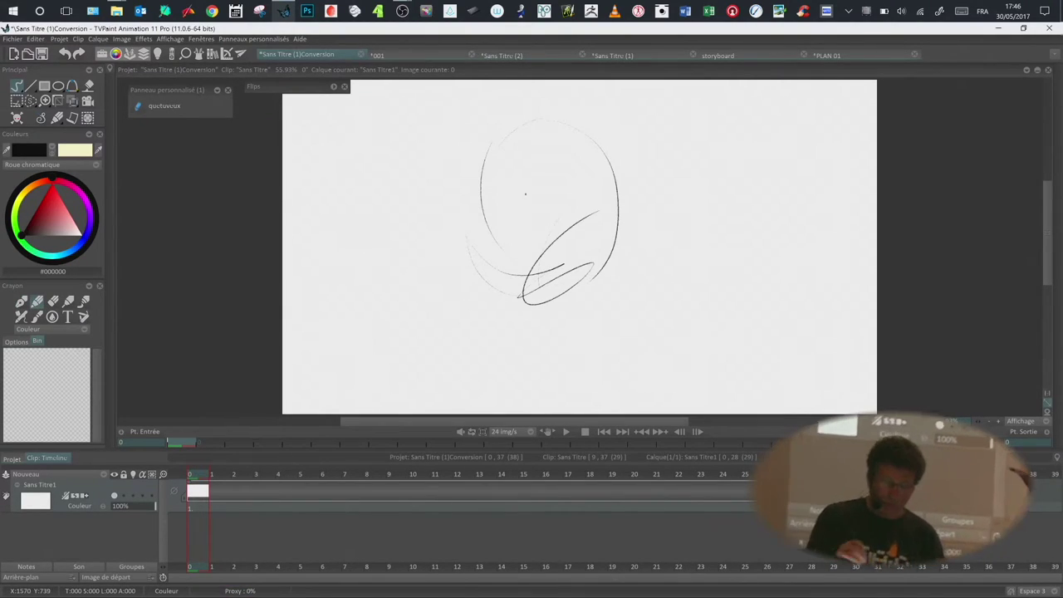
Step: Return to the project view, look through the other open projects and bring up the storyboard project
left_click(11, 458)
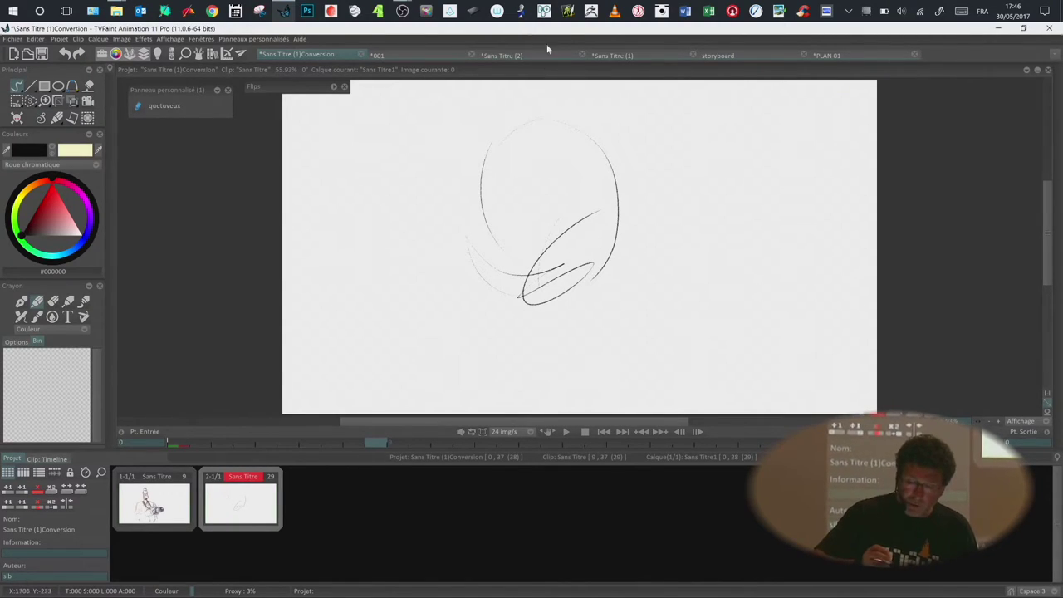
mouse_move(637, 55)
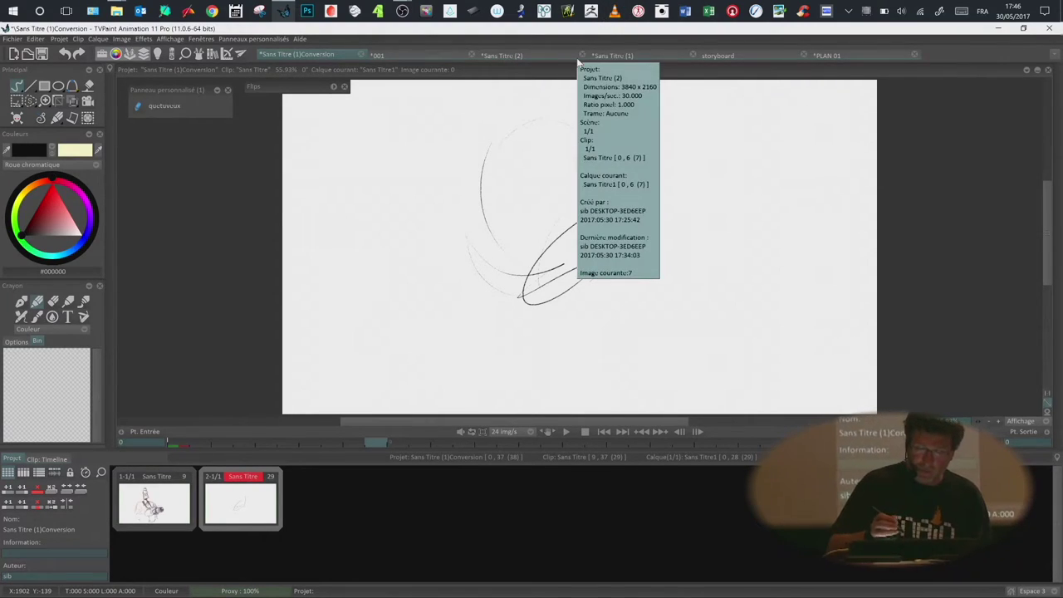
left_click(529, 54)
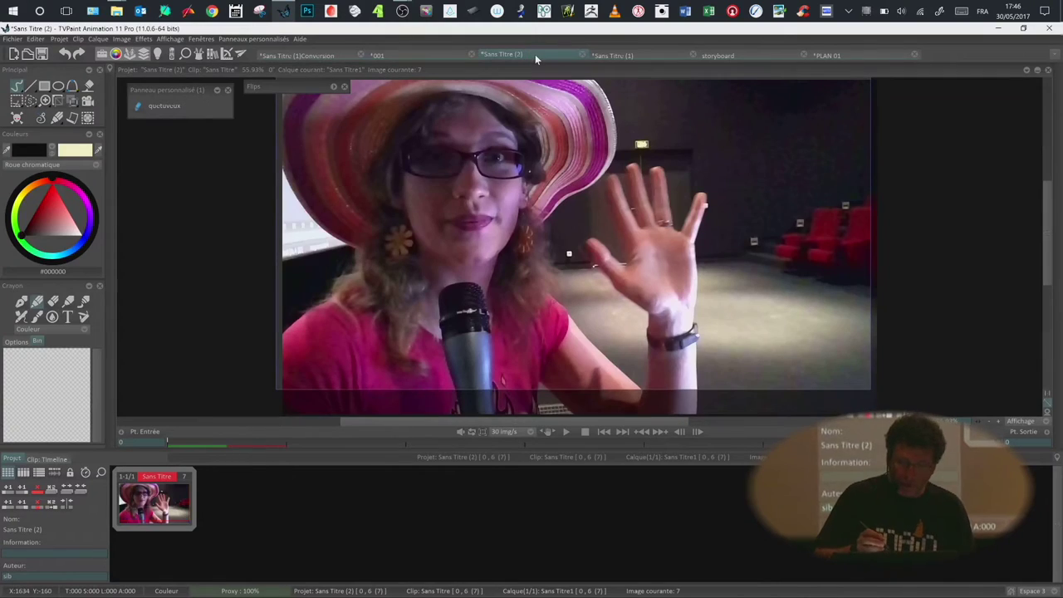
left_click(439, 51)
left_click(618, 56)
left_click(733, 56)
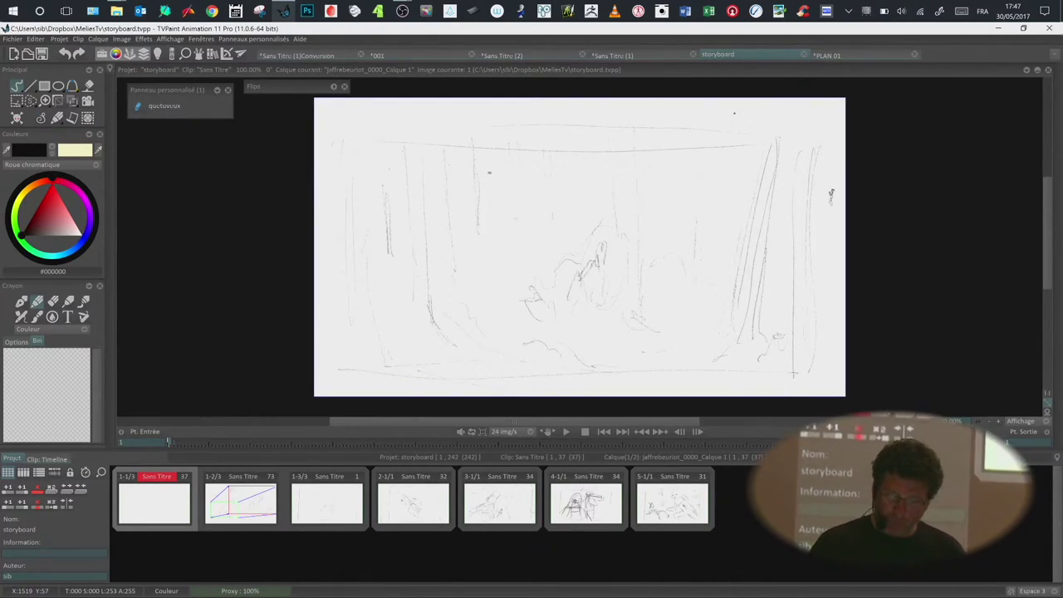
Step: Preview the storyboard's first two clips and merge its last four single-clip scenes into one scene
left_click(271, 515)
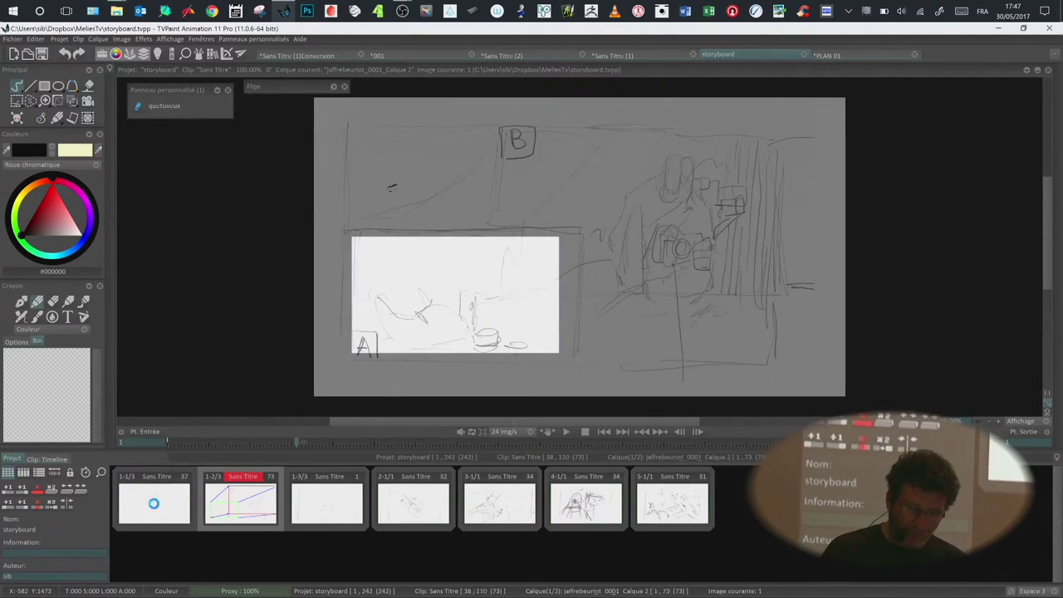
left_click(156, 508)
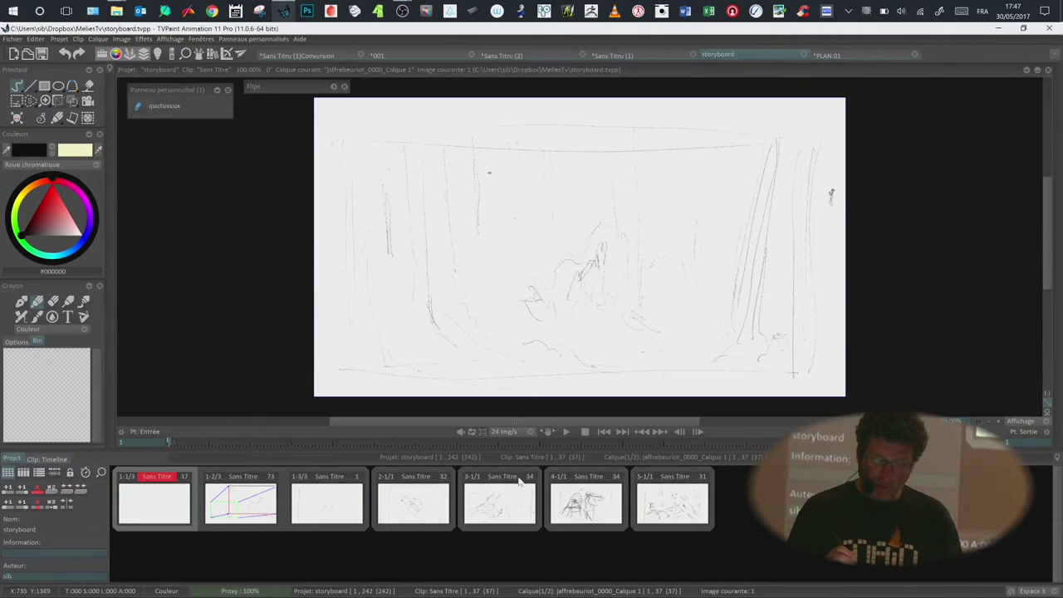
mouse_move(521, 479)
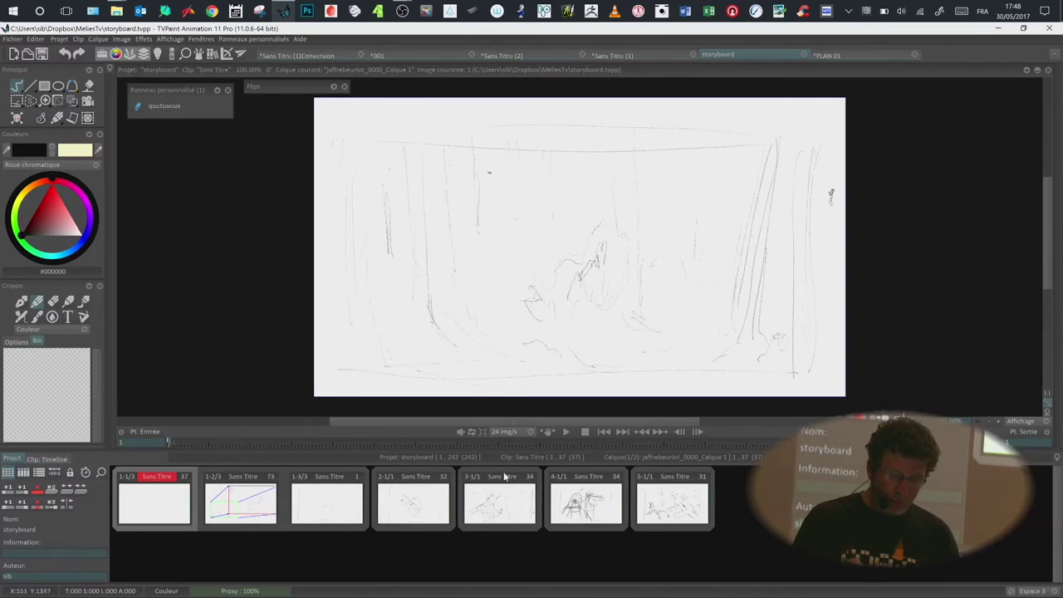
mouse_move(506, 480)
left_mouse_down()
mouse_move(427, 481)
mouse_move(508, 486)
left_mouse_up()
left_click_drag(581, 484, 606, 479)
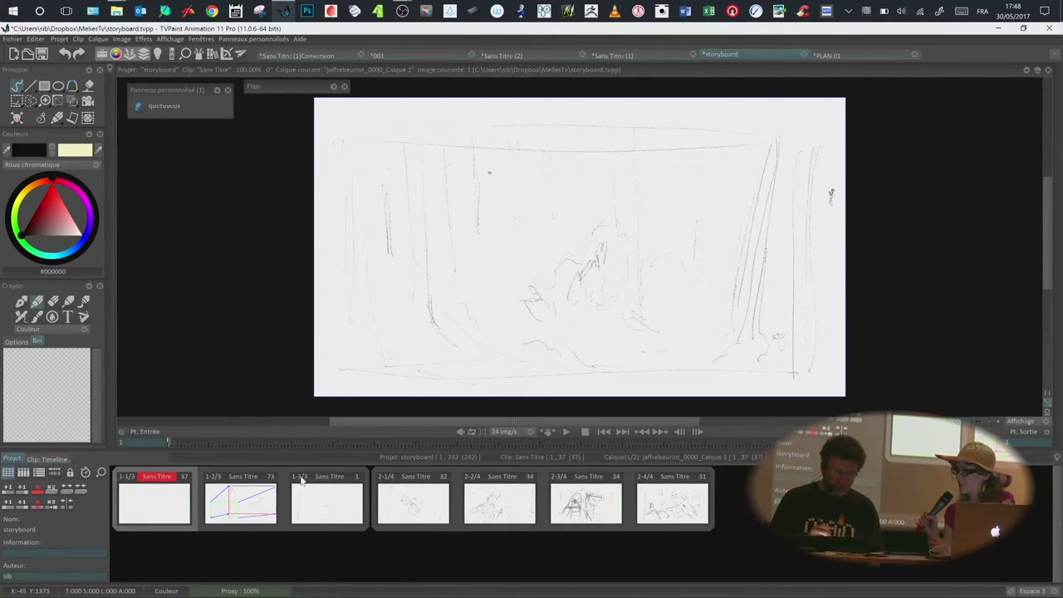
Step: Assign the second clip of the storyboard's first scene to the red group
right_click(260, 500)
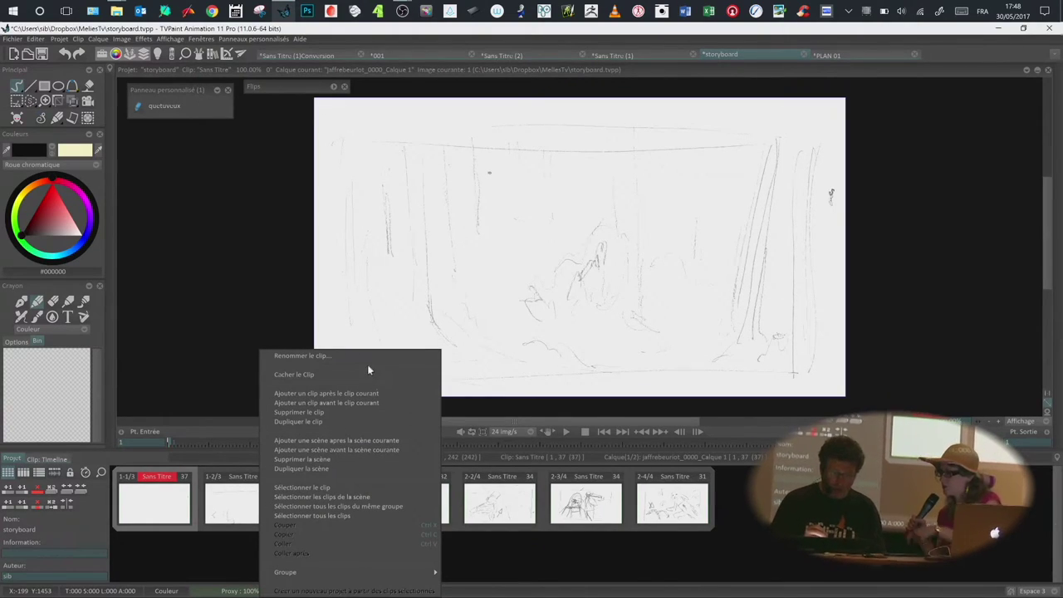
mouse_move(370, 576)
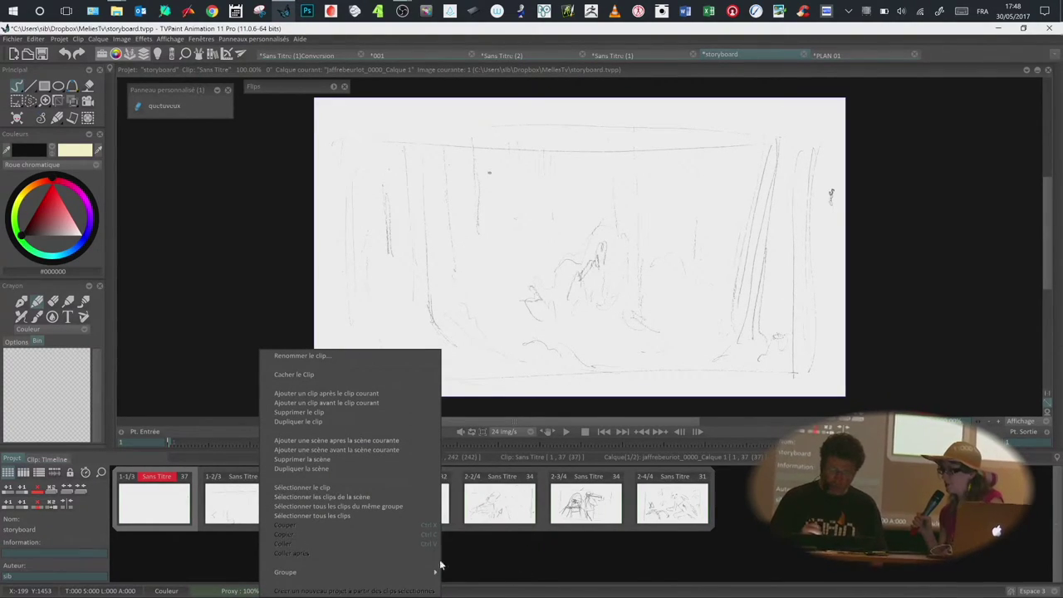
mouse_move(420, 575)
left_click(473, 497)
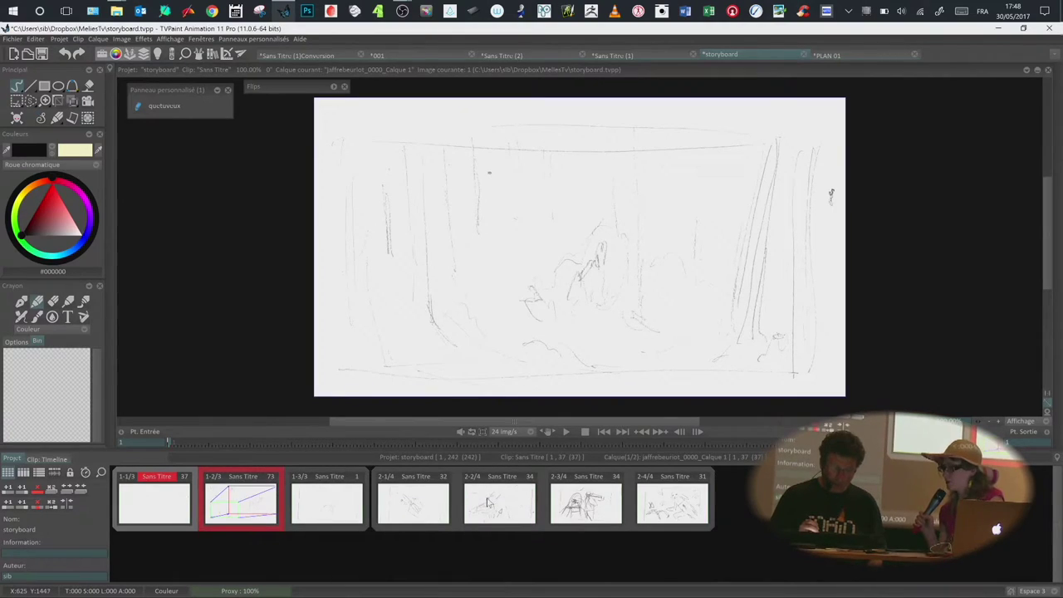
Step: Examine the red clip's timeline, preview clips of scene 2, inspect clip 2-3/4's timeline and return to the project view
double_click(249, 508)
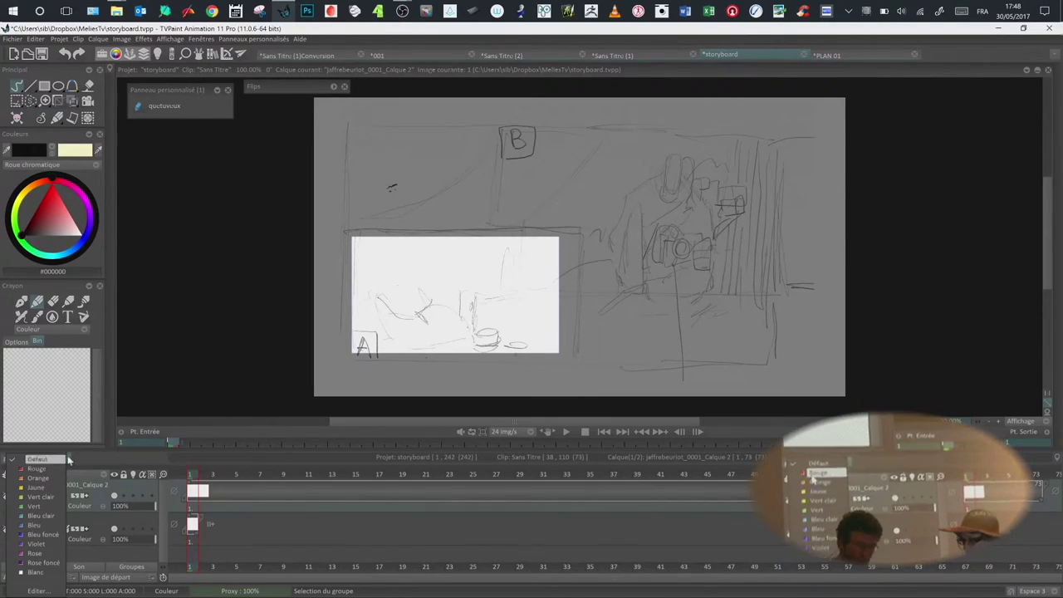
left_click(11, 459)
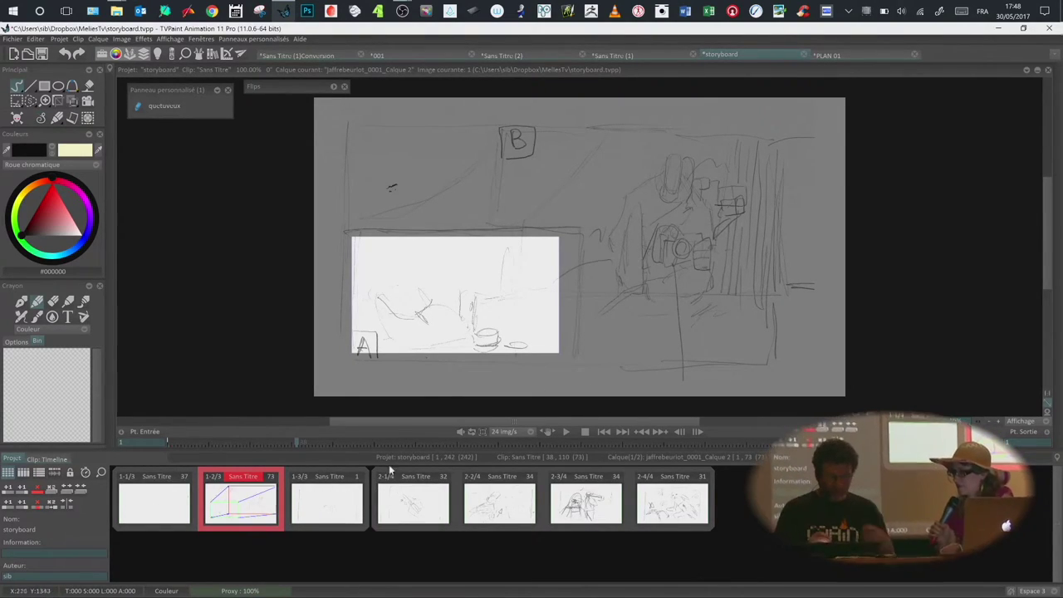
left_click(399, 510)
left_click(531, 498)
left_click(575, 492)
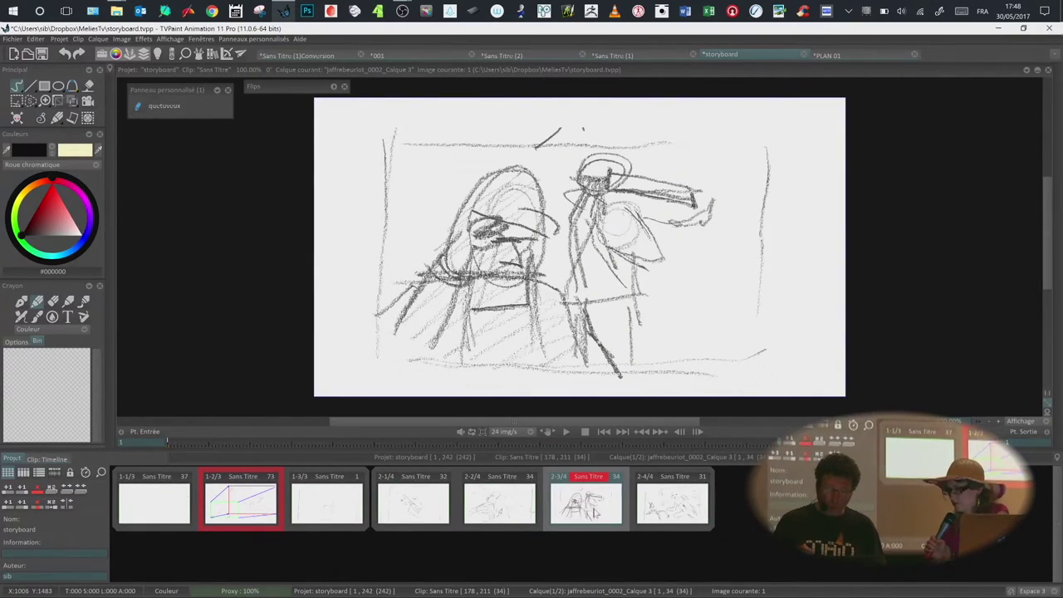
double_click(597, 511)
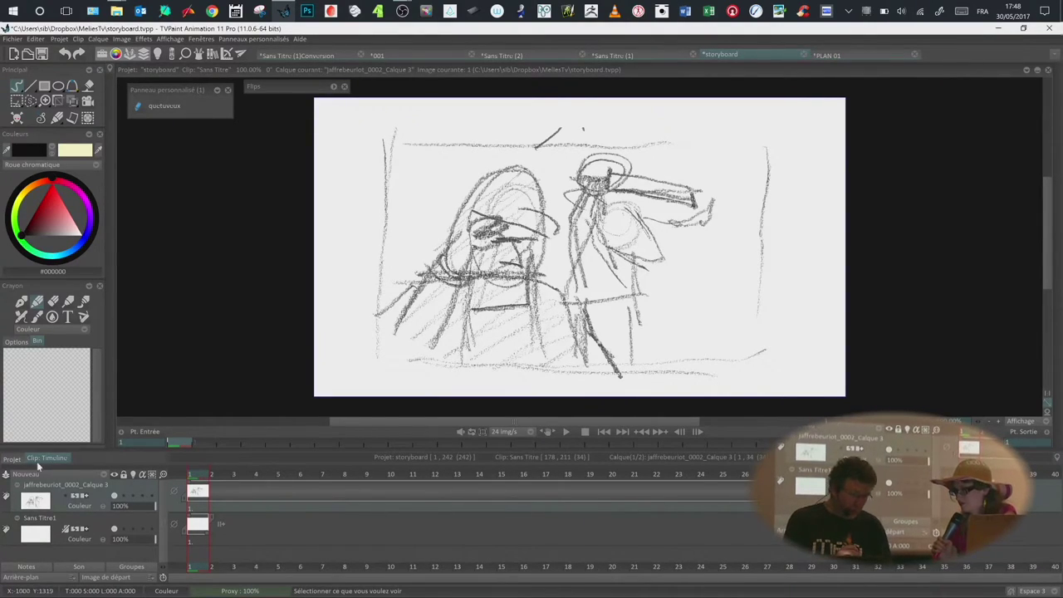
left_click(13, 459)
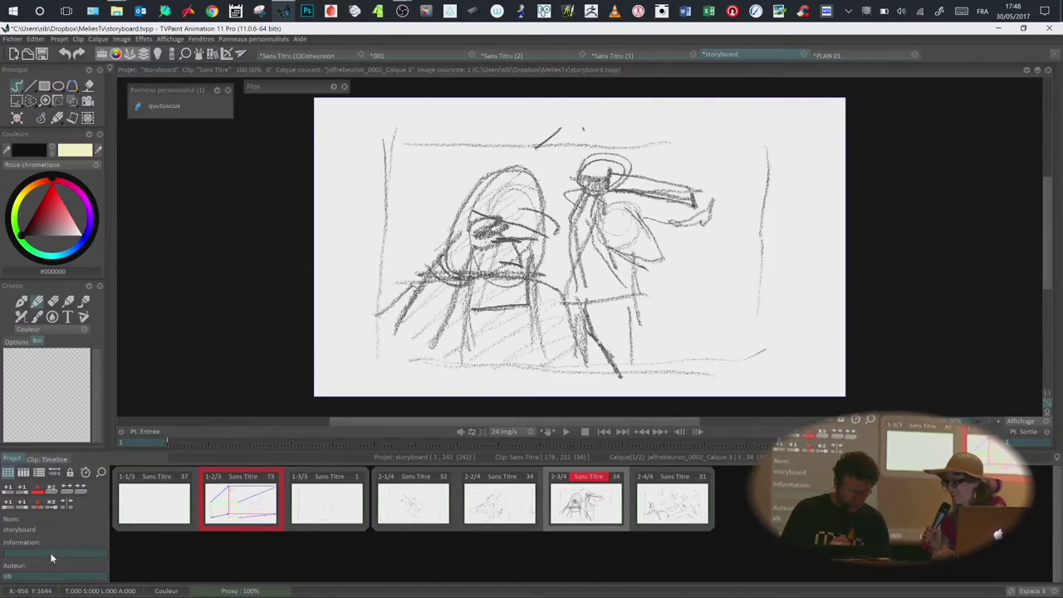
Step: Compare the storyboard's row view and column view, and examine the action and dialogue fields down the clip list
left_click(38, 474)
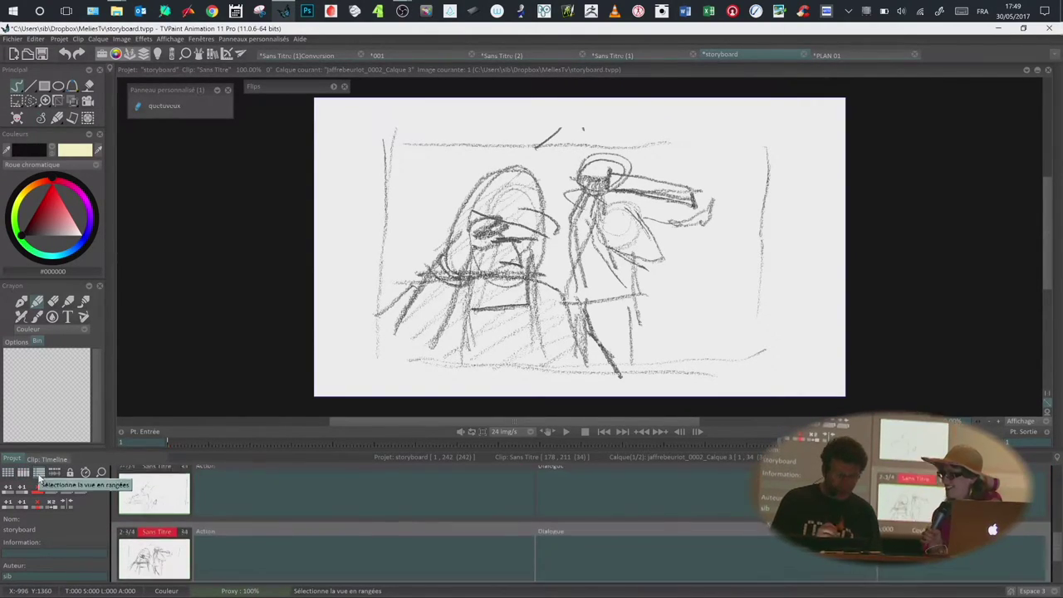
left_click(24, 473)
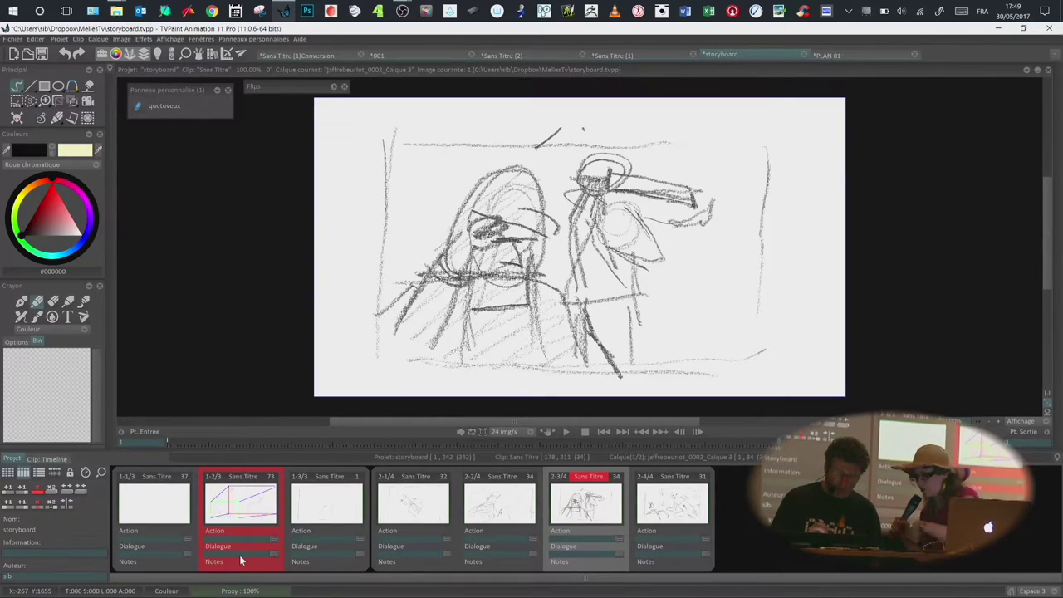
left_click(38, 473)
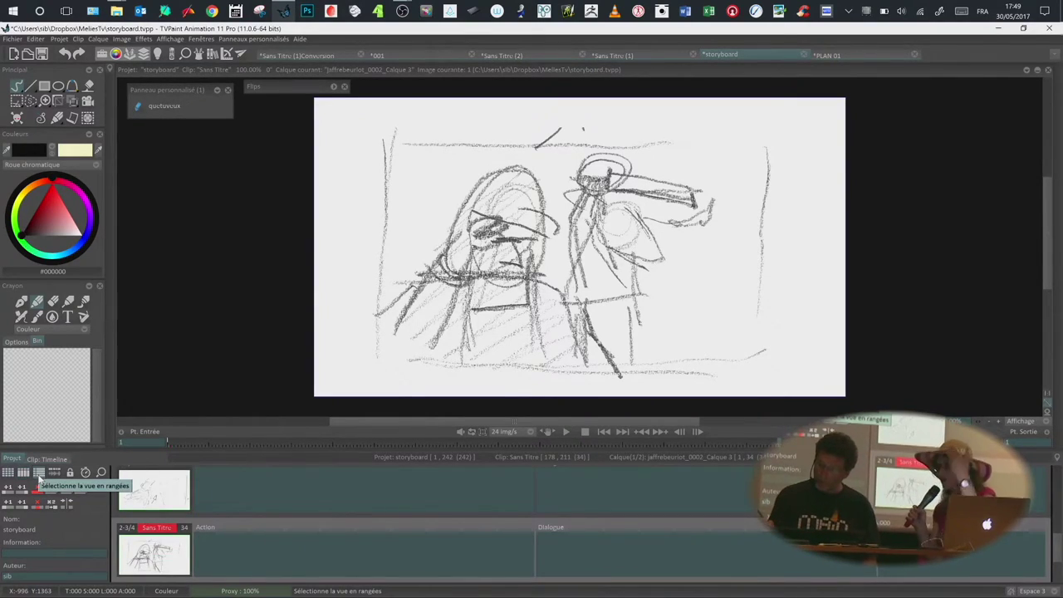
scroll(1052, 465, "up", 3)
left_click_drag(1053, 465, 1050, 564)
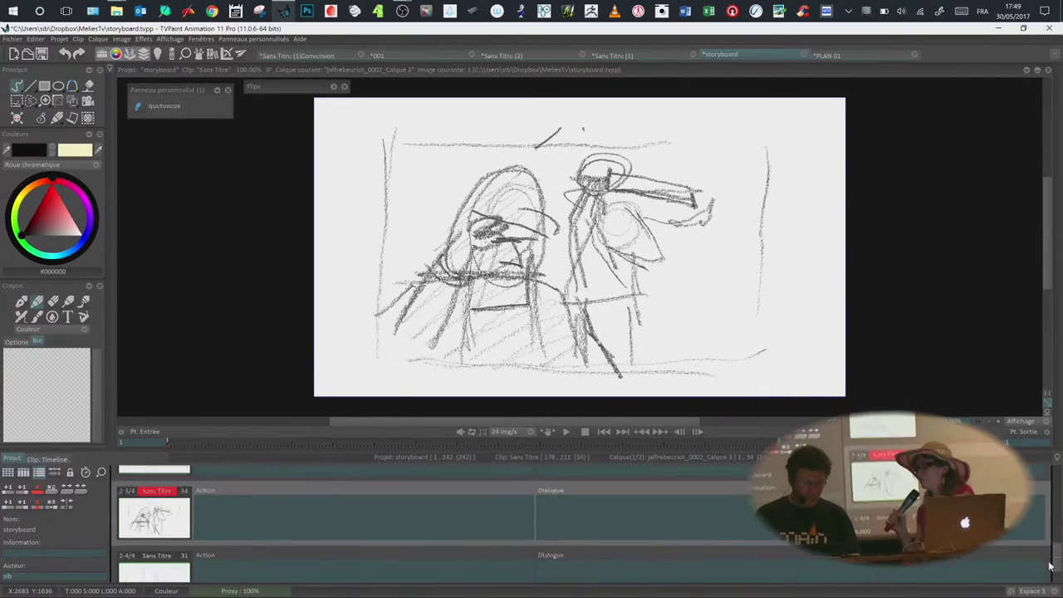
Step: Show the clips in columns with their note fields and enter "debut" as the first clip's action
left_click(23, 473)
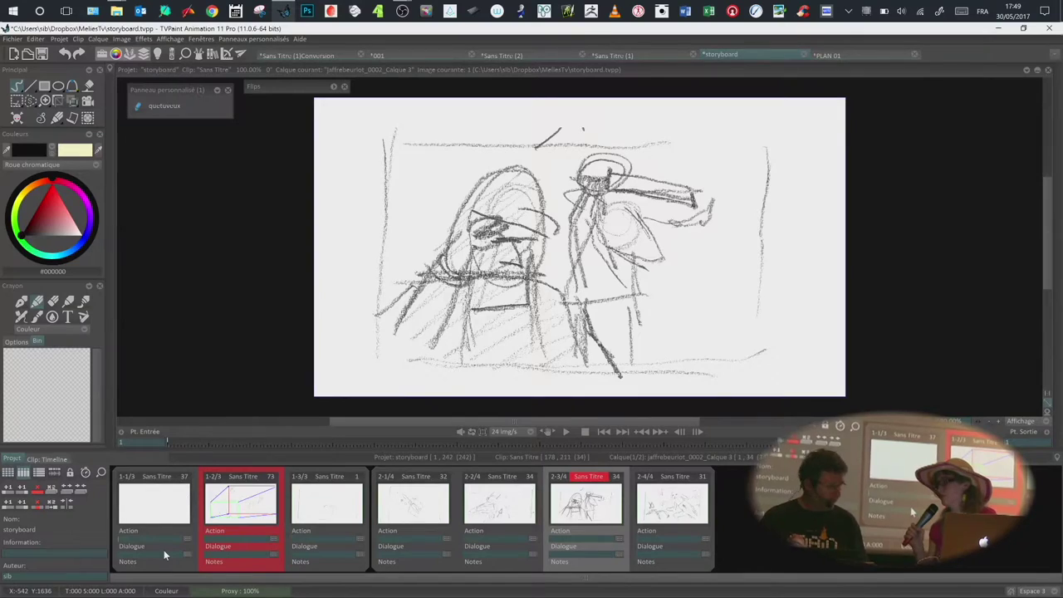
type("debi")
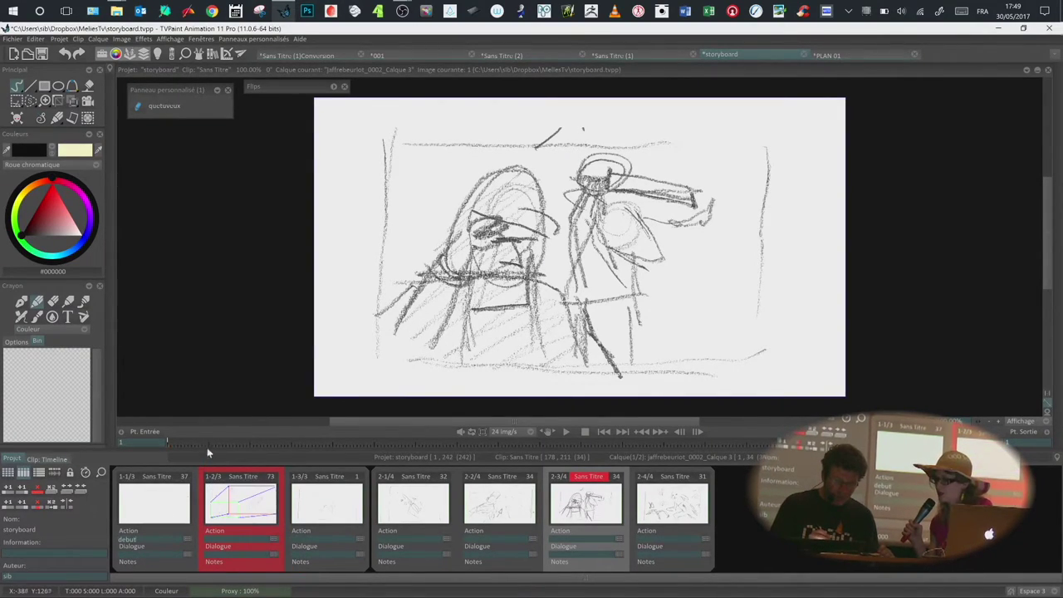
Step: Enlarge the storyboard's note fields and enter "traveling" as the second clip's action and "zoom" as the third clip's action
left_click_drag(207, 447, 220, 345)
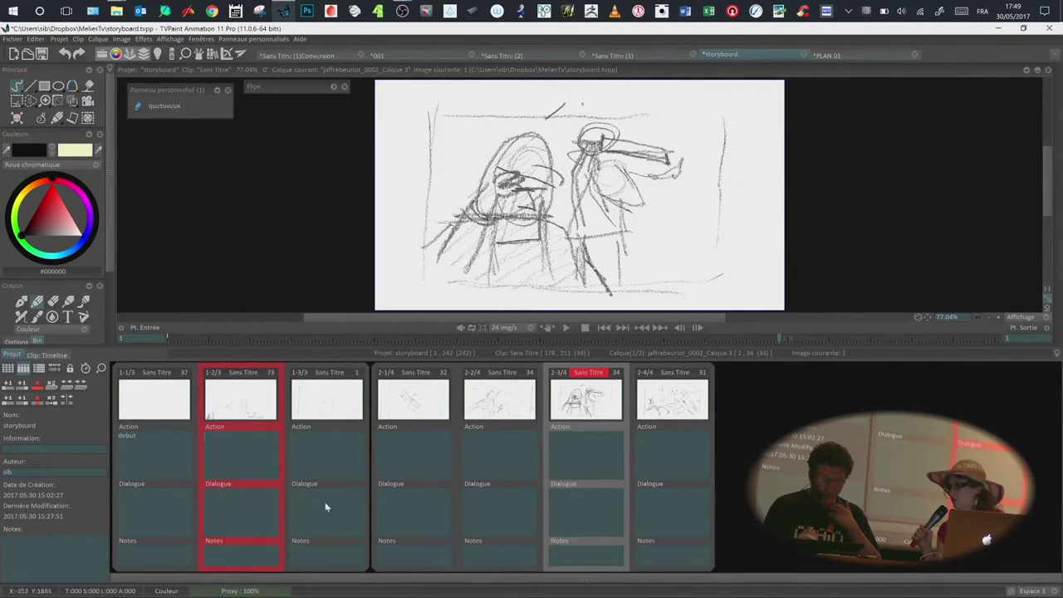
left_click(218, 459)
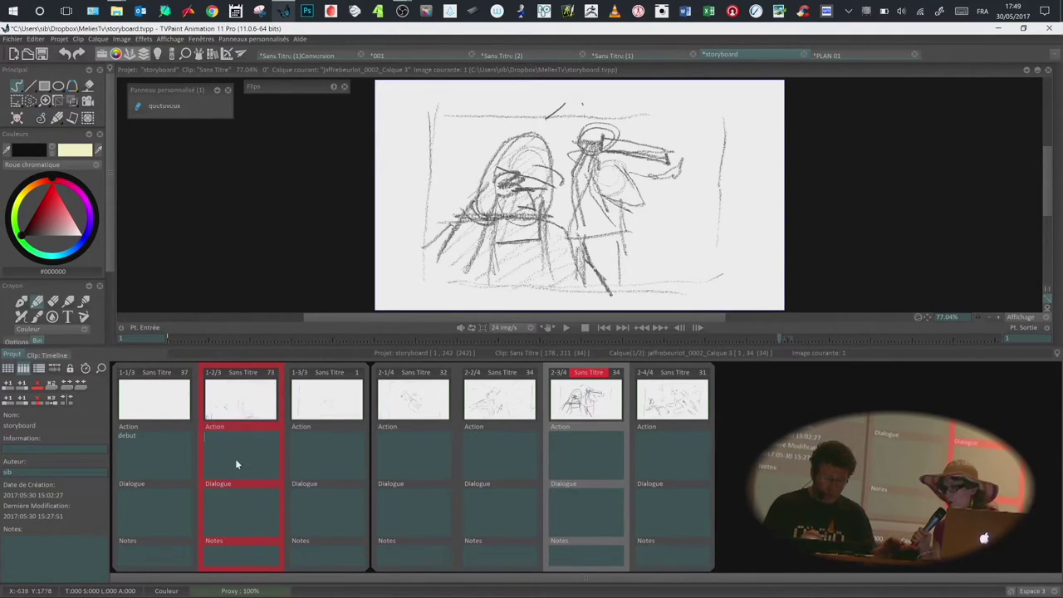
type("traveling")
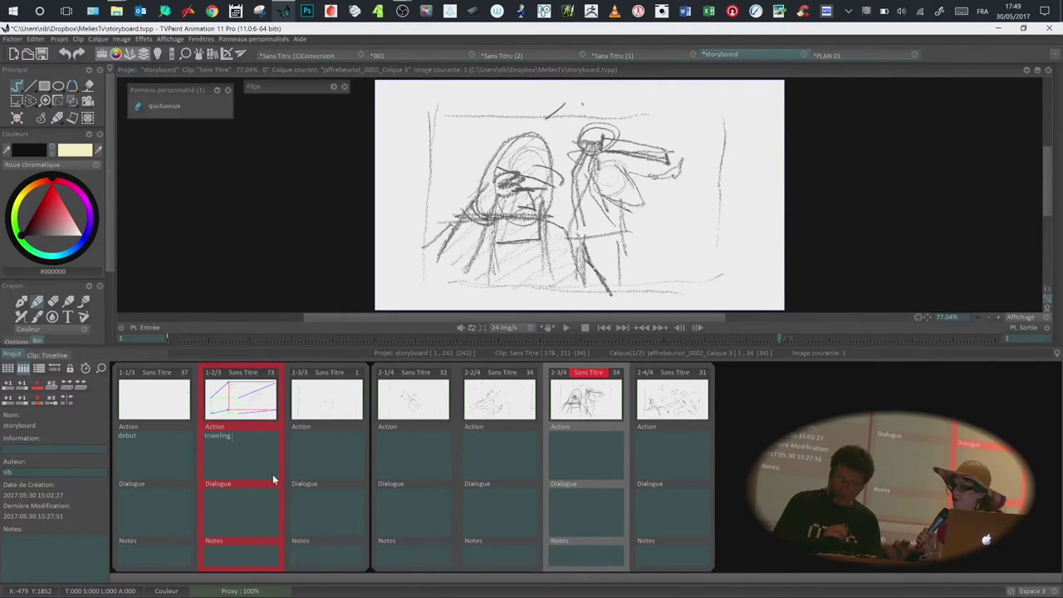
left_click(327, 456)
type("fin")
left_click(419, 474)
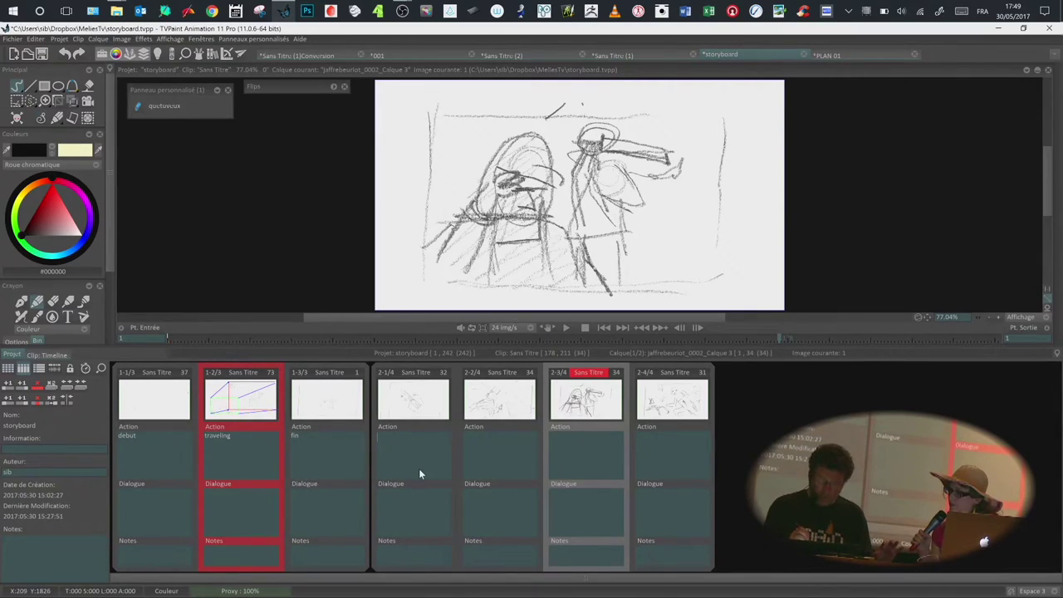
double_click(323, 435)
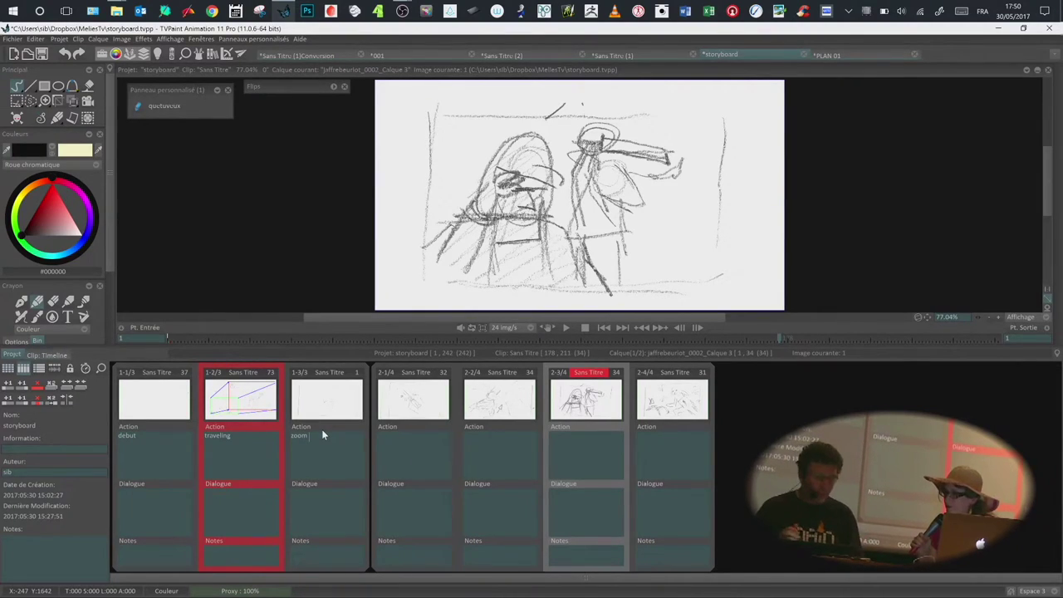
Step: Examine the layer import options for 009.png in the current clip's timeline, then return to the project view and reduce its height slightly
left_click(47, 355)
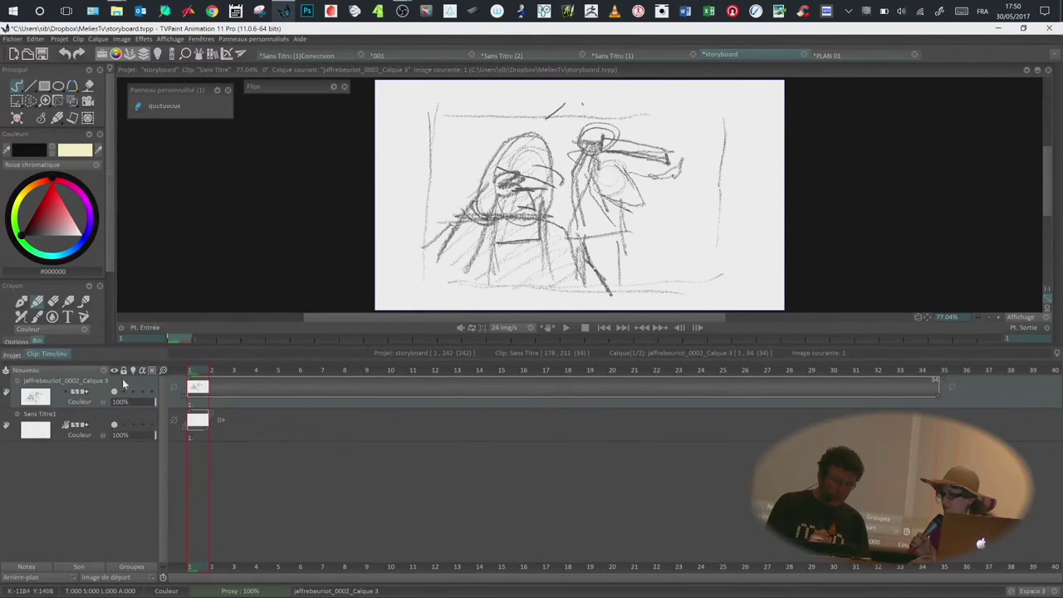
left_click(89, 370)
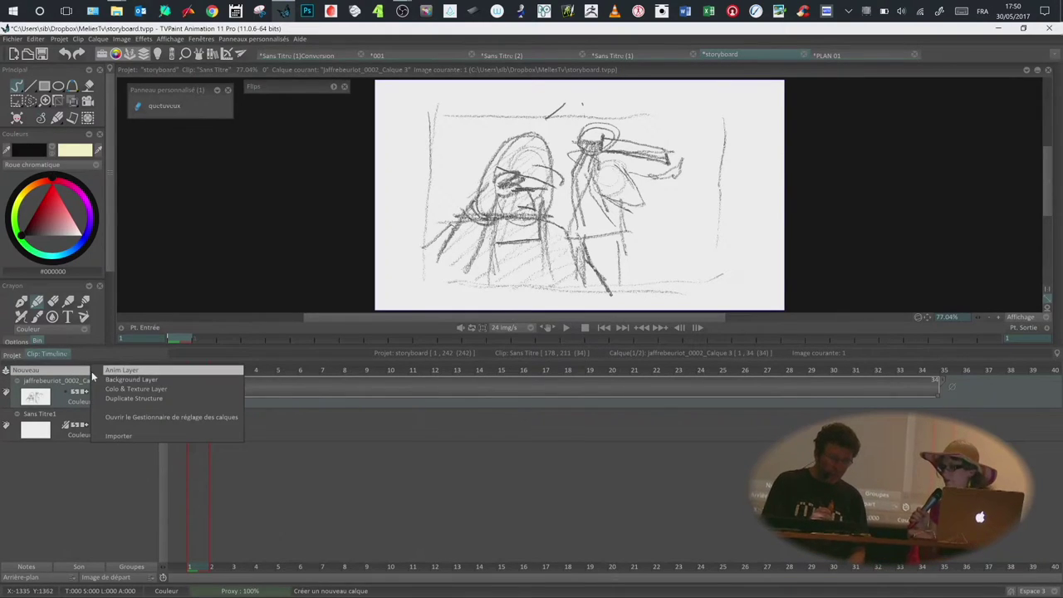
left_click(125, 435)
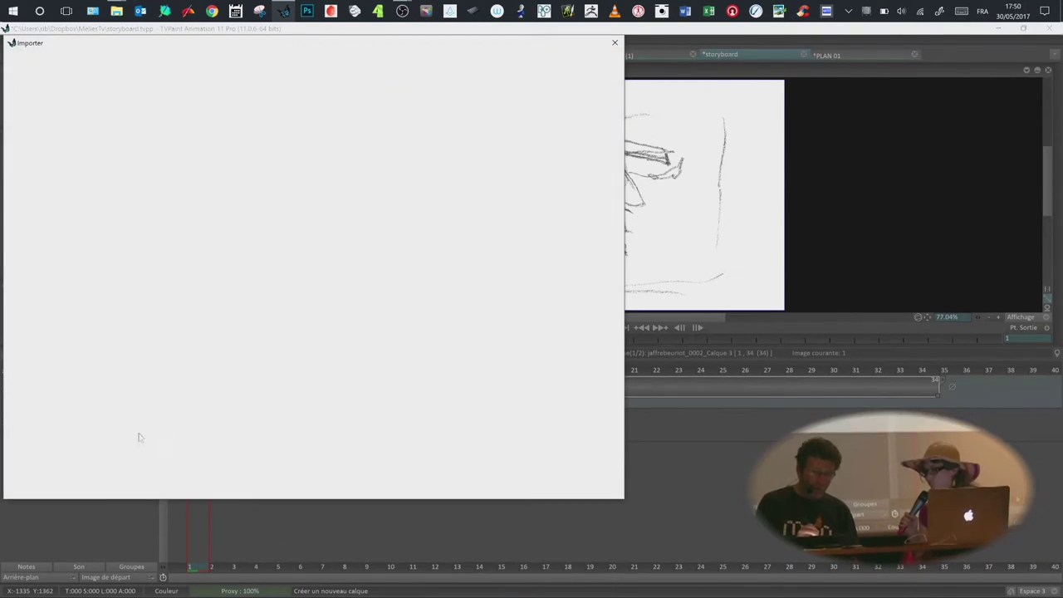
left_click(190, 170)
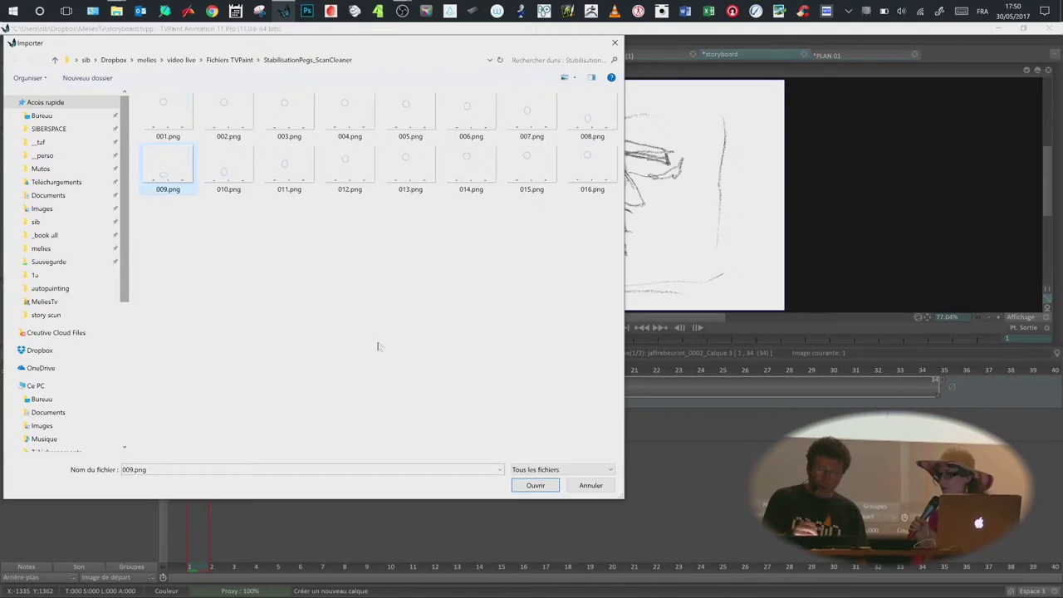
left_click(535, 485)
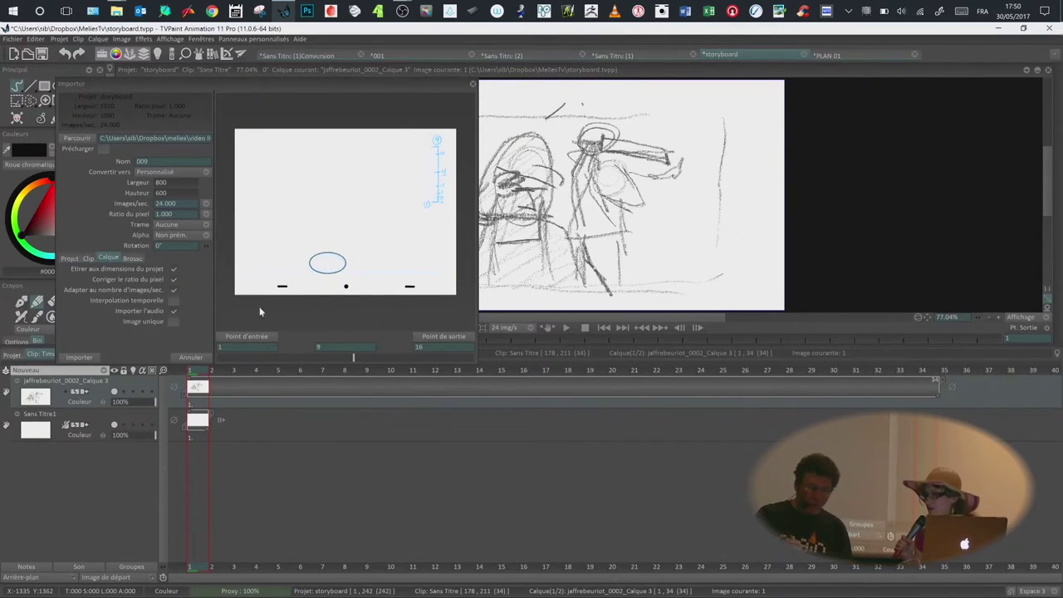
left_click(88, 357)
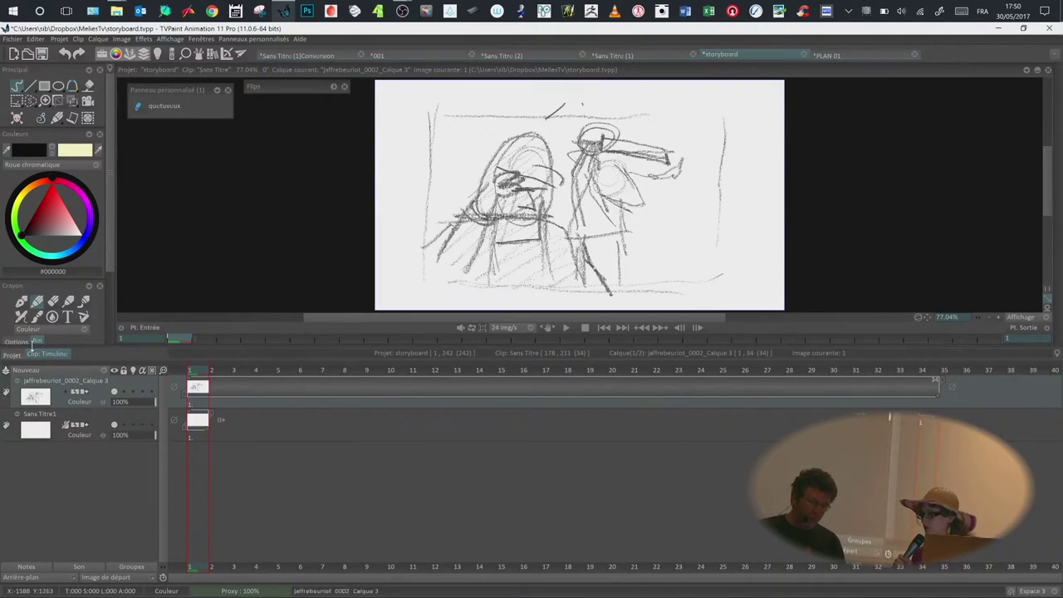
left_click(12, 355)
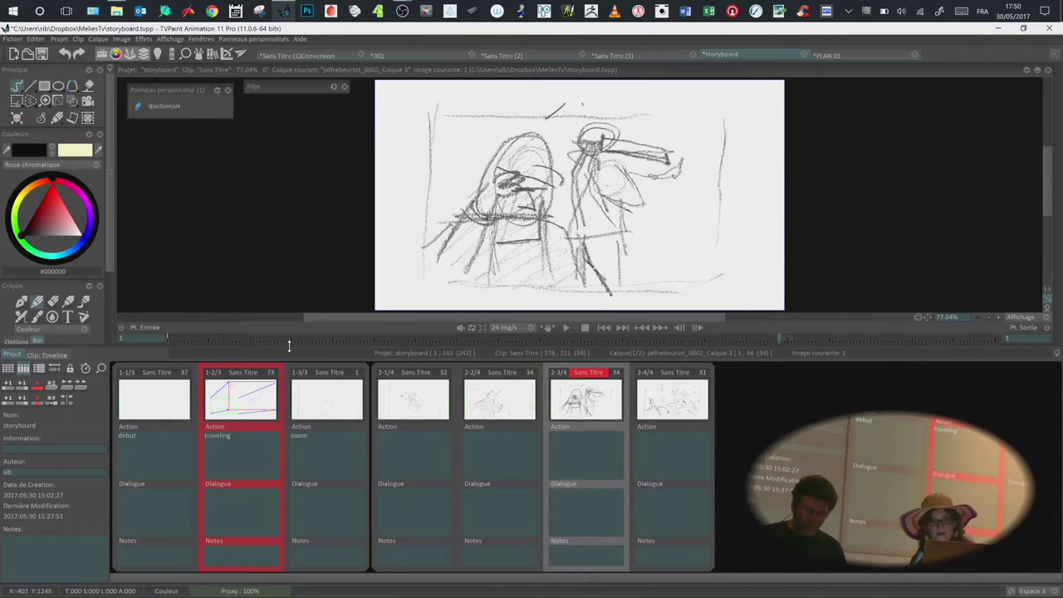
left_click_drag(291, 360, 290, 383)
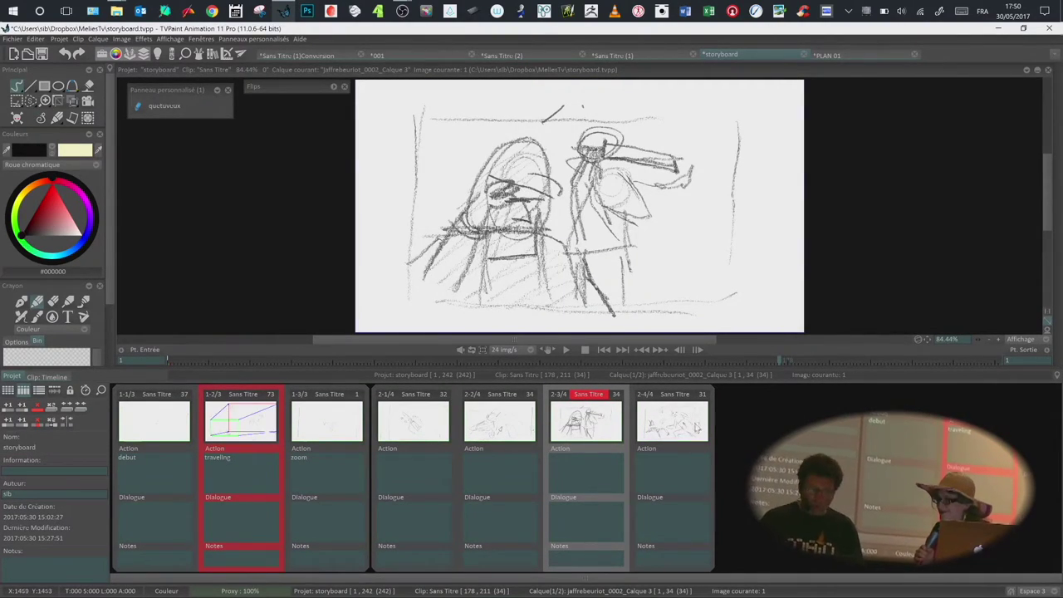
Step: Open the sharing manager, look through its list of neighbouring users and enlarge the window to show more of them
left_click(239, 53)
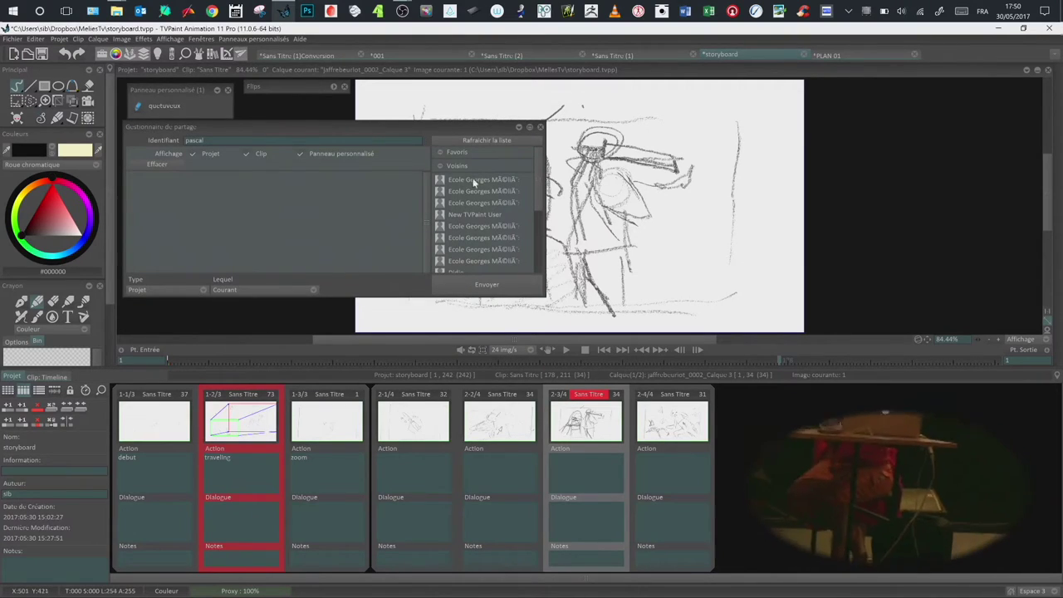
scroll(535, 182, "down", 3)
scroll(534, 182, "up", 3)
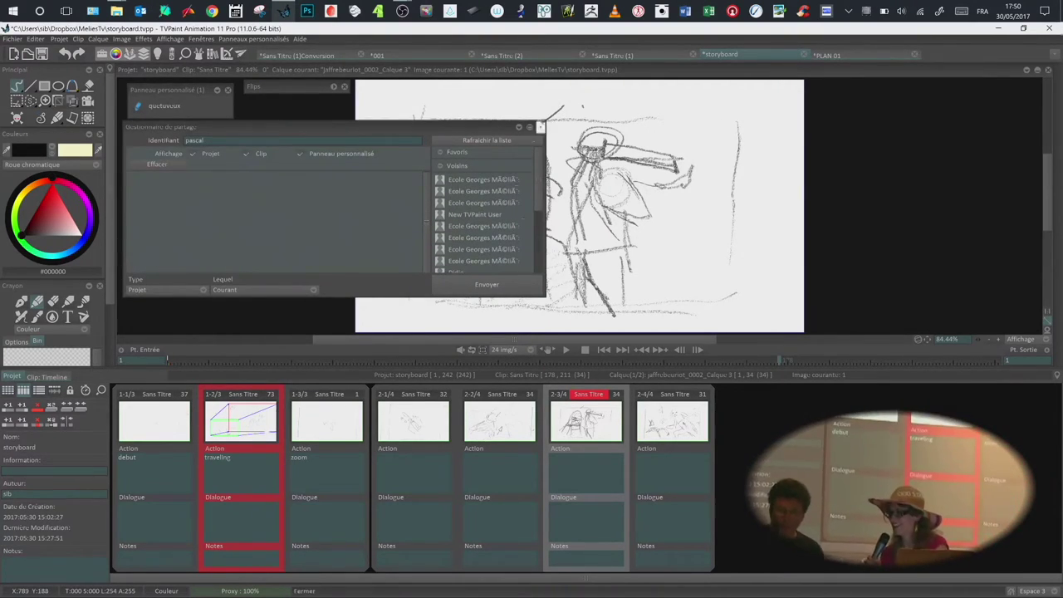
left_click(240, 53)
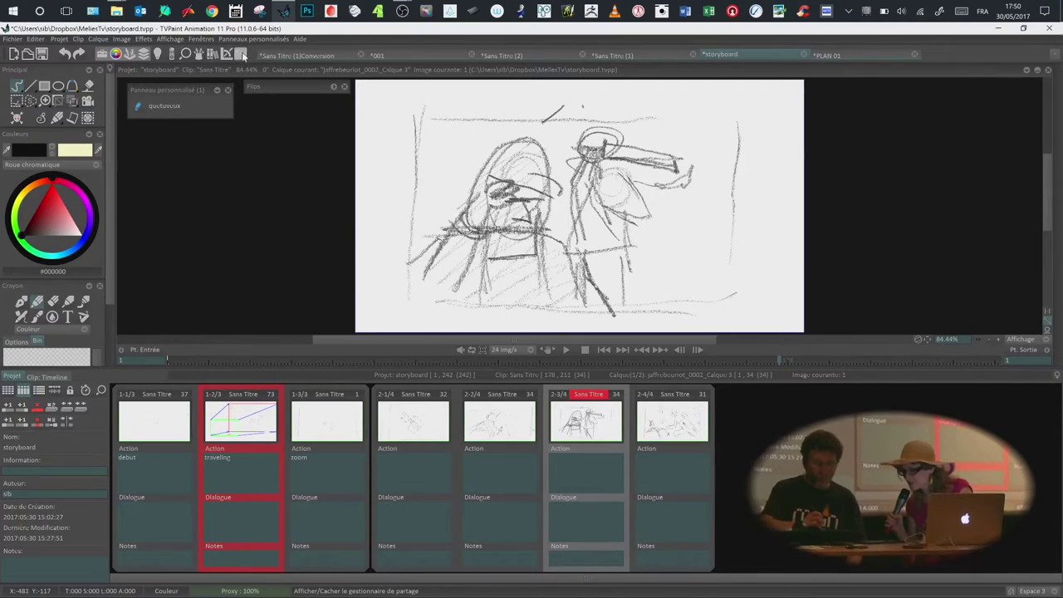
left_click(241, 53)
left_click_drag(294, 132, 303, 139)
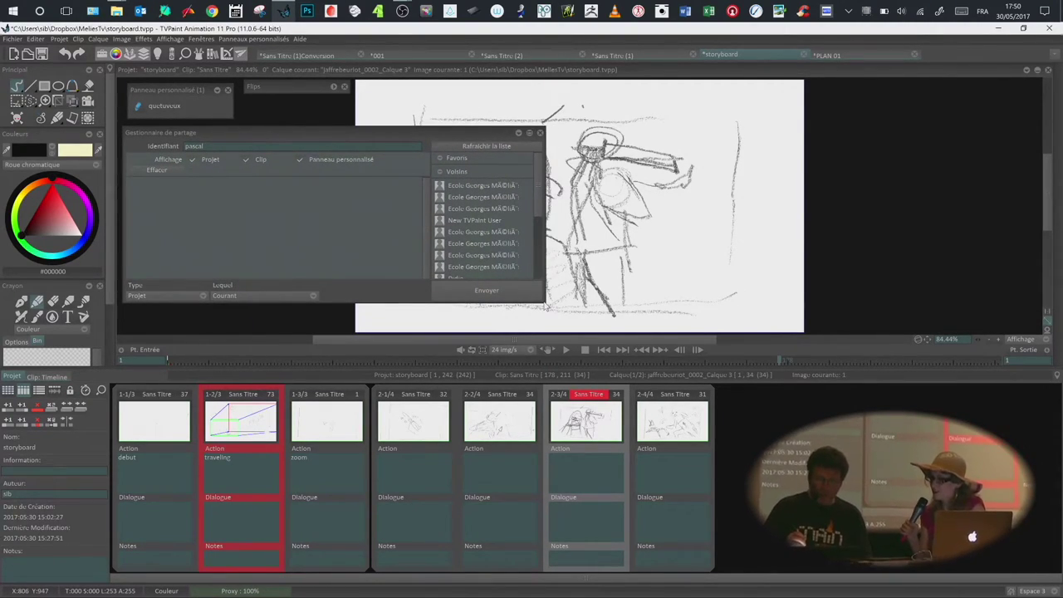
left_click_drag(546, 303, 560, 335)
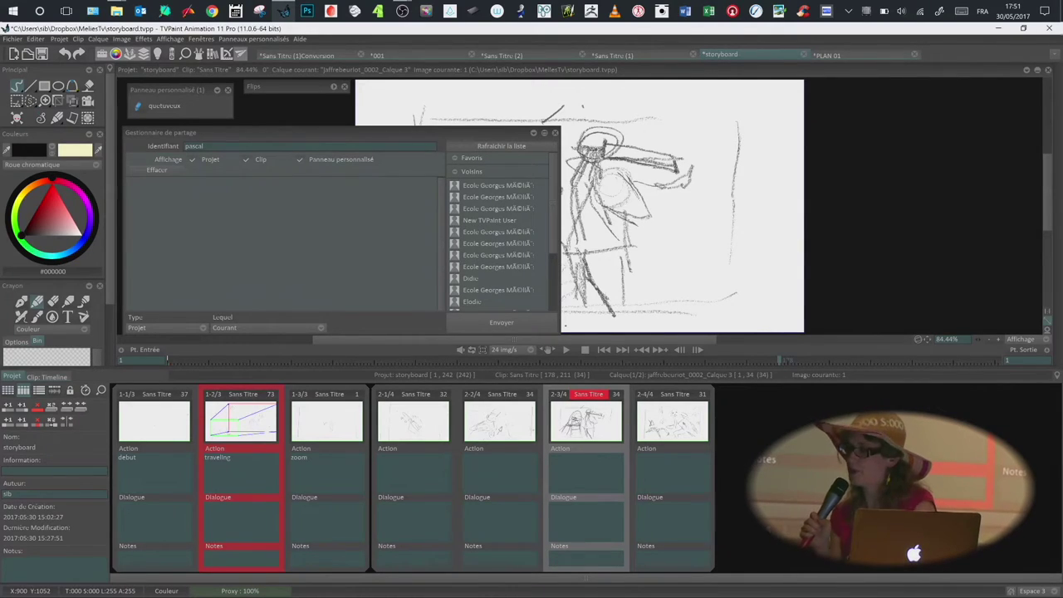
Step: Move the last clip of scene 2 to the very start of the storyboard as its own scene and close the sharing manager
left_click_drag(673, 400, 244, 409)
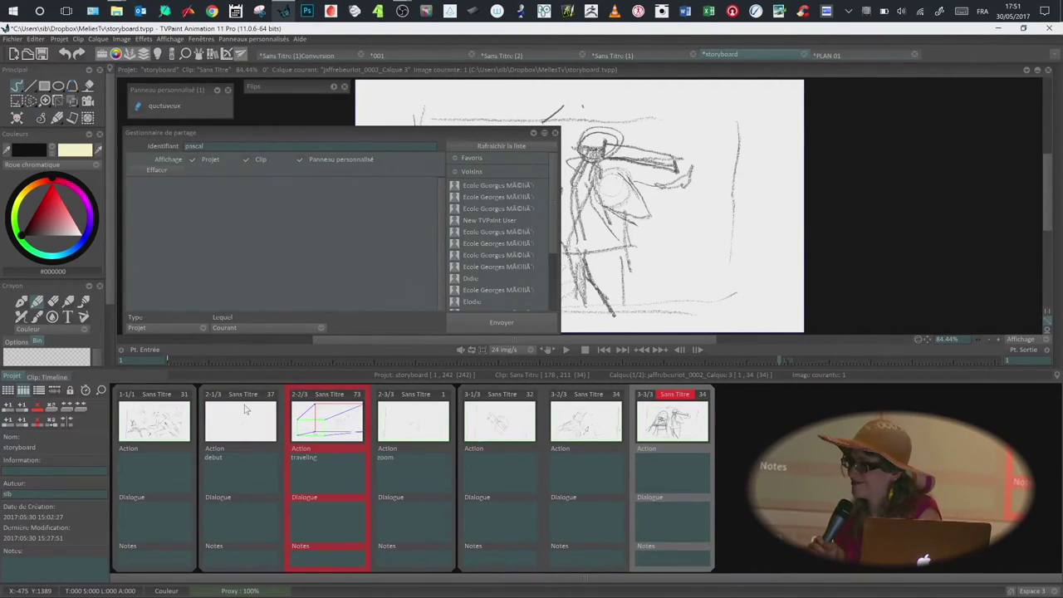
left_click(13, 39)
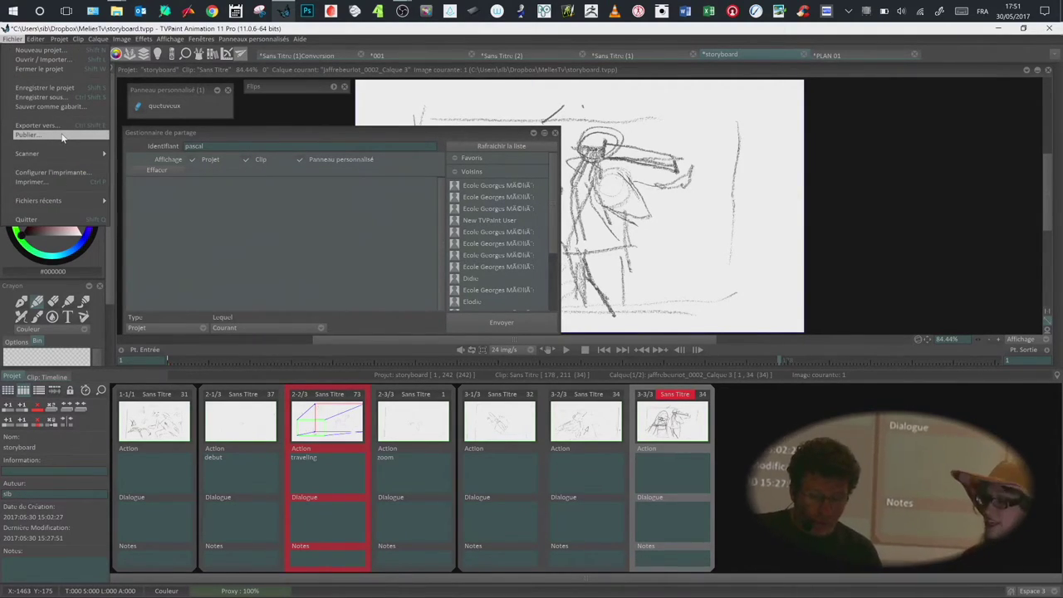
left_click(556, 135)
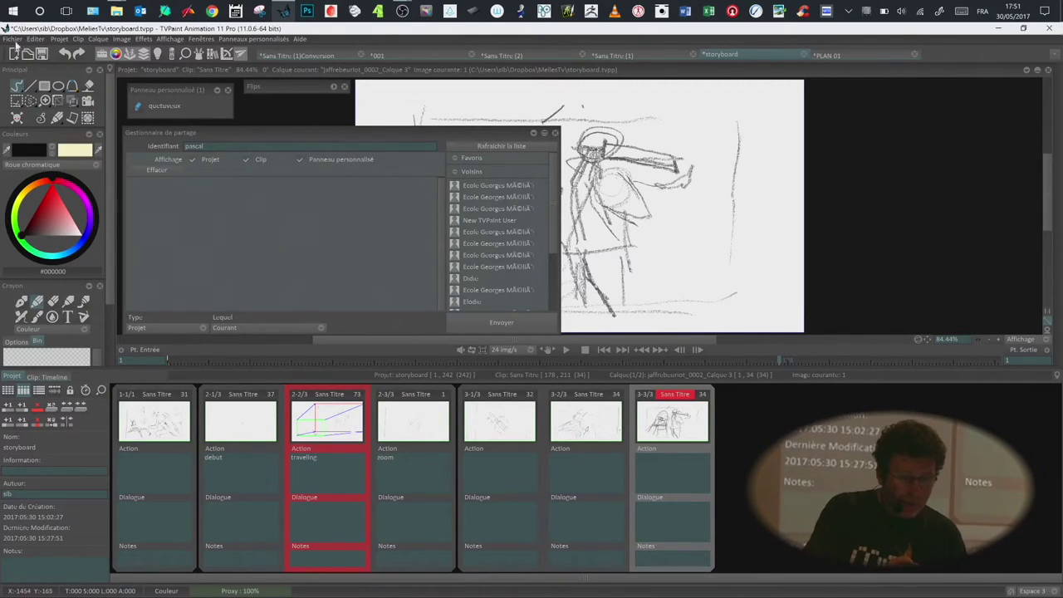
left_click(555, 134)
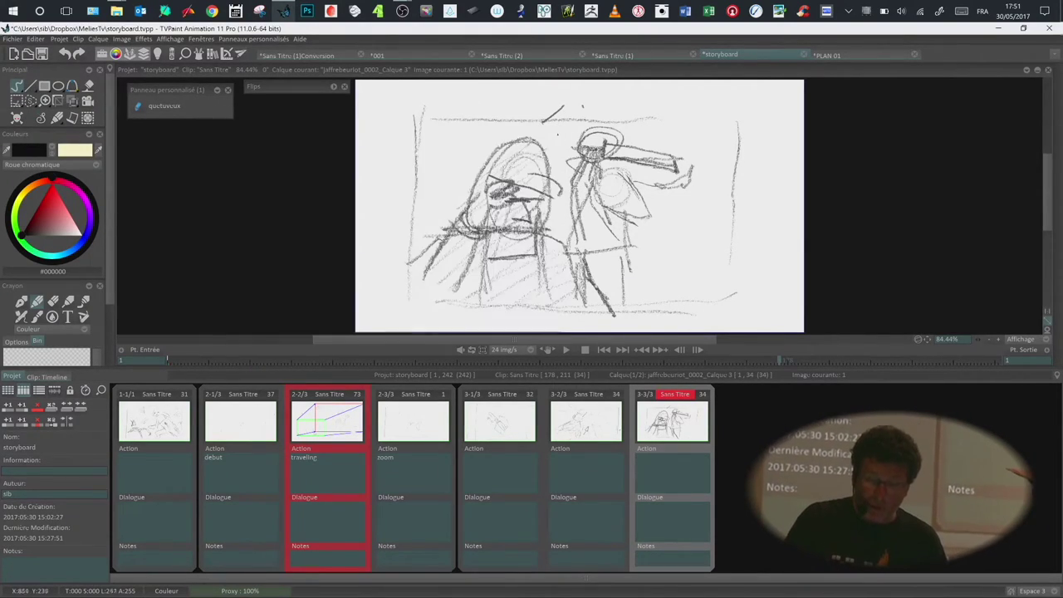
Step: Open the project's publishing options and compare the settings offered for PDF, HTML and EDL output
left_click(11, 39)
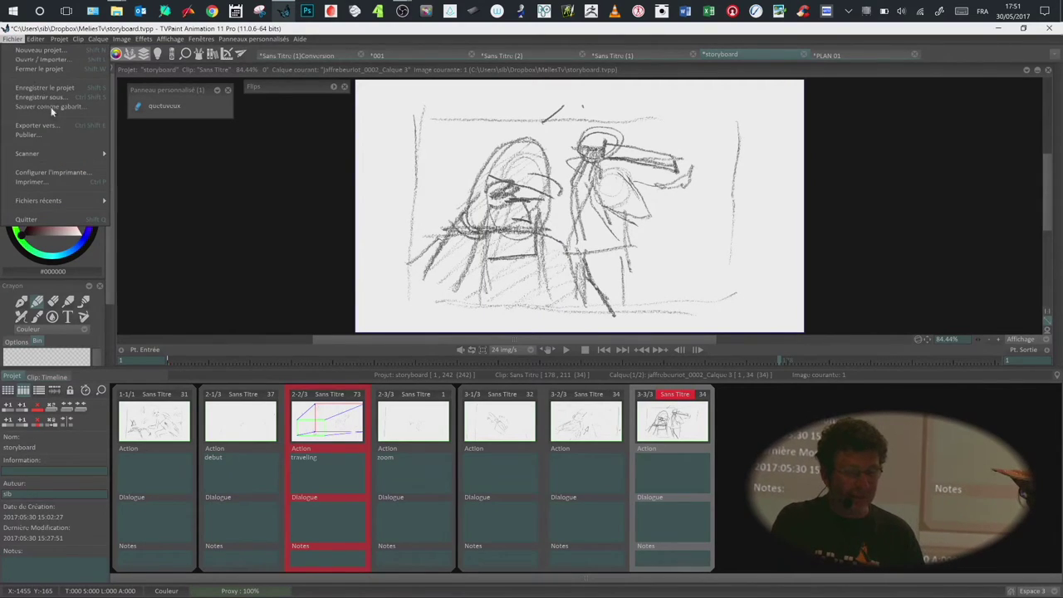
left_click(66, 135)
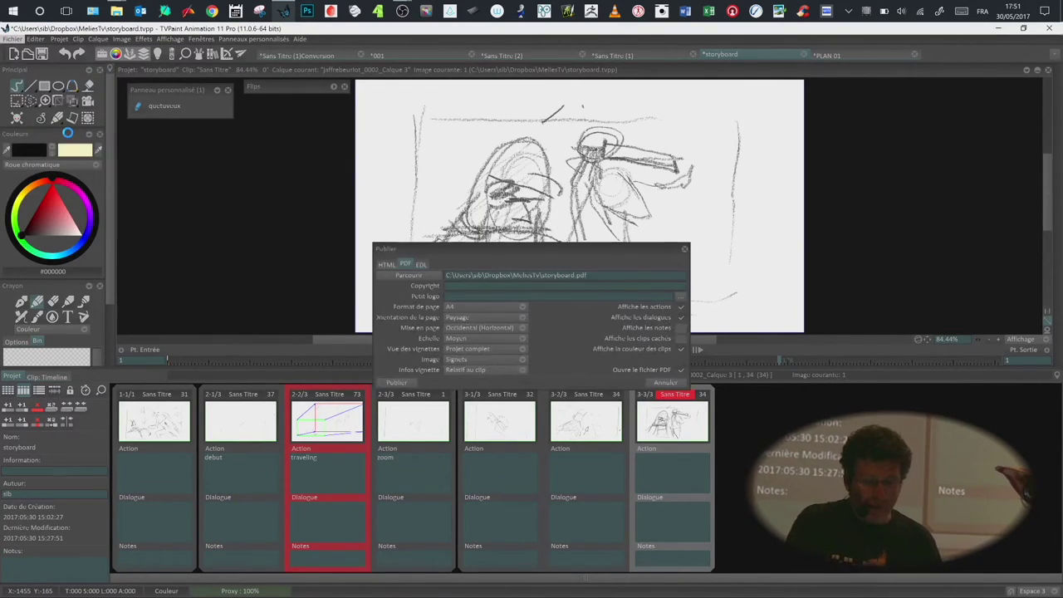
left_click_drag(546, 247, 360, 136)
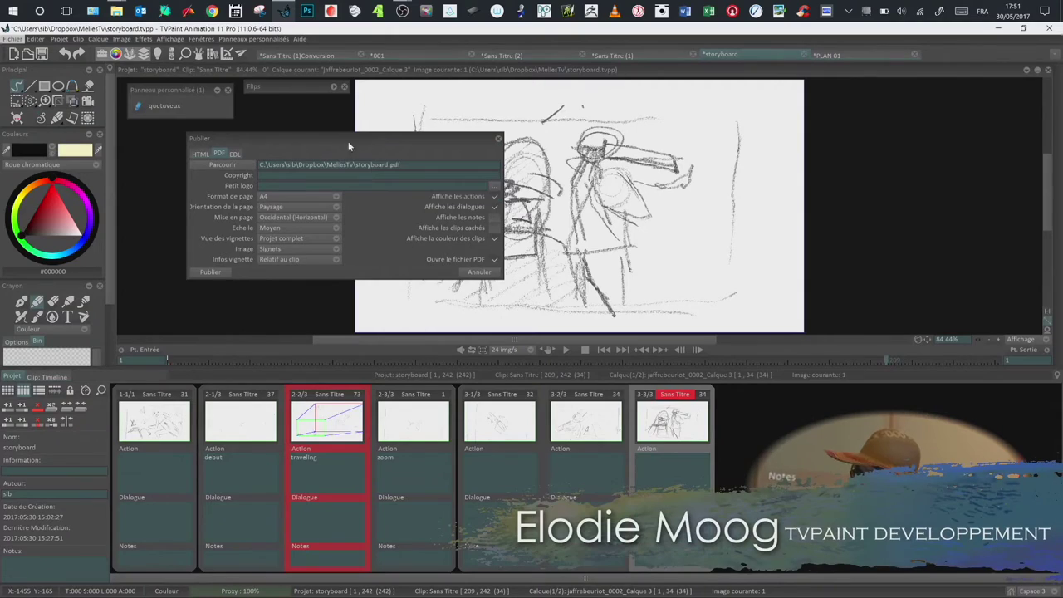
left_click(201, 155)
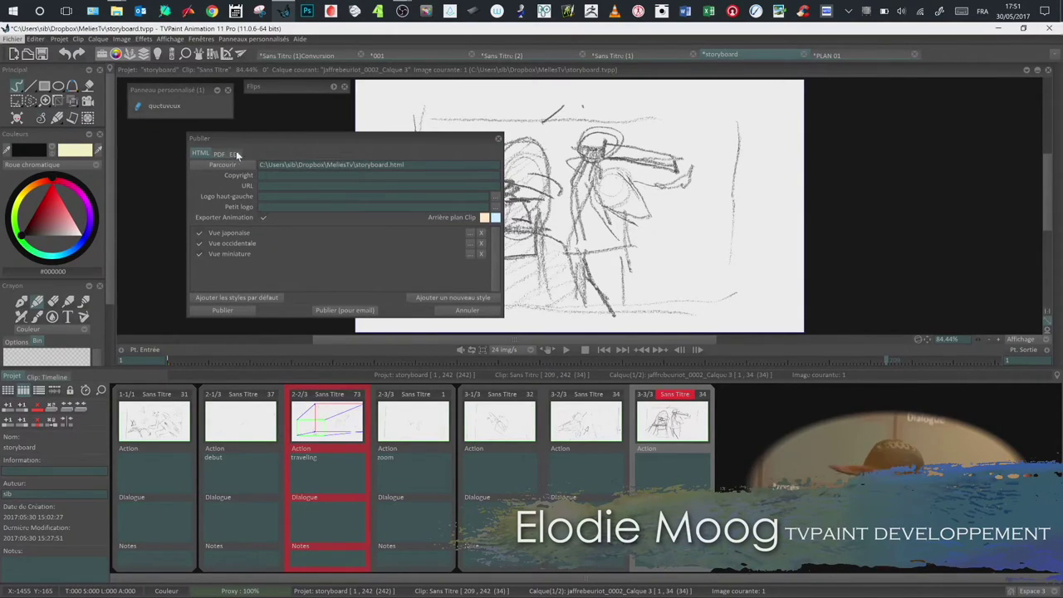
left_click(236, 154)
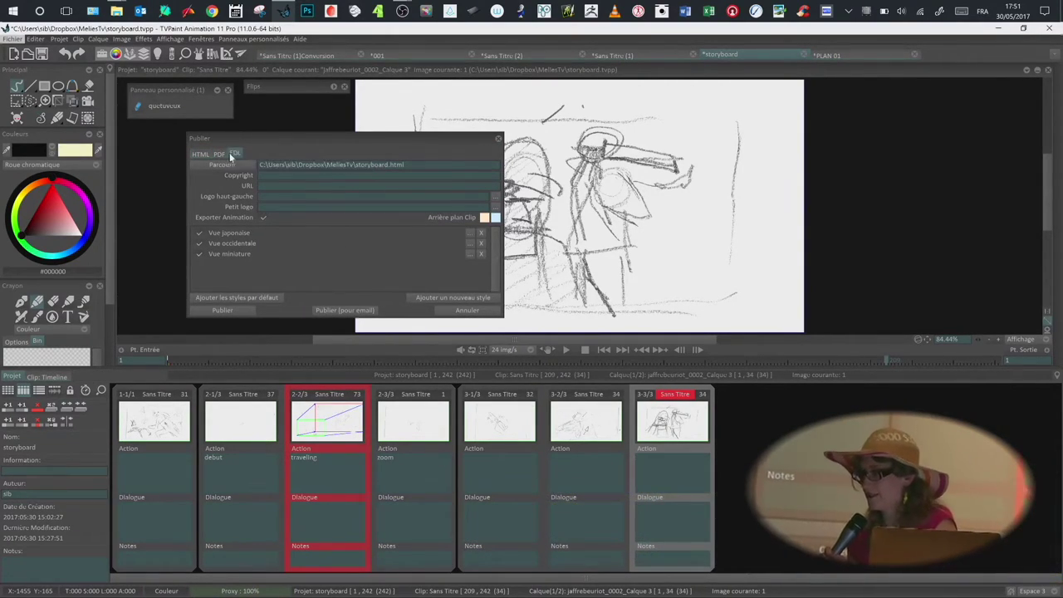
left_click(217, 154)
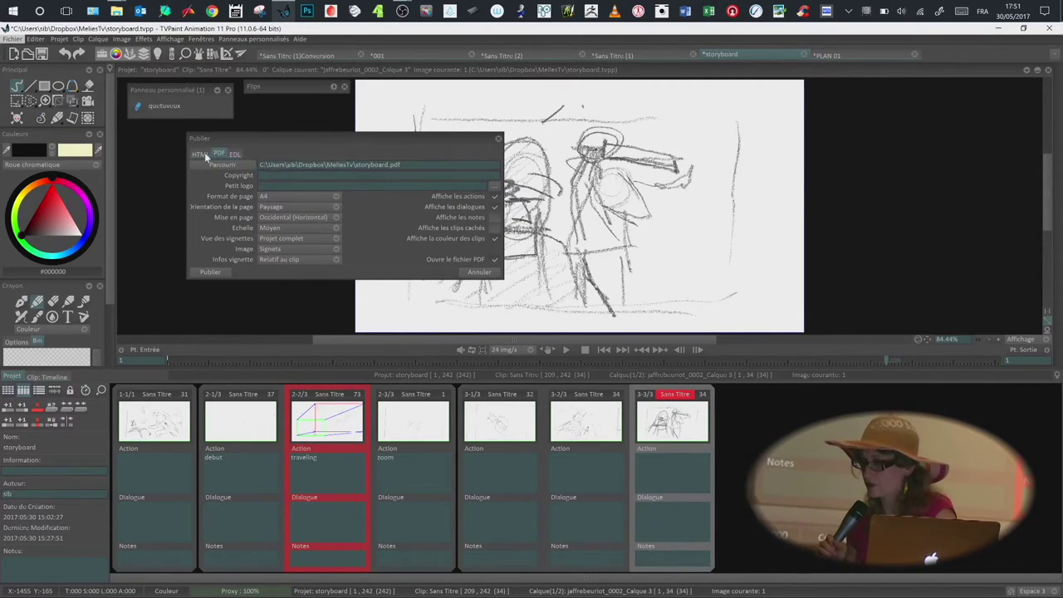
left_click(205, 155)
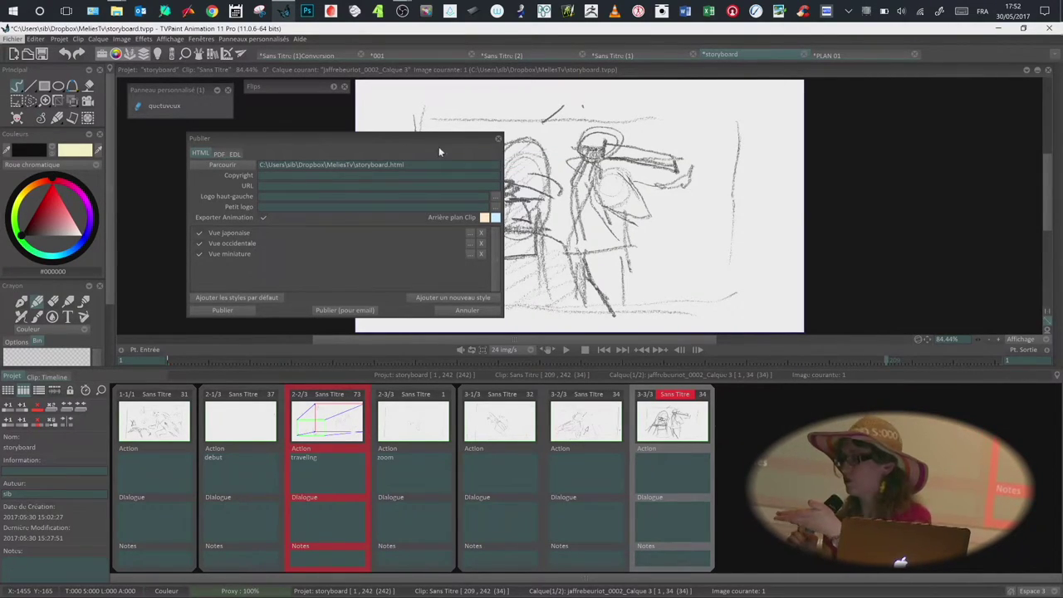
Step: Publish the storyboard in HTML format as storyboard.html on the Desktop, with the Japanese, Western and thumbnail views included
left_click(242, 163)
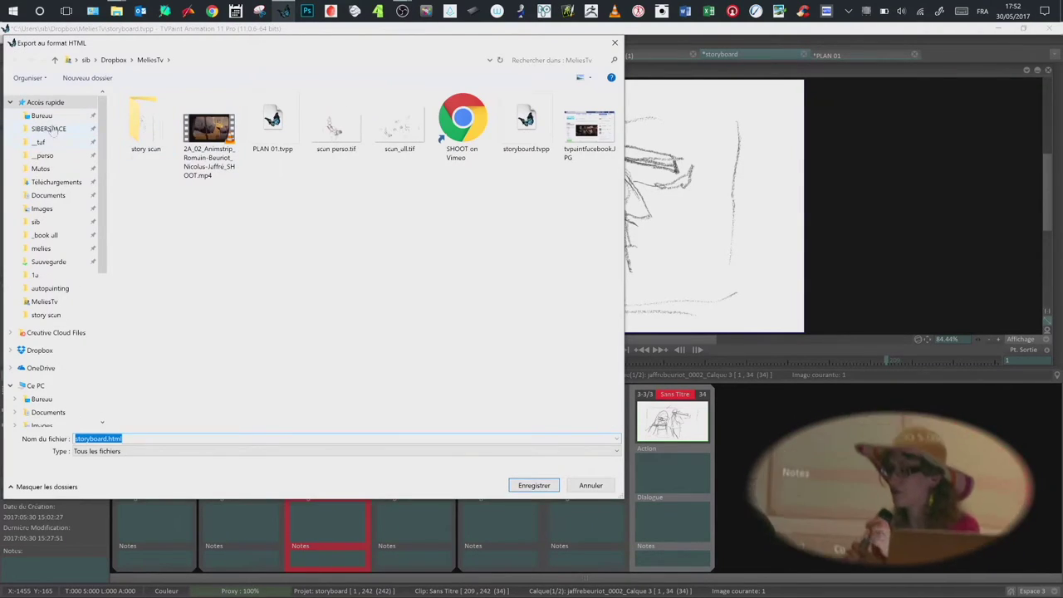
left_click(534, 485)
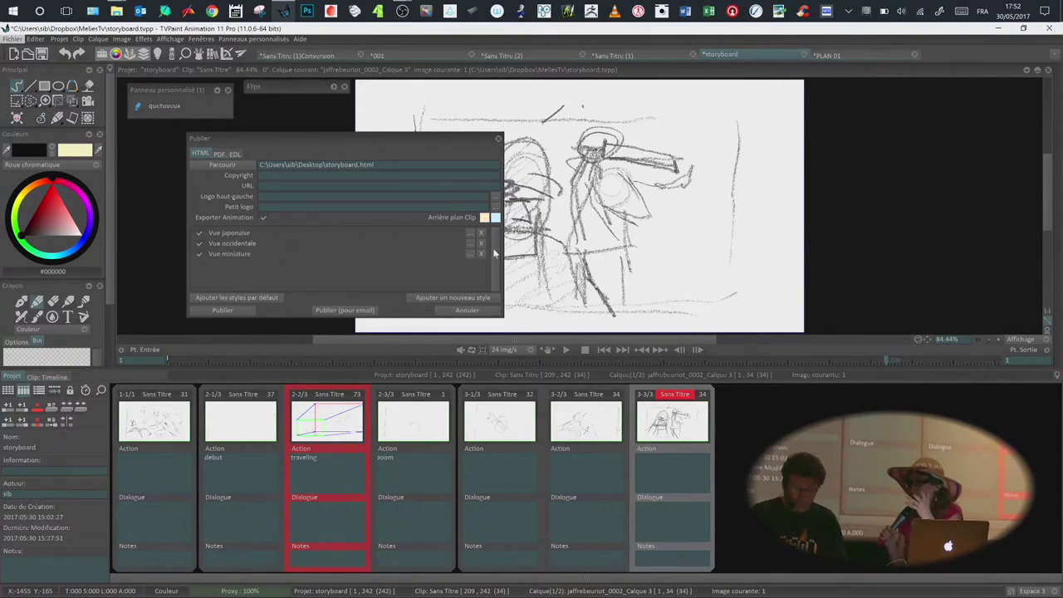
left_click(246, 312)
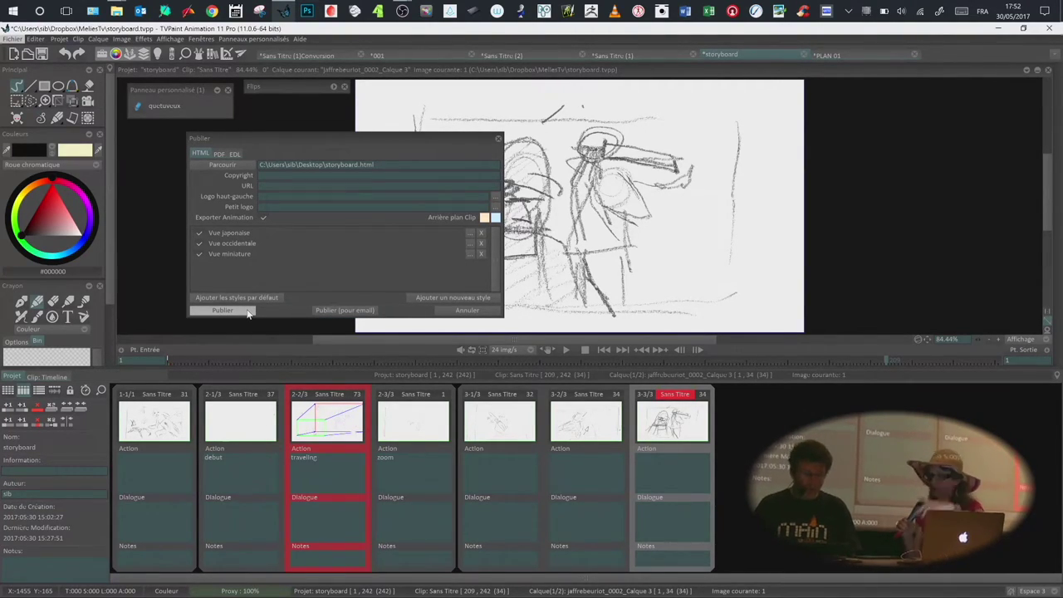
left_click(222, 311)
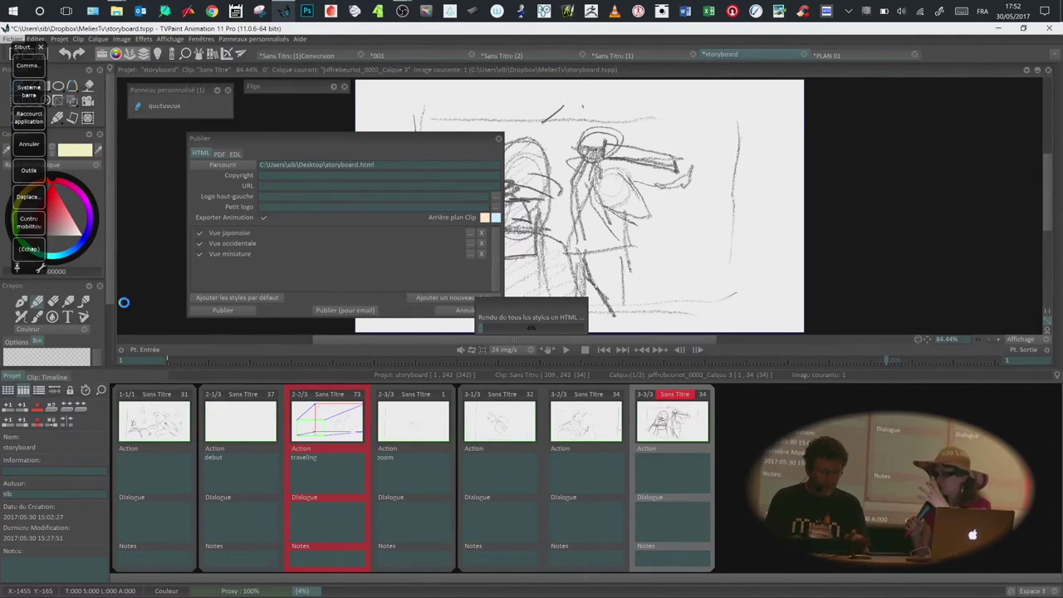
Step: Set the Windows power mode to Performances élevées in the mobility centre and close that window
key("super+x")
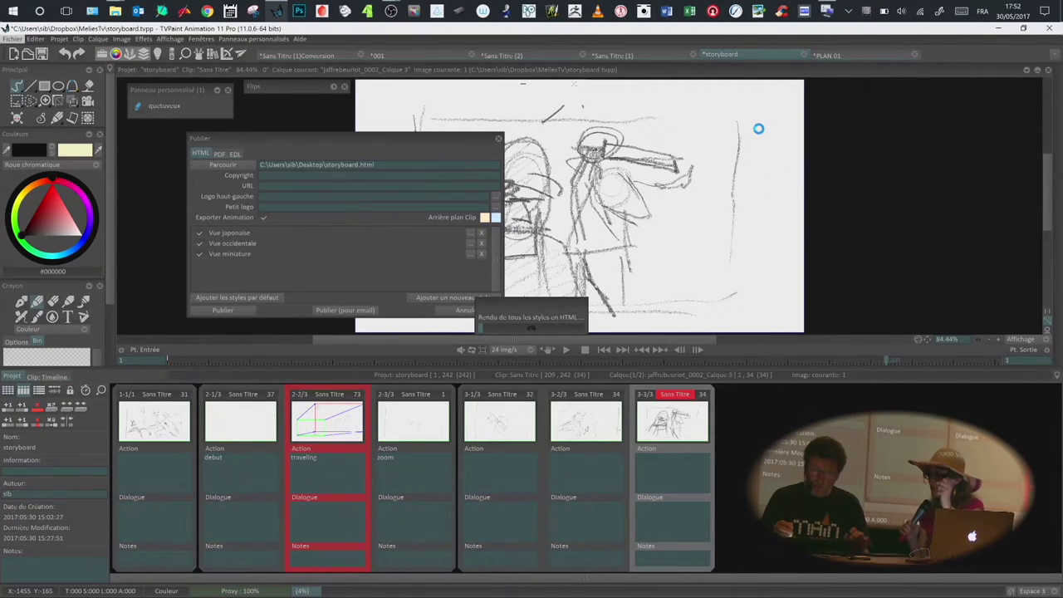
left_click(453, 141)
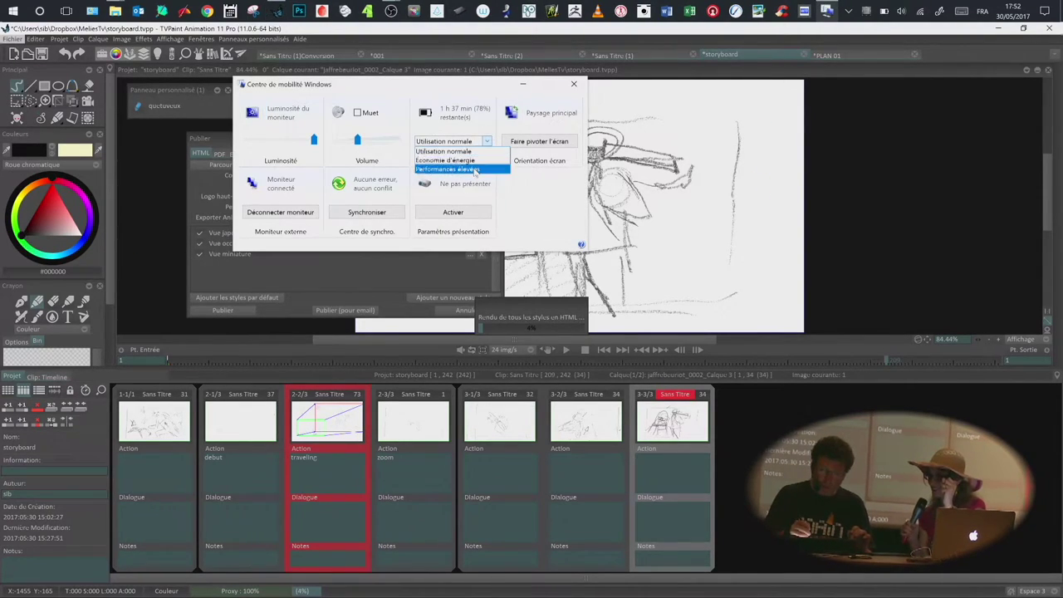
left_click(449, 168)
left_click(574, 84)
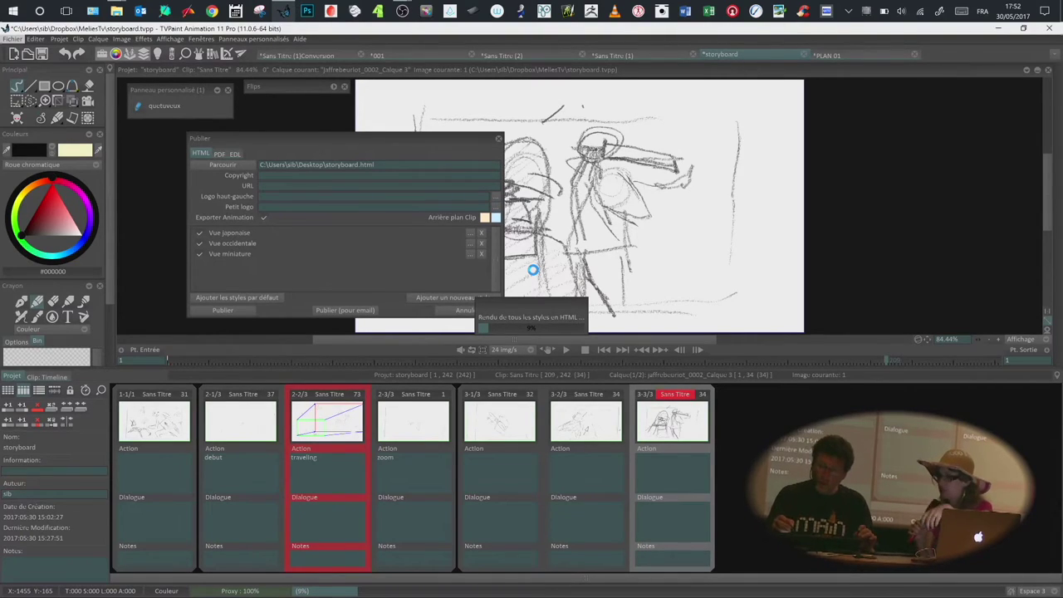
right_click(854, 15)
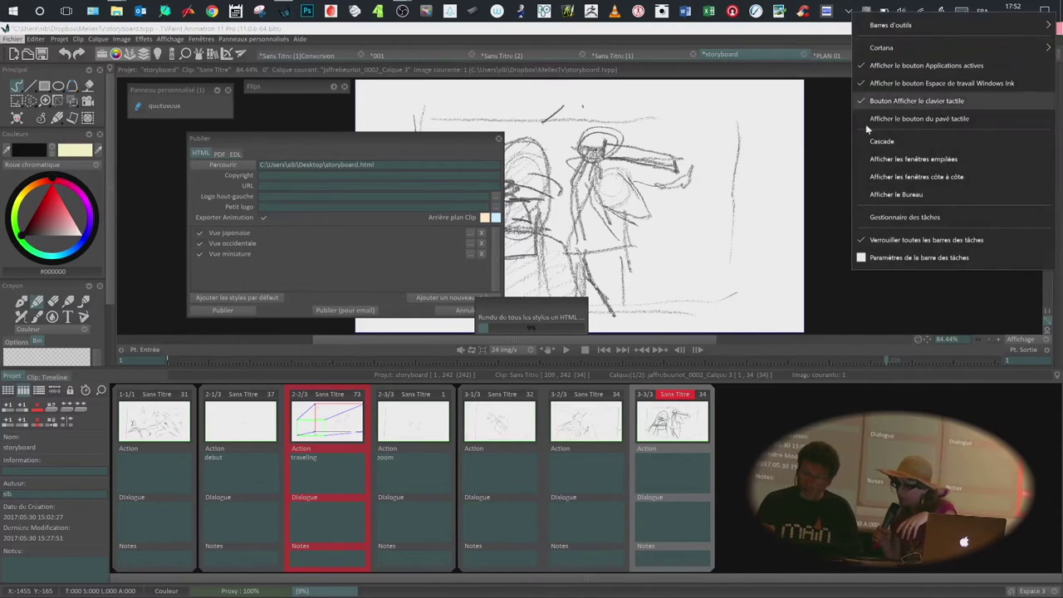
left_click(406, 141)
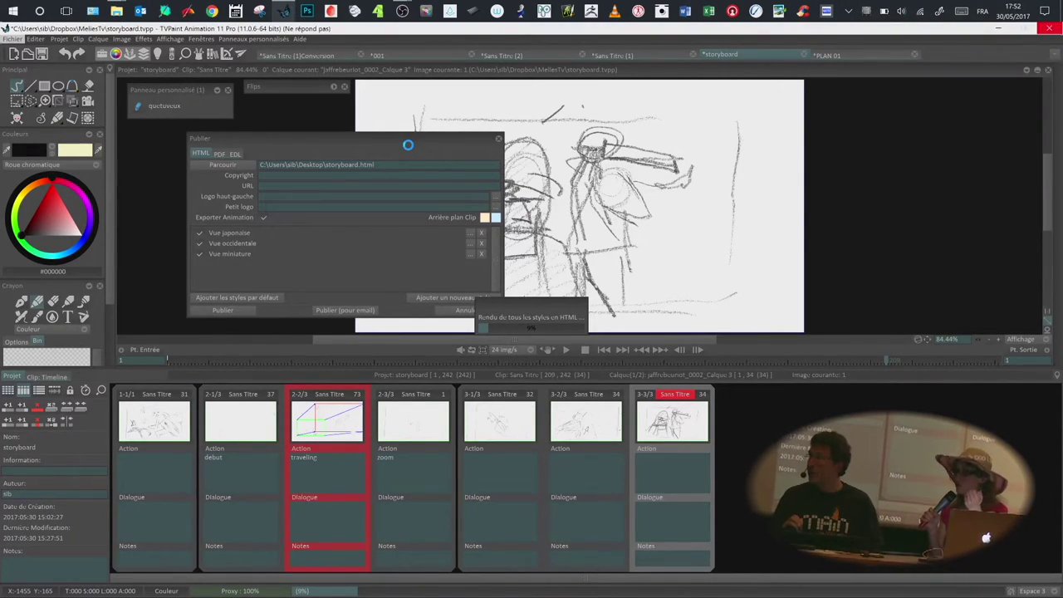
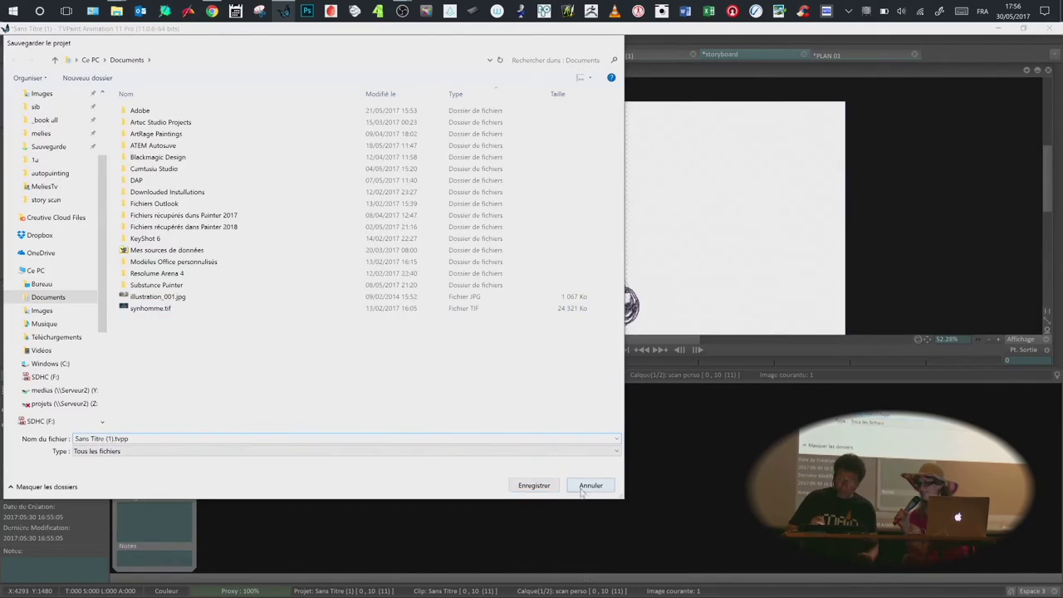
Step: Cancel saving the Sans Titre (1) project and look through the other open projects, returning to the storyboard
left_click(585, 489)
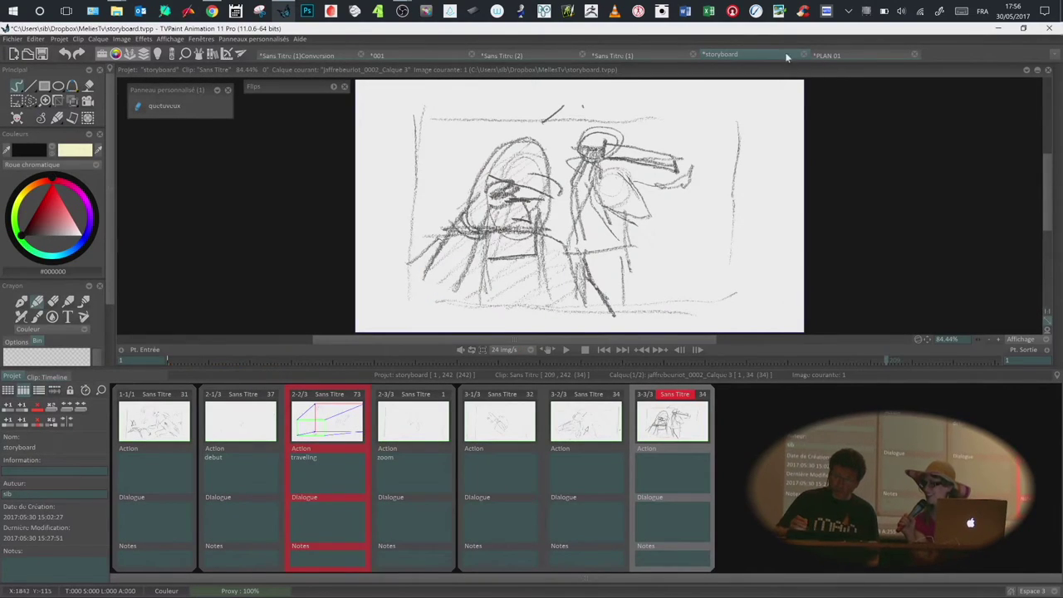
left_click(827, 55)
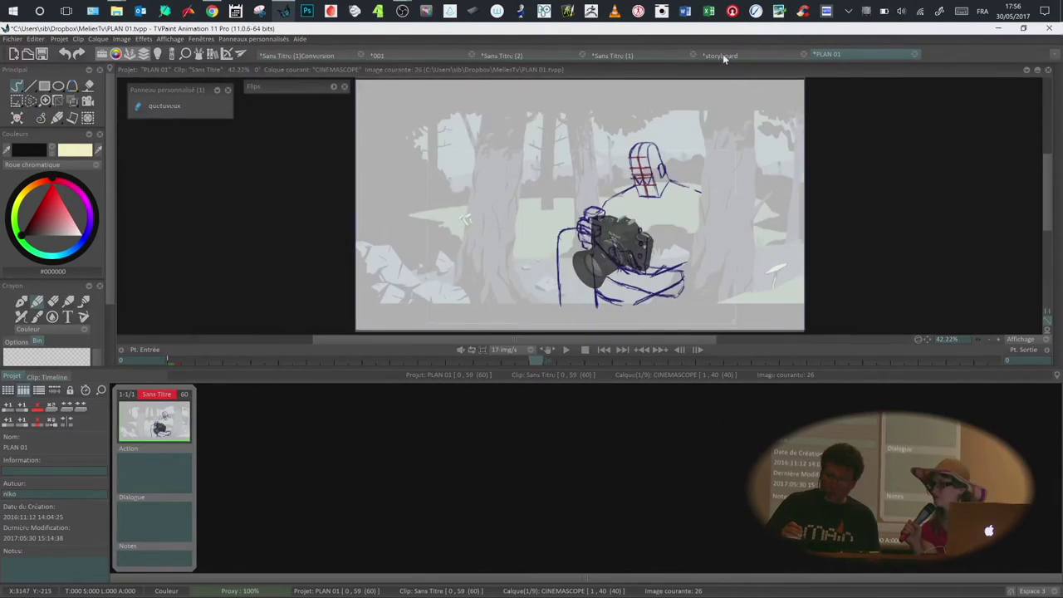
left_click(729, 55)
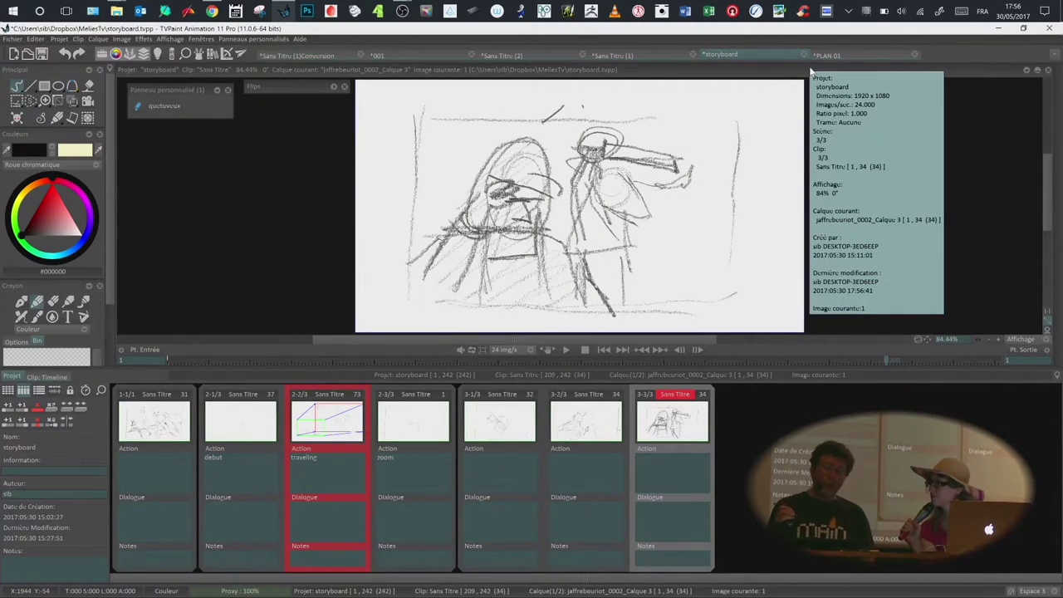
left_click(826, 55)
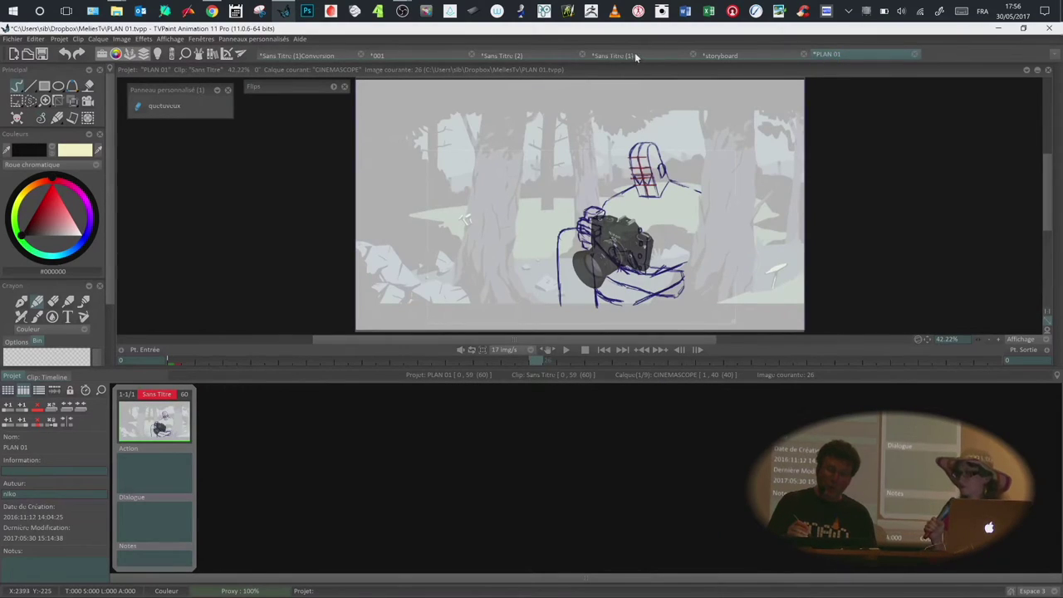
left_click(635, 56)
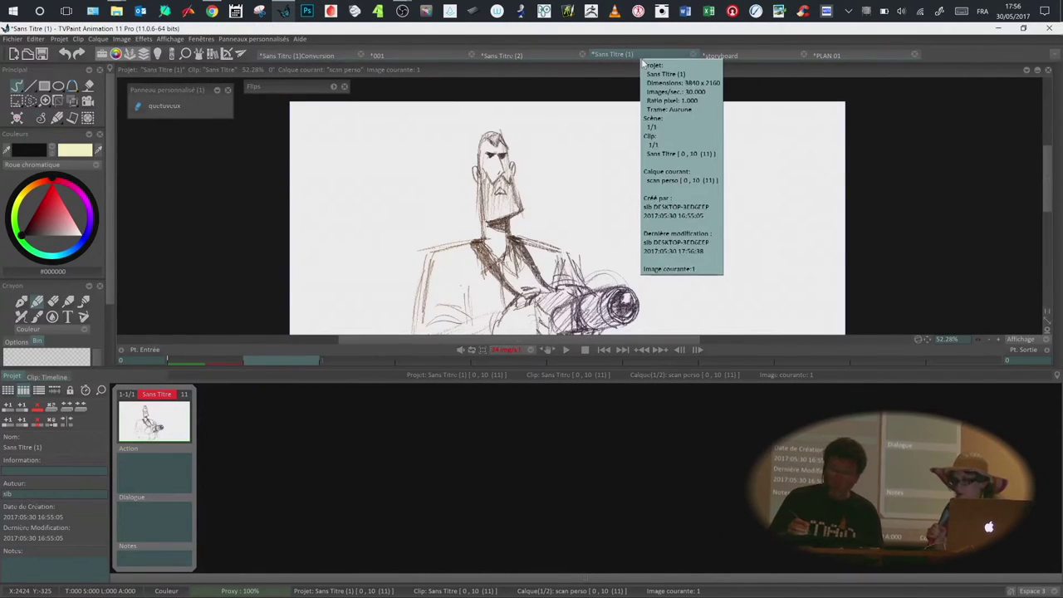
left_click(502, 55)
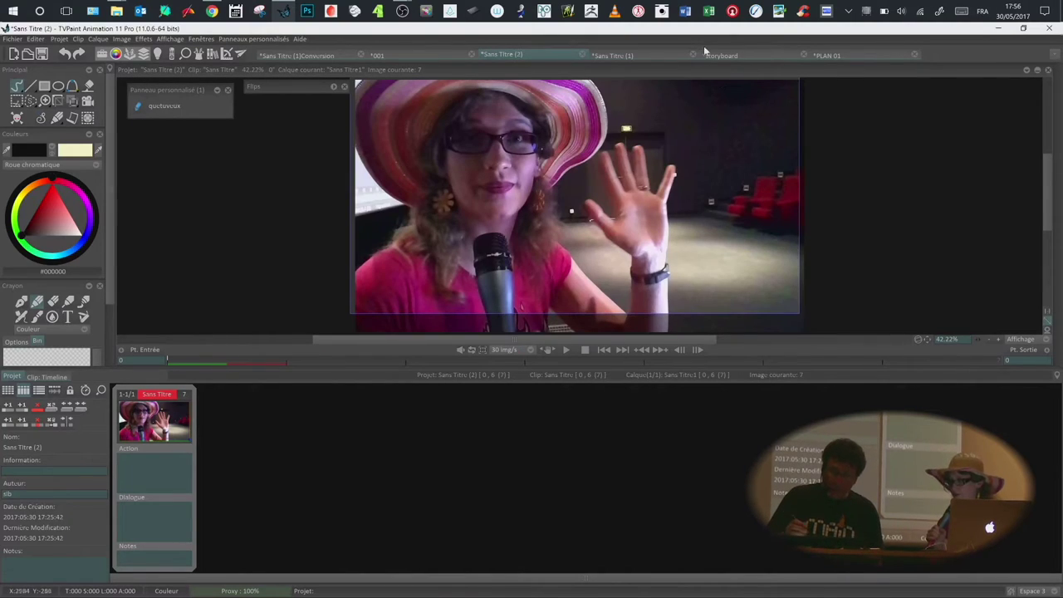
left_click(406, 56)
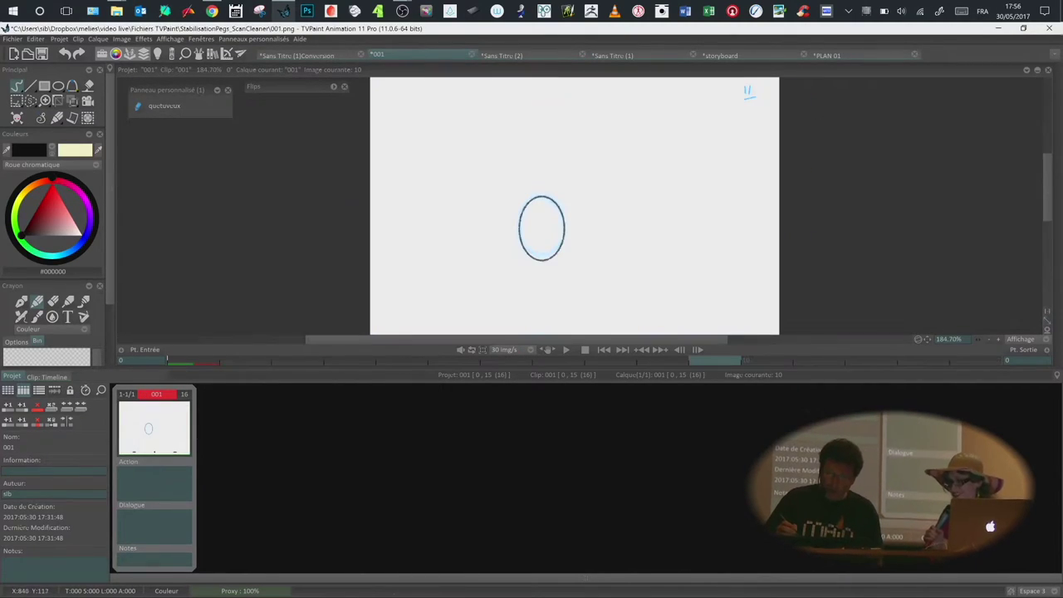
left_click(808, 57)
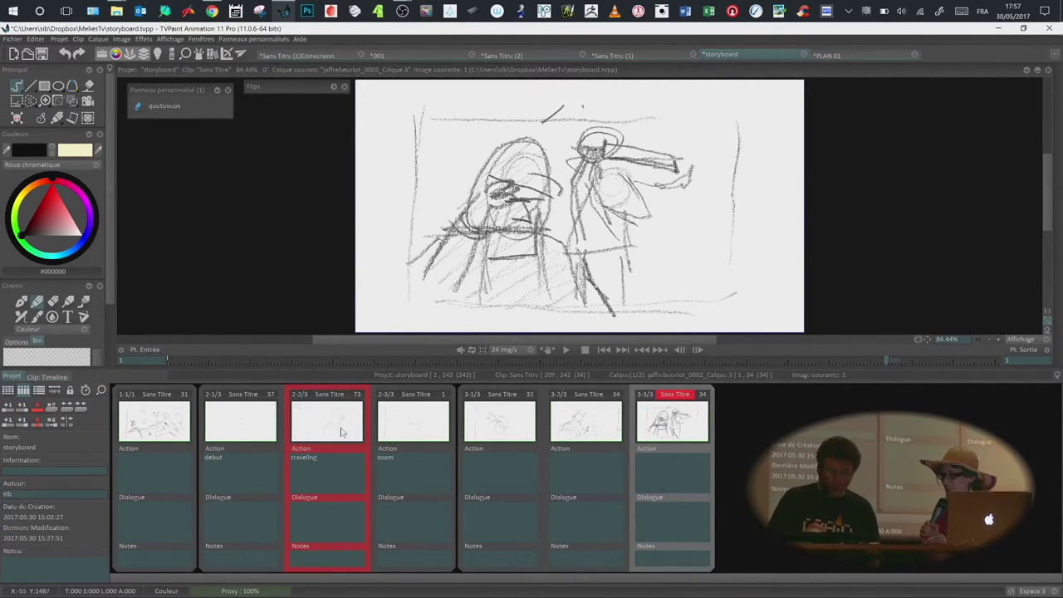
Step: Open scene 2's zoom clip with the Camera tool active and extend its drawing layer to 35 frames
double_click(416, 430)
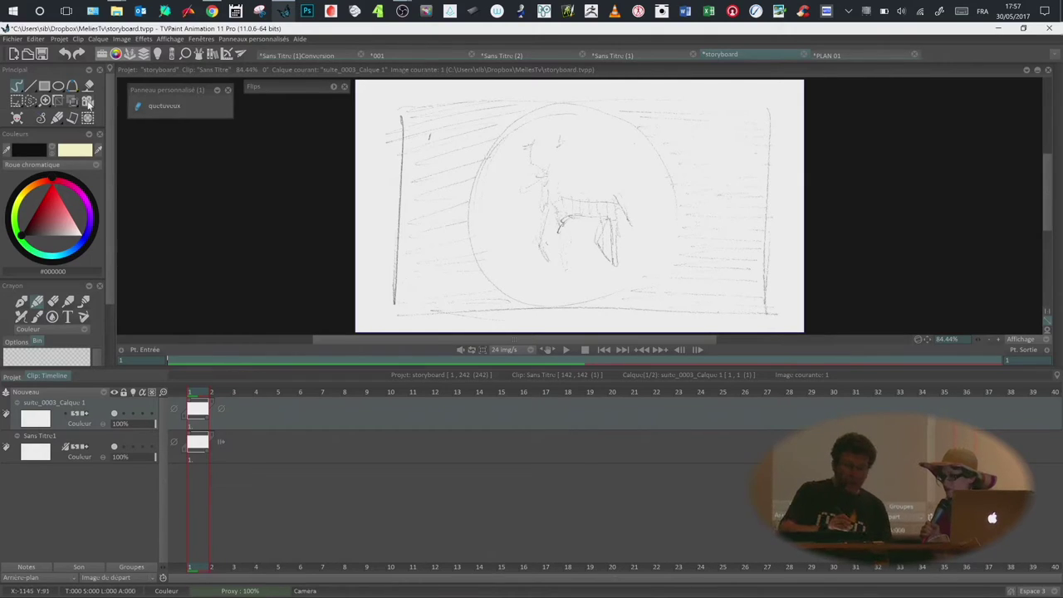
left_click(88, 101)
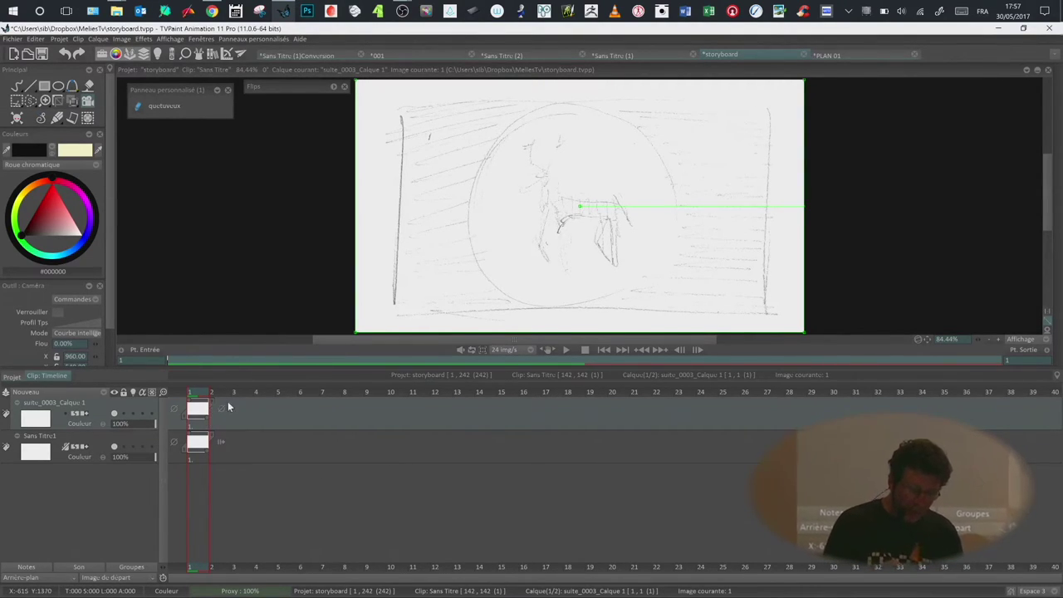
left_click_drag(212, 421, 958, 405)
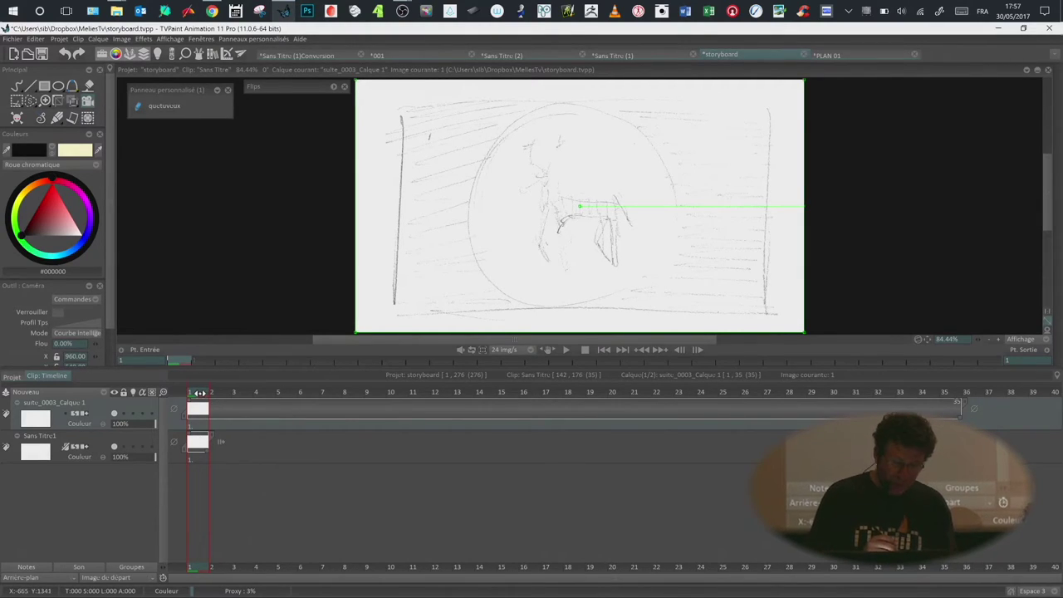
Step: At frame 35, add a second camera position near the first and enlarge its frame beyond the drawing's edges
mouse_move(202, 394)
left_mouse_down()
mouse_move(963, 364)
mouse_move(949, 363)
left_mouse_up()
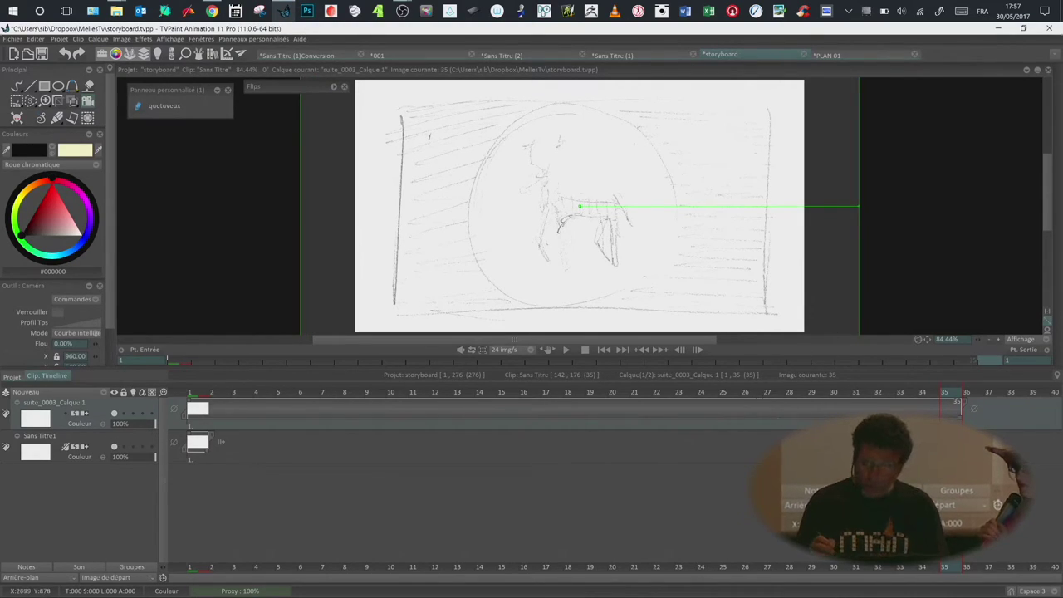
key("alt")
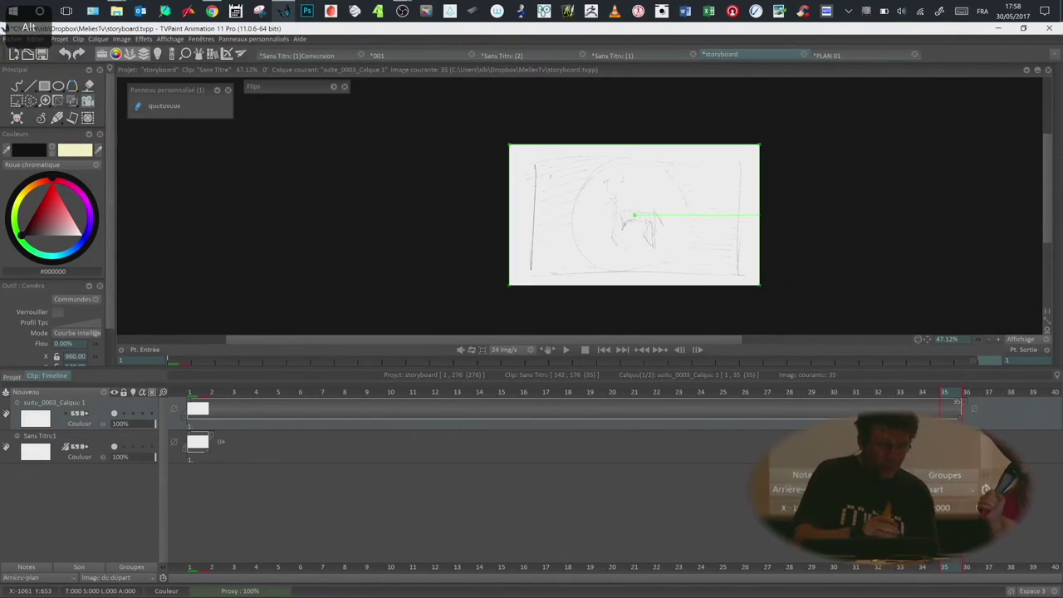
mouse_move(633, 215)
left_mouse_down()
mouse_move(654, 242)
mouse_move(628, 217)
left_mouse_up()
left_click_drag(755, 288, 753, 256)
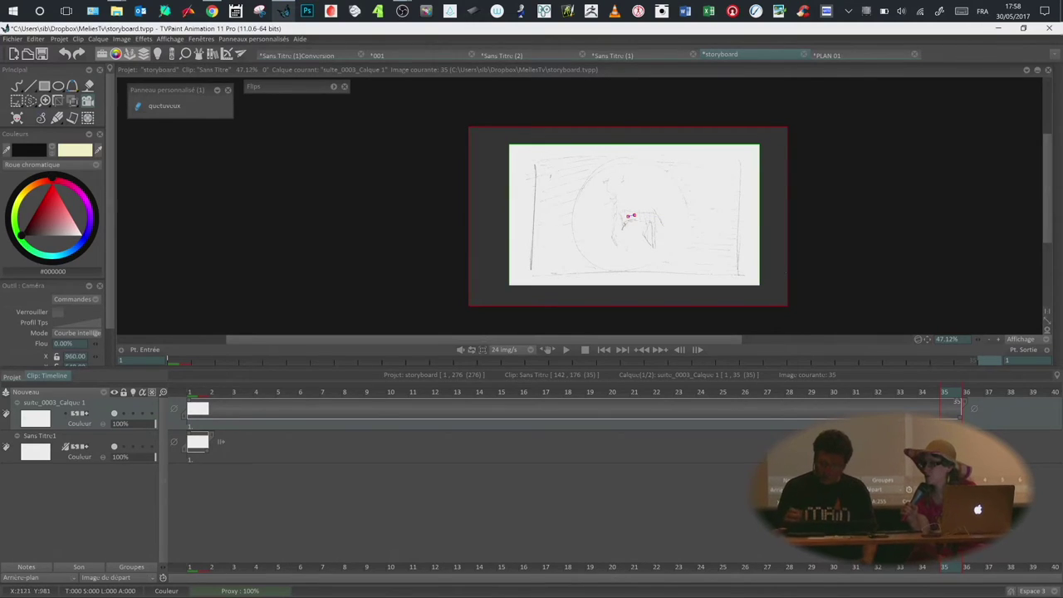
Step: Preview the camera's zoom-out by scrubbing back to frame 15 and playing the clip
left_click_drag(945, 406, 503, 422)
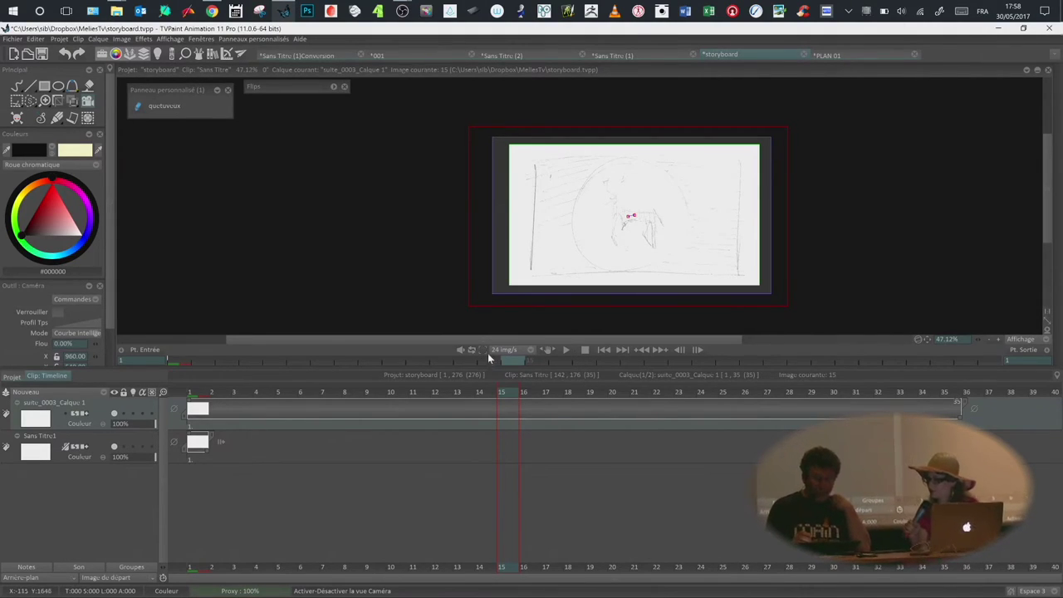
left_click(568, 350)
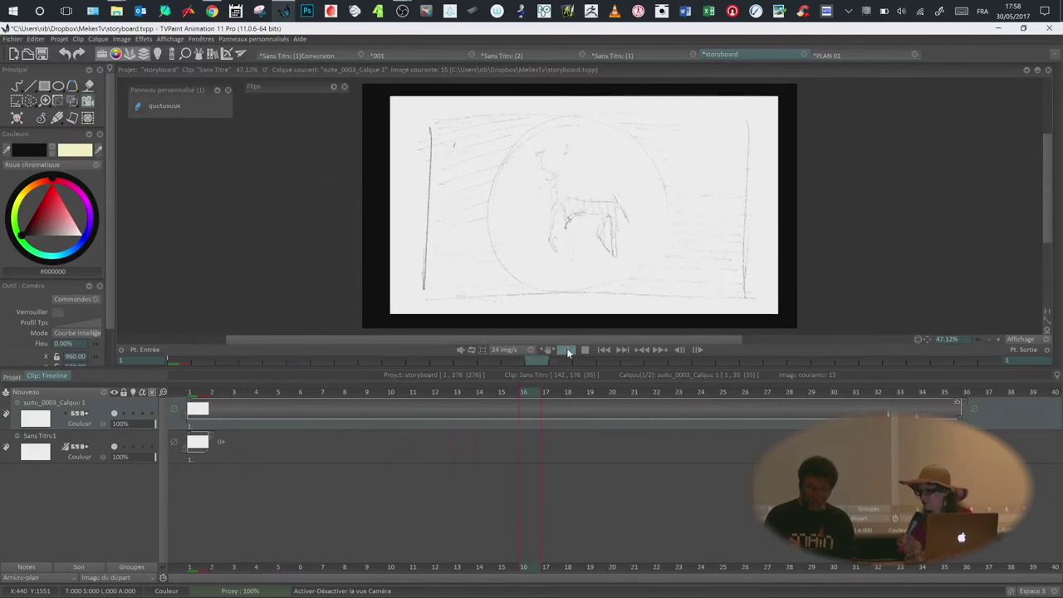
left_click(570, 352)
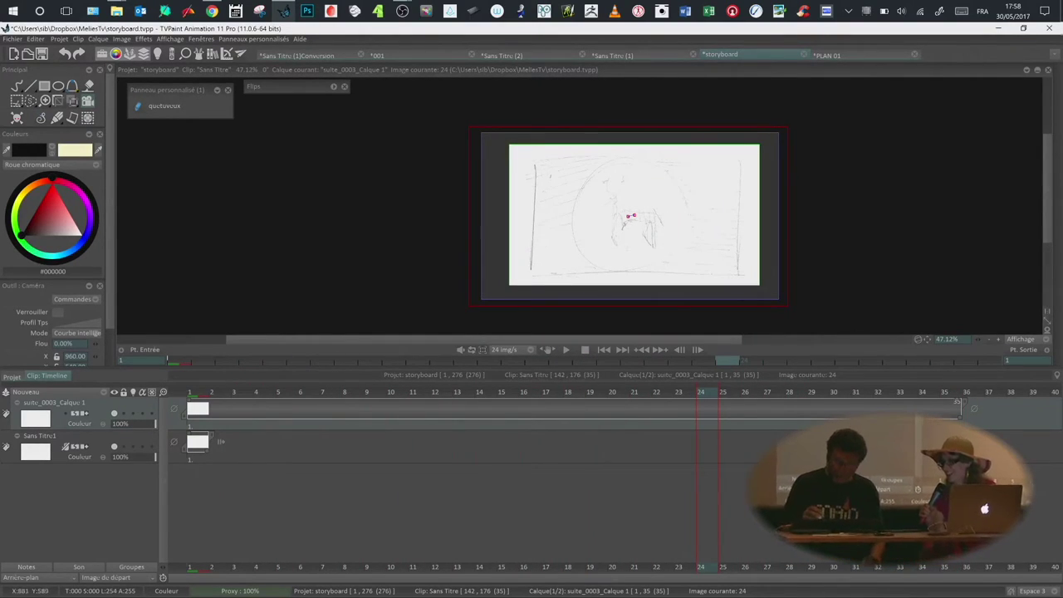
Step: Try shifting the camera path's two points around the deer, undoing adjustments between attempts
left_click_drag(631, 216, 601, 210)
left_click(601, 210)
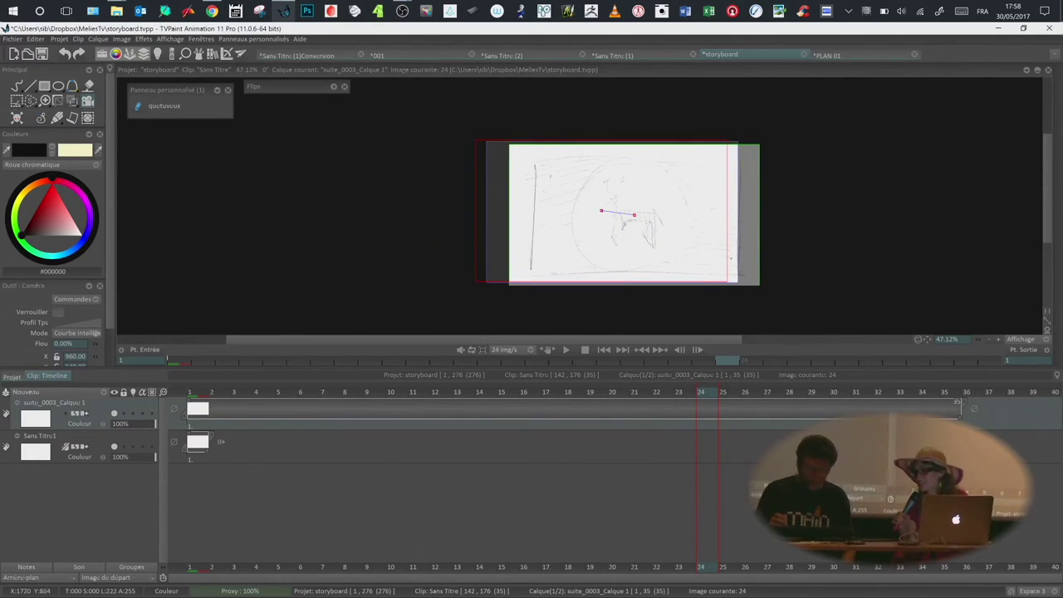
key("ctrl+z")
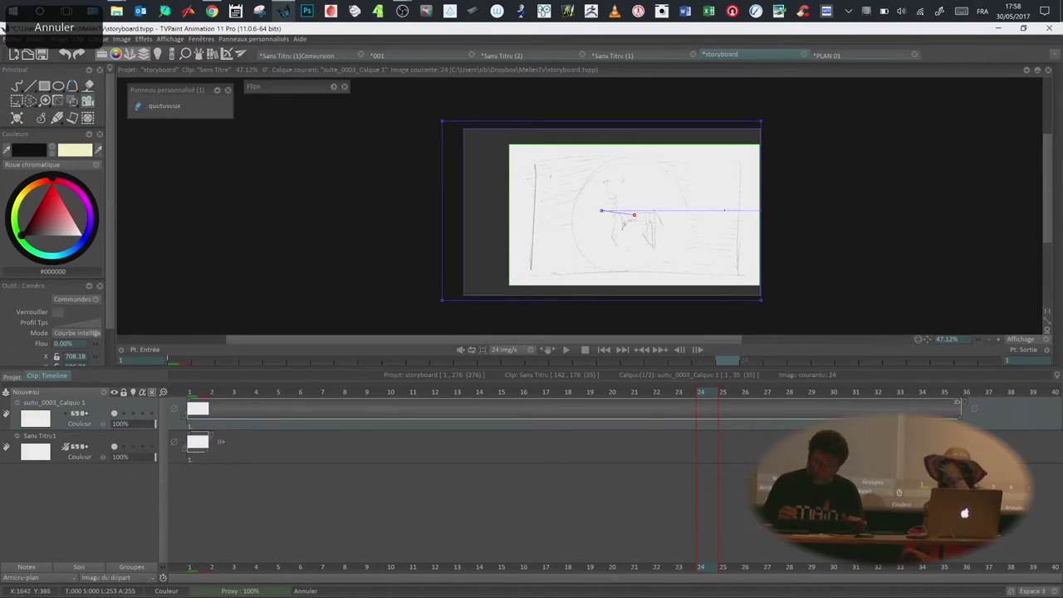
key("ctrl+z")
key("ctrl+z")
key("ctrl+z")
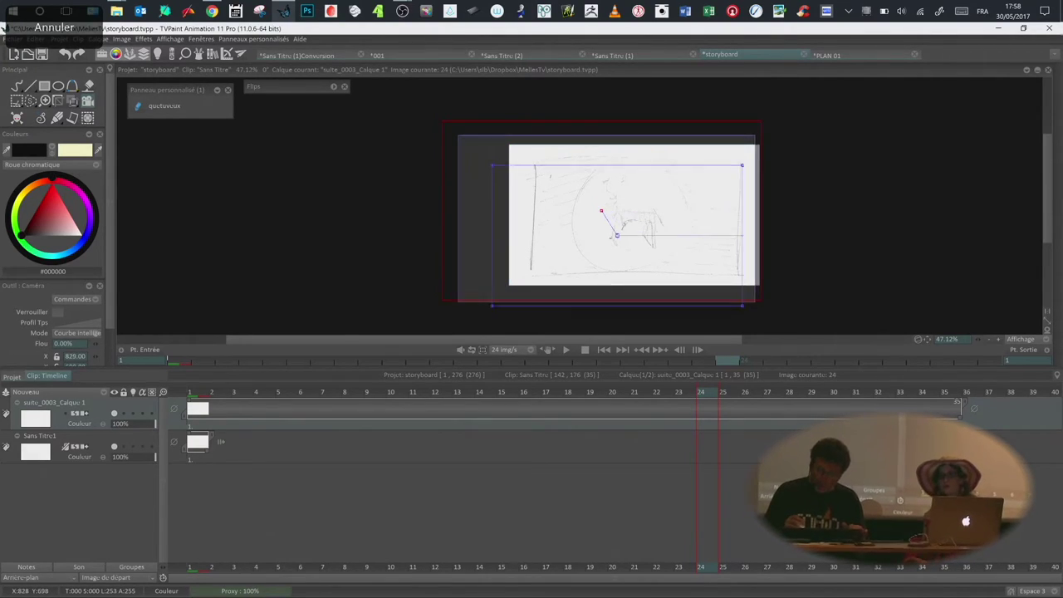
key("ctrl+z")
key("ctrl+z")
key("ctrl+z")
key("ctrl+z")
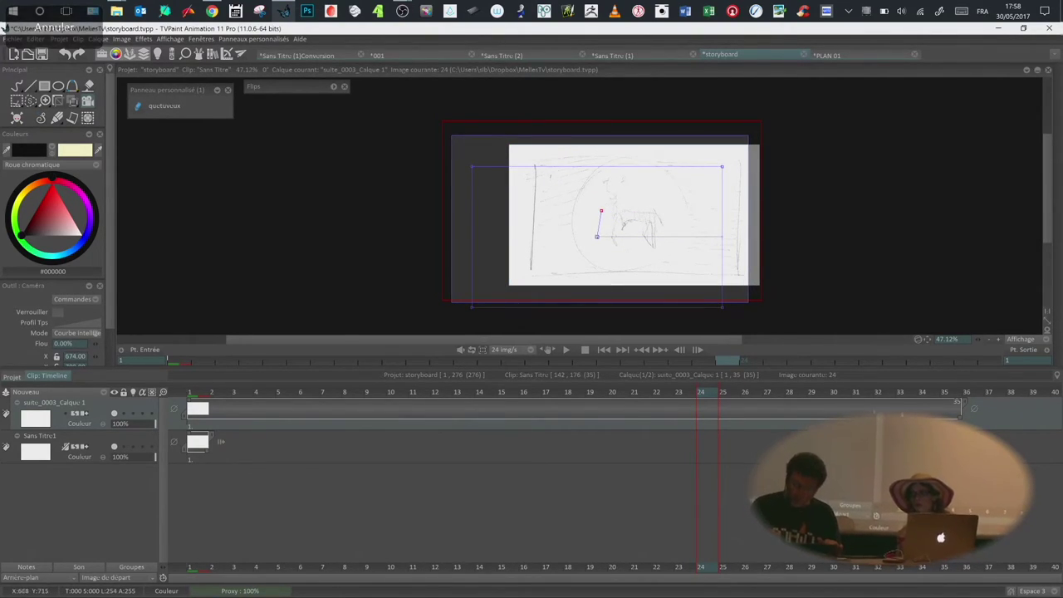
Step: Reduce the camera path to a single wide frame centred near the deer and extending beyond the drawing
key("ctrl+z")
key("ctrl+z")
key("ctrl+z")
key("ctrl+z")
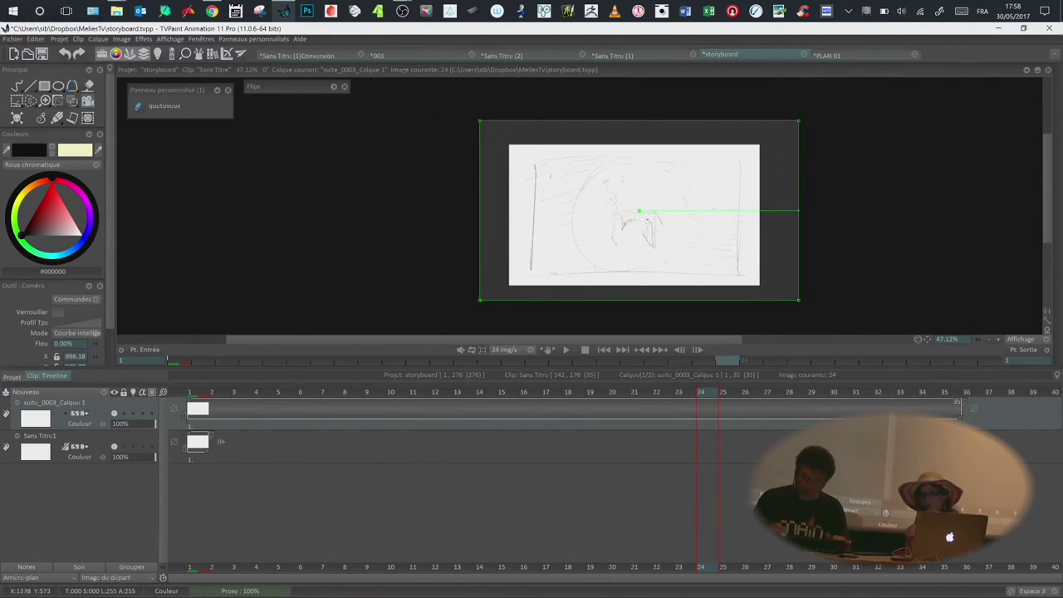
Step: Add a second camera position slightly to the right of the first and shrink its frame to create a zoom-in
key("ctrl+z")
key("ctrl+z")
key("ctrl+z")
key("ctrl+z")
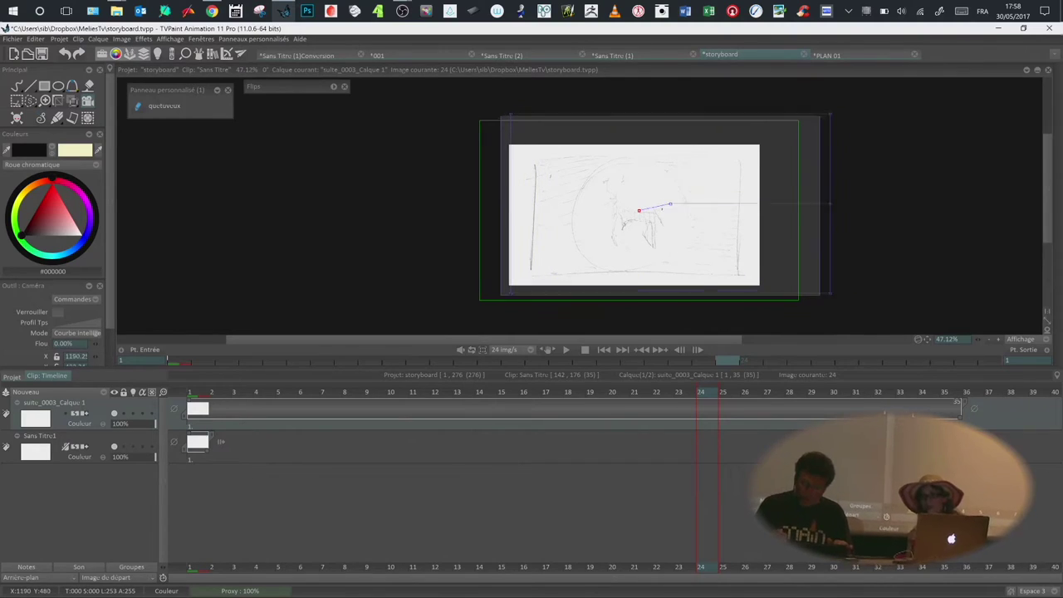
key("ctrl+z")
key("ctrl+z")
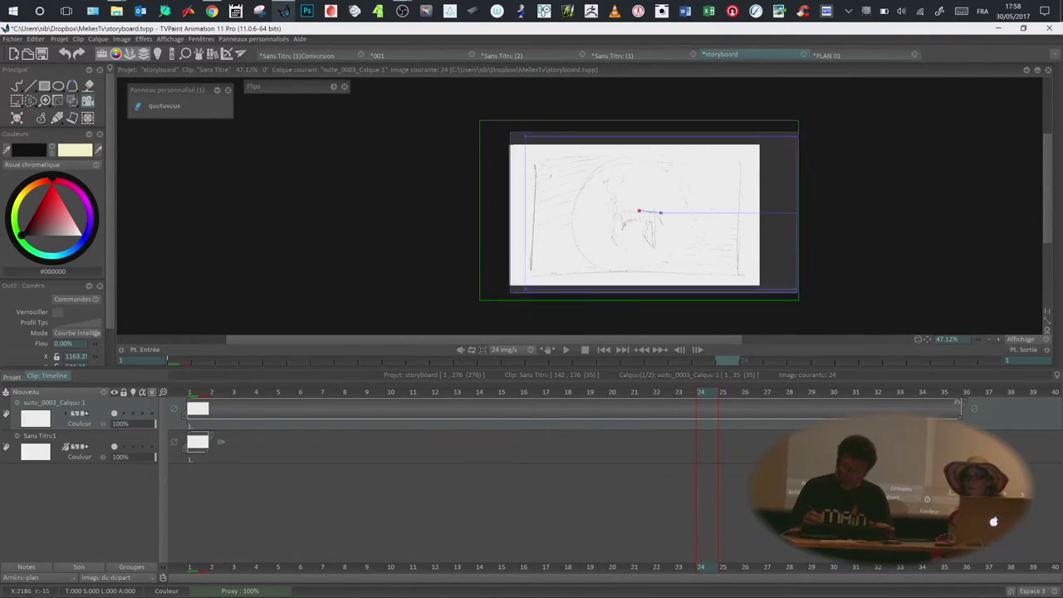
key("ctrl+z")
key("ctrl+z")
key("ctrl+z")
key("ctrl+z")
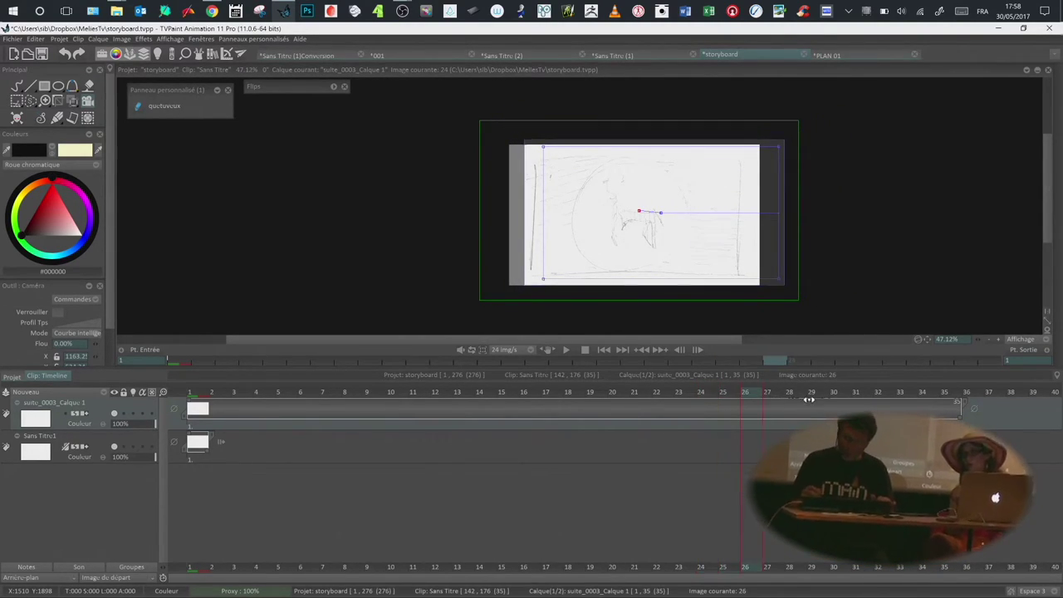
Step: Play the revised camera move from the beginning of the clip
left_click_drag(382, 379, 191, 383)
left_click(566, 350)
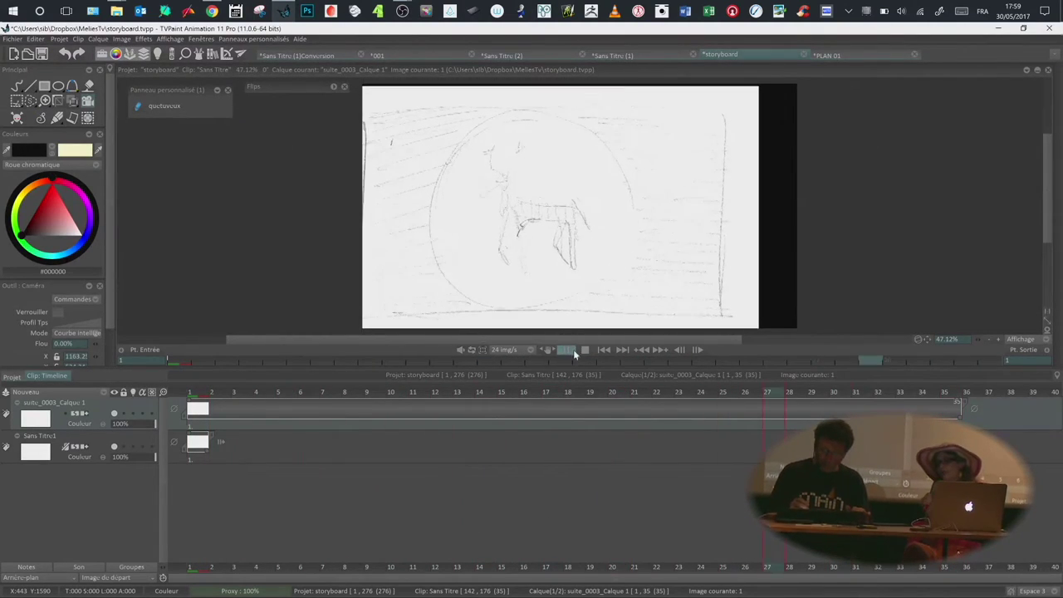
key("space")
key("space")
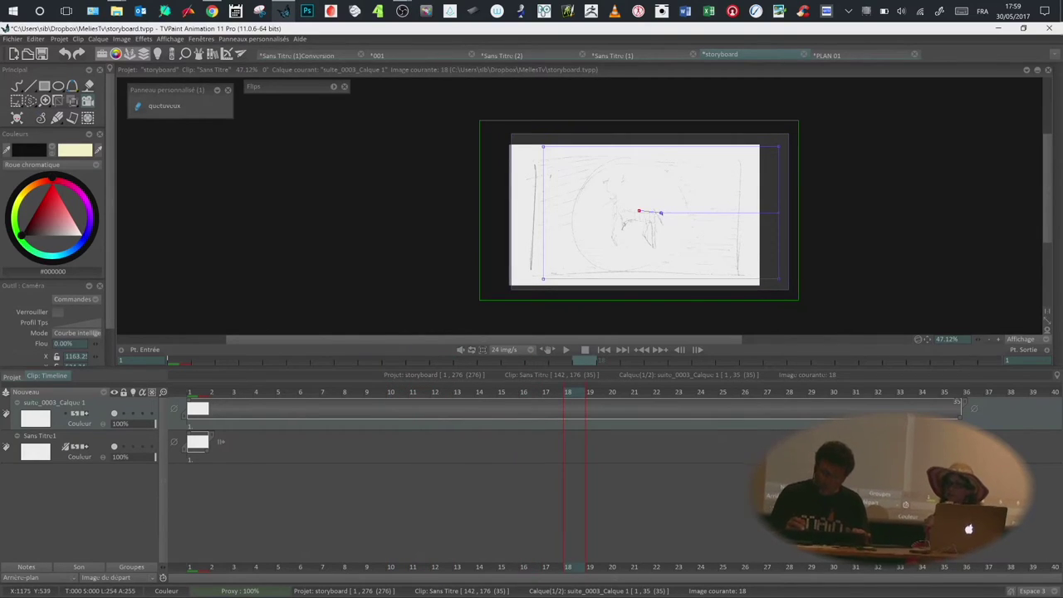
Step: Move the second camera position slightly down and left, and enlarge its frame almost to the first frame's size
left_click_drag(660, 212, 649, 218)
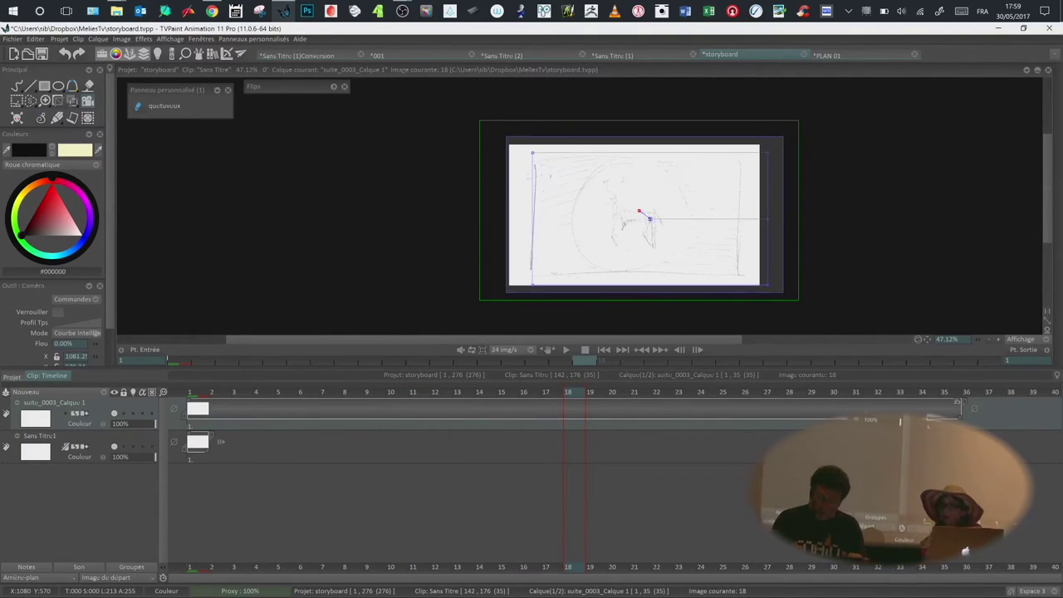
left_click_drag(769, 152, 797, 130)
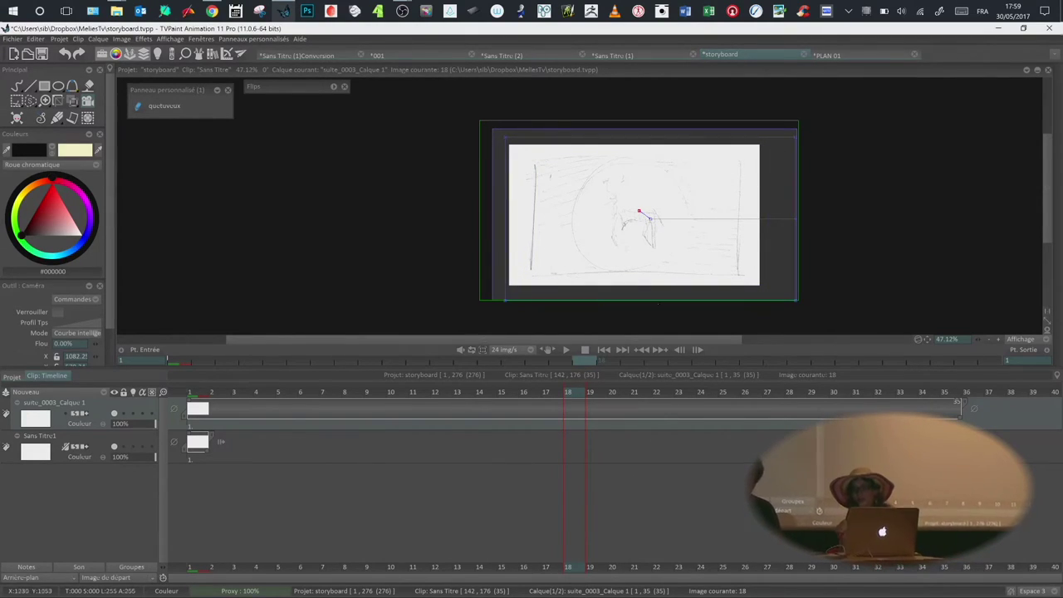
Step: Delete one camera position, centre the remaining one near the deer, and reduce its frame to slightly beyond the drawing's edges
left_click_drag(578, 386, 645, 396)
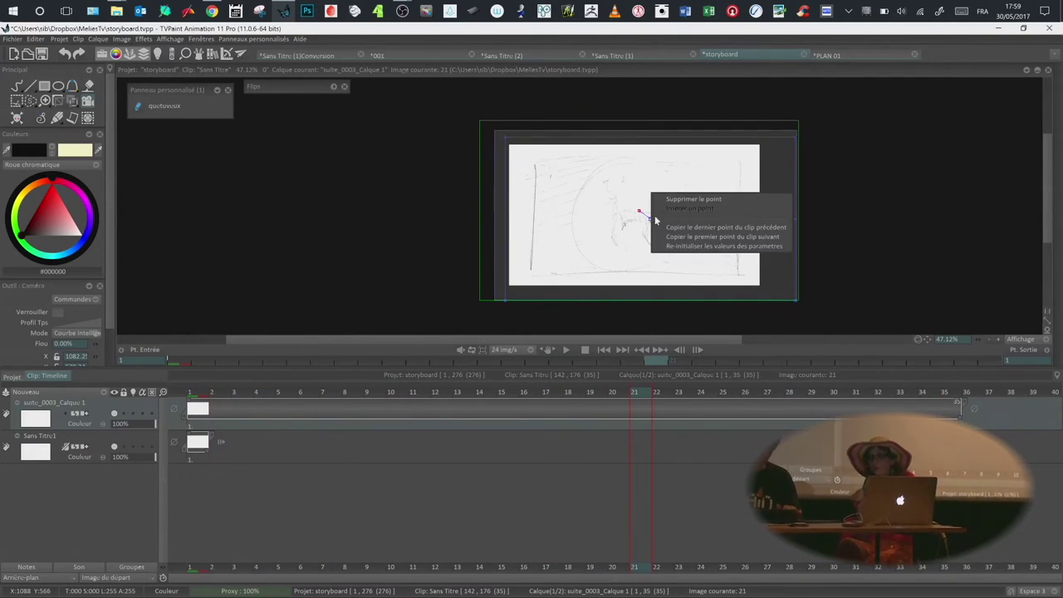
left_click_drag(650, 218, 639, 217)
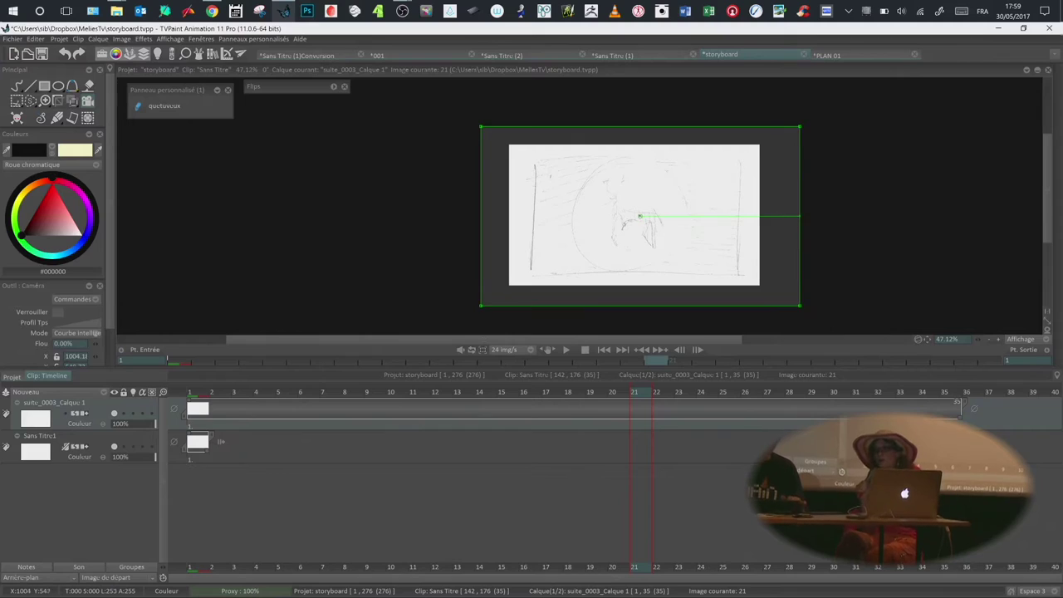
left_click_drag(798, 127, 778, 138)
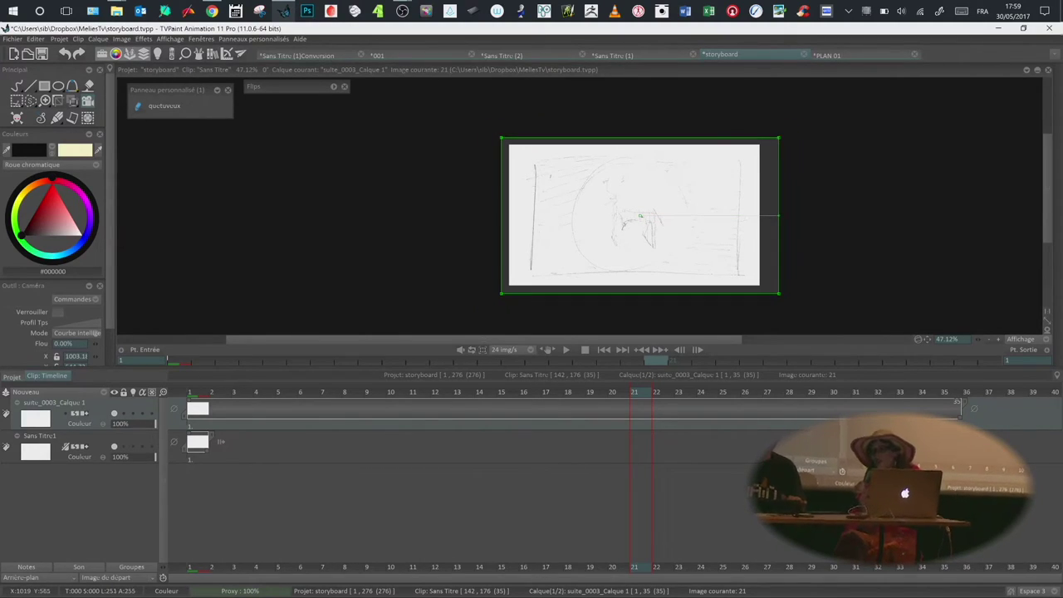
Step: Add a second camera position up and left of the first with a smaller frame, and scrub the clip back to frame 1
mouse_move(639, 217)
left_mouse_down()
mouse_move(636, 225)
mouse_move(629, 202)
left_mouse_up()
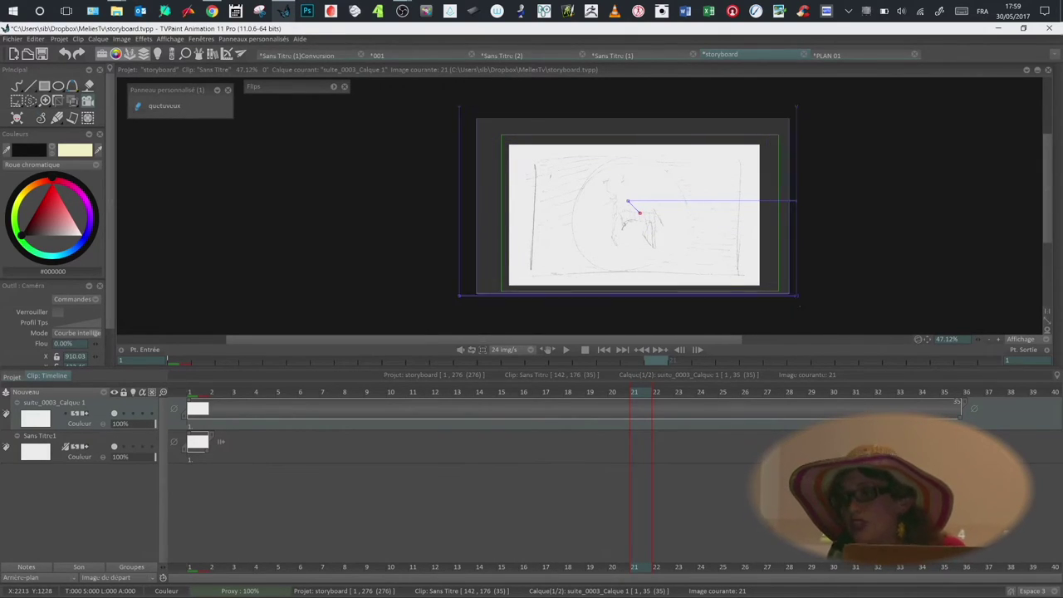
left_click(885, 409)
mouse_move(888, 409)
left_mouse_down()
mouse_move(259, 388)
mouse_move(428, 391)
mouse_move(277, 391)
left_mouse_up()
left_click(197, 423)
Step: In the project view, shift both of the zoom clip's camera positions slightly down and play the storyboard into the following clip
left_click(11, 375)
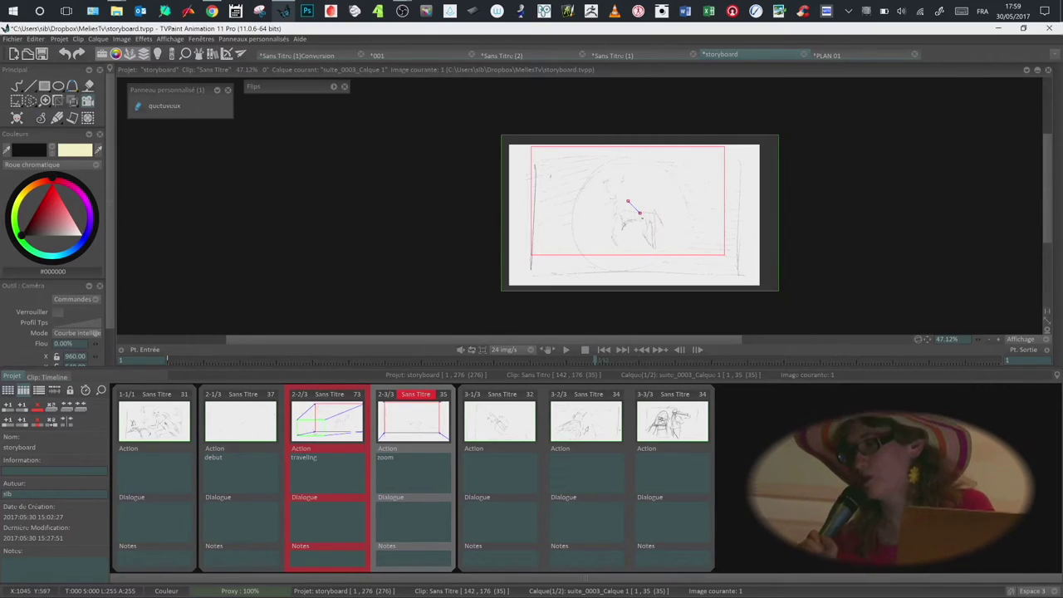
left_click_drag(639, 212, 642, 219)
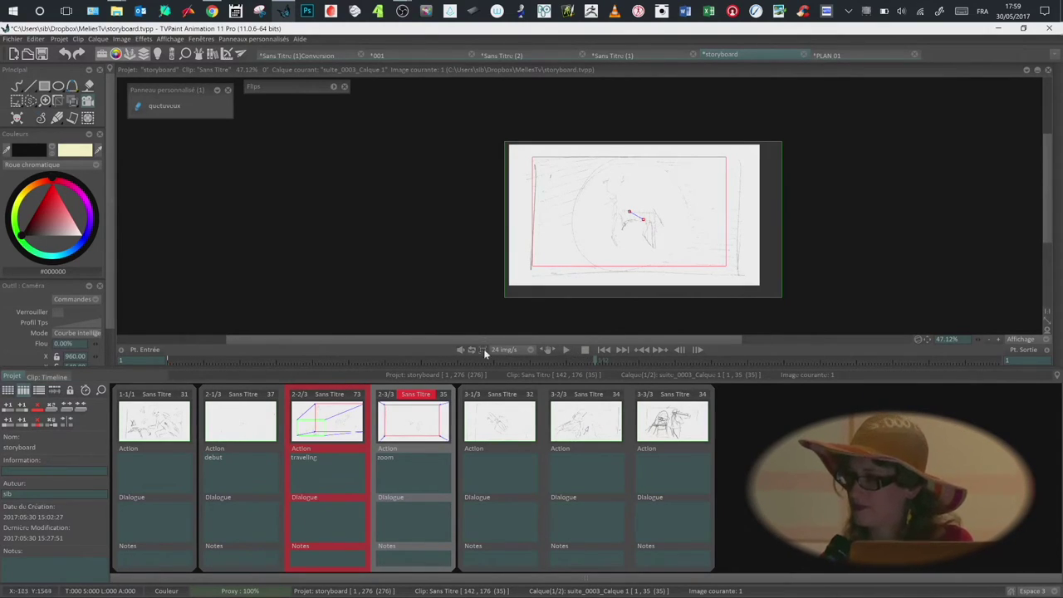
left_click(565, 350)
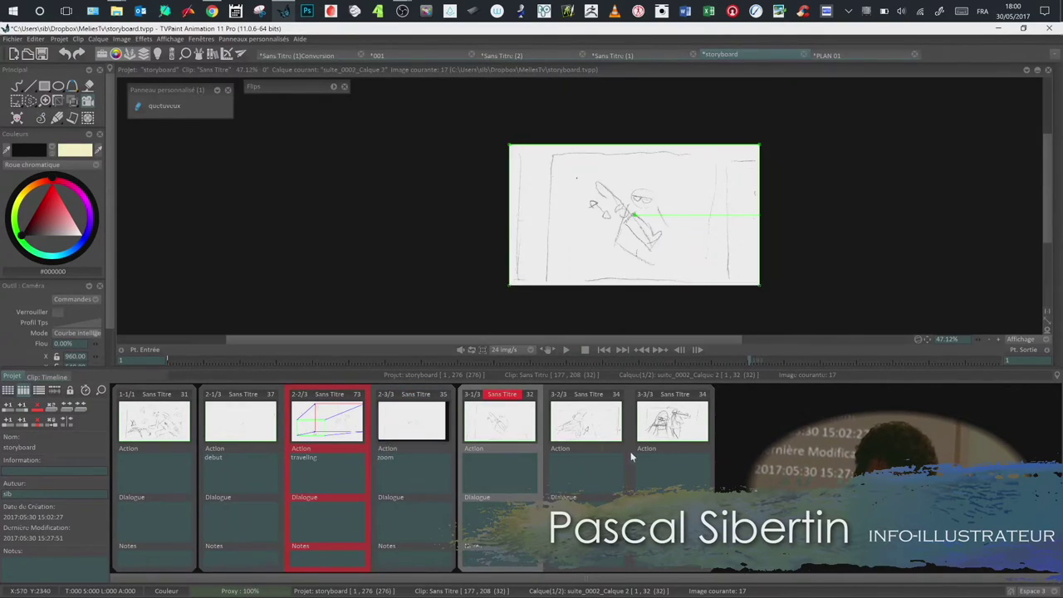
Step: Open the storyboard's zoom clip in its own timeline and play it back
double_click(426, 427)
left_click(569, 350)
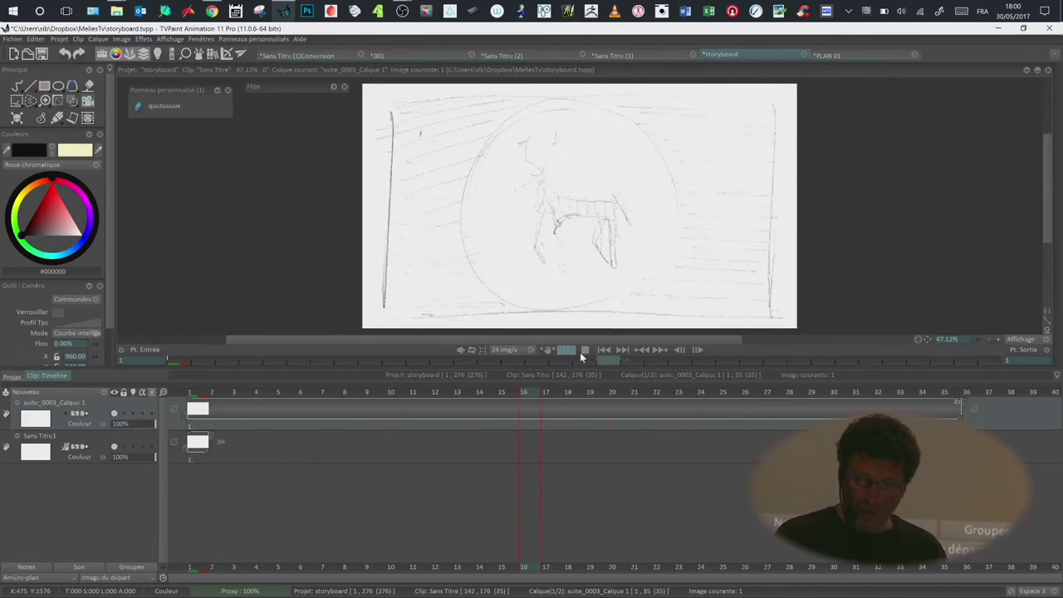
left_click(666, 324)
Step: Switch to the PLAN 01 project and play back its rough animation, then stop it
left_click(831, 57)
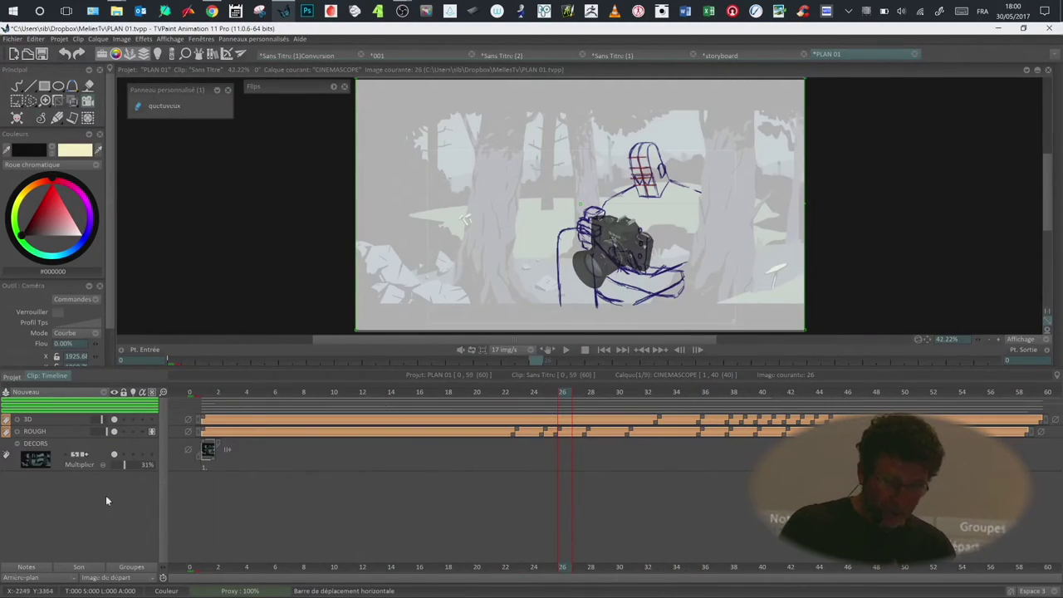
left_click(565, 350)
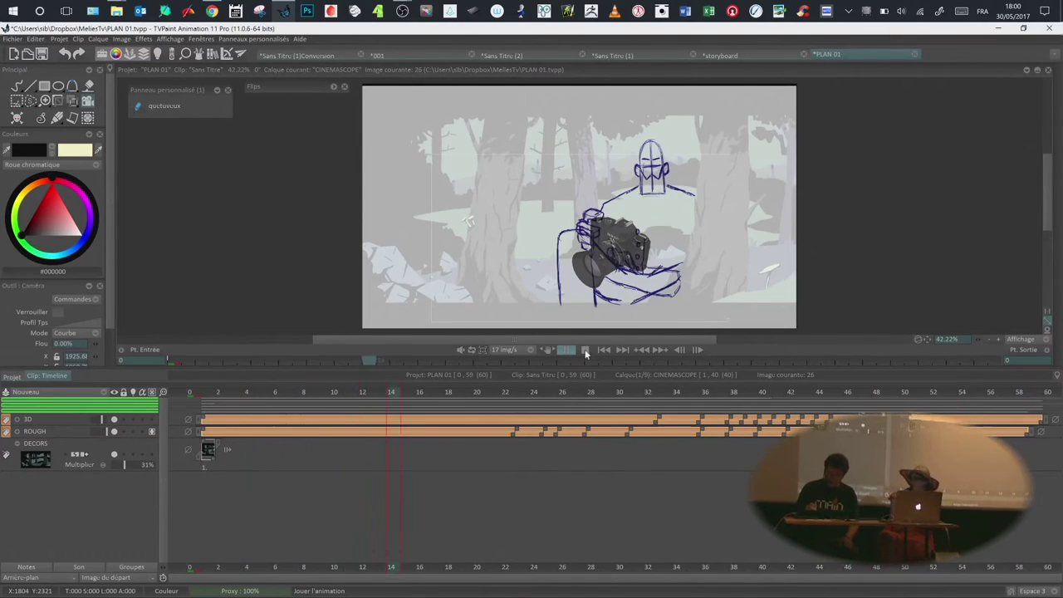
key("space")
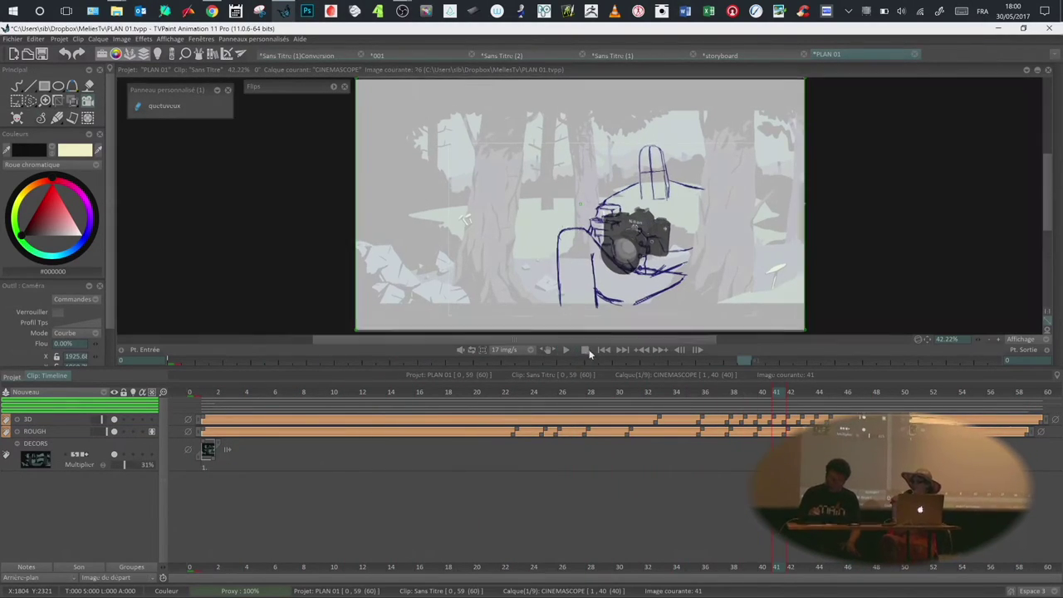
Step: Hide the ROUGH and 3D layers and unfold the green (Vert) colour group's layers in the timeline
left_click(114, 432)
left_click(114, 419)
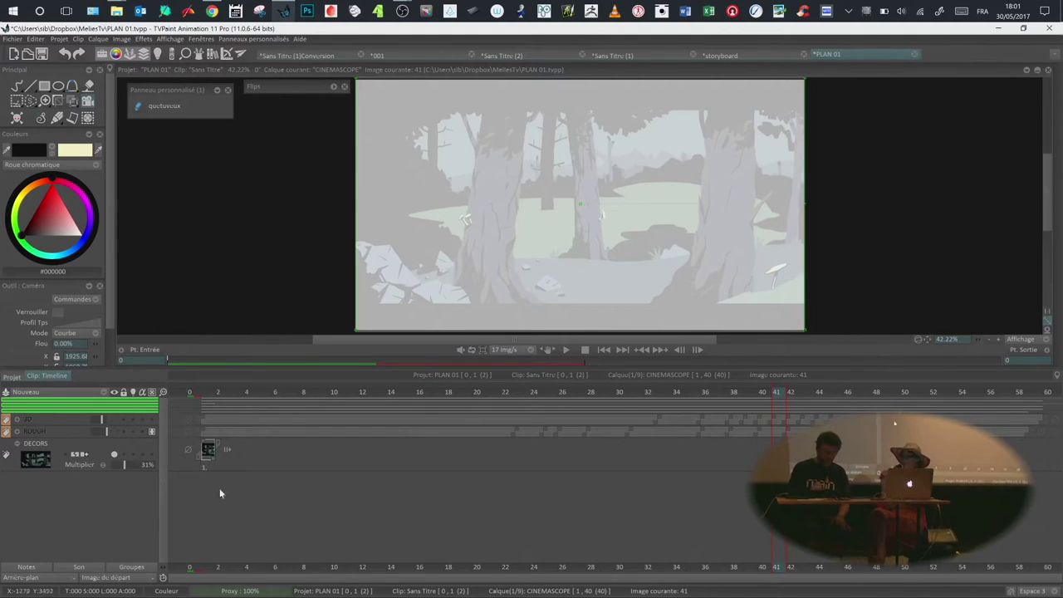
left_click(139, 567)
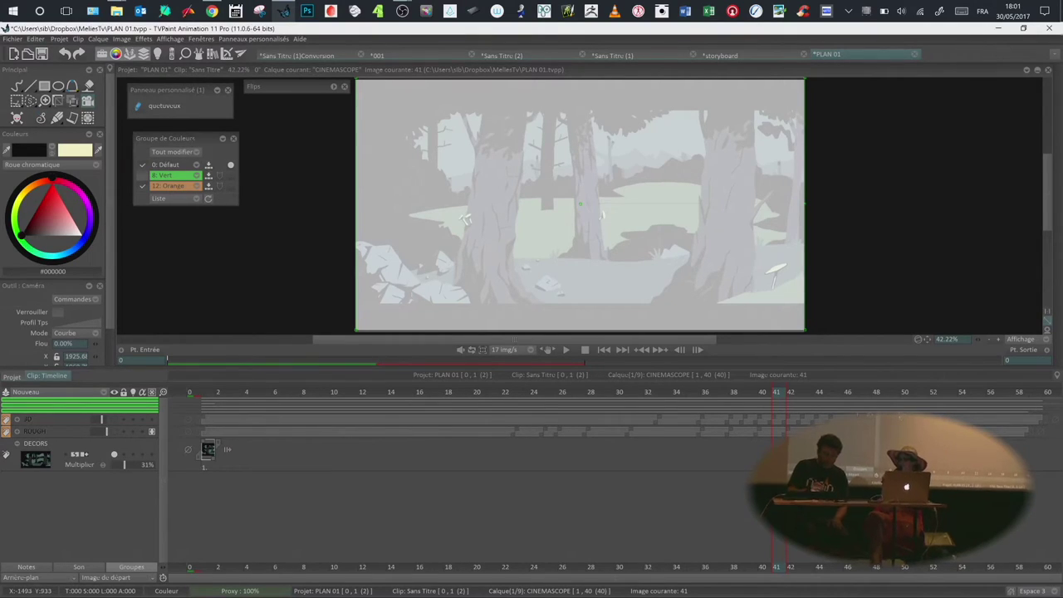
left_click(144, 175)
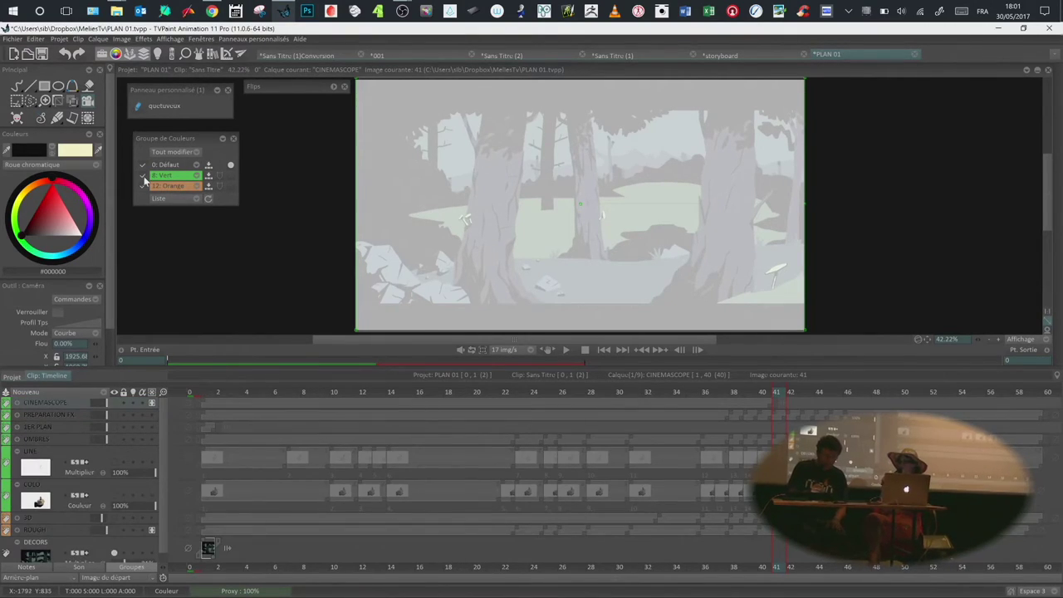
left_click(144, 176)
left_click(144, 176)
left_click(144, 176)
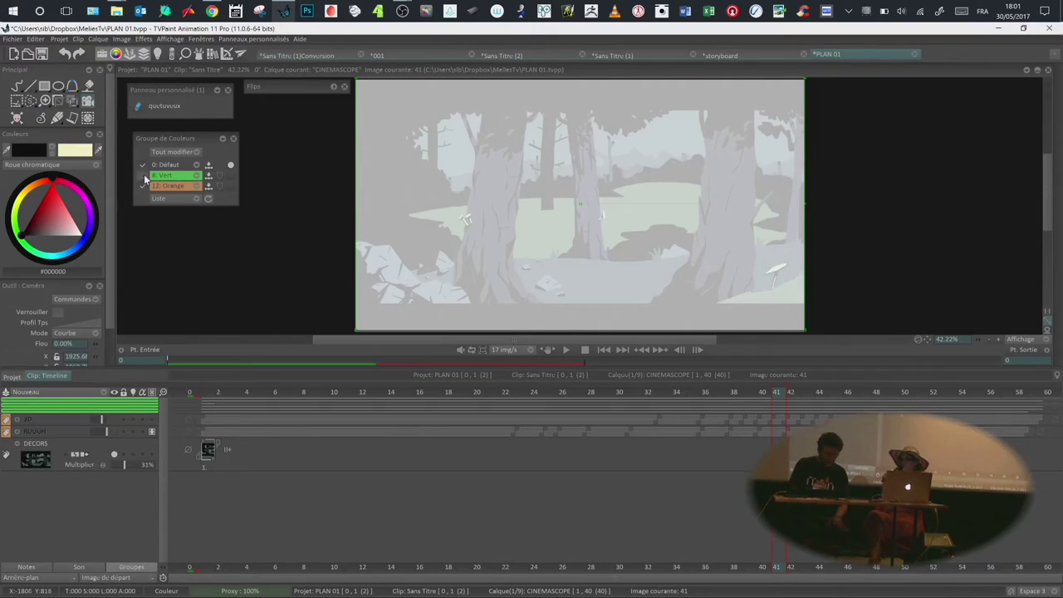
left_click(144, 176)
Step: Look at the group colours available for the CINEMASCOPE layer, and fold and unfold the green group
left_click(6, 404)
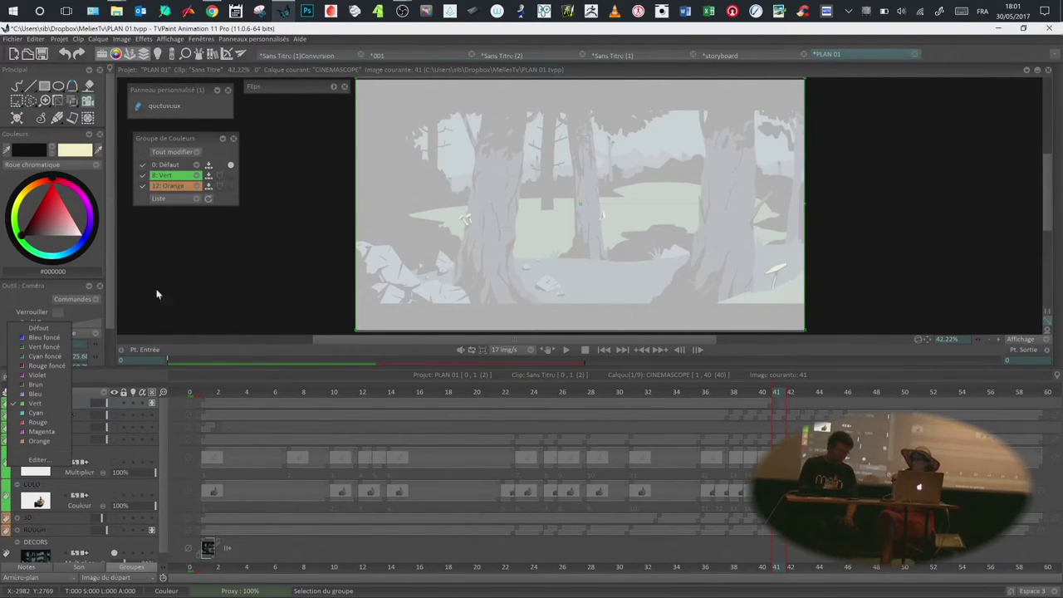
left_click(190, 145)
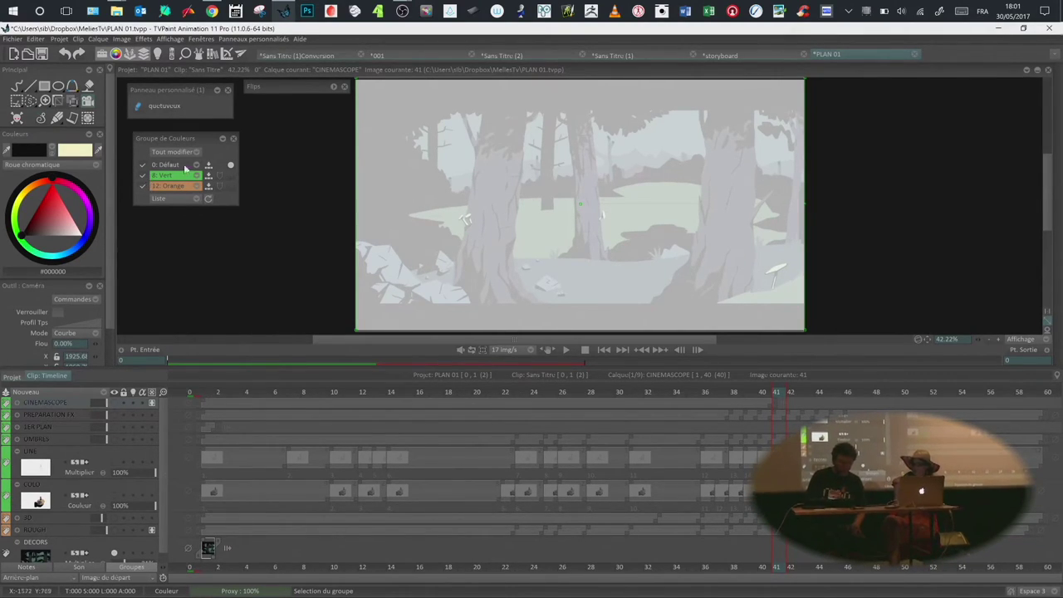
left_click_drag(174, 140, 178, 146)
left_click(147, 182)
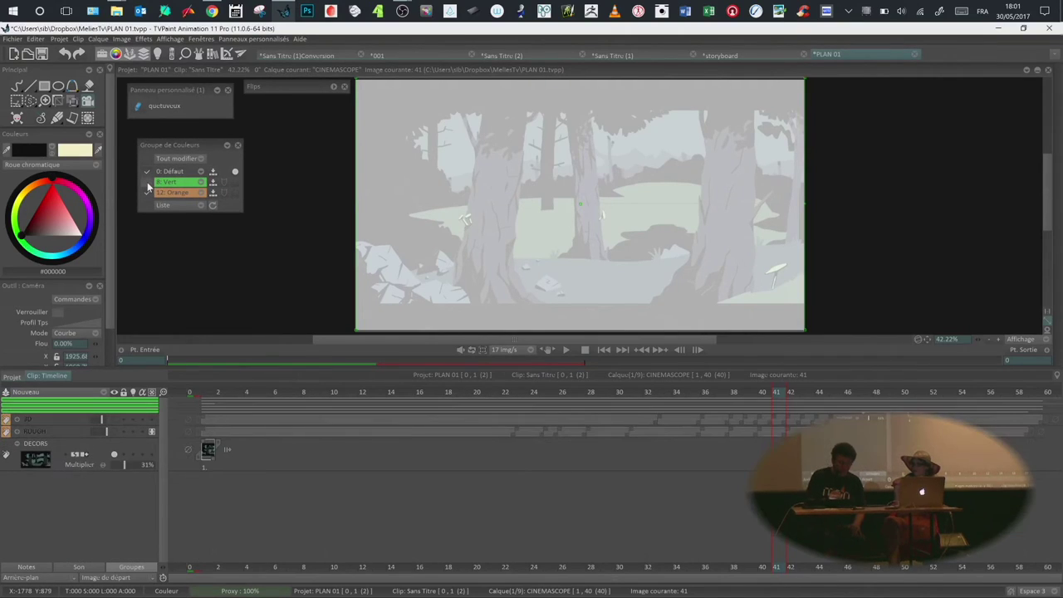
left_click(147, 182)
Step: Open the password protection prompt for the green group and dismiss it without setting a password
left_click(224, 183)
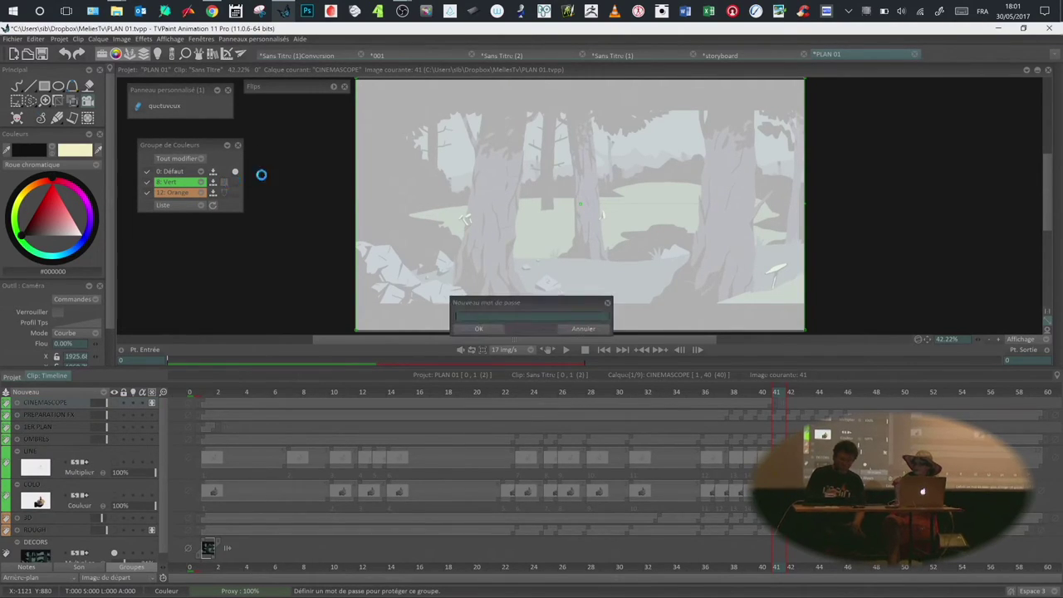
left_click(584, 329)
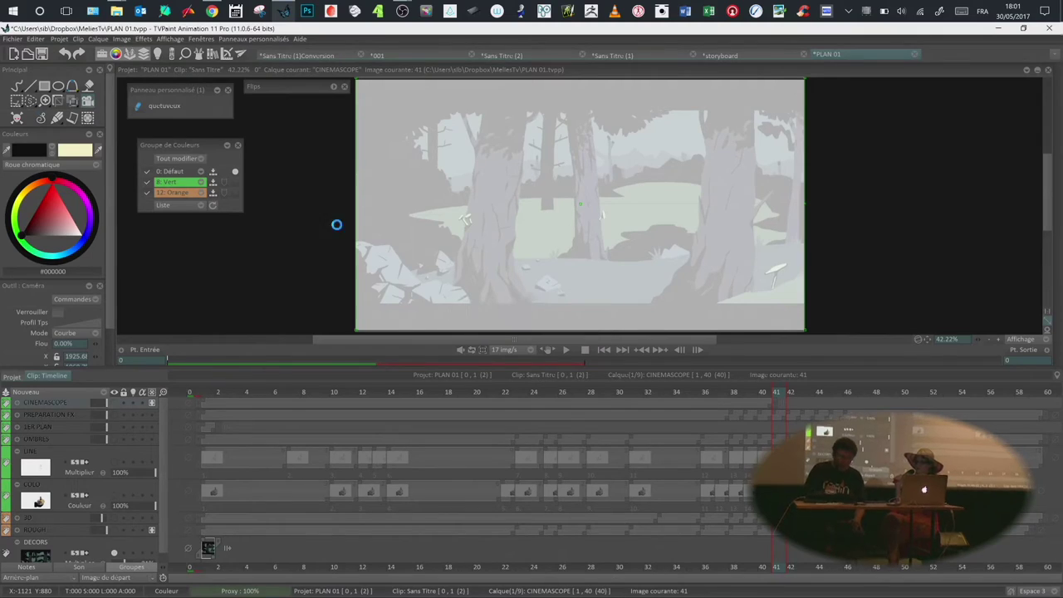
left_click_drag(178, 144, 185, 147)
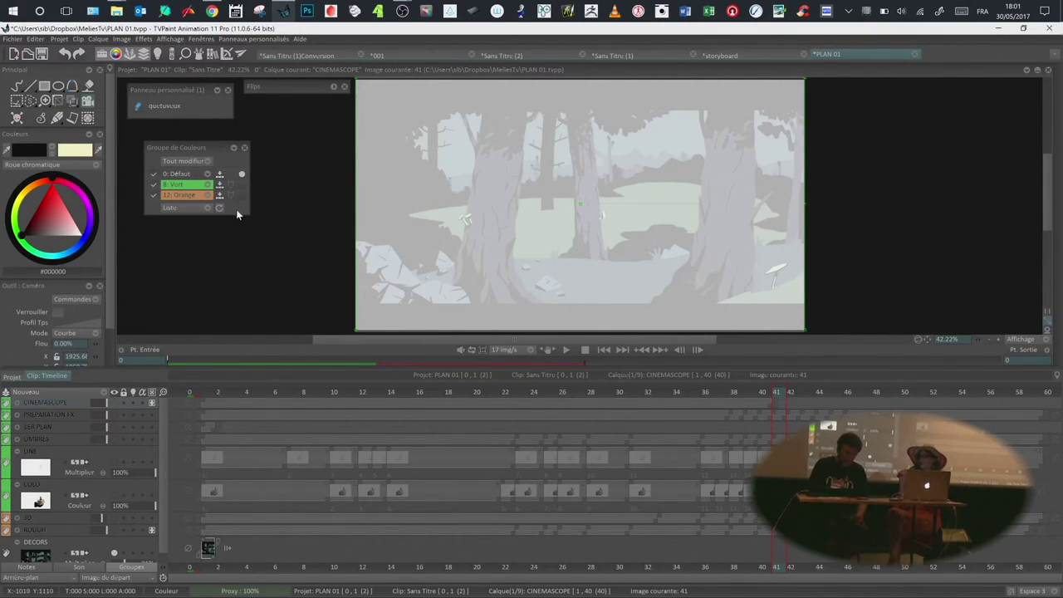
left_click_drag(210, 152, 200, 152)
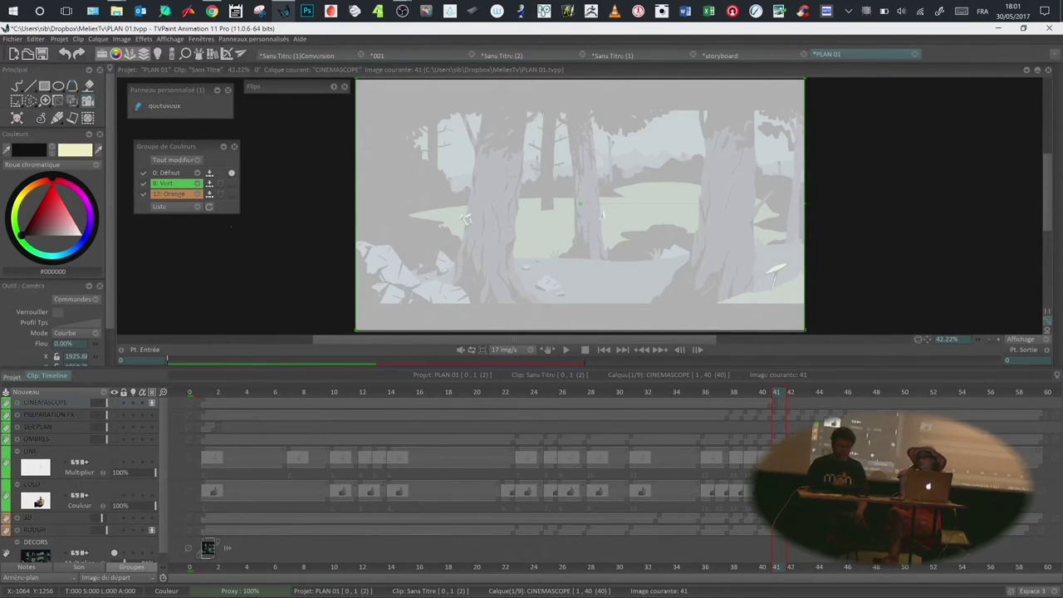
Step: Fold the orange group's layers in the timeline and make the green group visible in the image
left_click(144, 184)
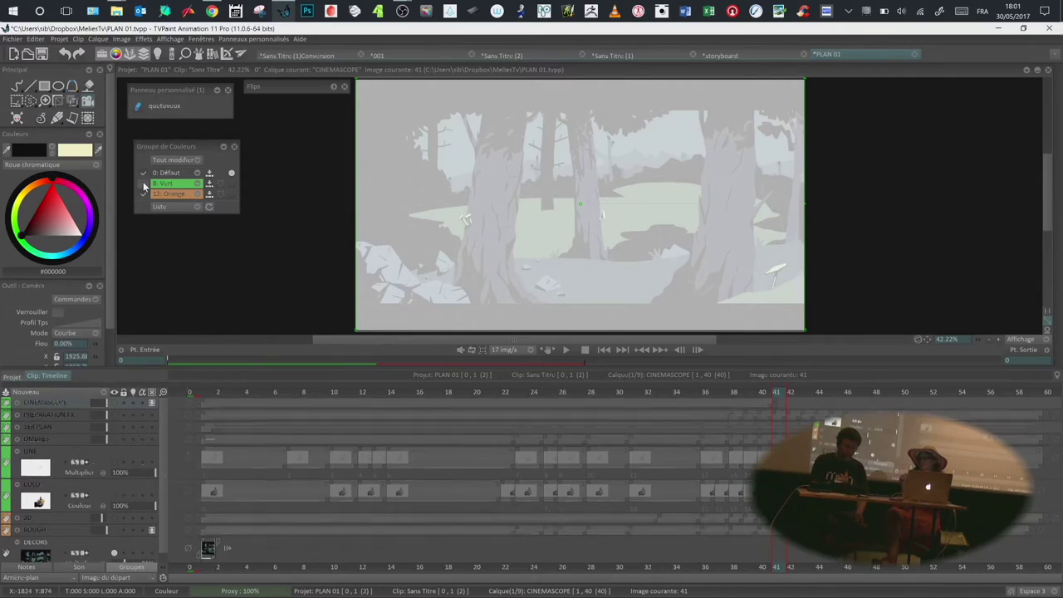
left_click(143, 187)
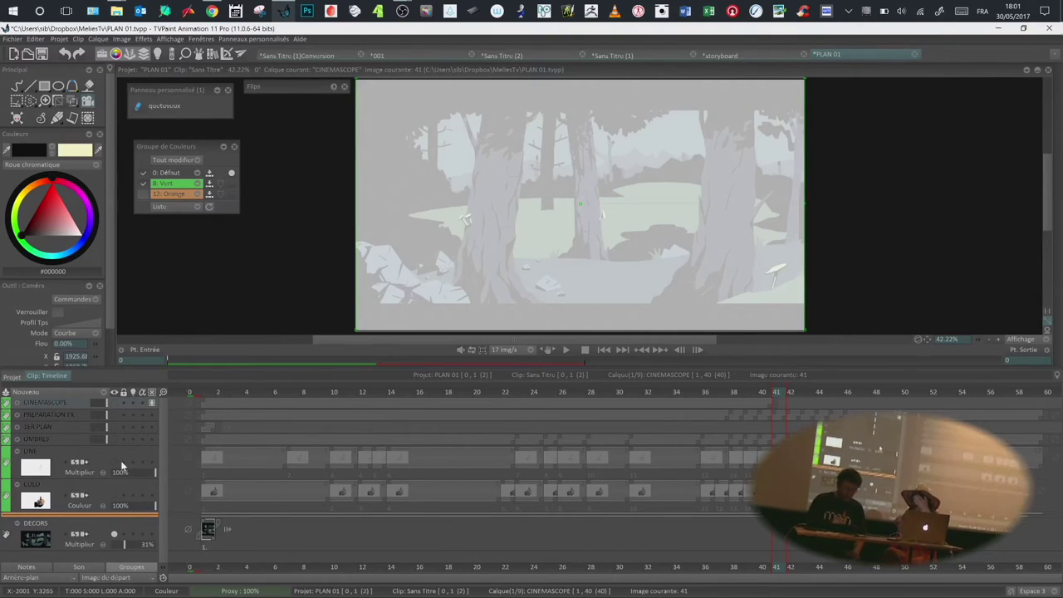
left_click(231, 185)
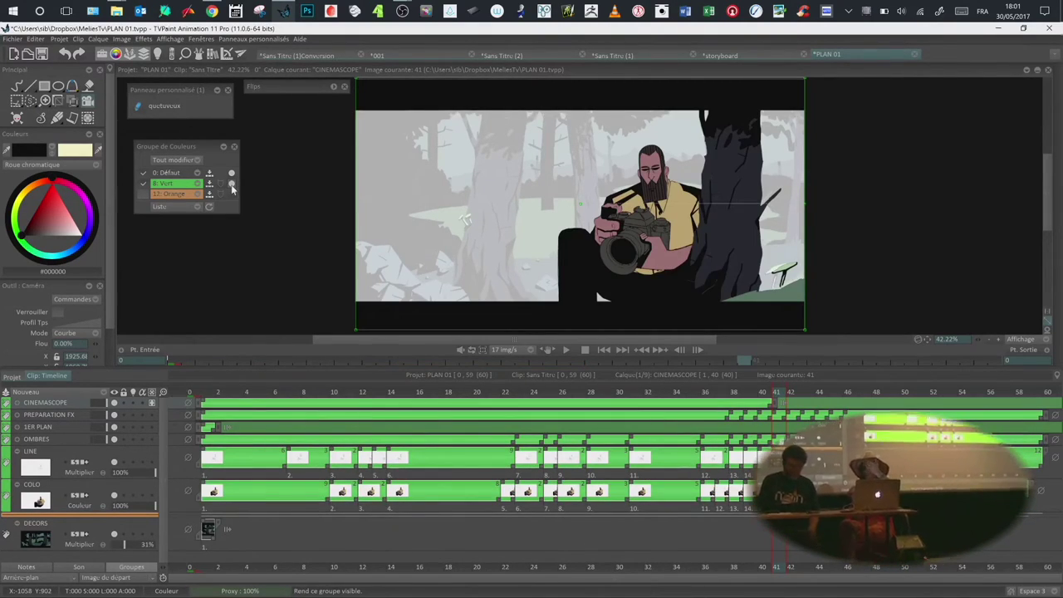
left_click(231, 185)
left_click(232, 185)
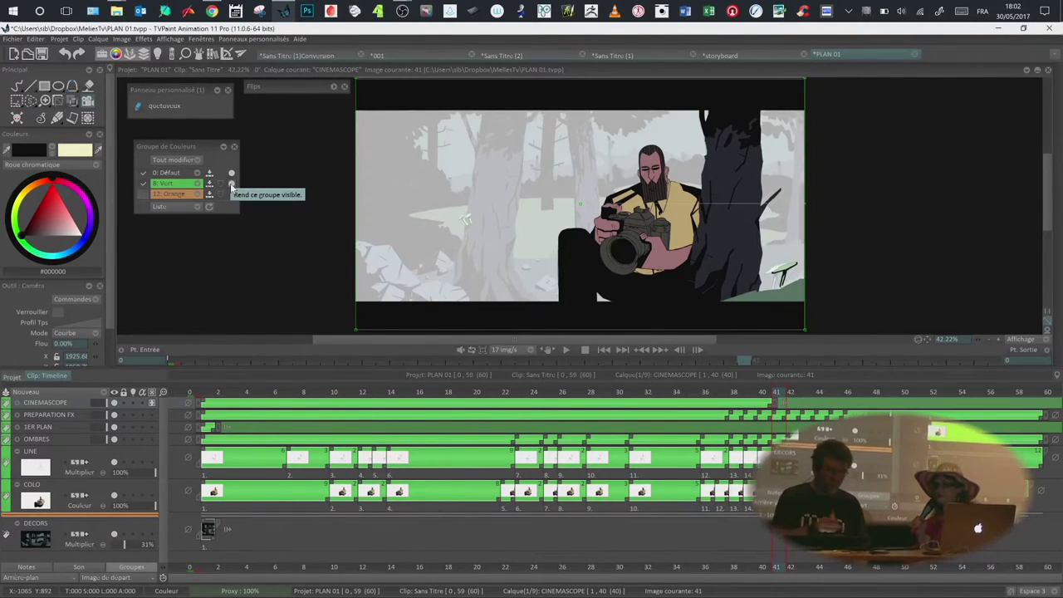
Step: Switch the green group's visibility off and on repeatedly to compare the frame with and without its layers, ending with it visible
left_click_drag(176, 146, 168, 147)
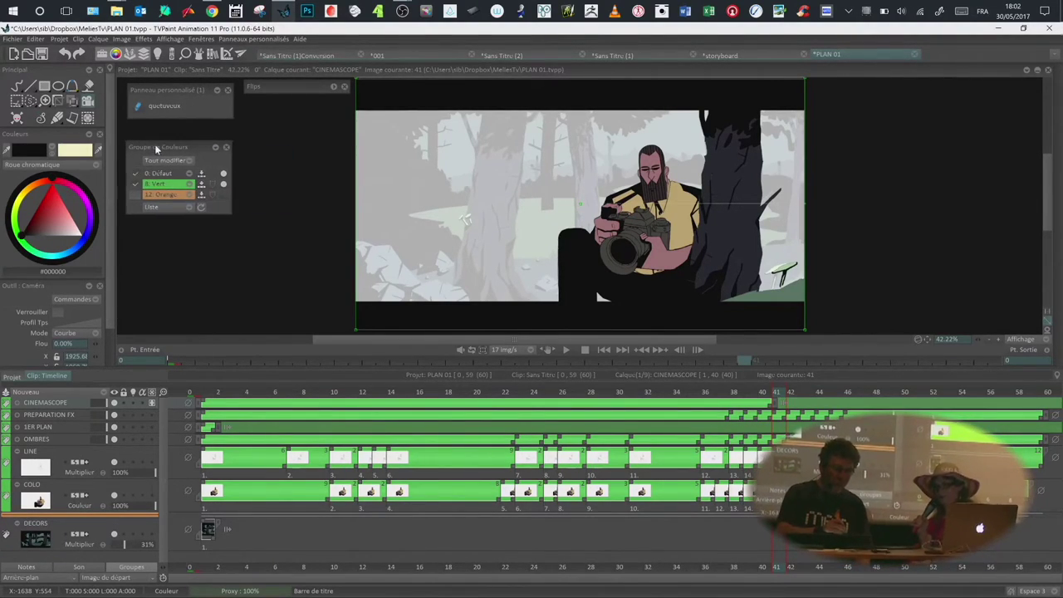
left_click(223, 184)
left_click(224, 184)
left_click(224, 186)
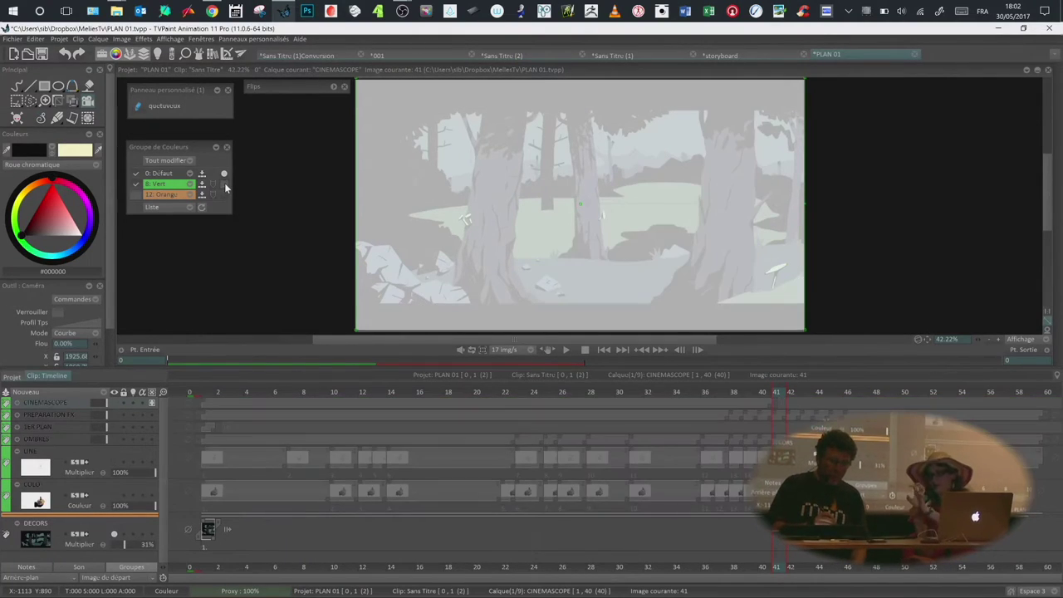
left_click(224, 185)
left_click(224, 186)
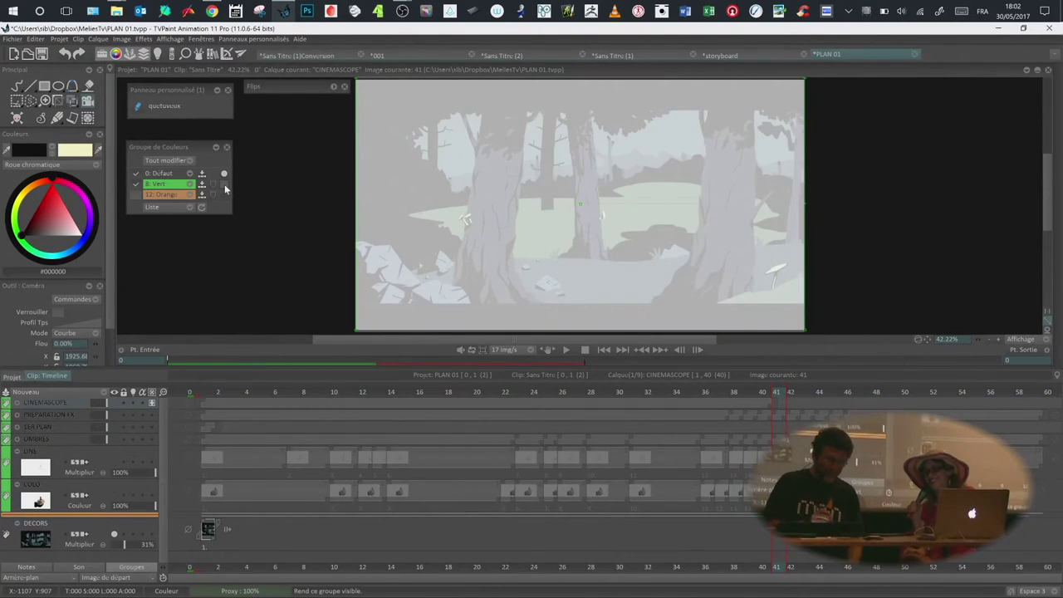
left_click(223, 185)
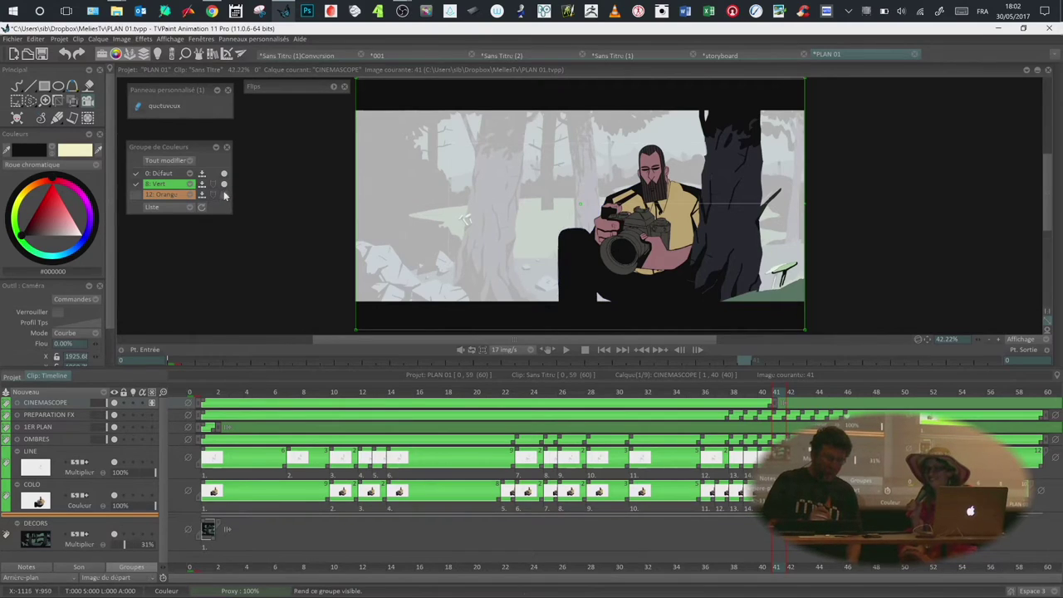
left_click(225, 188)
left_click(224, 188)
left_click(224, 189)
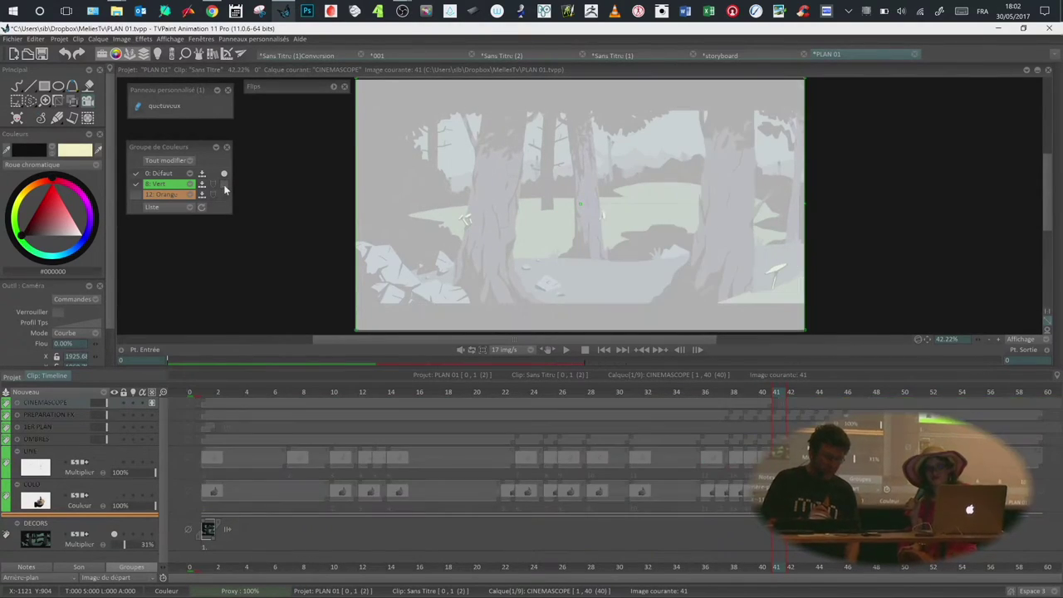
left_click(224, 190)
Step: Hide and show the CINEMASCOPE and PREPARATION FX layers for comparison, and play back the coloured animation
left_click(114, 403)
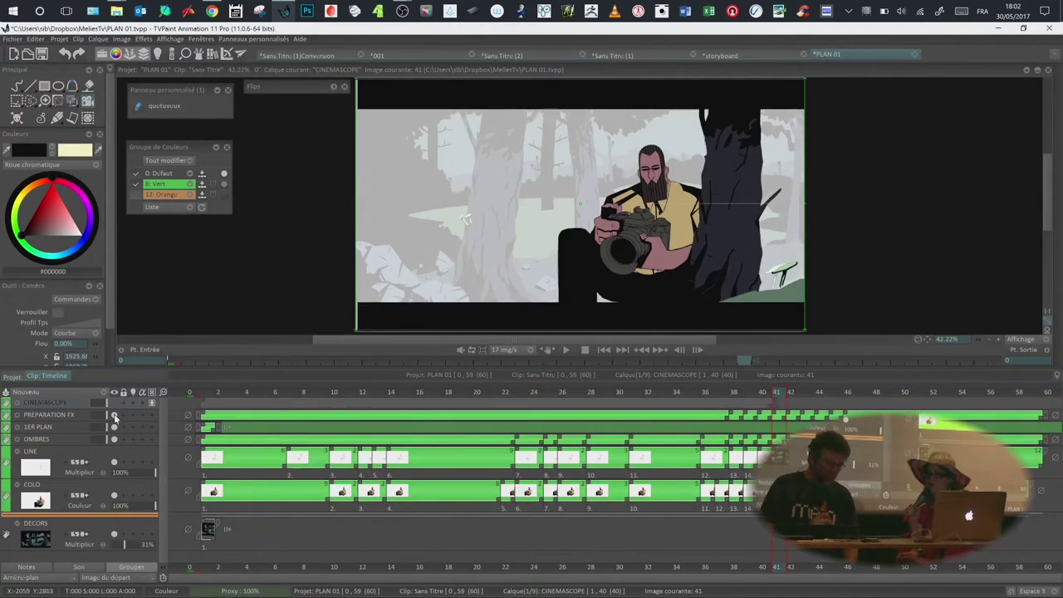
left_click(114, 414)
left_click(114, 403)
left_click(114, 414)
left_click(565, 350)
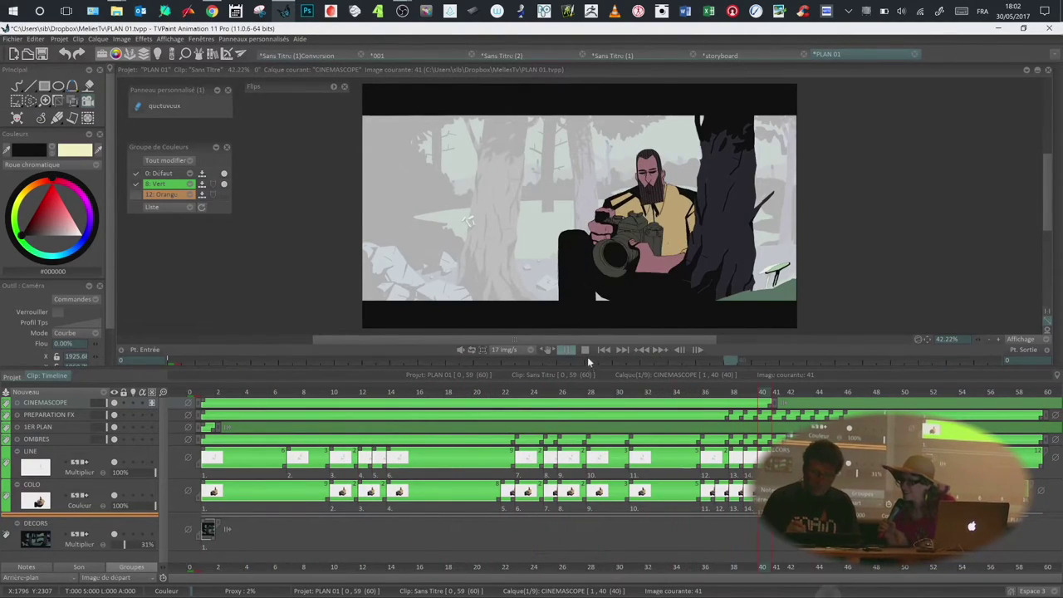
left_click(585, 351)
Step: Switch to the desktop, open the storyboard_files folder in File Explorer and go to the Dropbox folder
key("super+d")
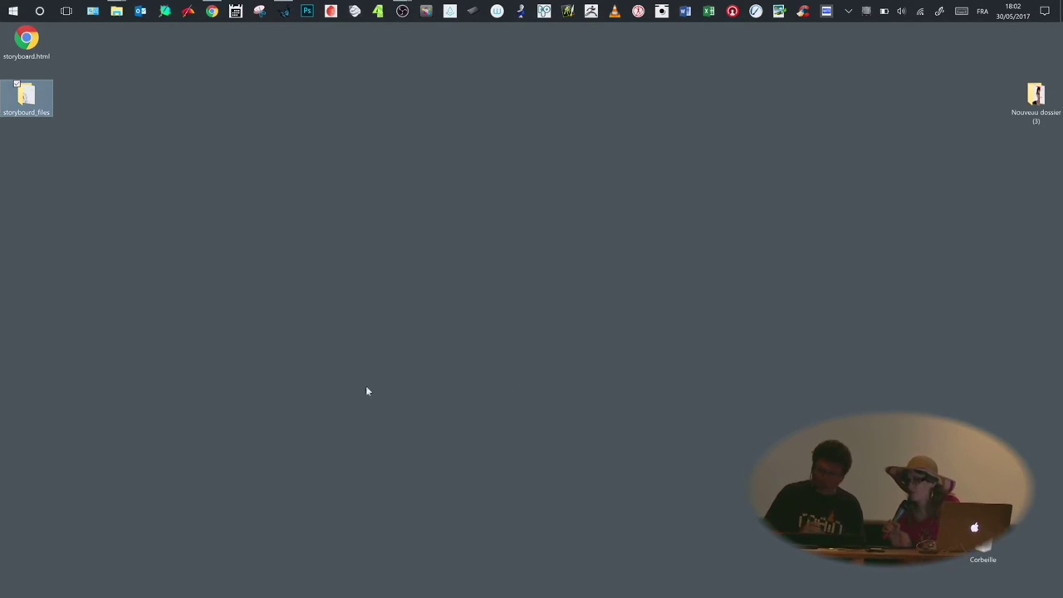
double_click(33, 101)
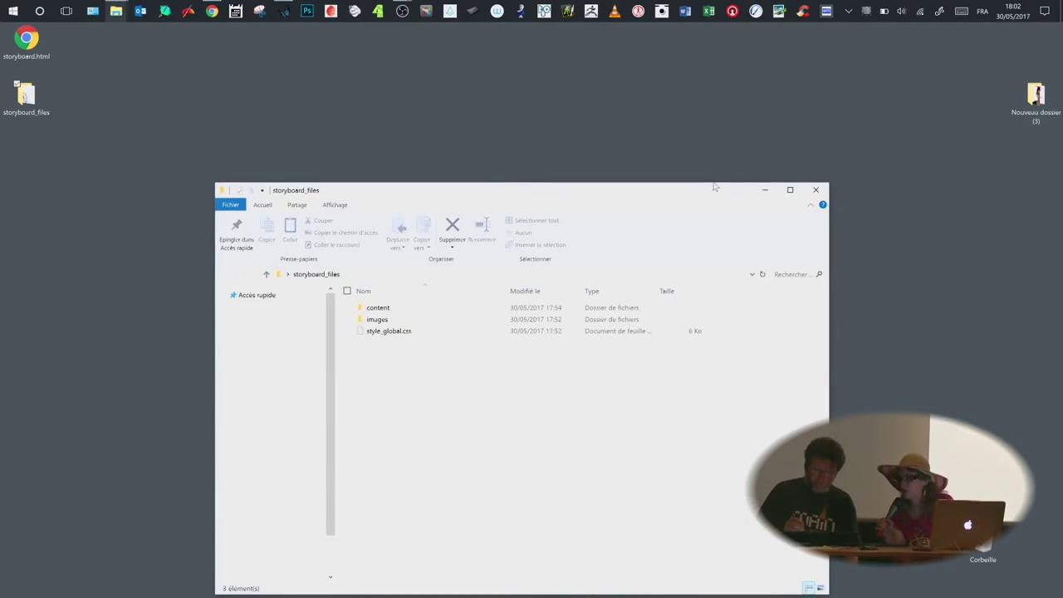
left_click_drag(714, 187, 734, 106)
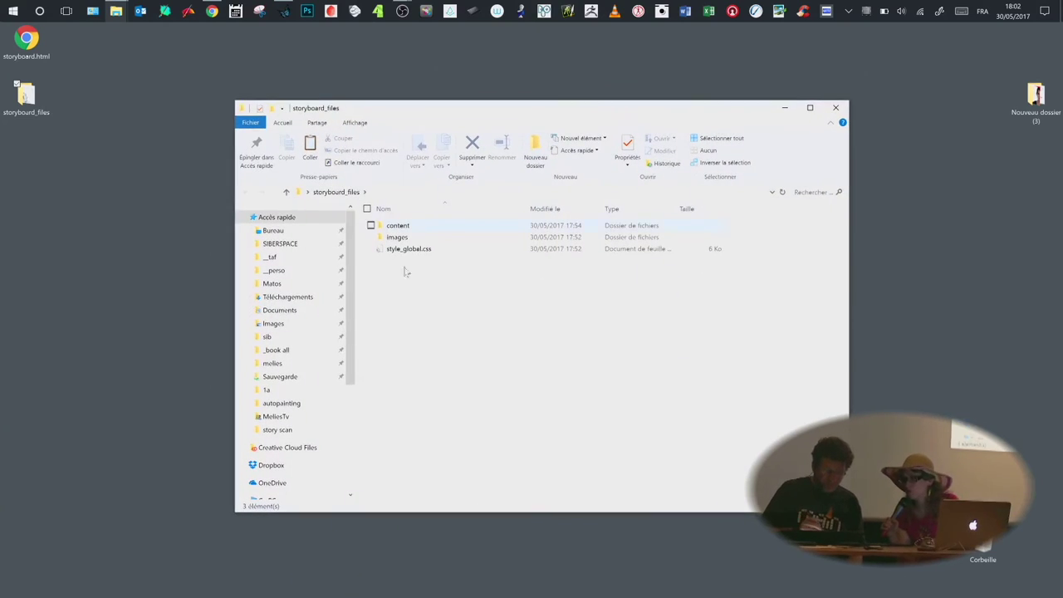
left_click(271, 465)
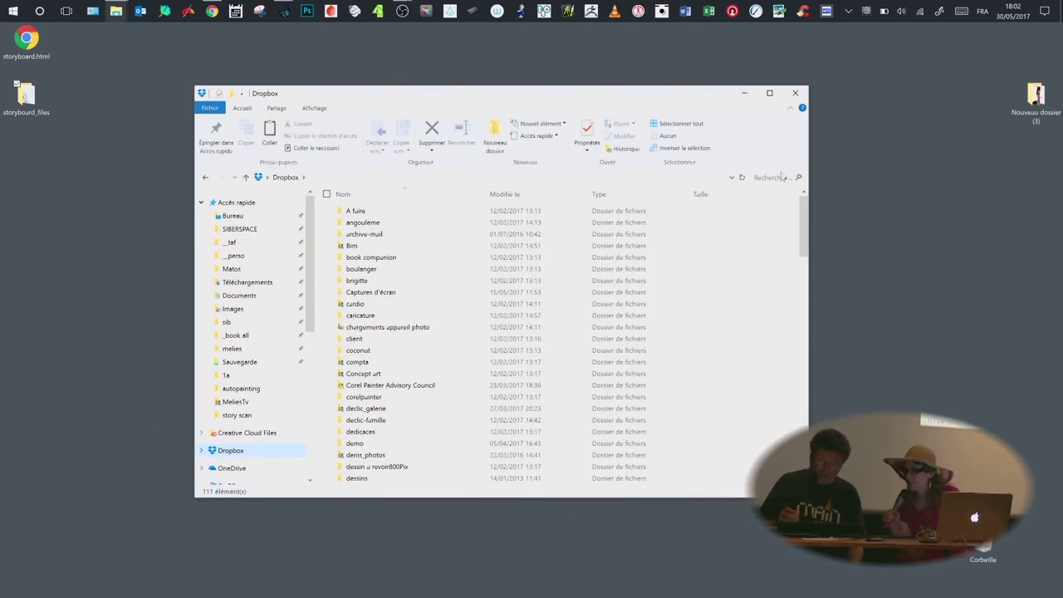
Step: Find and open the MeliesTv folder in Dropbox and launch the Animstrip SHOOT MP4 video
left_click_drag(802, 218, 803, 345)
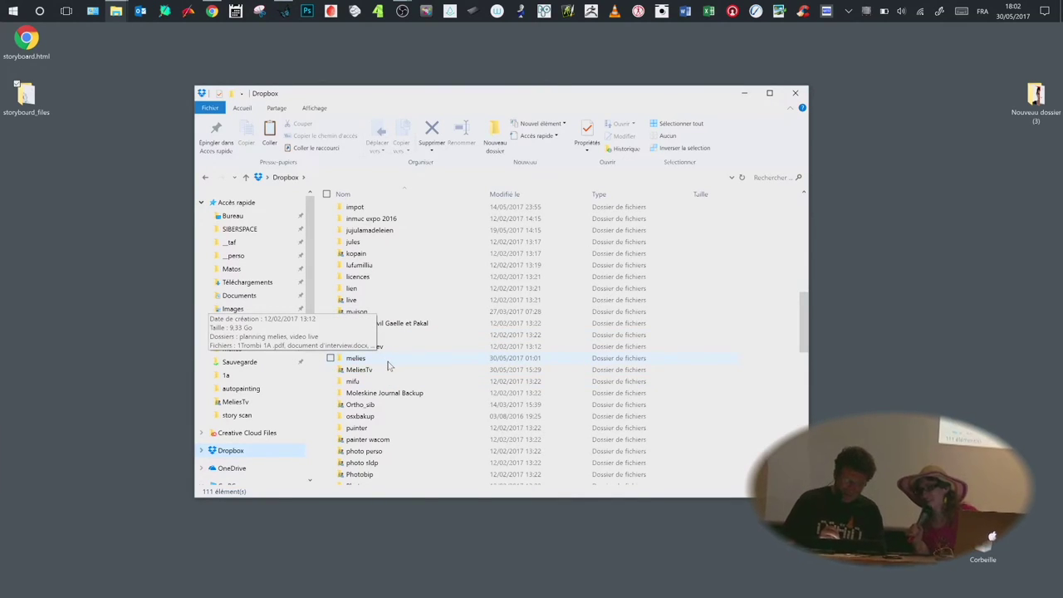
double_click(386, 366)
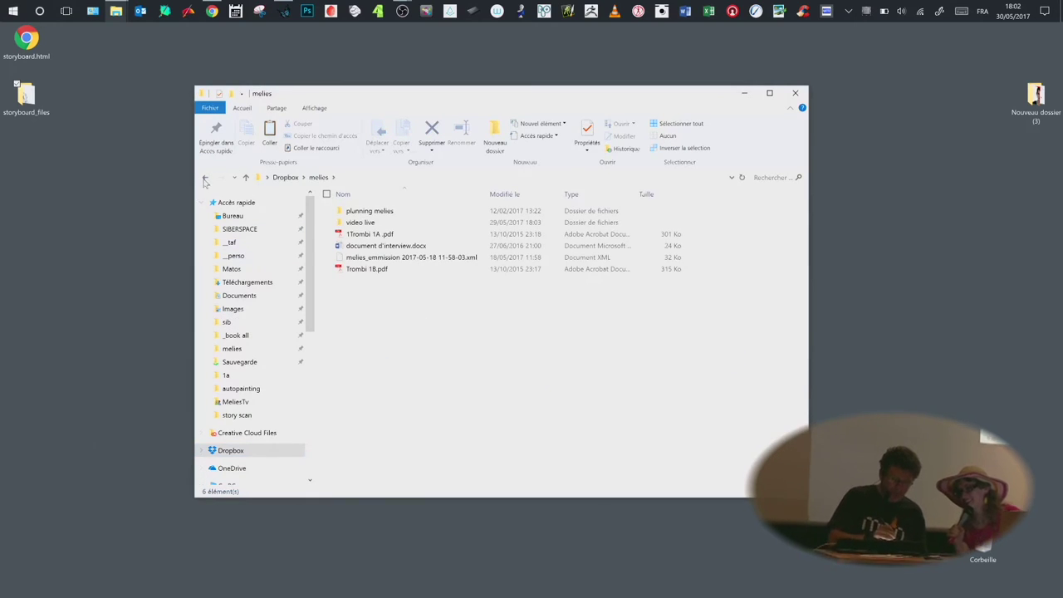
left_click(205, 180)
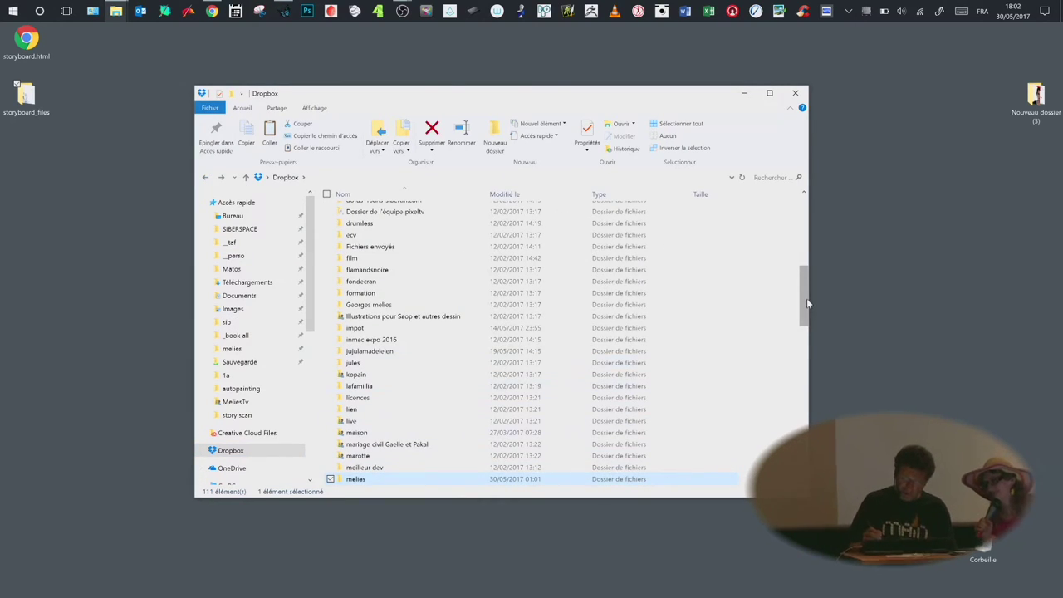
left_click_drag(803, 291, 804, 312)
left_click(388, 393)
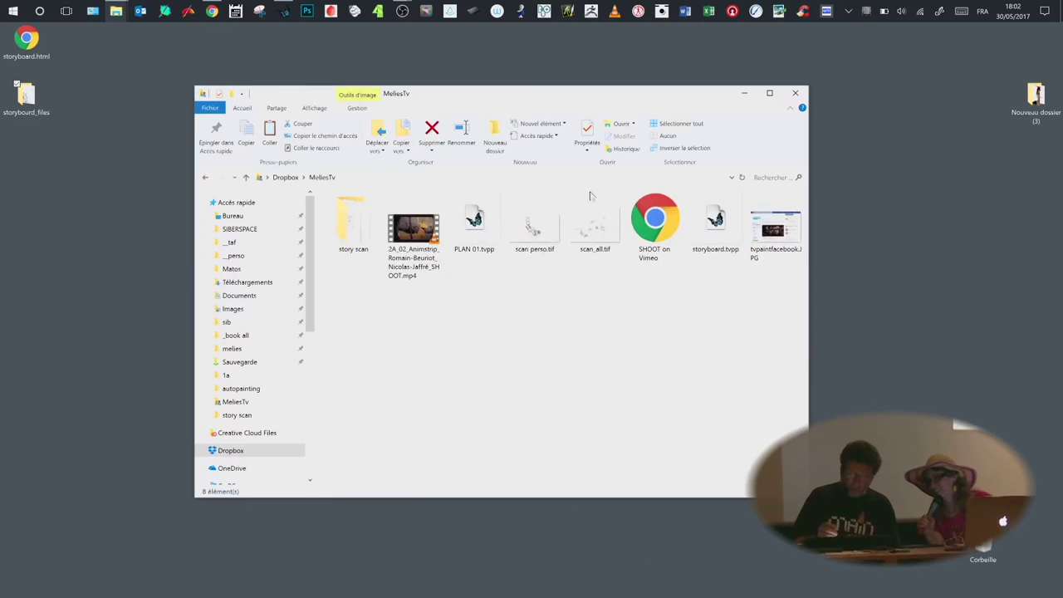
left_click(430, 239)
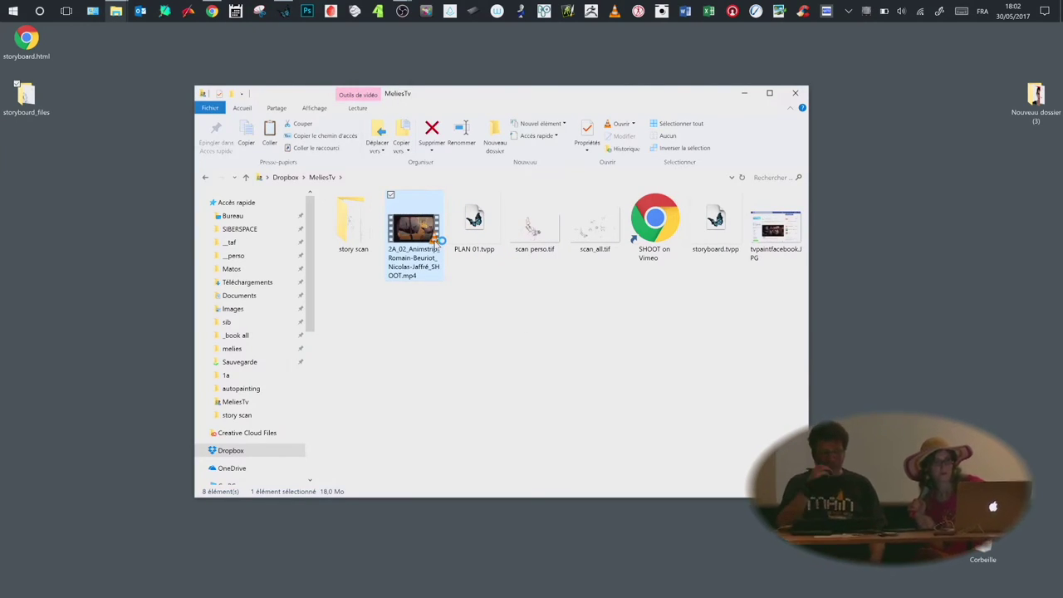
Step: Watch the finished SHOOT animation full screen in VLC and close the player
double_click(432, 241)
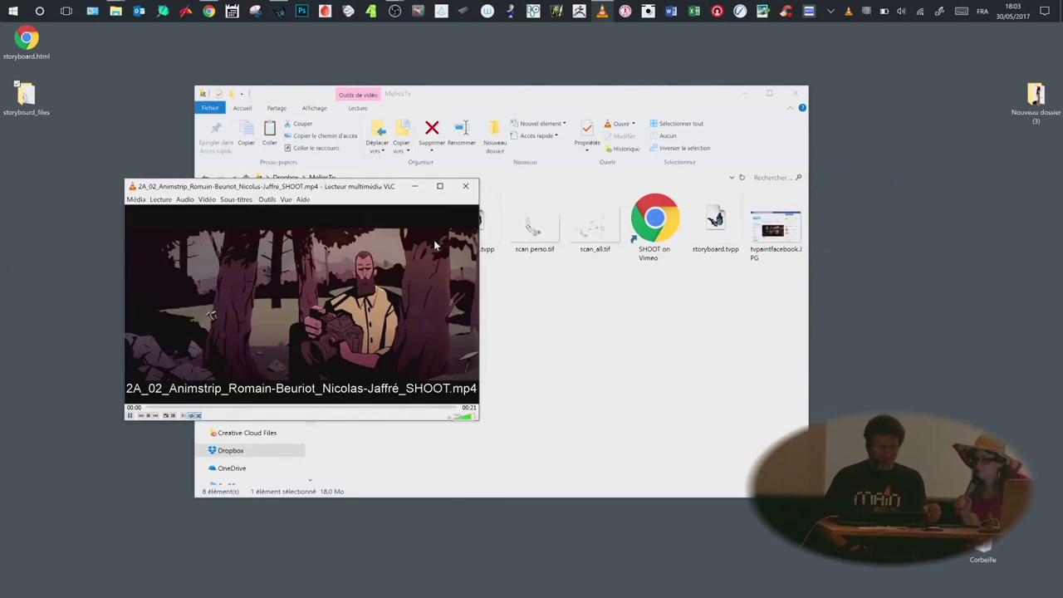
double_click(212, 314)
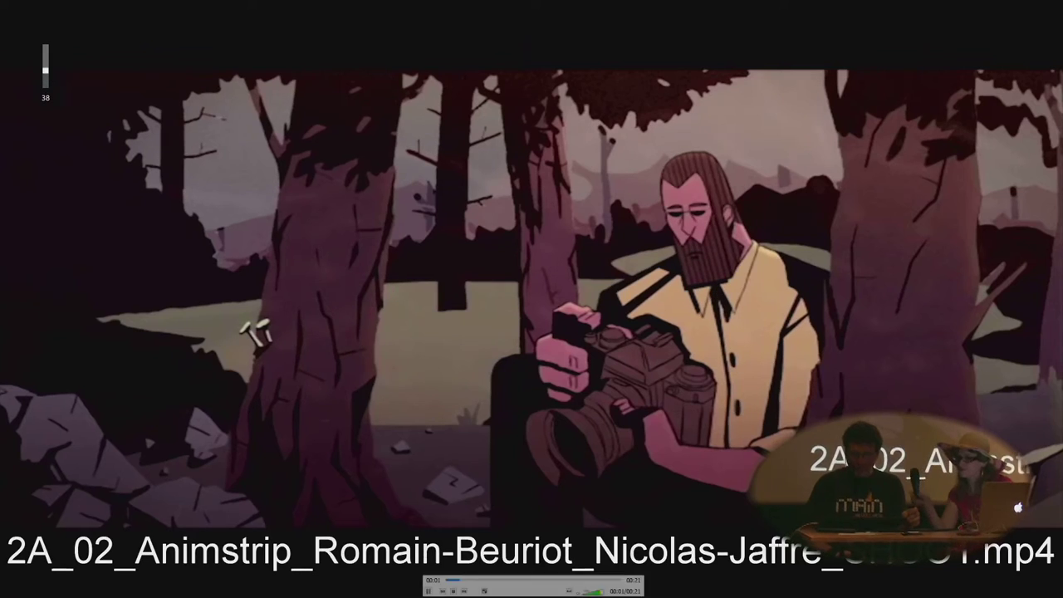
scroll(212, 314, "up", 8)
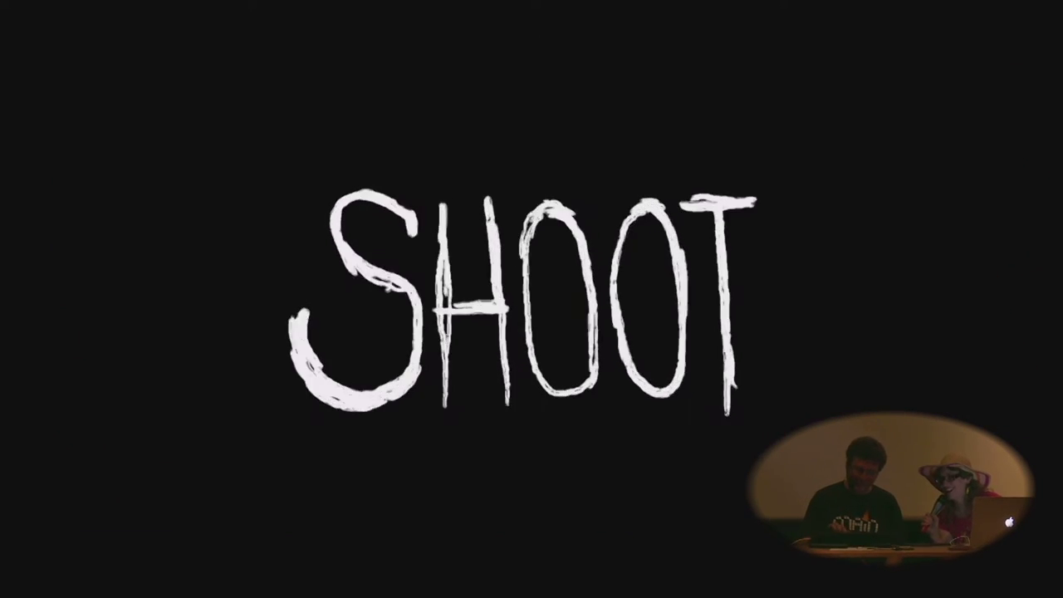
key("Escape")
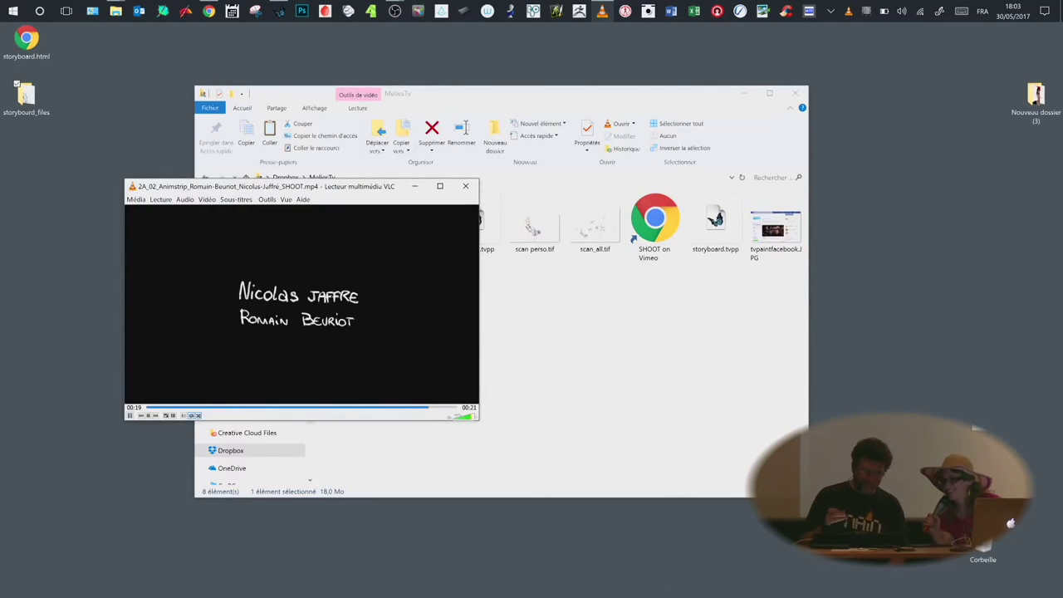
key("alt+Tab")
left_click(188, 188)
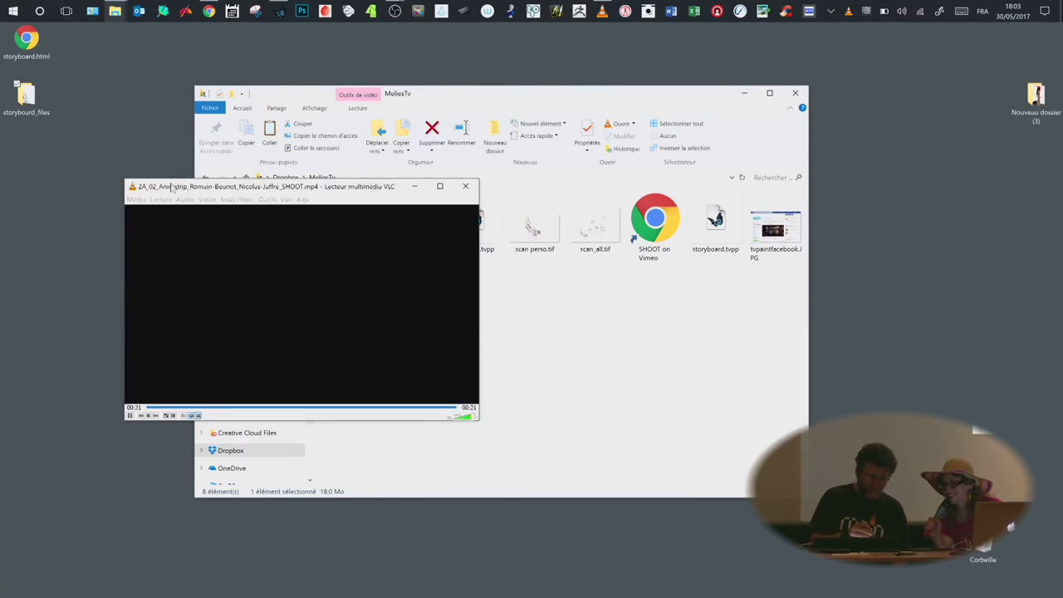
left_click(469, 185)
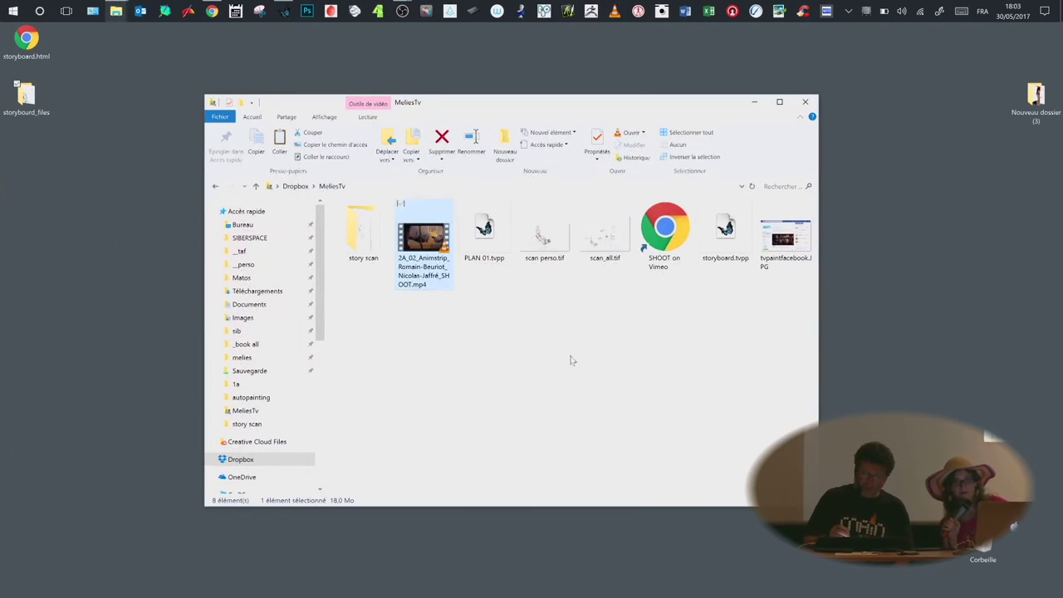
Step: Close the MeliesTv folder window and switch back to the PLAN 01 project in TVPaint
left_click(569, 361)
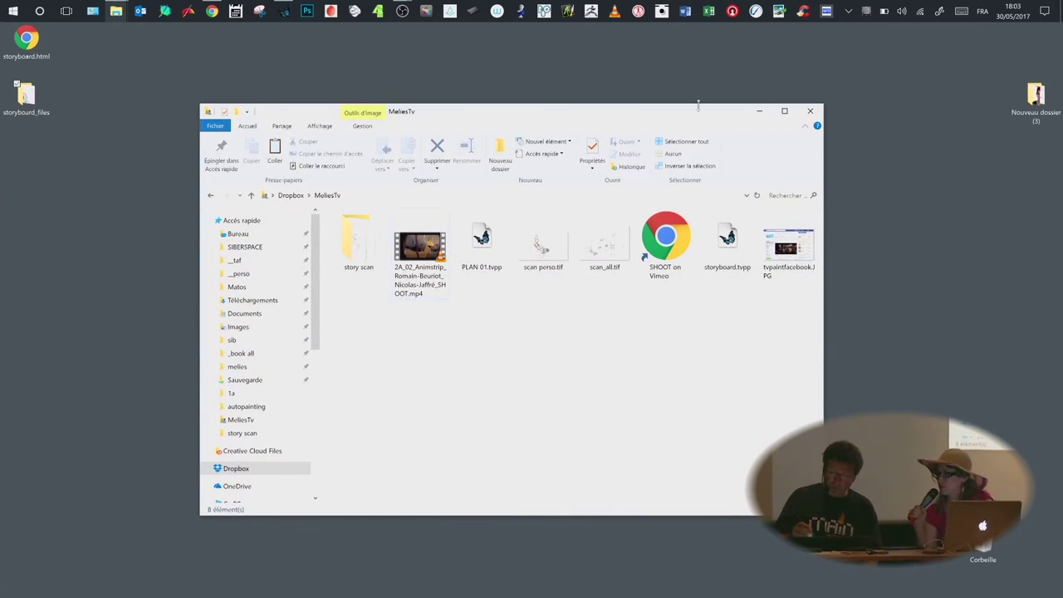
left_click_drag(697, 104, 698, 124)
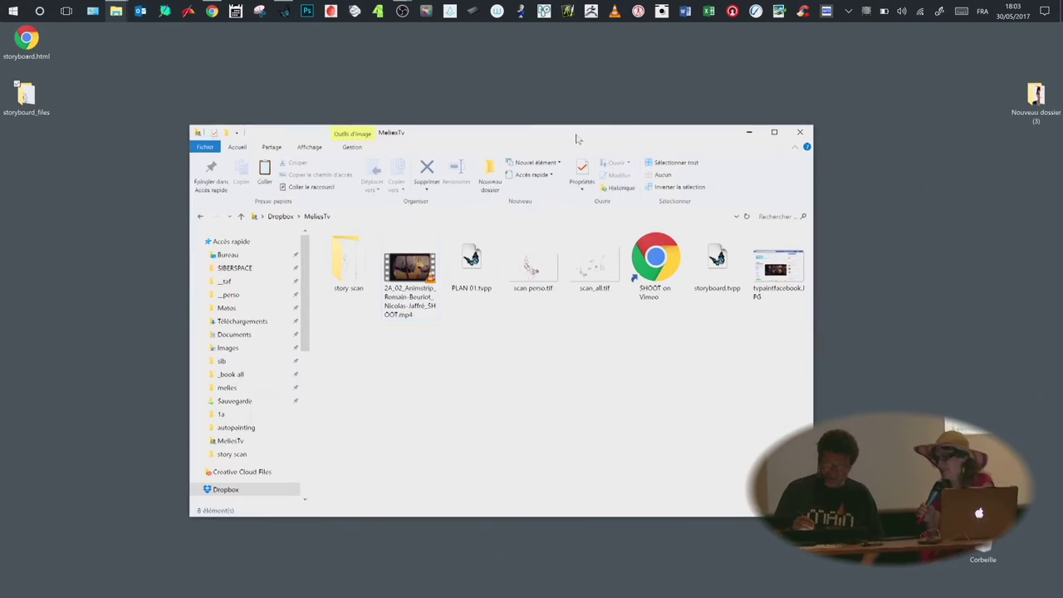
left_click(809, 130)
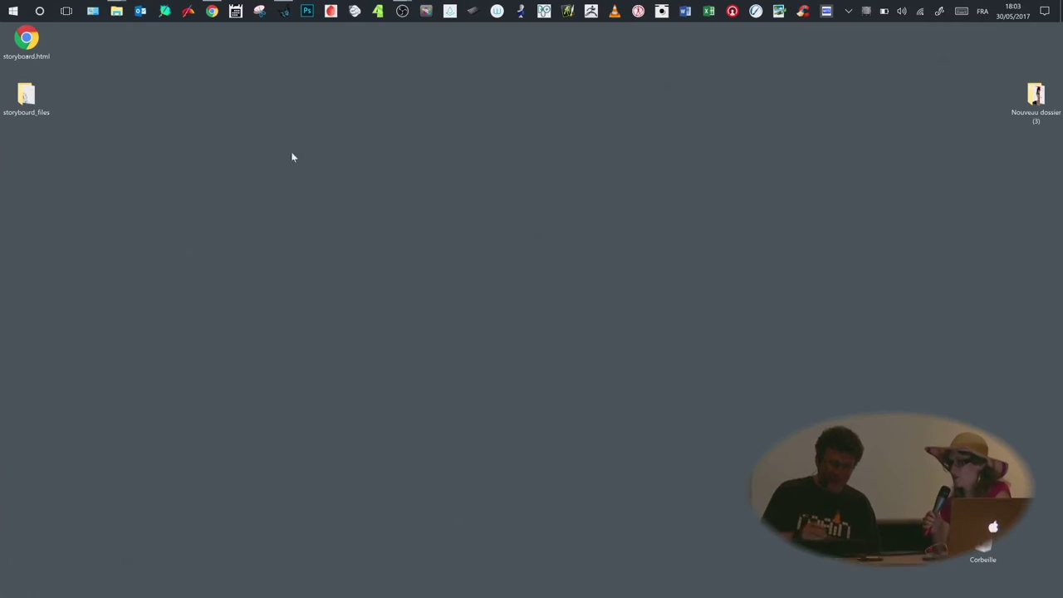
left_click(283, 10)
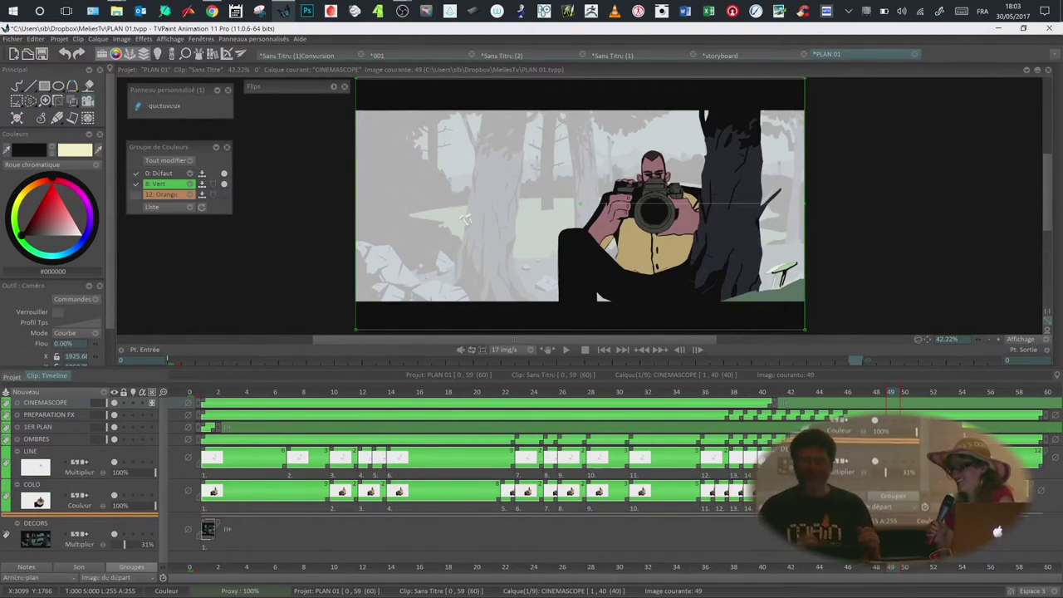
Step: Scrub the coloured PLAN 01 animation back to frame 4 and forward to frame 7
key("alt")
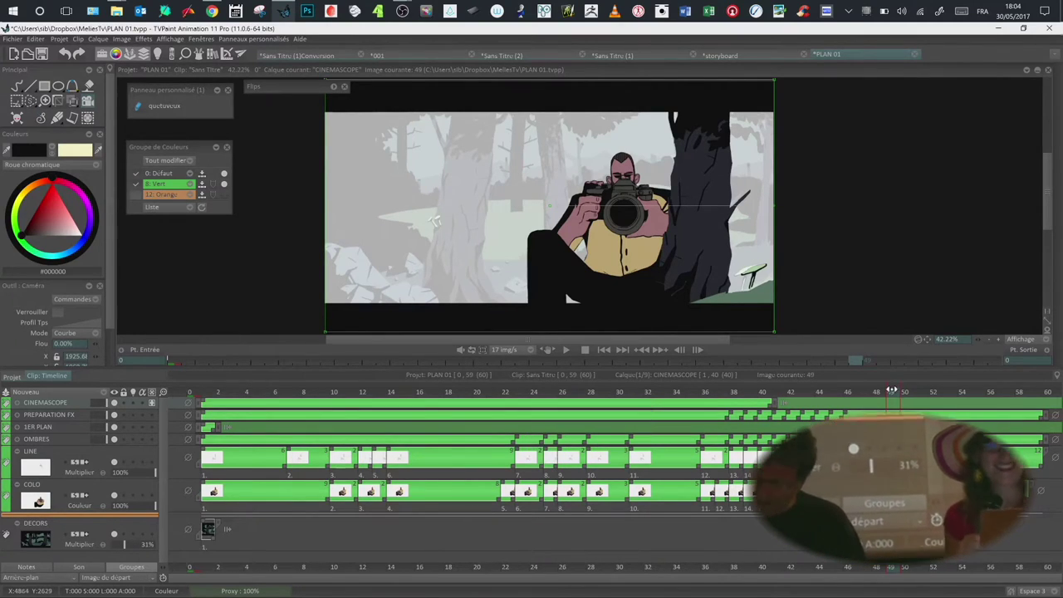
left_click_drag(890, 398, 250, 393)
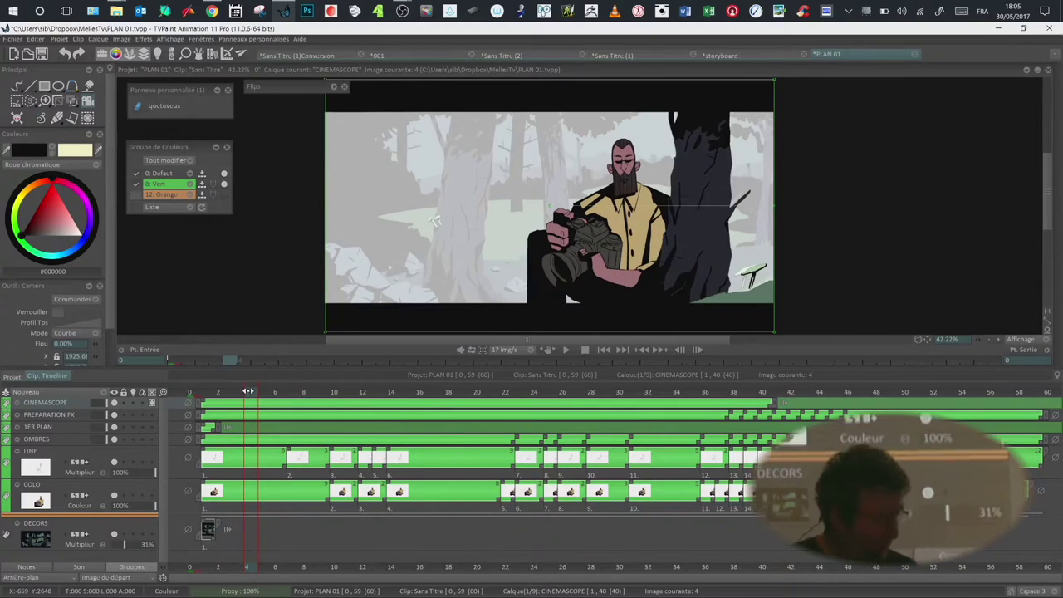
left_click_drag(250, 391, 295, 391)
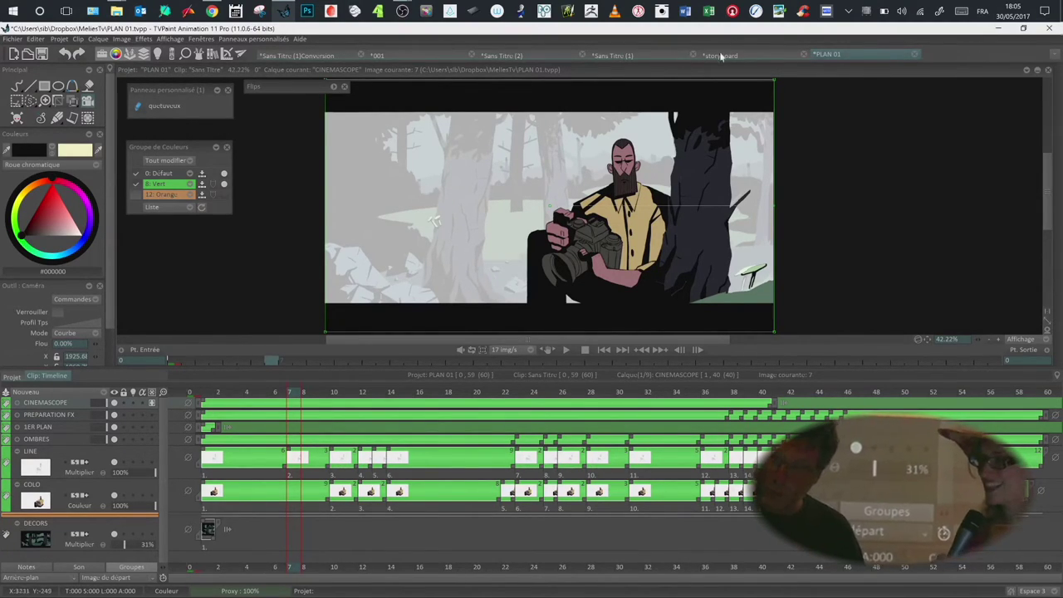
Step: View the scan perso character sketch in the Sans Titre (1) project up to frame 9 and return to PLAN 01
left_click(616, 54)
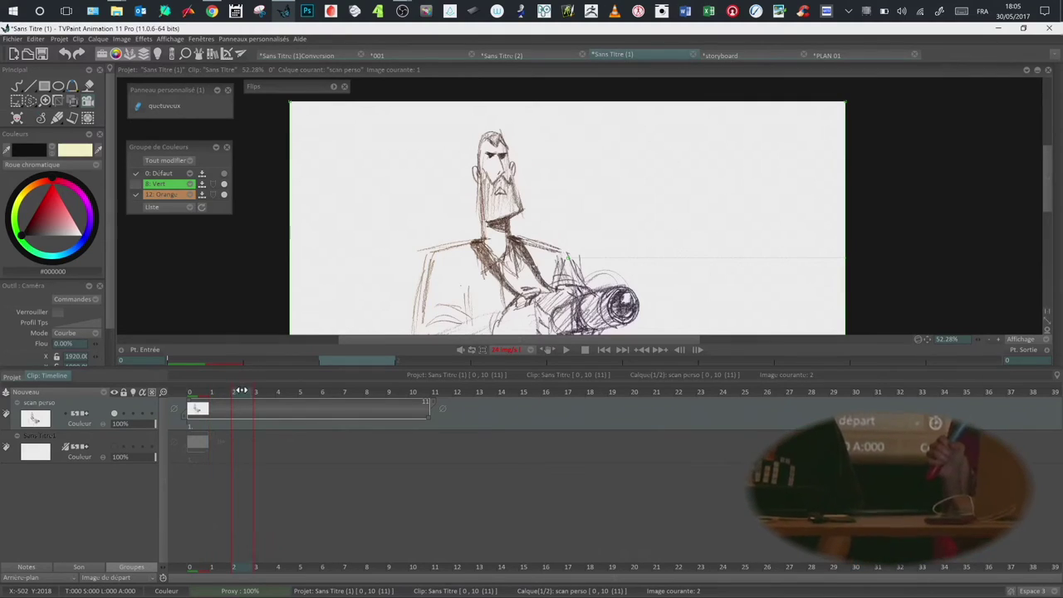
mouse_move(271, 400)
left_mouse_down()
mouse_move(452, 399)
mouse_move(392, 401)
left_mouse_up()
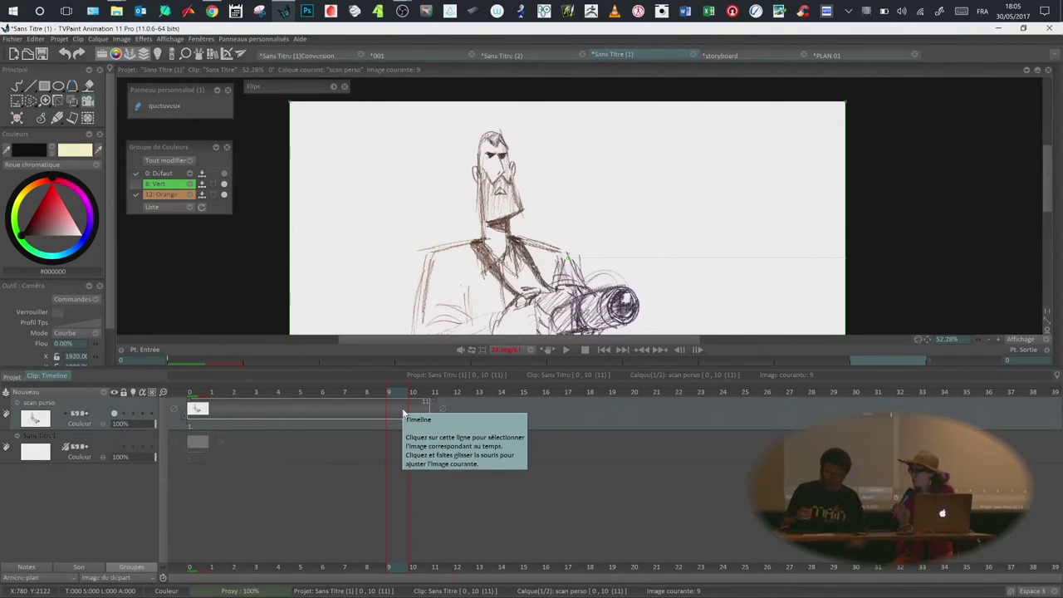
left_click(834, 54)
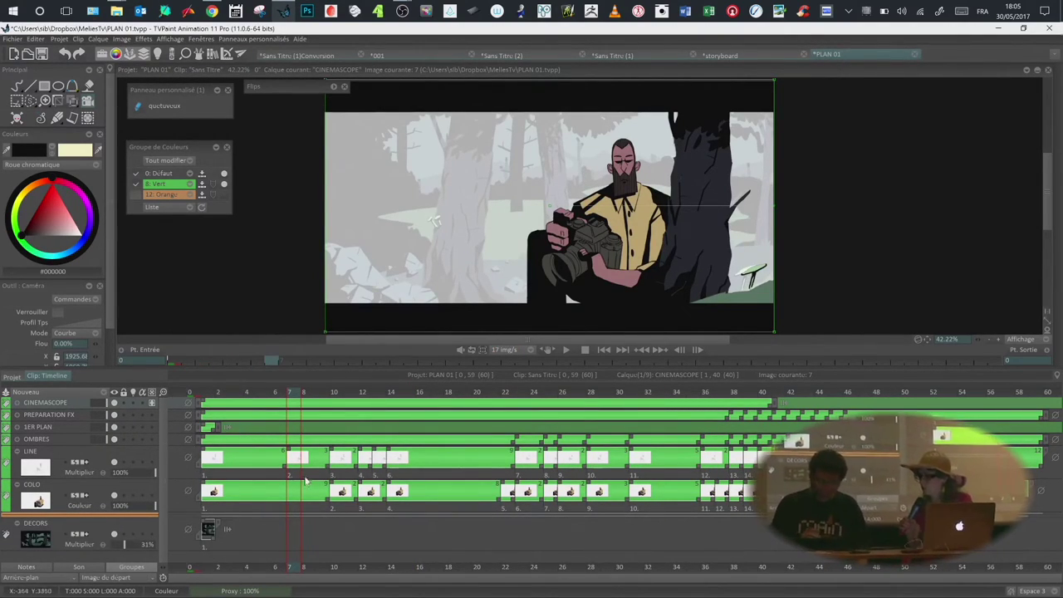
Step: Go back to the start of the PLAN 01 timeline and expand the CINEMASCOPE layer, checking the first frames
left_click(275, 392)
left_click_drag(210, 392, 189, 392)
left_click(20, 403)
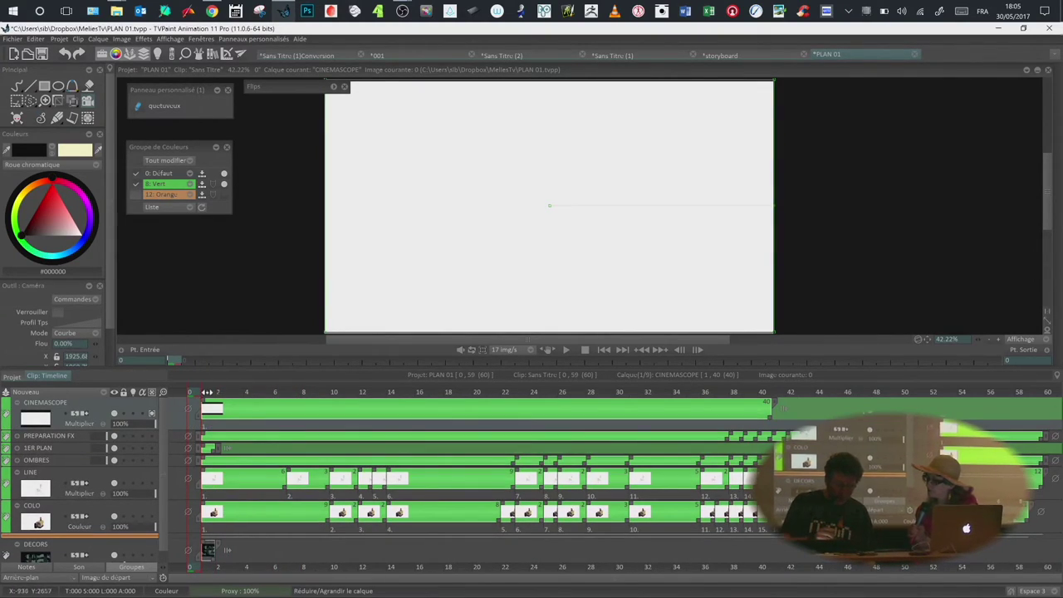
left_click(204, 402)
key("Left")
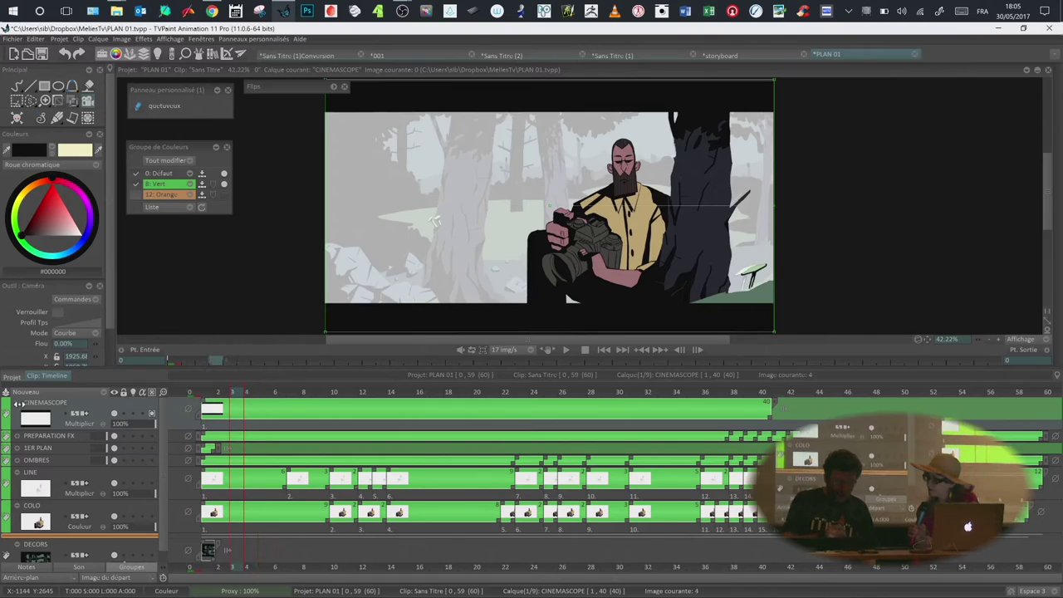
left_click(20, 402)
left_click(20, 404)
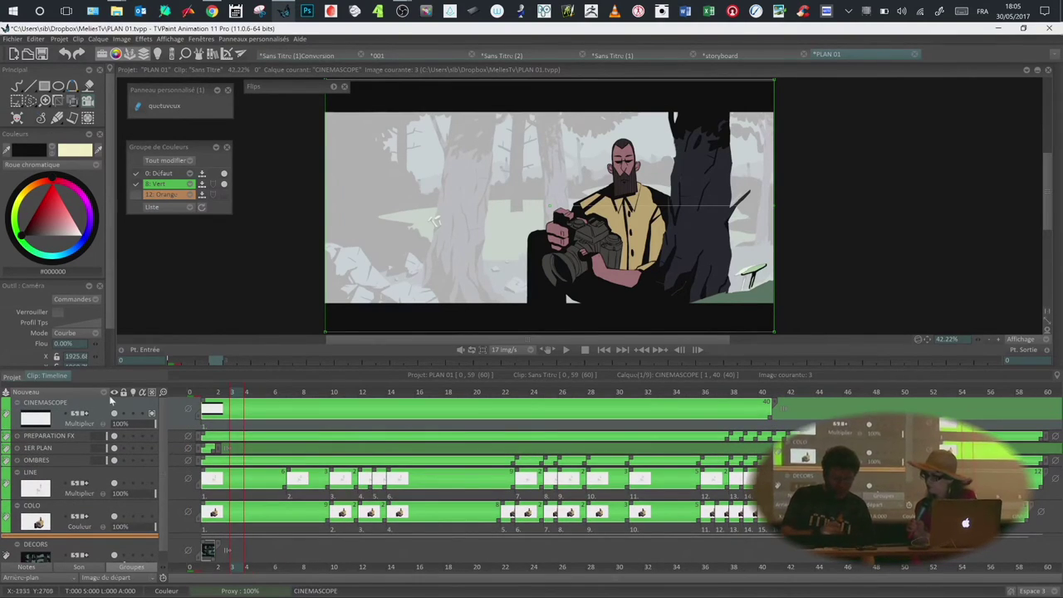
Step: Scrub through the character's movement to frame 36 and step back to frame 33
left_click_drag(236, 394, 713, 386)
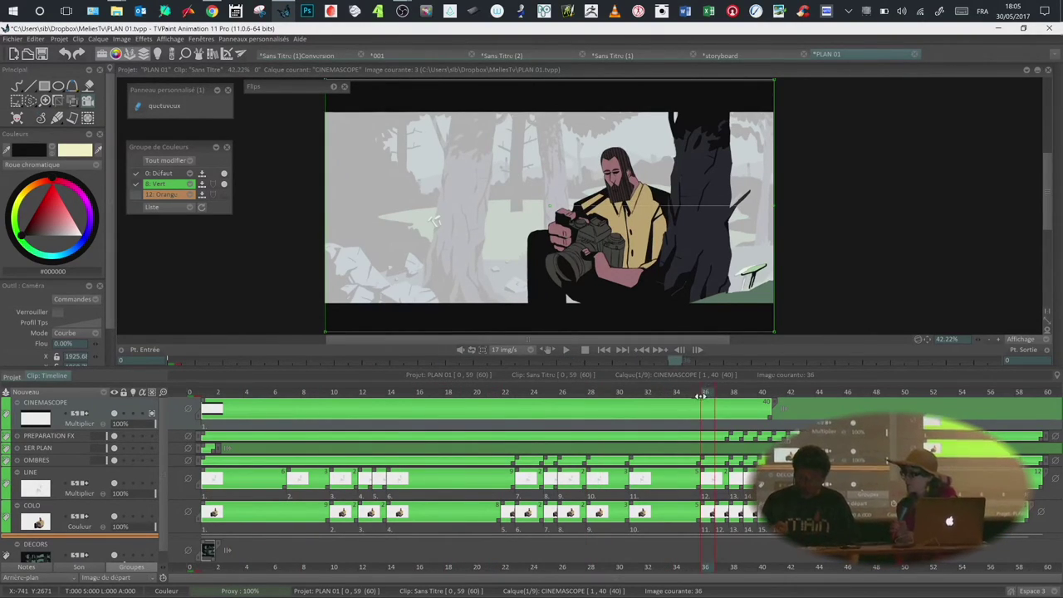
key("Left")
key("Left")
key("Left")
key("Left")
key("Left")
key("Left")
key("Left")
left_click(711, 397)
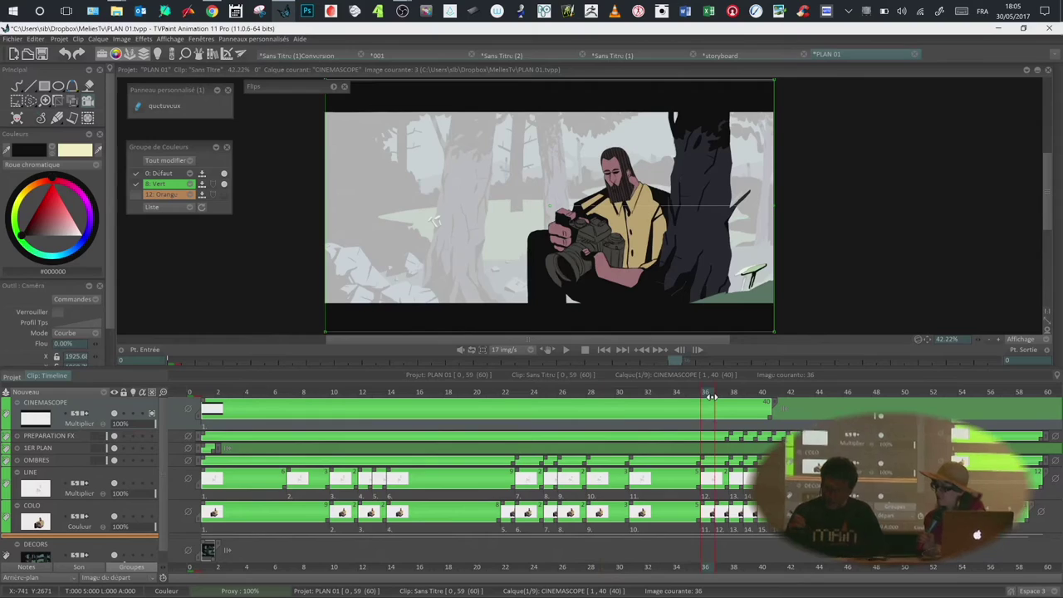
key("Left")
key("Left")
key("Left")
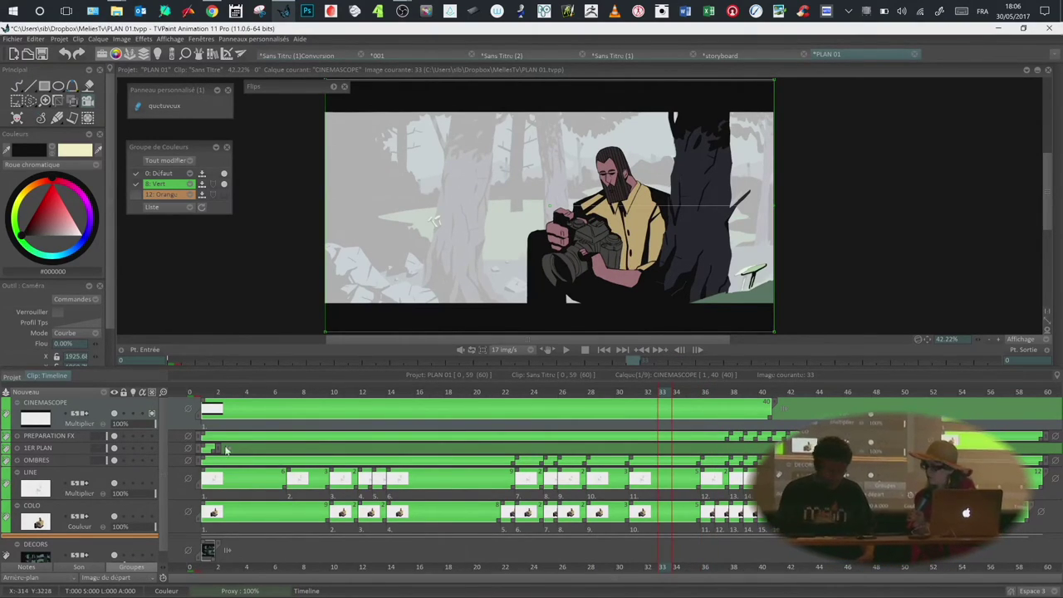
Step: Expand the PREPARATION FX layer, make it the current layer and toggle its visibility
left_click(18, 437)
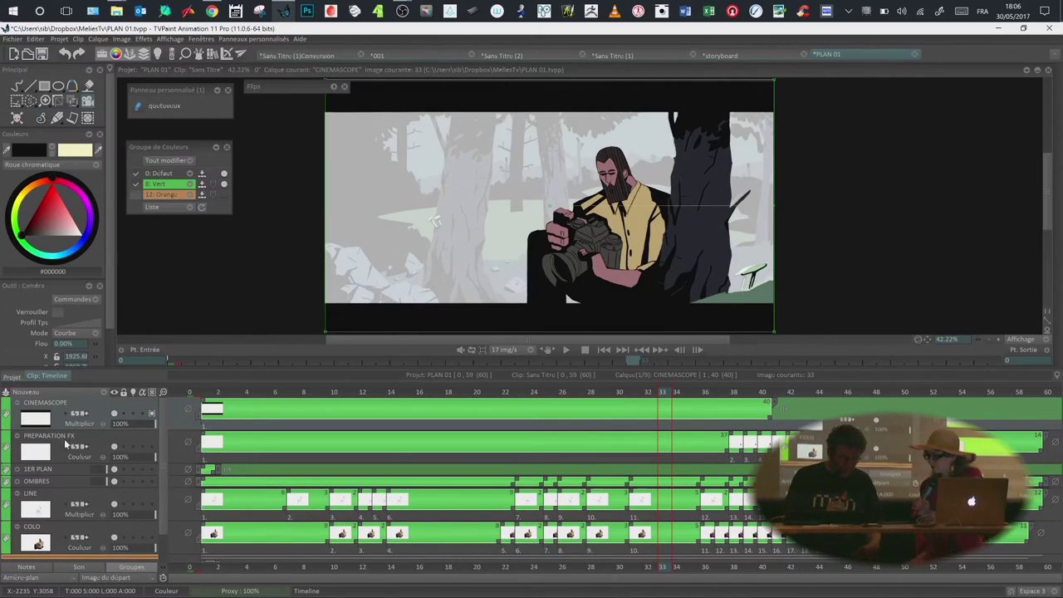
left_click(115, 450)
left_click(115, 449)
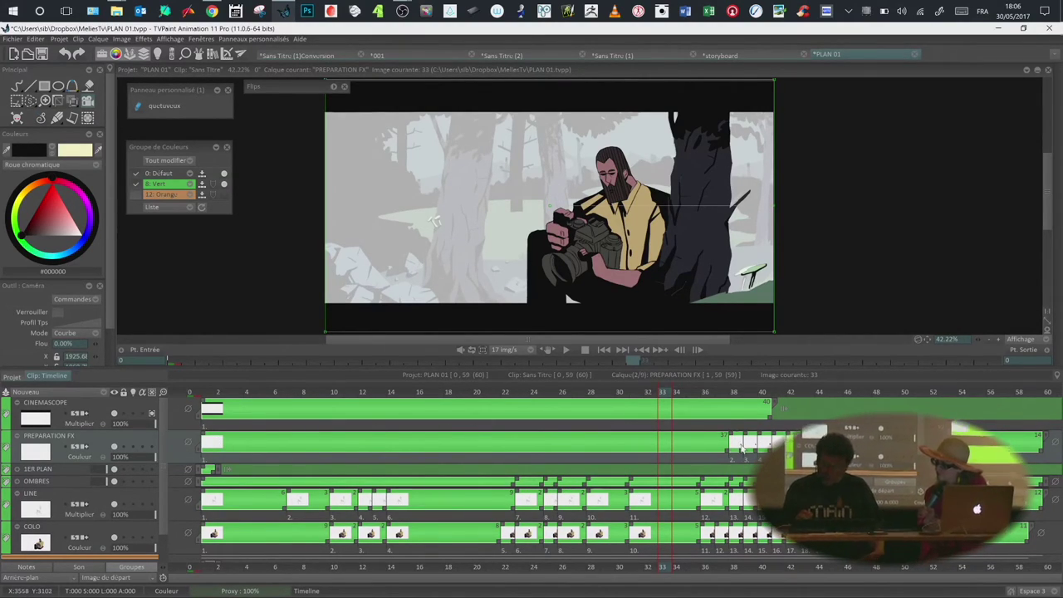
Step: Scrub the frames where PREPARATION FX is drawn, stopping at frame 41, and hide and show the layer for comparison
left_click(733, 391)
left_click_drag(733, 391, 792, 391)
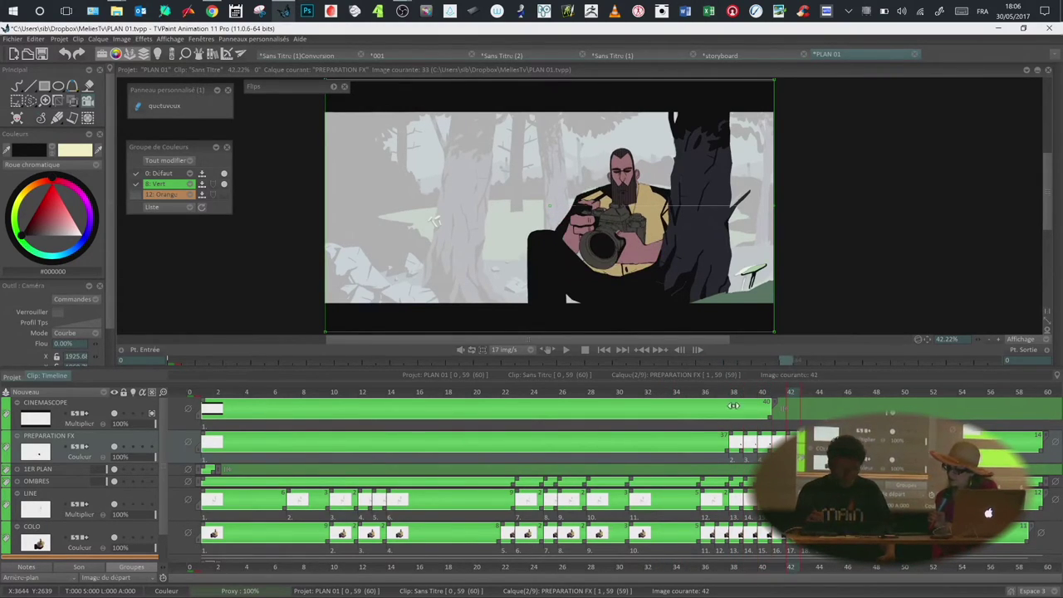
left_click(117, 450)
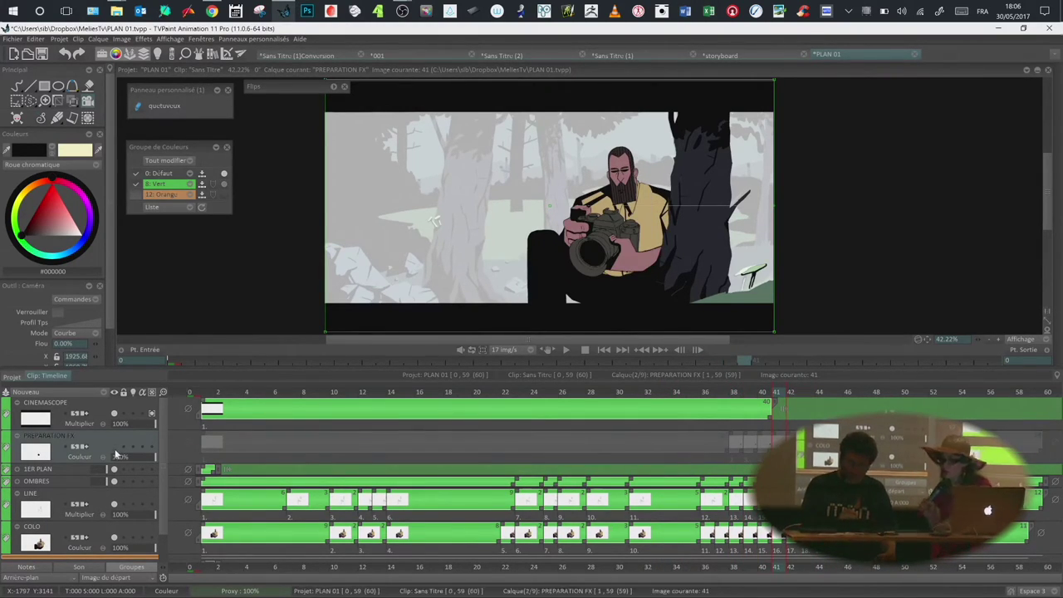
left_click(115, 450)
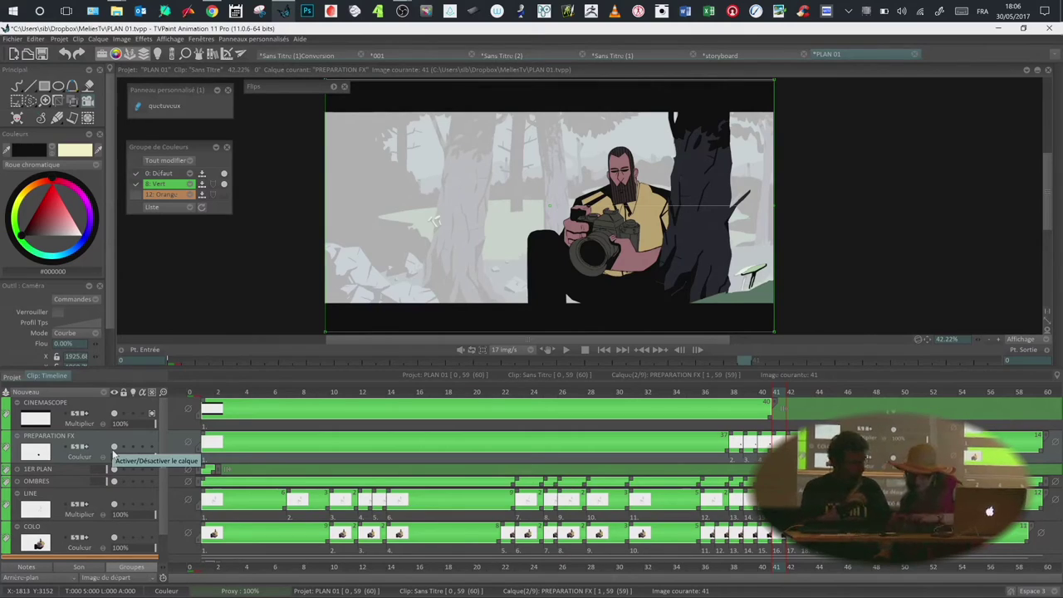
Step: Alternate between viewing the PREPARATION FX layer alone and the full composite at frame 41
left_click(113, 452)
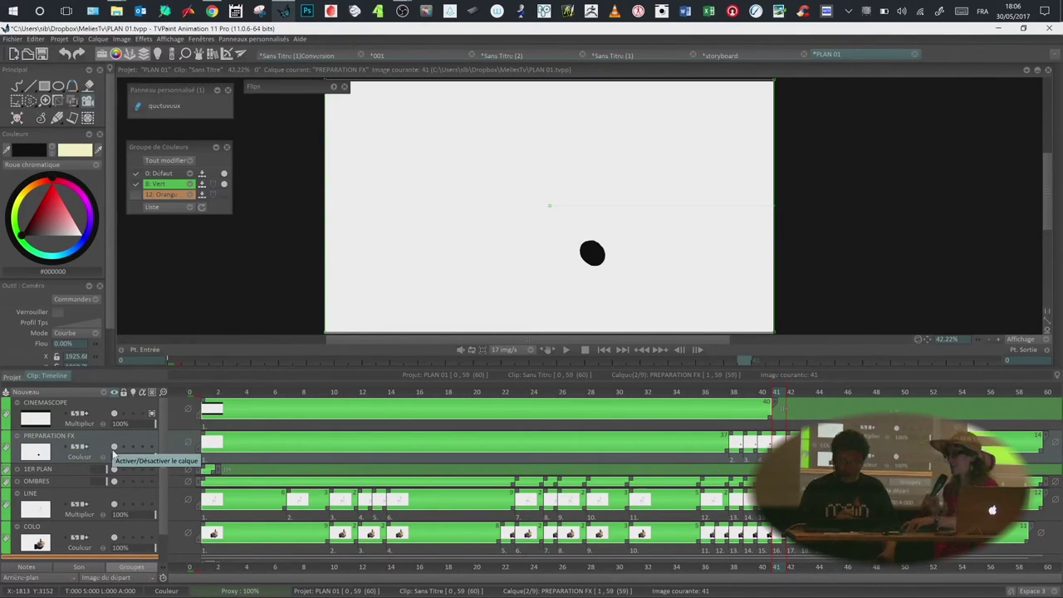
left_click(114, 453)
left_click(114, 453)
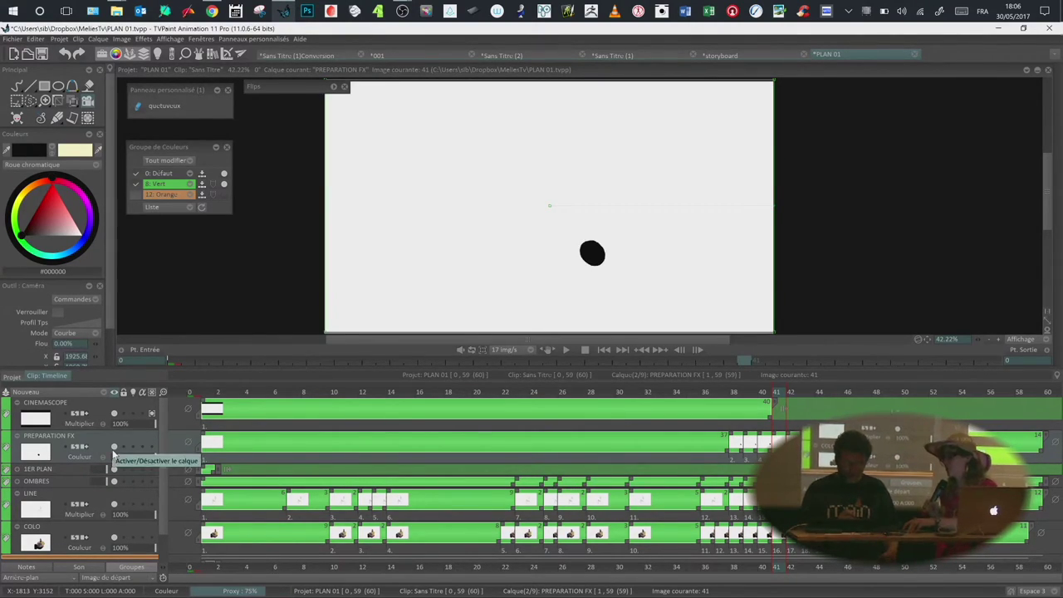
left_click(114, 453)
left_click(114, 453)
left_click(114, 453)
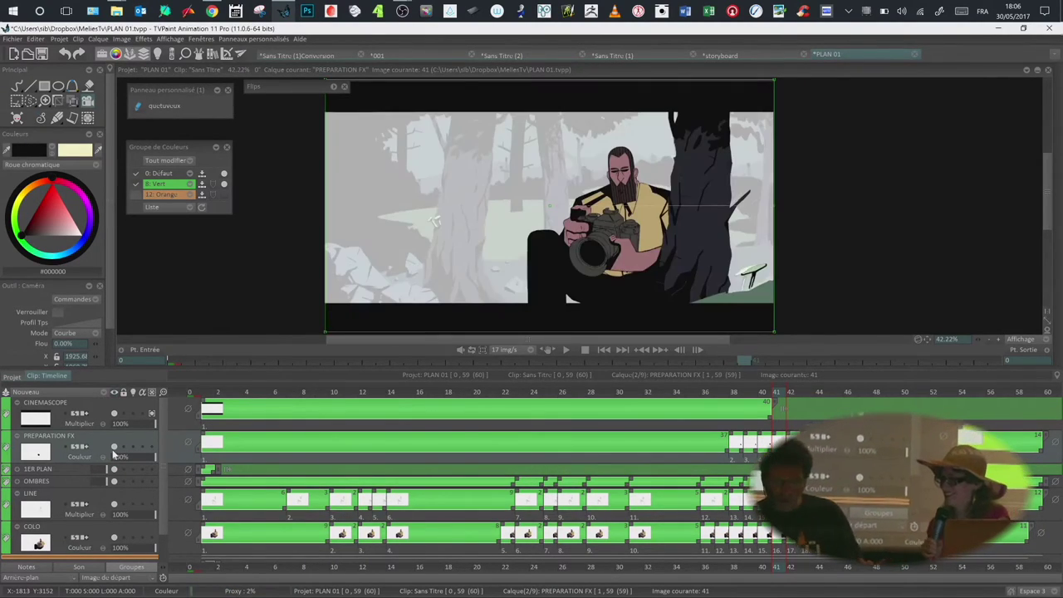
Step: View the layers in isolation at frame 41 from COLO and LINE upward, ending on 1ER PLAN with the full composite
left_click(97, 529)
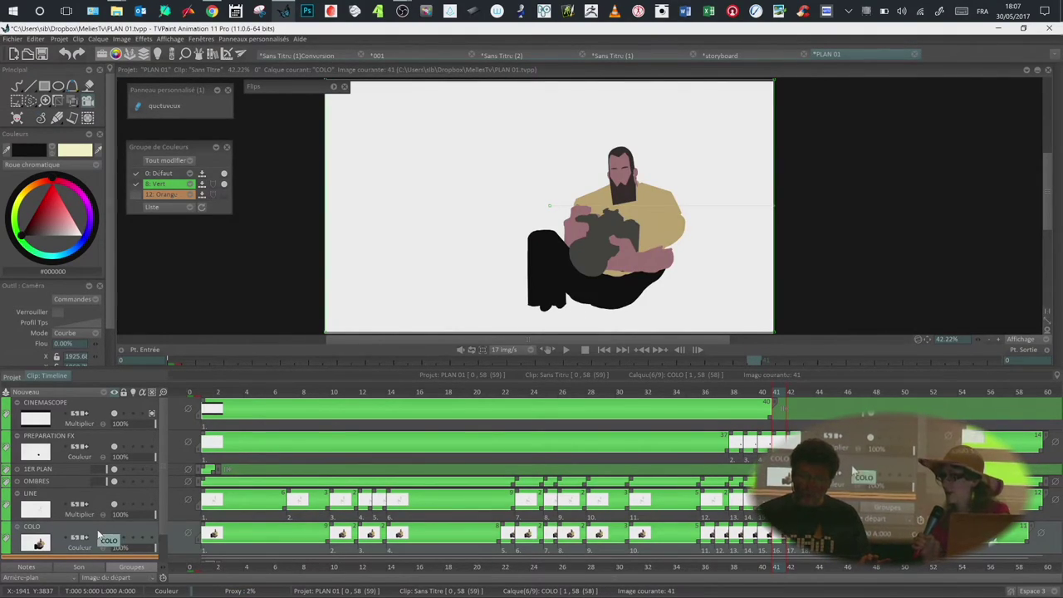
key("Up")
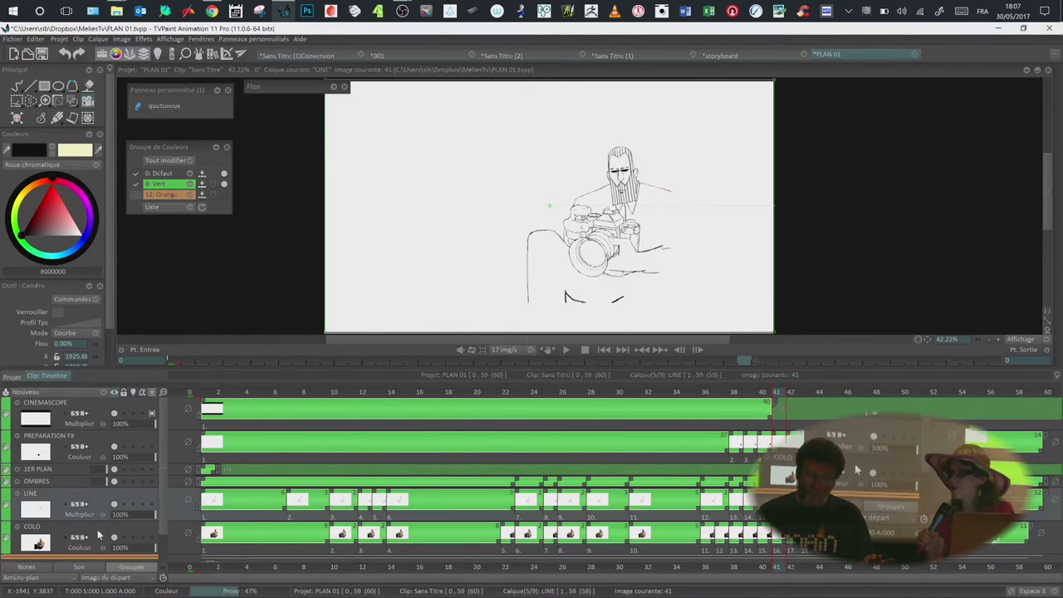
key("Up")
key("Up")
key("Up")
key("Up")
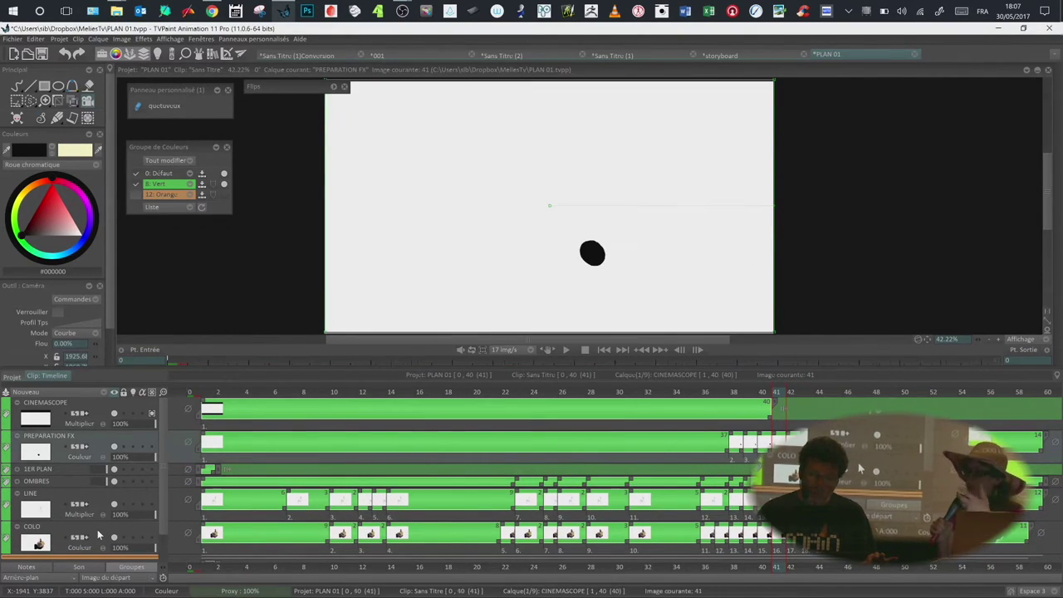
key("Up")
key("Down")
key("Down")
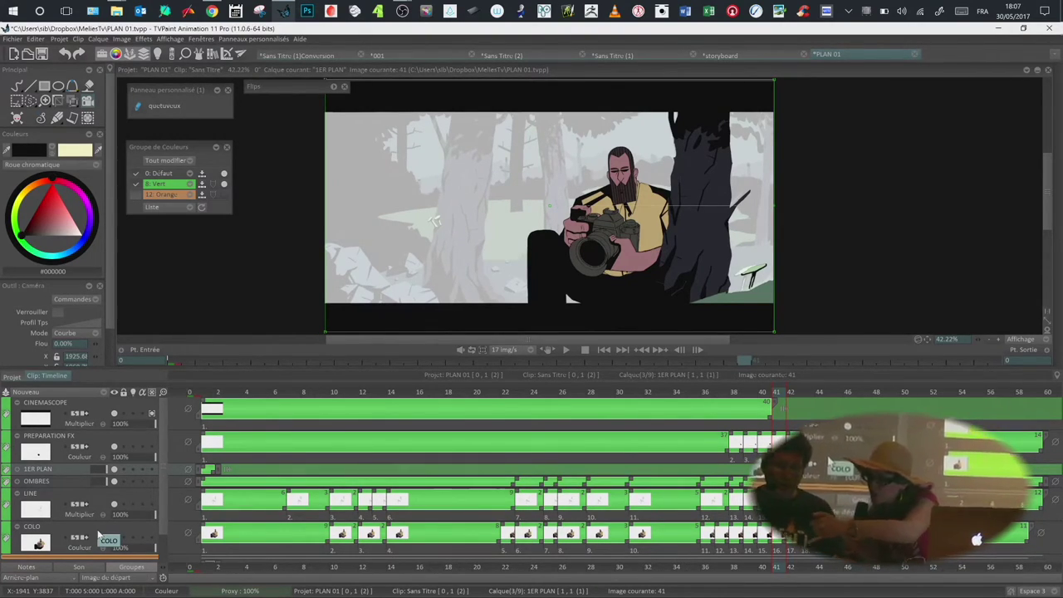
Step: Display the Options d'affichage panel and place it directly beneath the Groupe de Couleurs panel
left_click(200, 39)
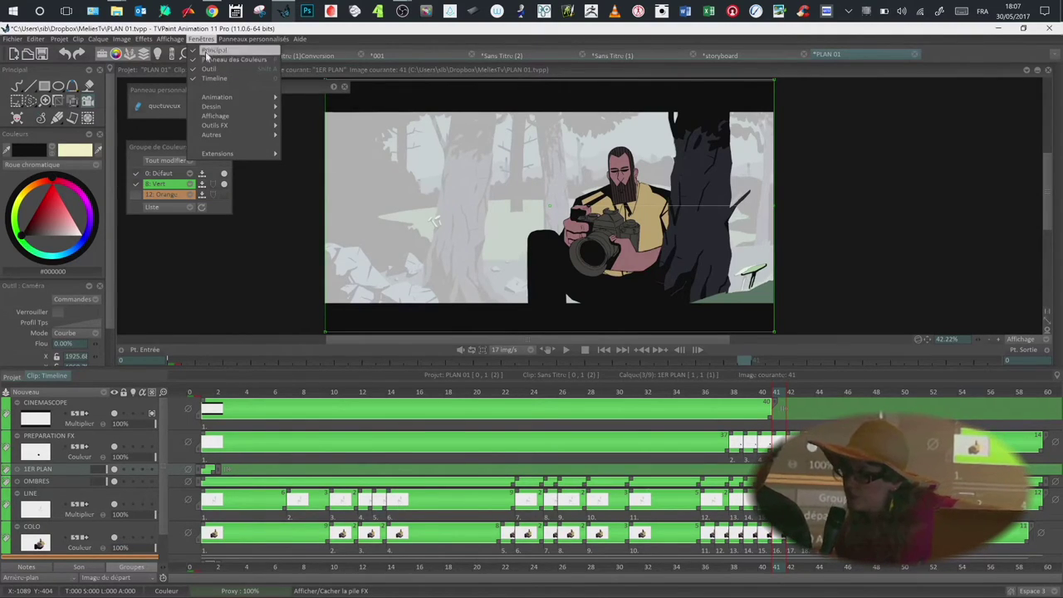
mouse_move(247, 124)
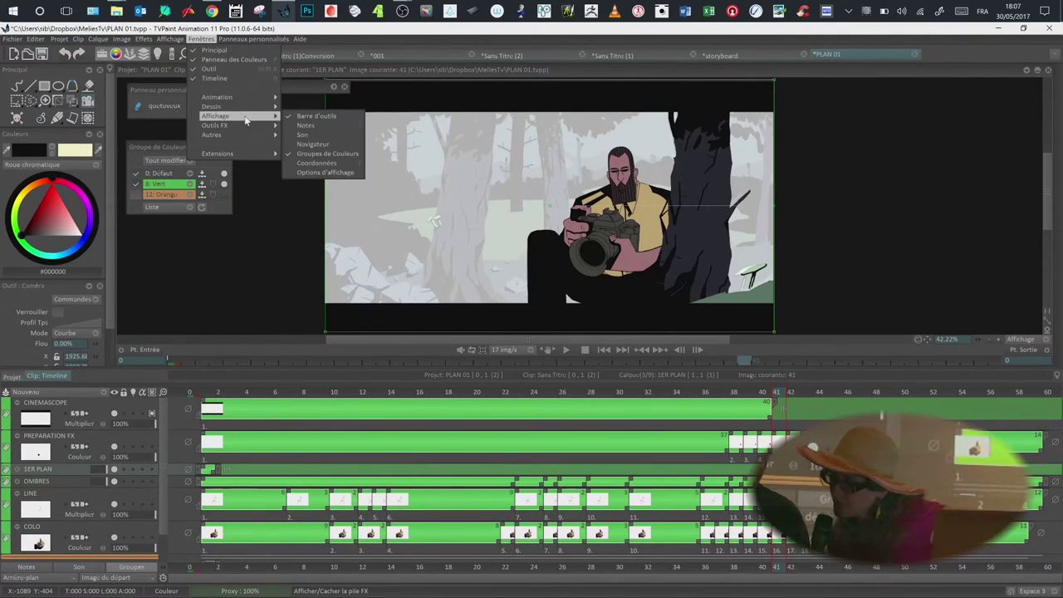
left_click(328, 172)
left_click_drag(152, 94, 185, 221)
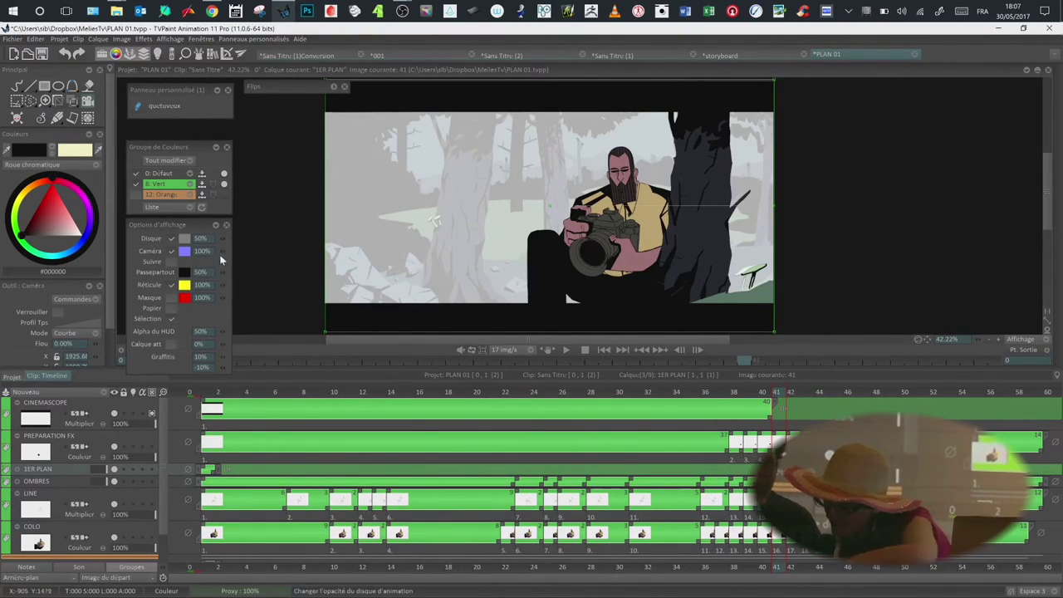
Step: Enable the Calque att display option and set its value to 9%
left_click(171, 344)
left_click_drag(238, 343, 225, 341)
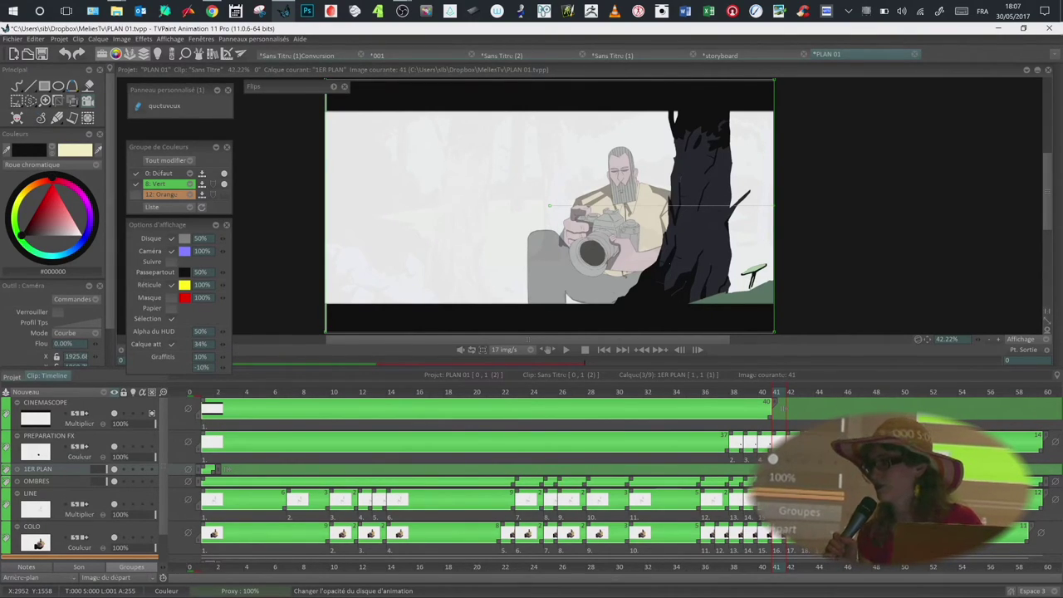
left_click_drag(215, 345, 221, 343)
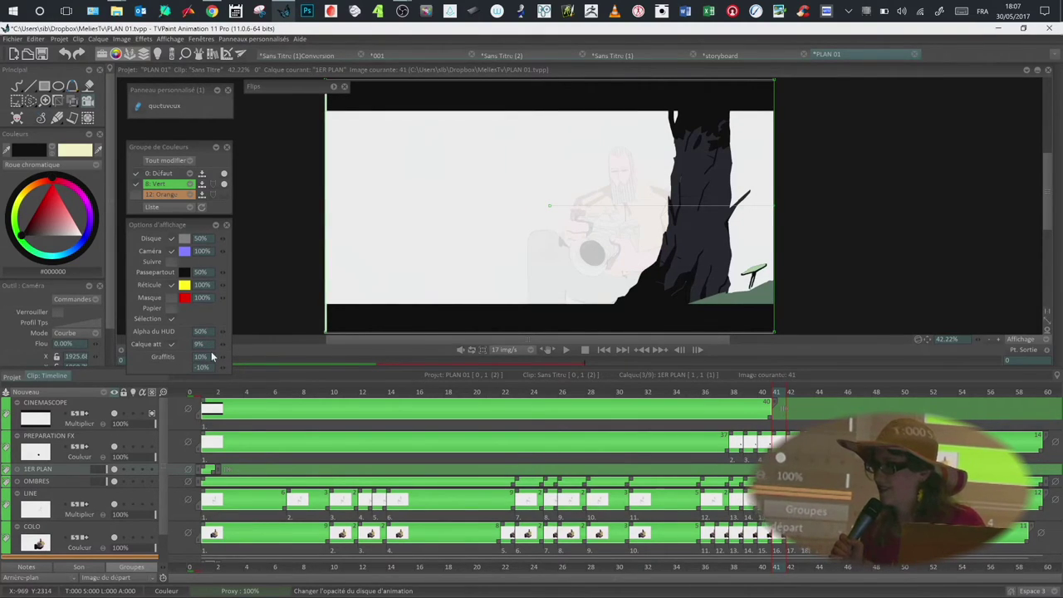
Step: View the layers one by one at frame 41, going up to CINEMASCOPE and then down the stack to ROUGH
key("Up")
key("Up")
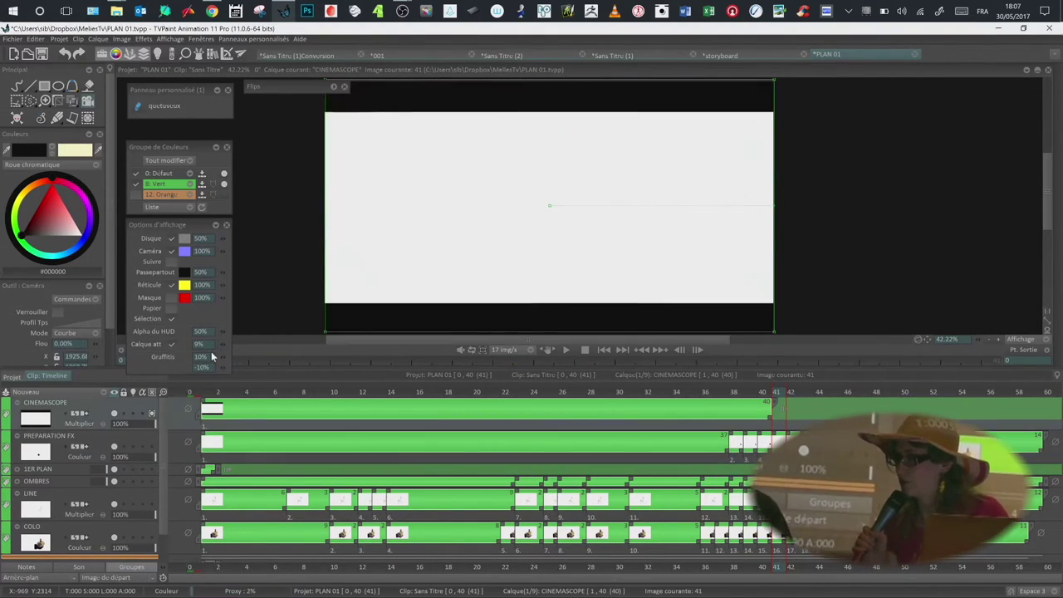
key("Down")
key("Down")
key("Down")
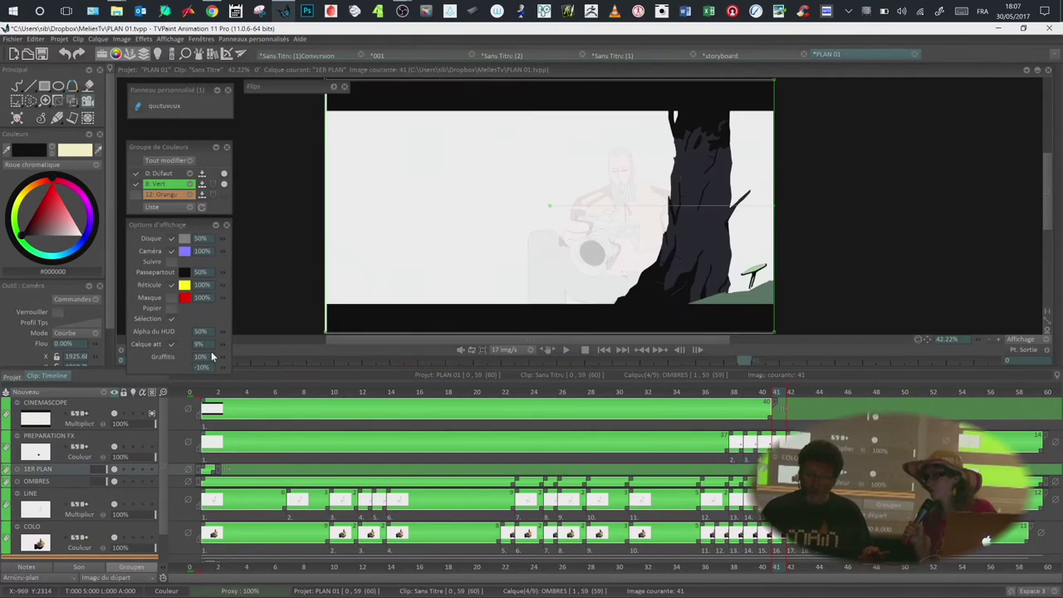
key("Down")
key("Down")
key("Down")
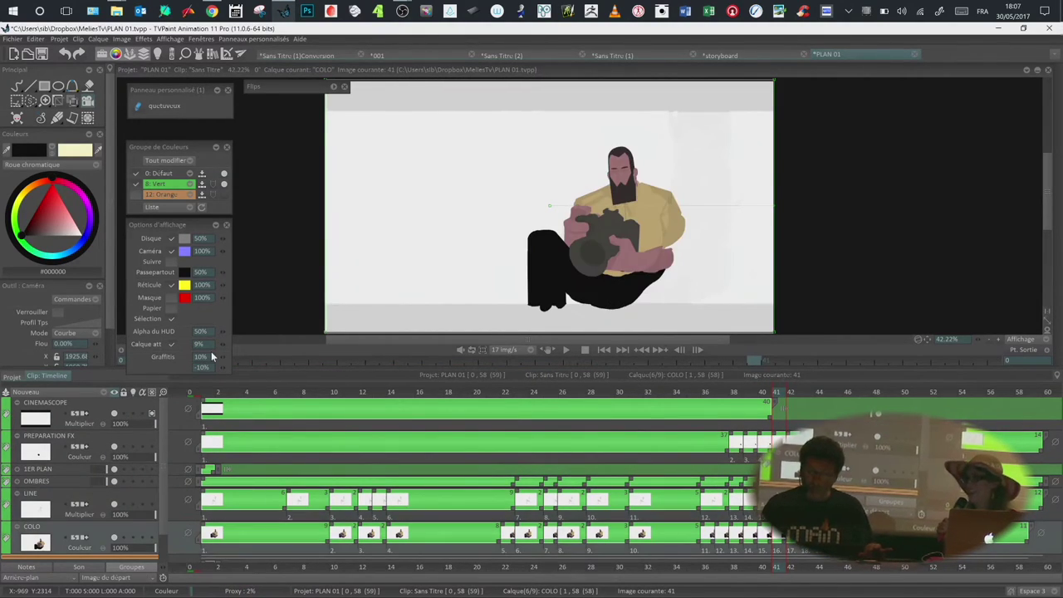
key("Down")
key("Down")
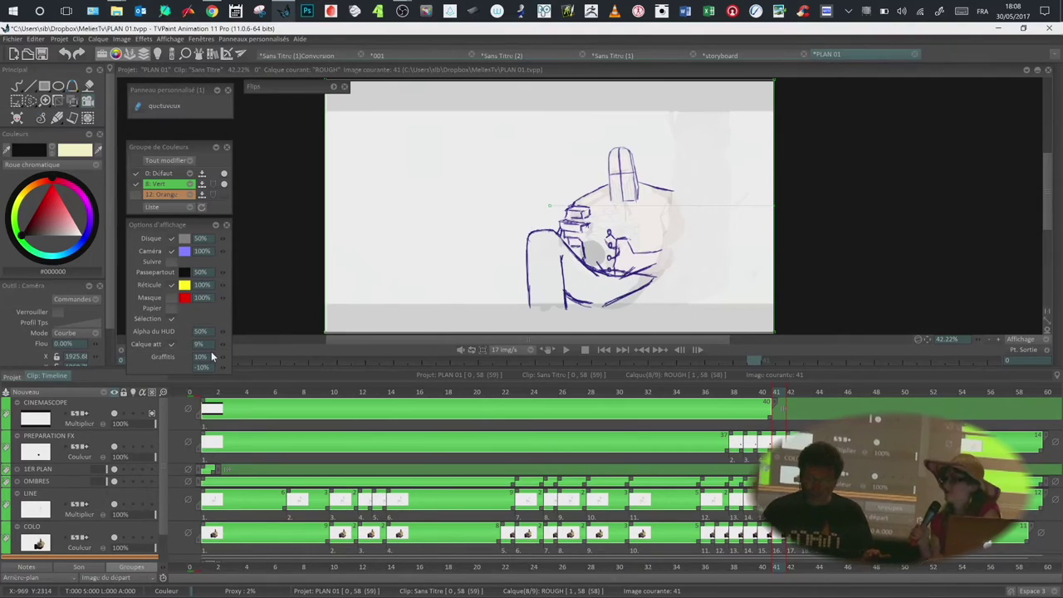
Step: Return to the COLO layer, hide and show it, and compare it with LINE at frame 41
key("Up")
key("Up")
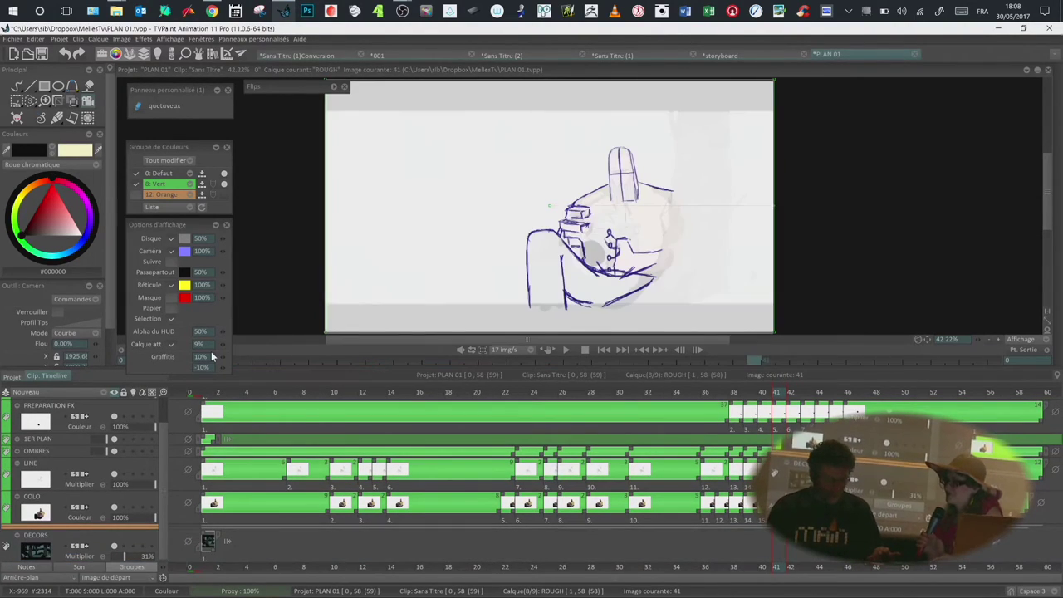
key("Up")
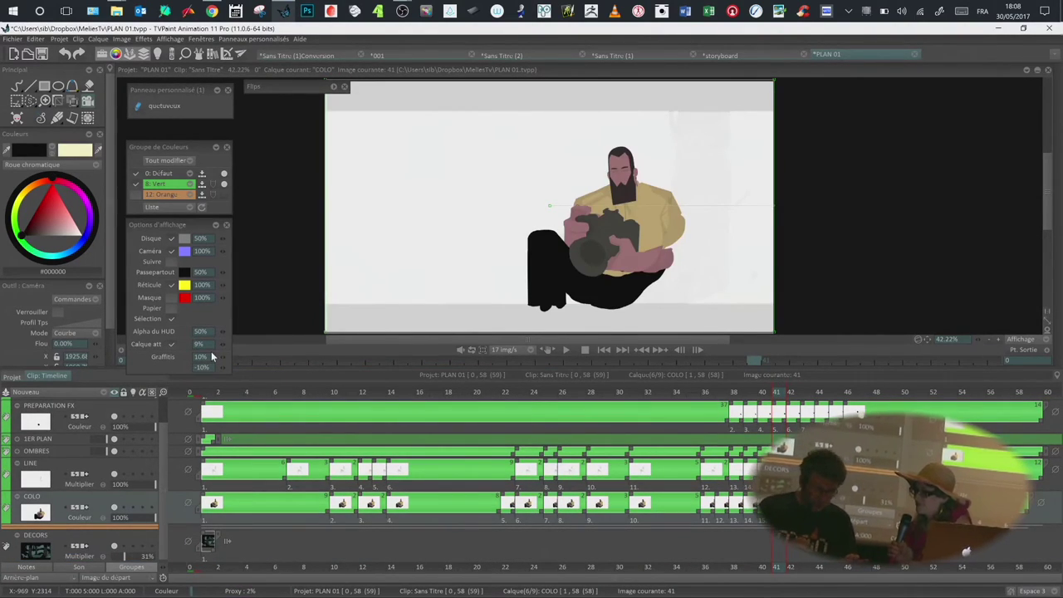
left_click(115, 509)
key("Up")
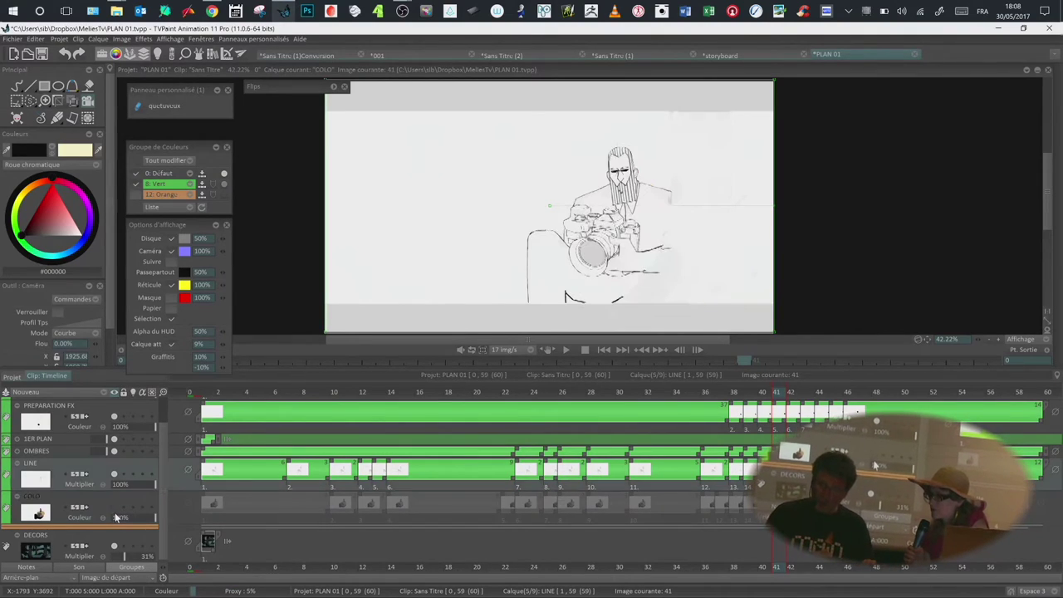
key("Down")
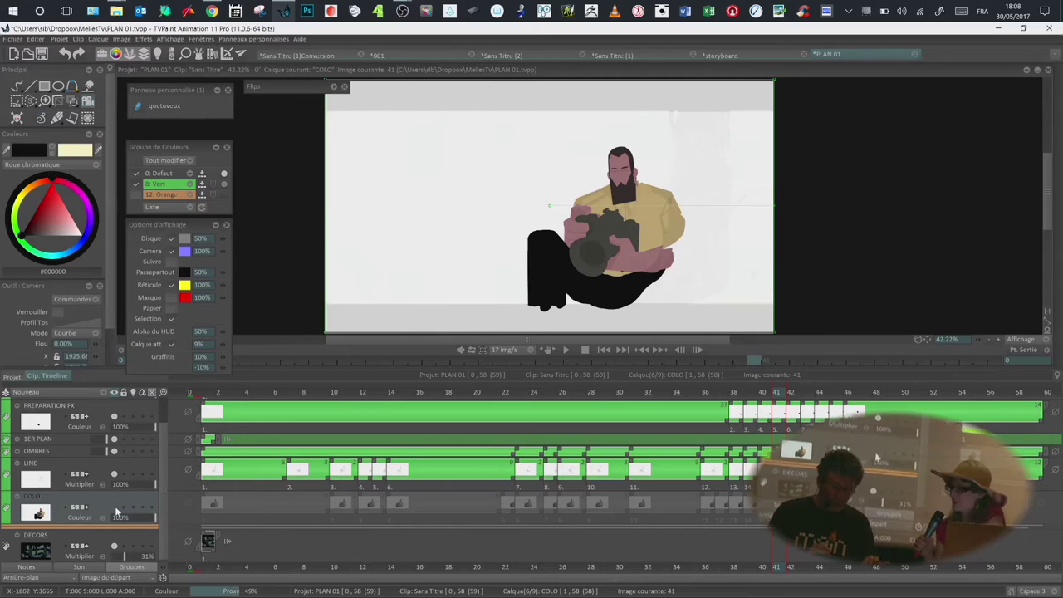
left_click(115, 513)
key("Up")
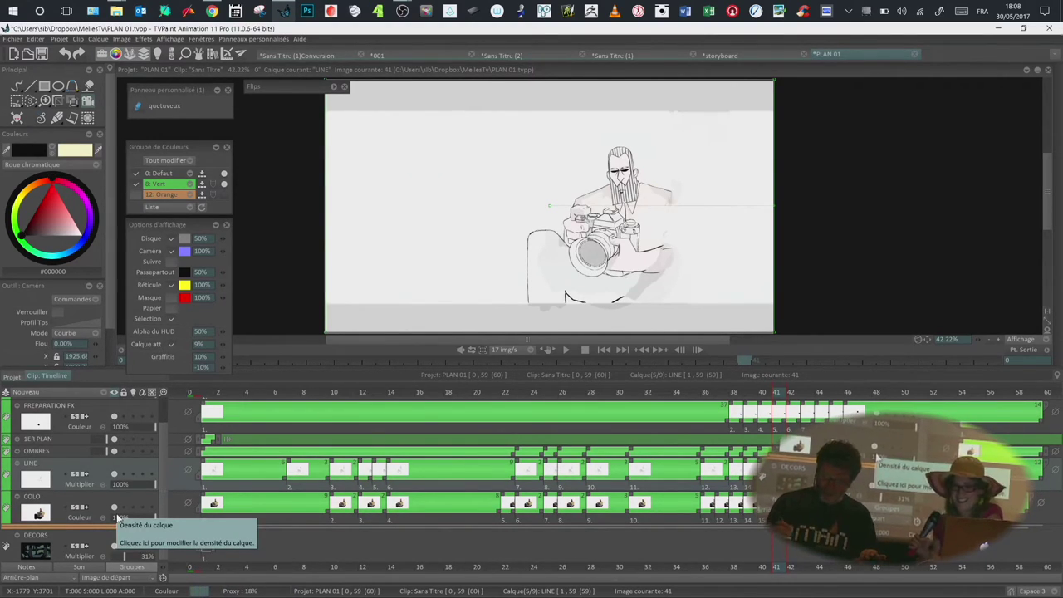
Step: View the 3D layer at frame 41, then scrub the timeline to frame 11
key("Down")
key("Down")
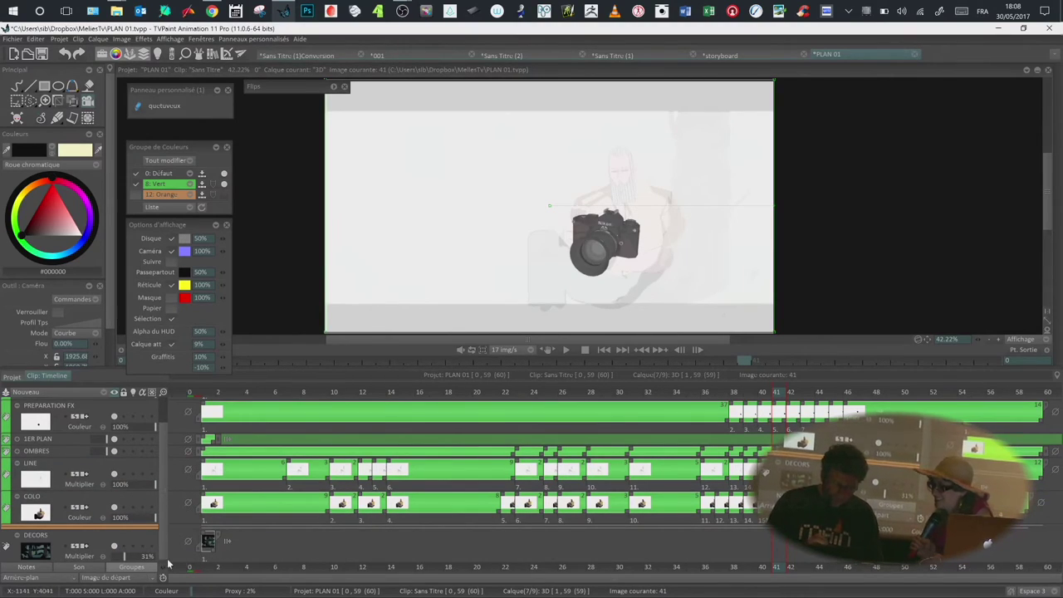
left_click_drag(212, 393, 350, 408)
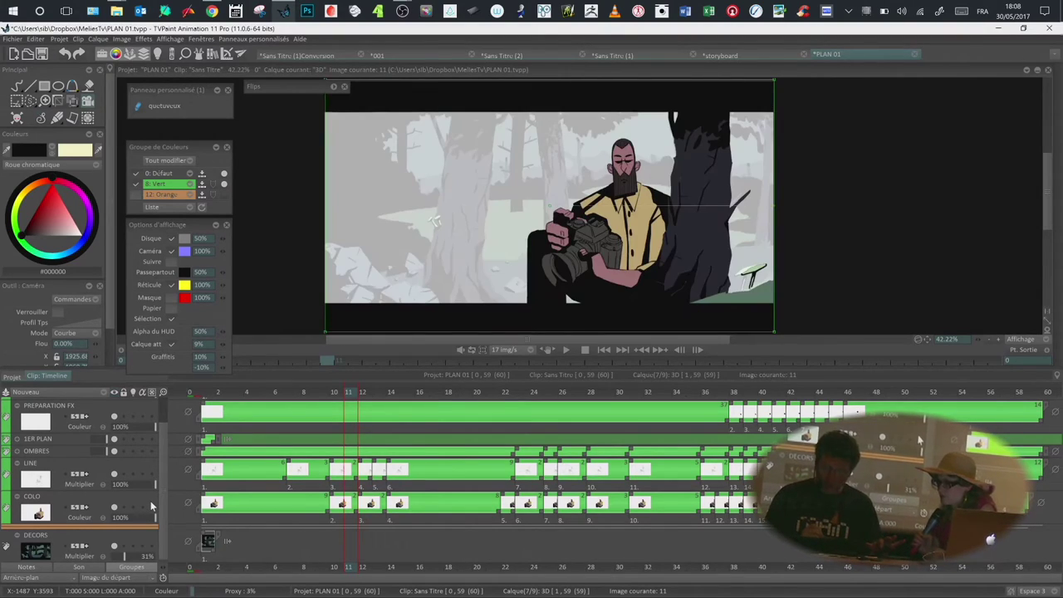
Step: Shift the Options d'affichage panel slightly, display the Options de visualisation panel and place it beside the camera frame
left_click(172, 251)
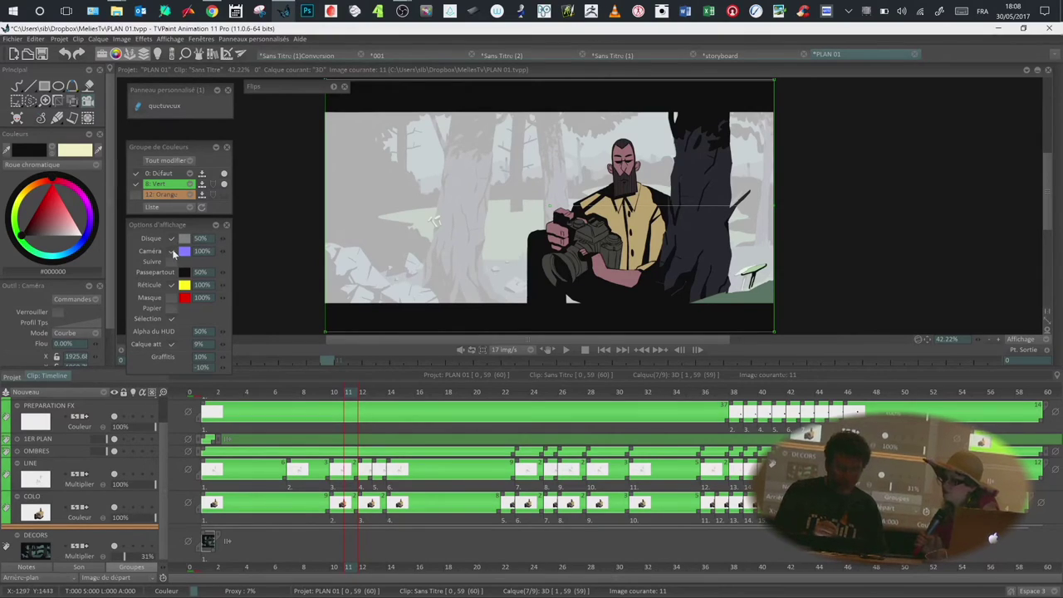
left_click_drag(171, 229, 205, 237)
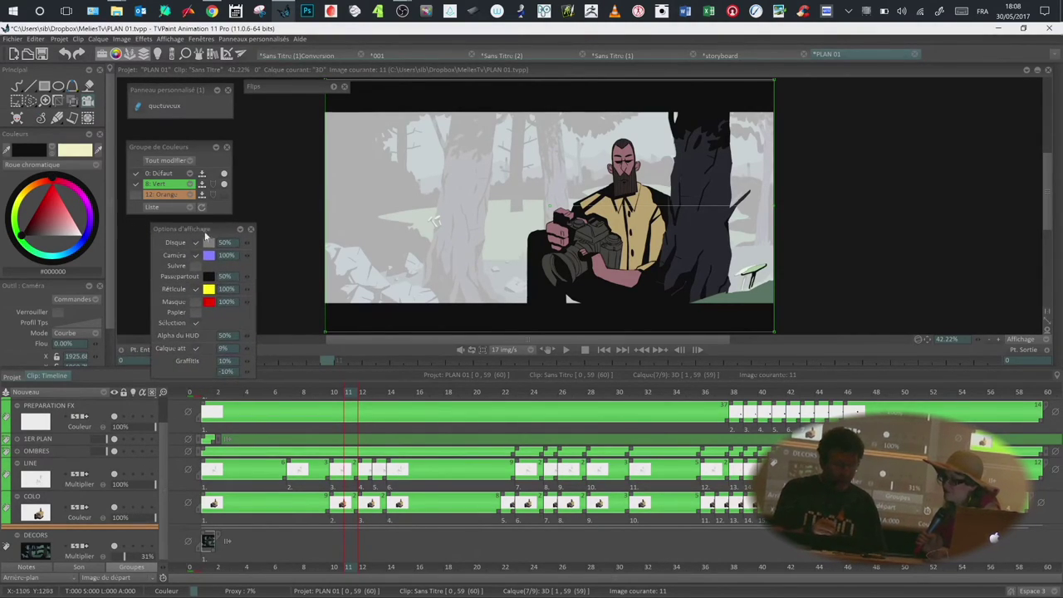
left_click(202, 40)
mouse_move(244, 101)
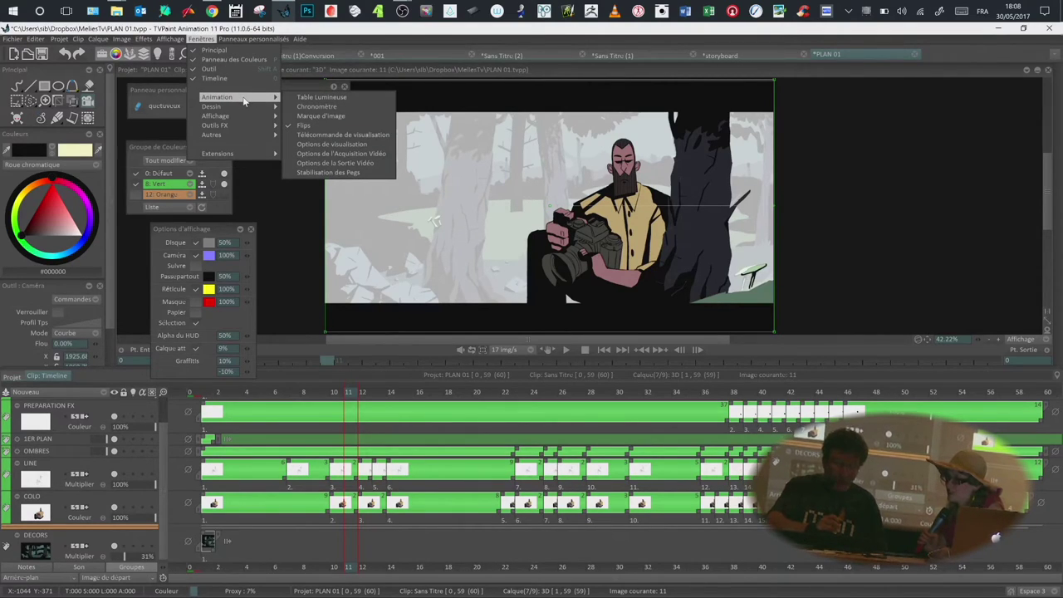
left_click(363, 144)
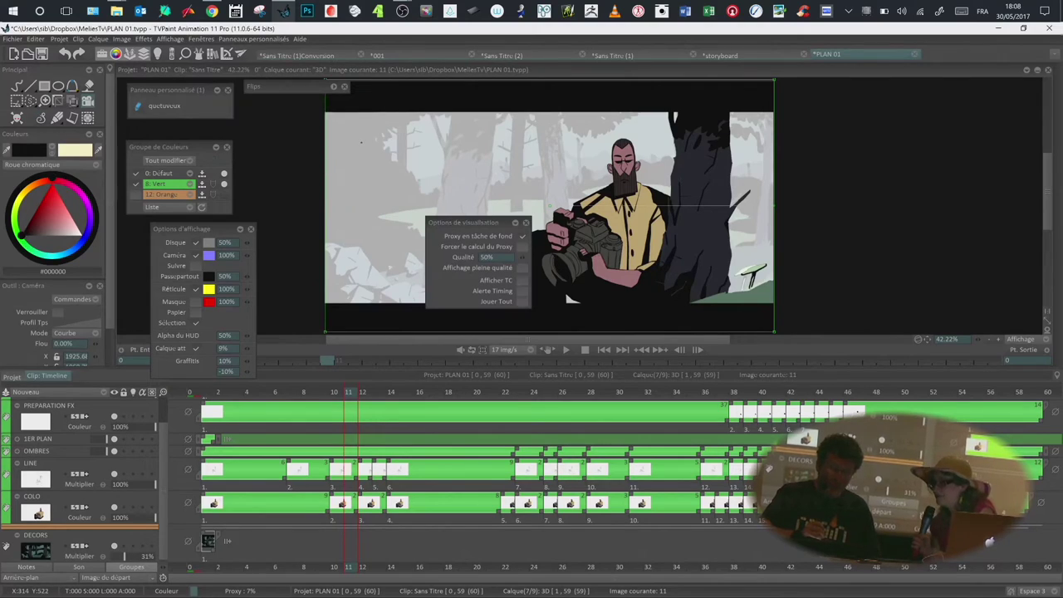
left_click_drag(472, 229, 888, 171)
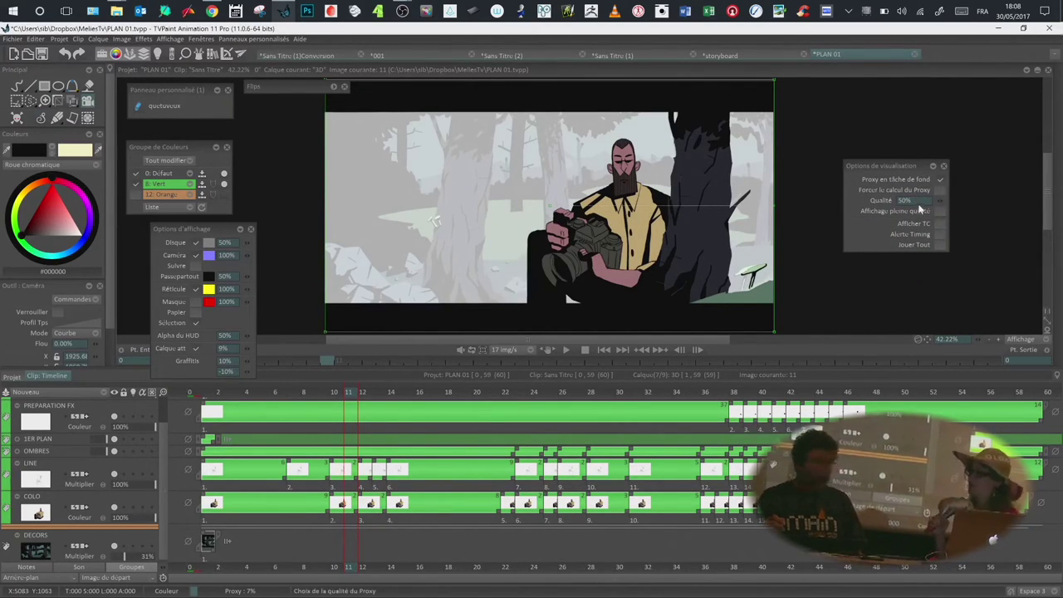
left_click_drag(897, 170, 859, 164)
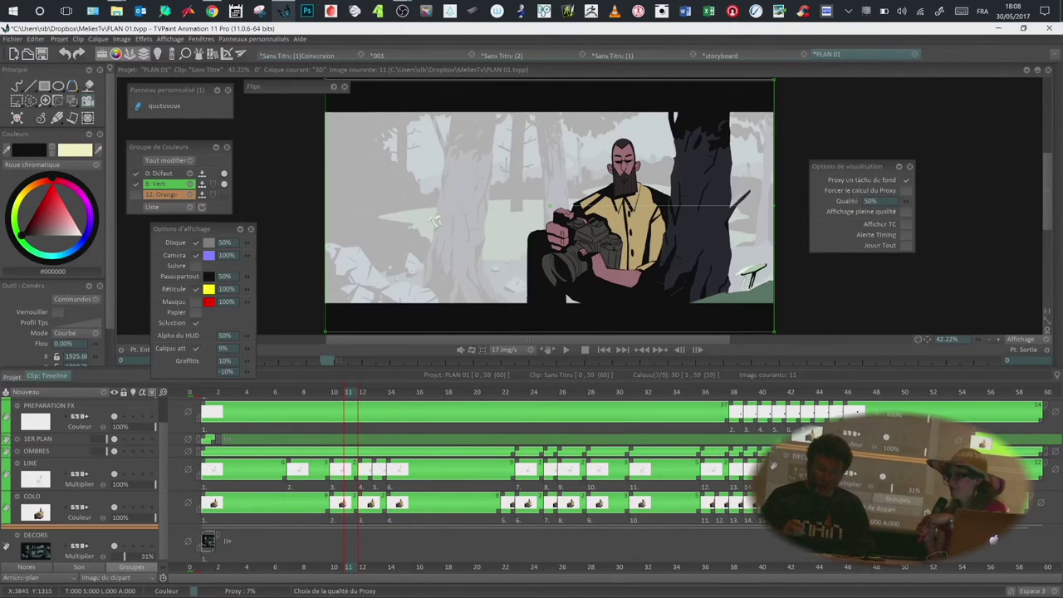
Step: Play the PLAN 01 animation and stop it at frame 43
left_click(567, 350)
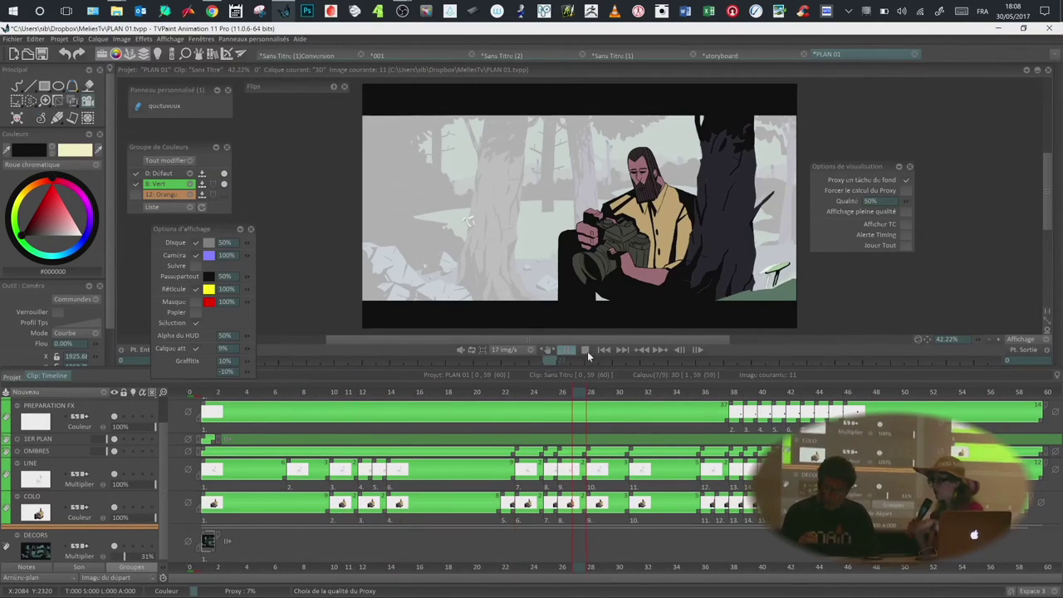
left_click(586, 351)
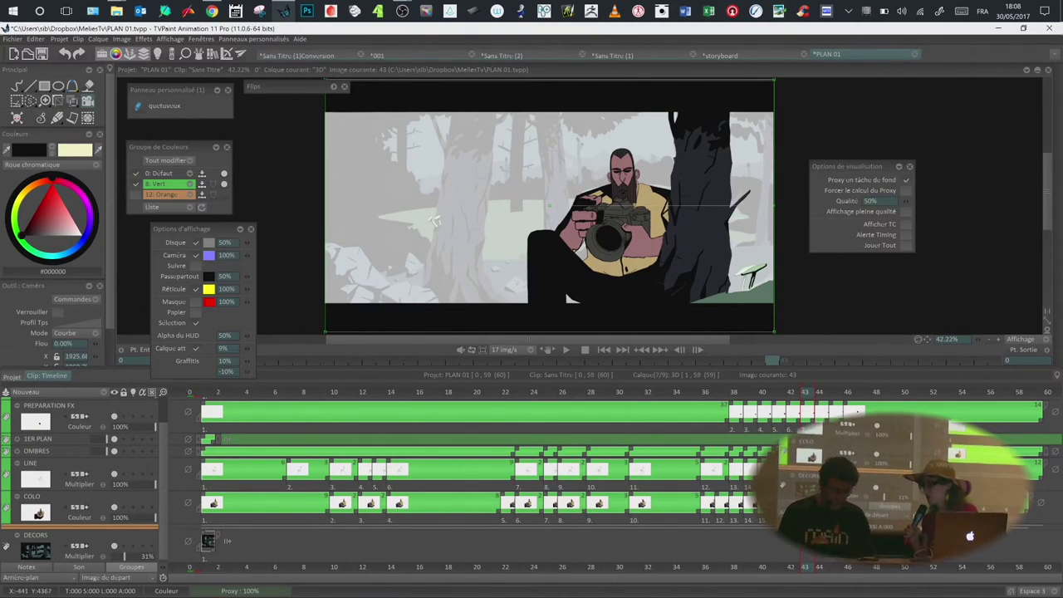
left_click_drag(871, 165, 864, 161)
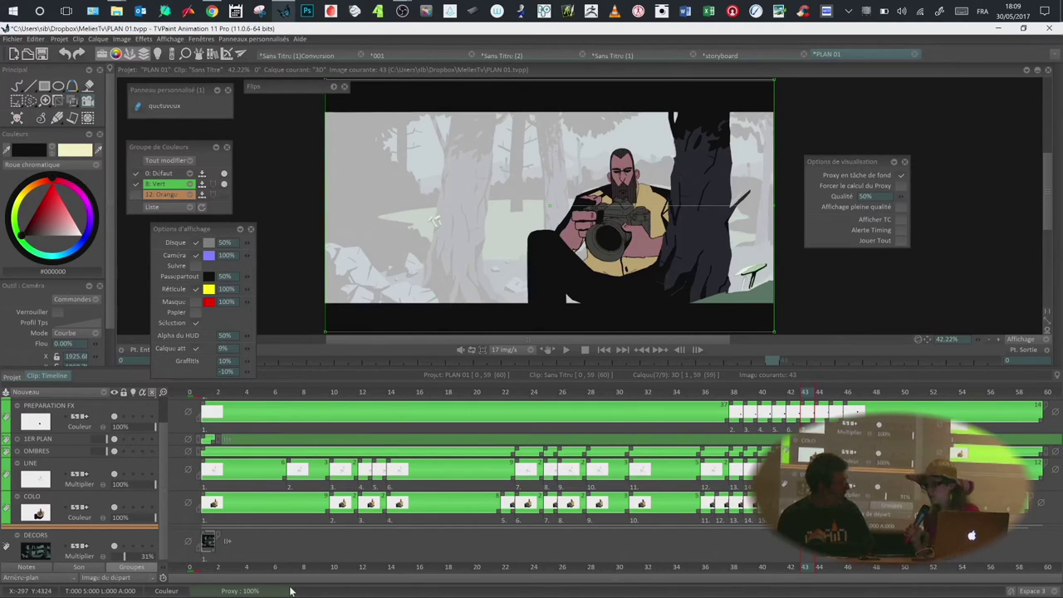
left_click_drag(864, 161, 858, 160)
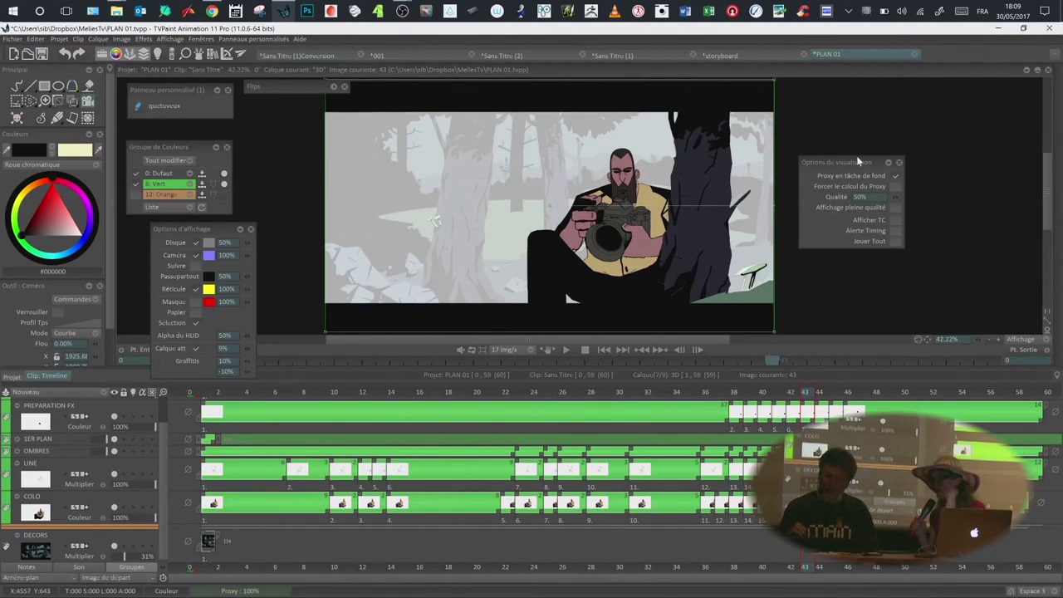
left_click_drag(842, 159, 830, 149)
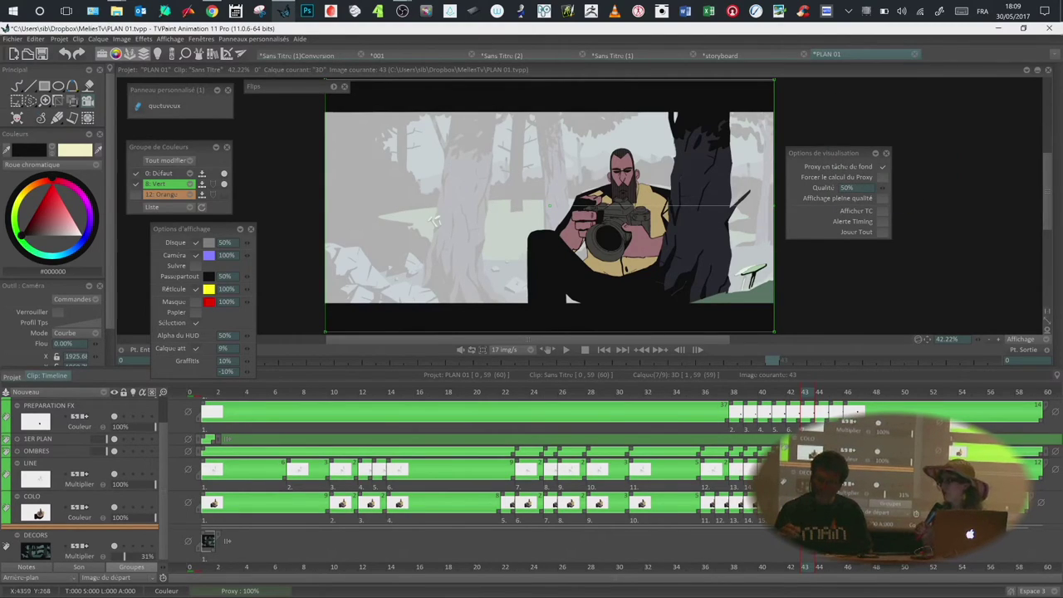
left_click_drag(829, 151, 834, 151)
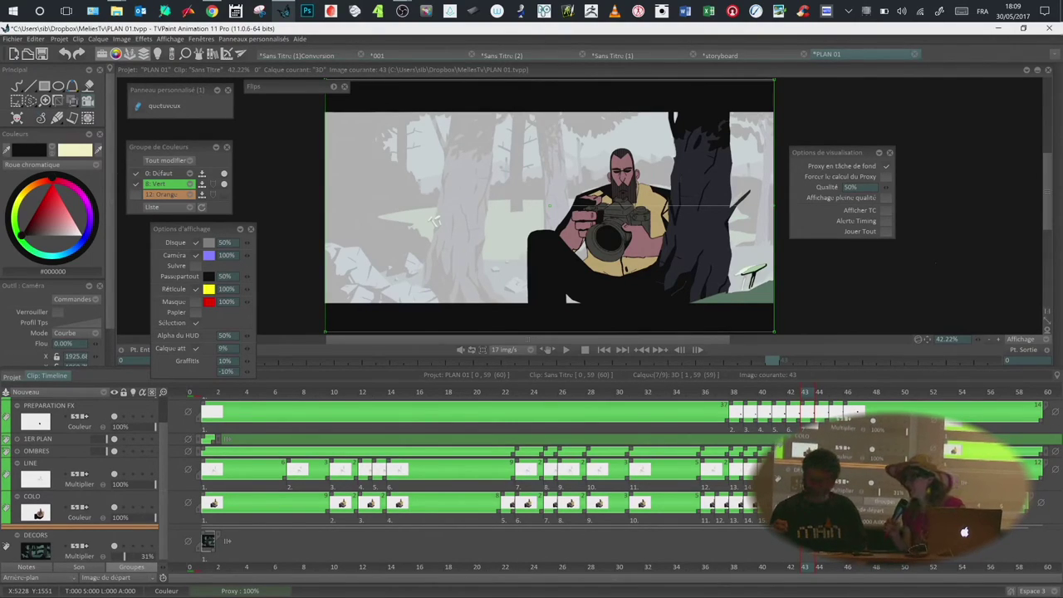
Step: Toggle the Proxy en tâche de fond and Forcer le calcul du Proxy options, leaving both enabled
left_click_drag(859, 155, 856, 154)
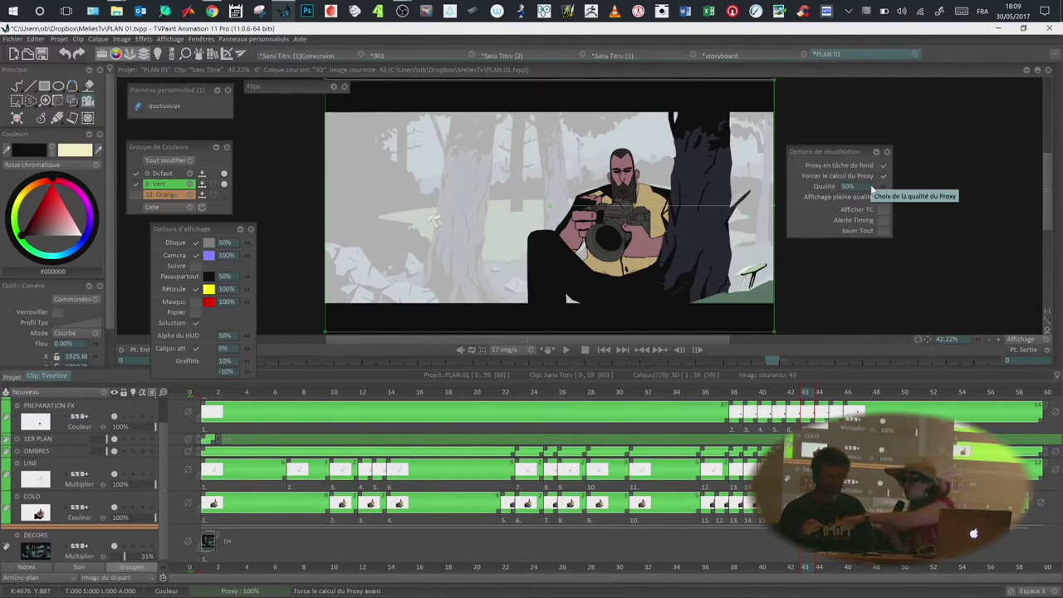
left_click(883, 165)
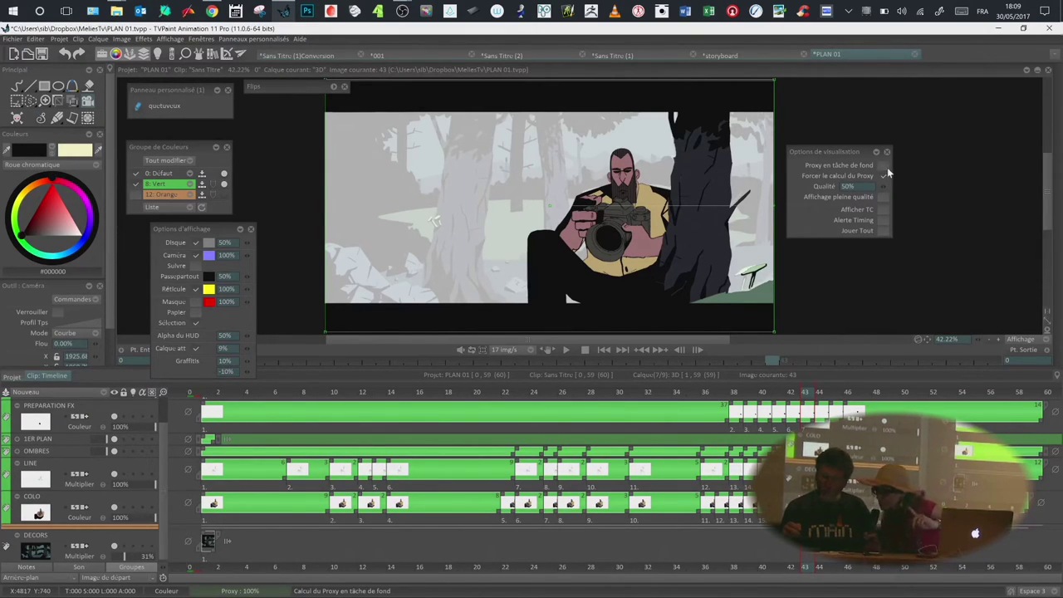
left_click(884, 176)
left_click_drag(841, 150, 846, 152)
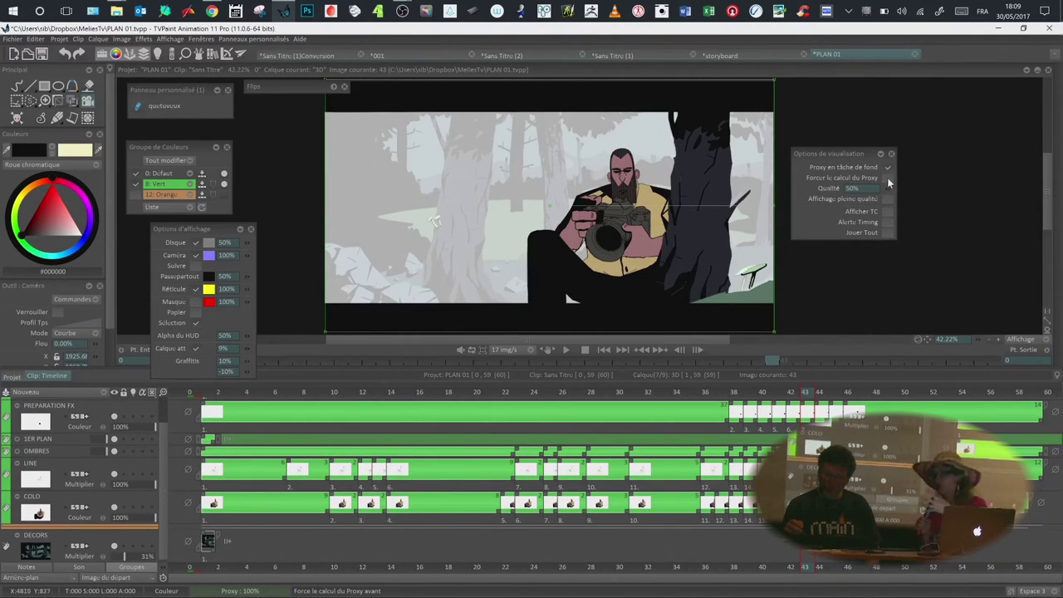
left_click_drag(839, 150, 847, 152)
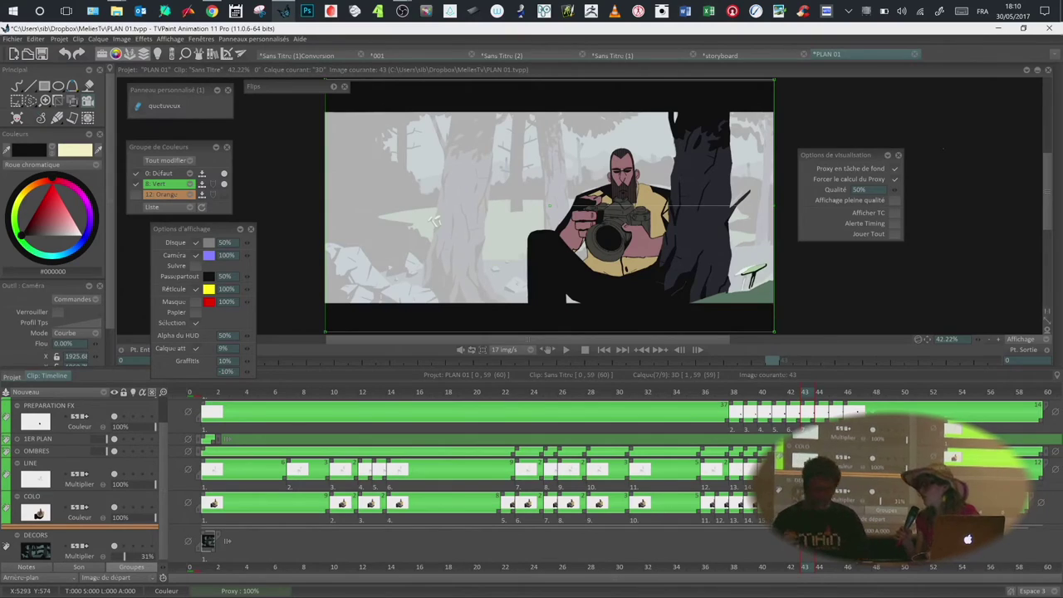
left_click_drag(850, 154, 844, 152)
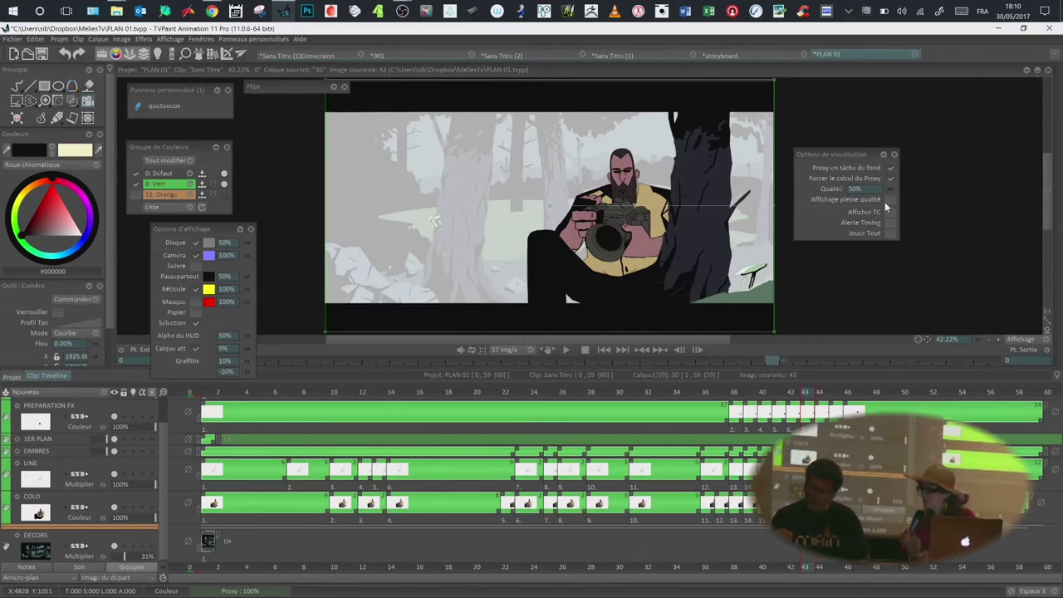
left_click_drag(848, 153, 854, 155)
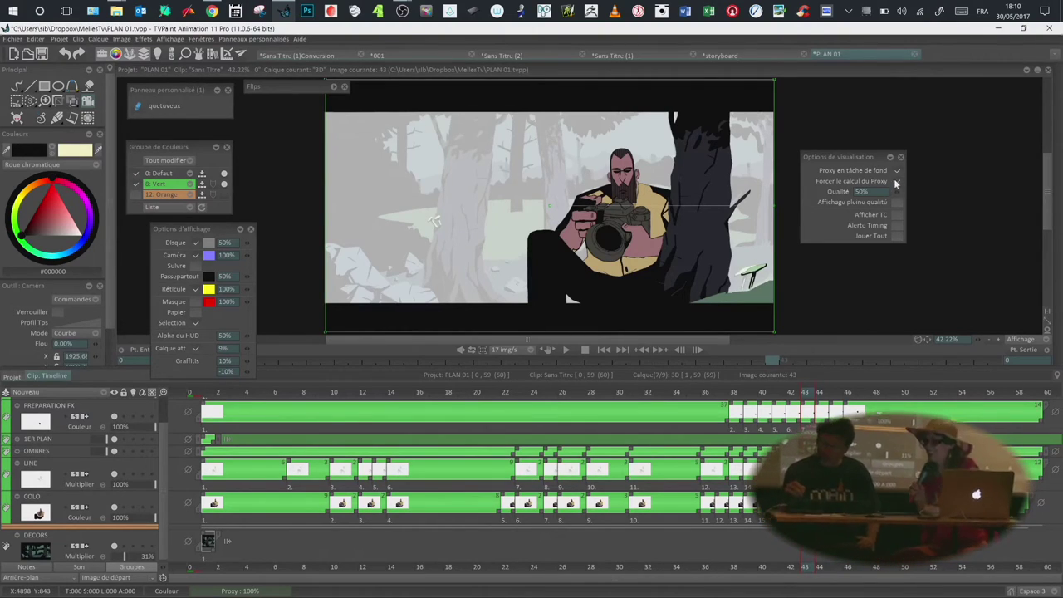
left_click_drag(860, 156, 863, 161)
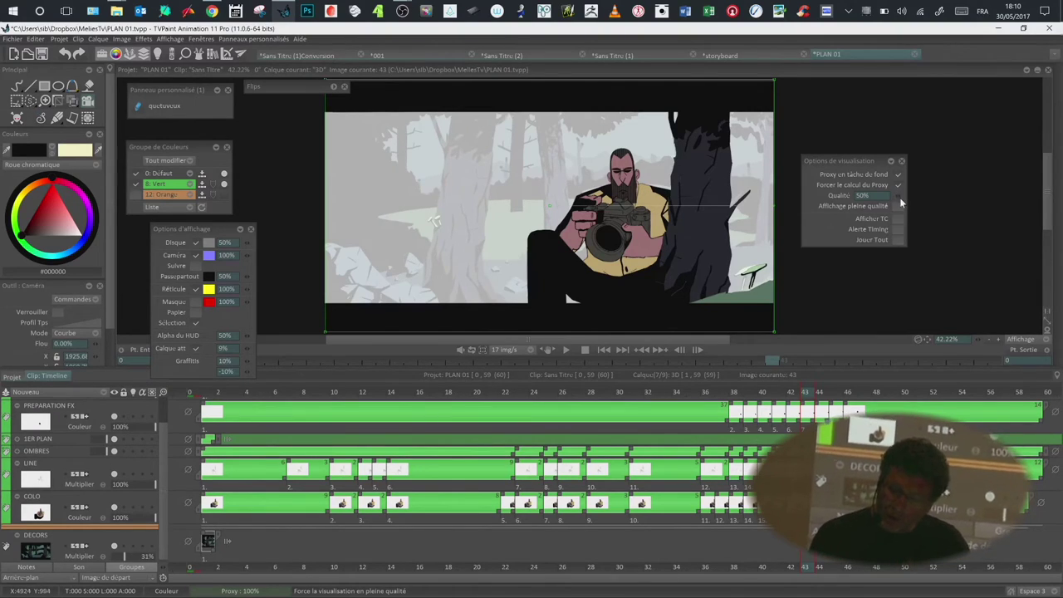
Step: Set the proxy Qualité to 99% and move the Options de visualisation panel slightly closer to the camera frame
left_click_drag(897, 195, 956, 188)
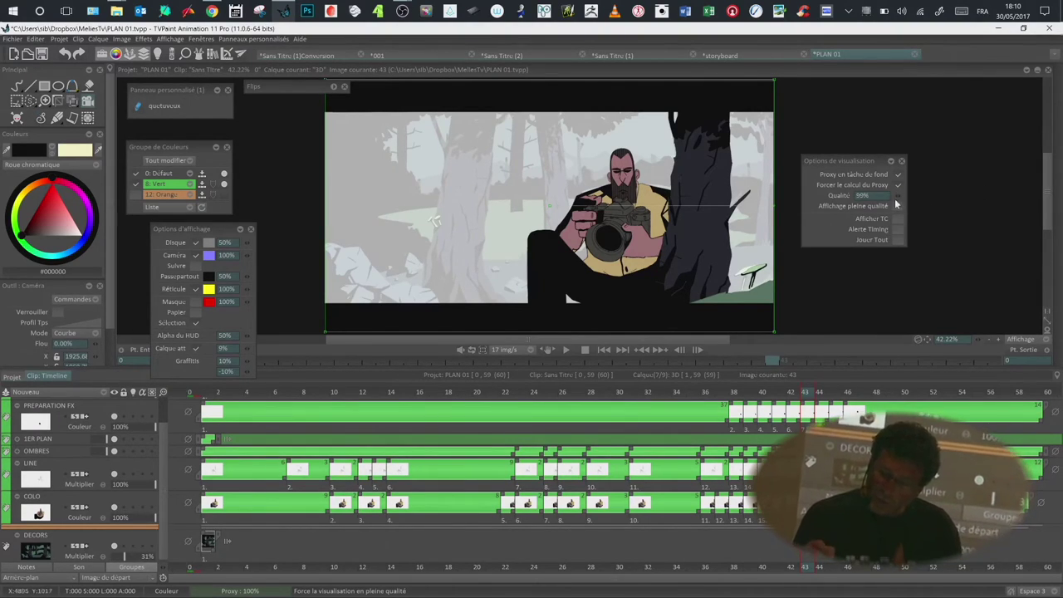
left_click_drag(861, 162, 856, 166)
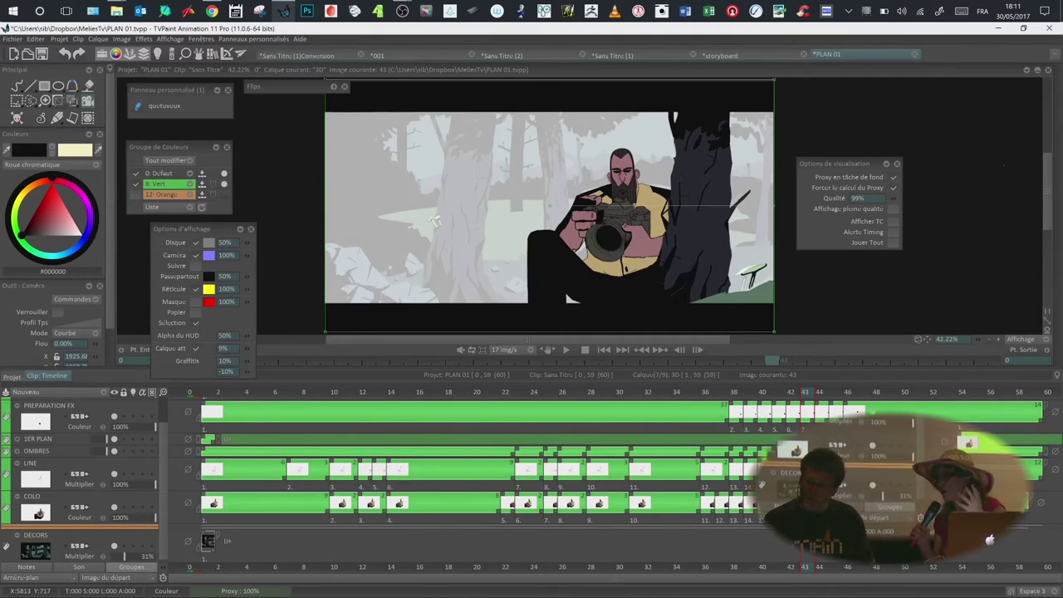
left_click_drag(856, 159, 842, 157)
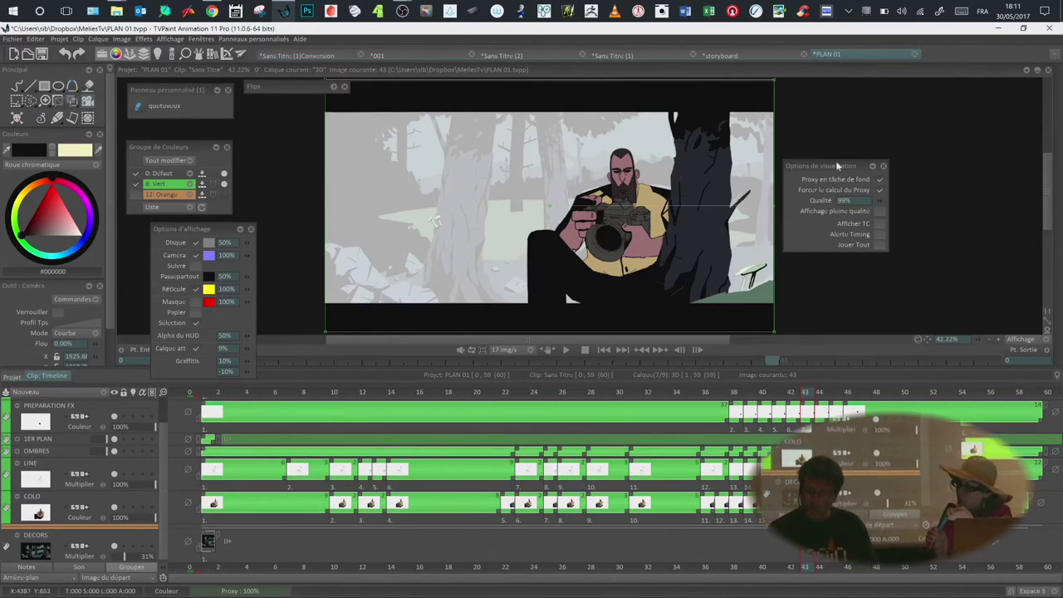
left_click_drag(835, 161, 844, 162)
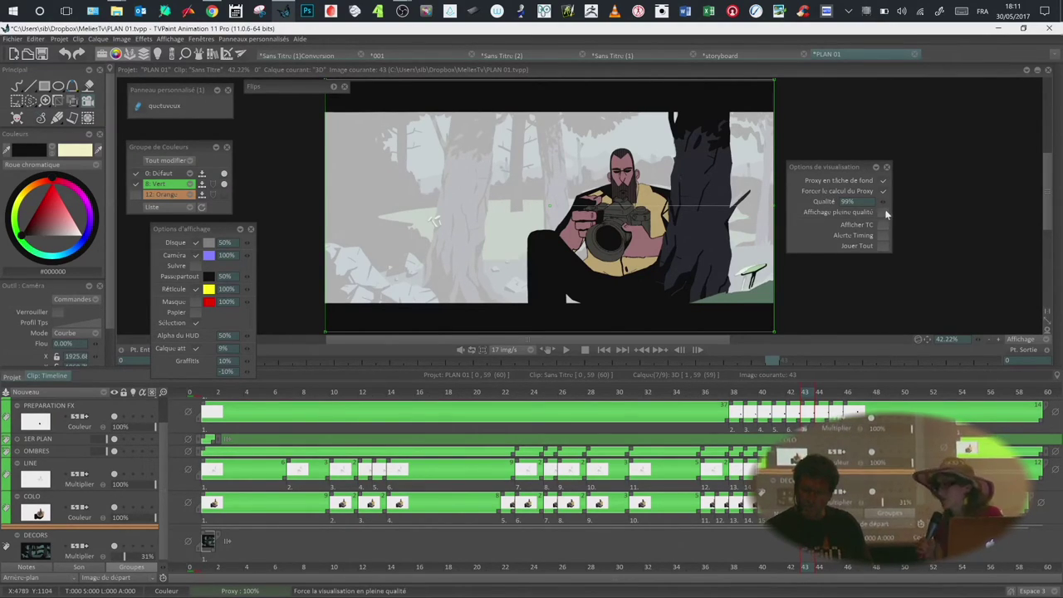
Step: Set the proxy Qualité to 98% and play the PLAN 01 animation, stopping it at frame 3
mouse_move(880, 202)
left_mouse_down()
mouse_move(902, 202)
mouse_move(883, 199)
left_mouse_up()
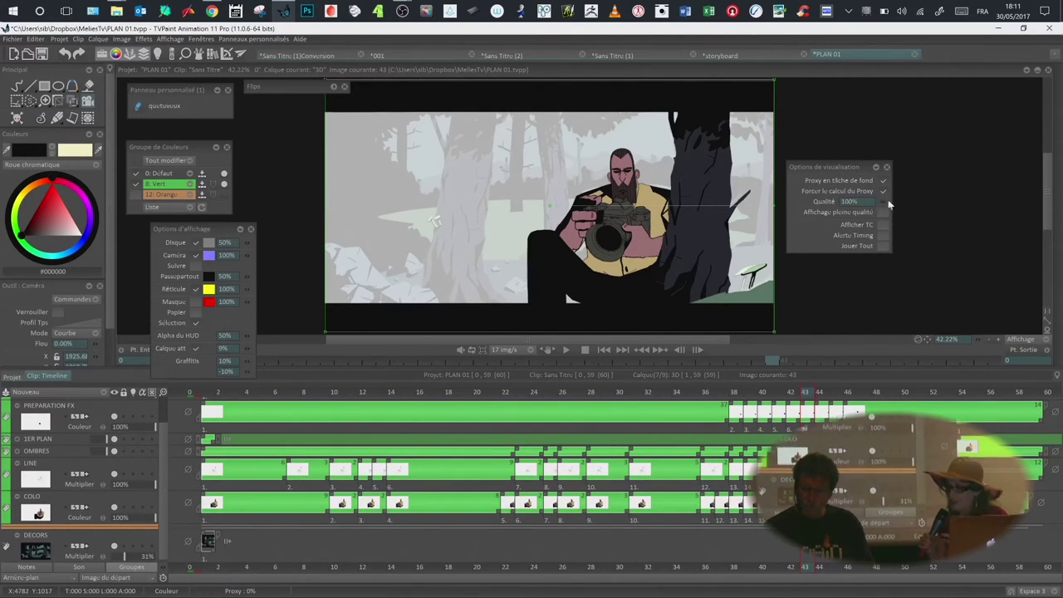
left_click_drag(890, 205, 884, 205)
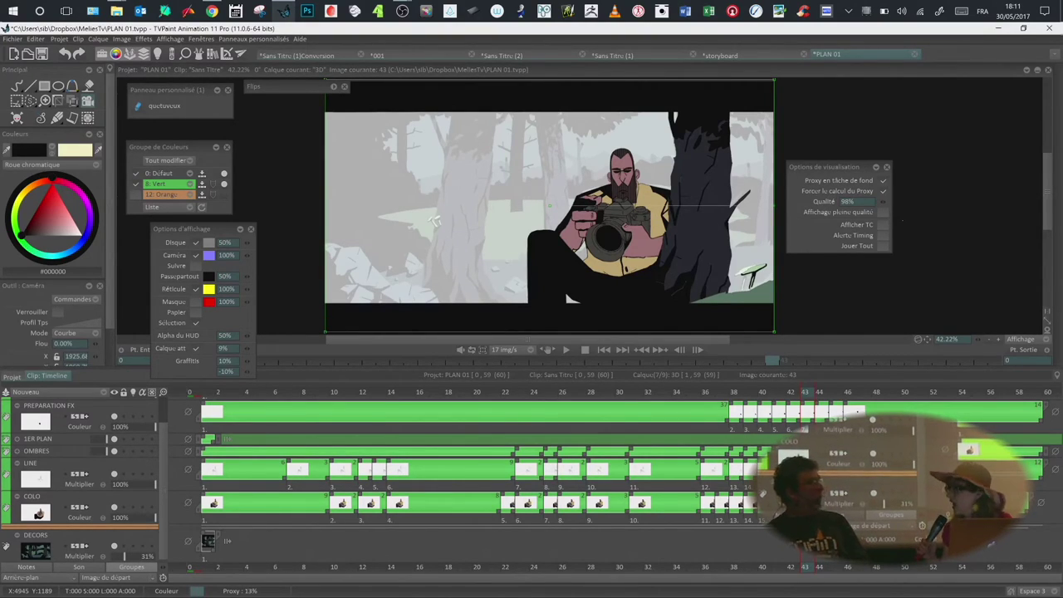
left_click(566, 350)
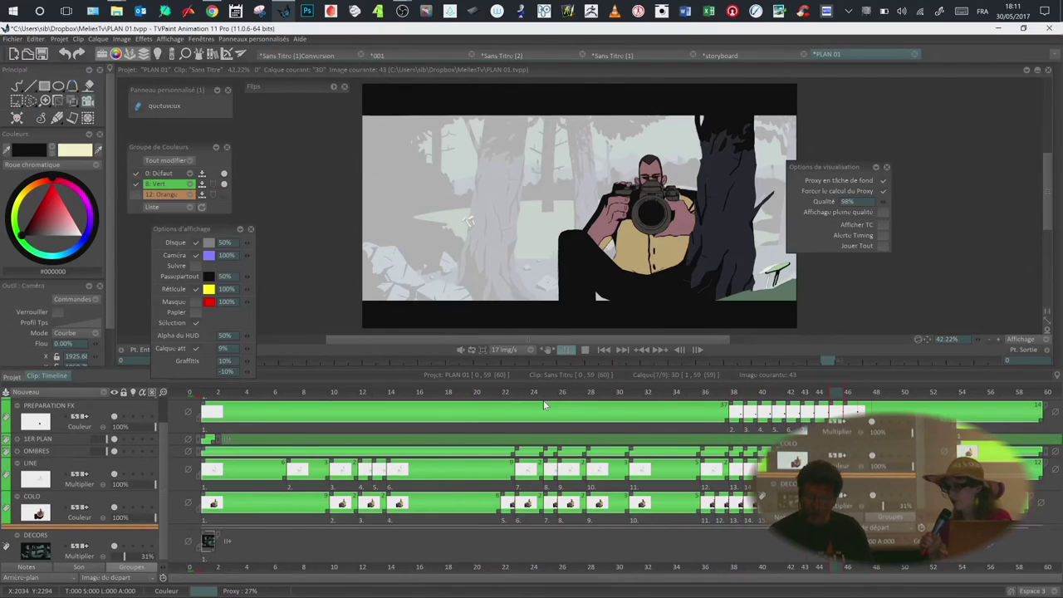
left_click(584, 350)
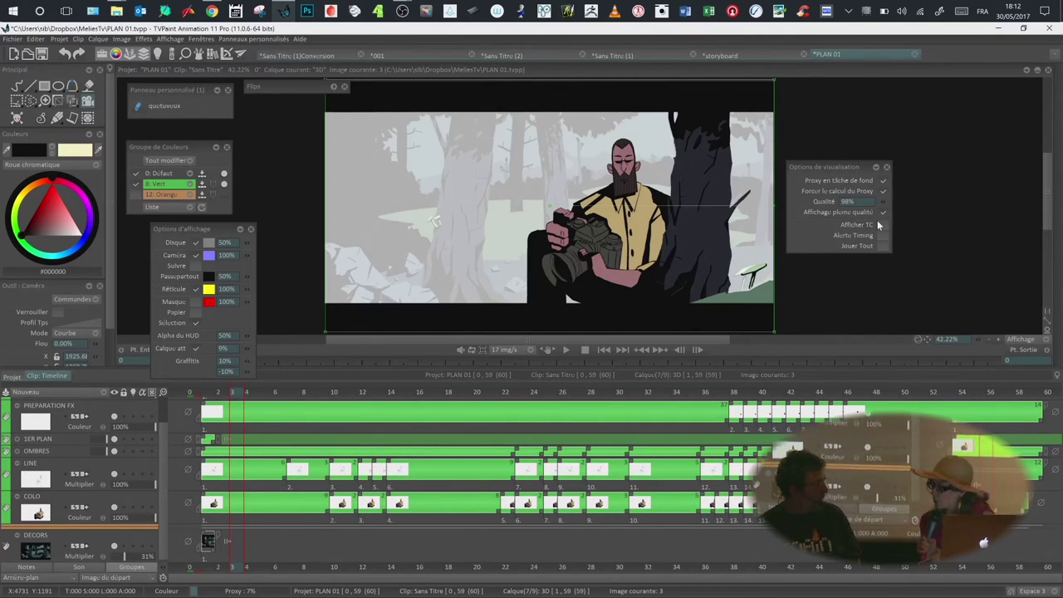
Step: Set the proxy Qualité to 46%, leaving Affichage pleine qualité enabled
left_click_drag(843, 167, 847, 168)
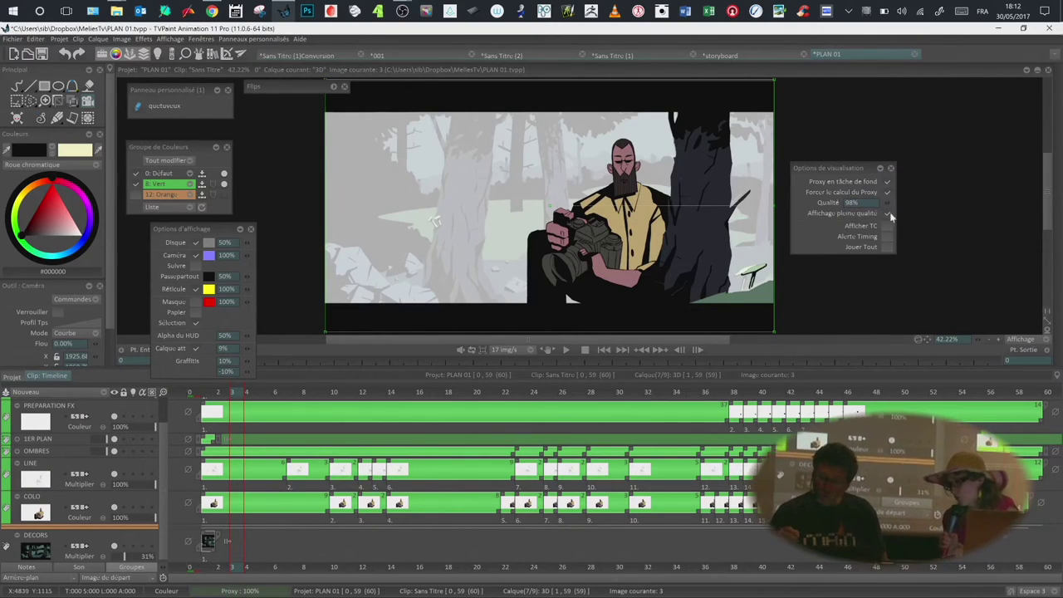
left_click_drag(888, 203, 887, 203)
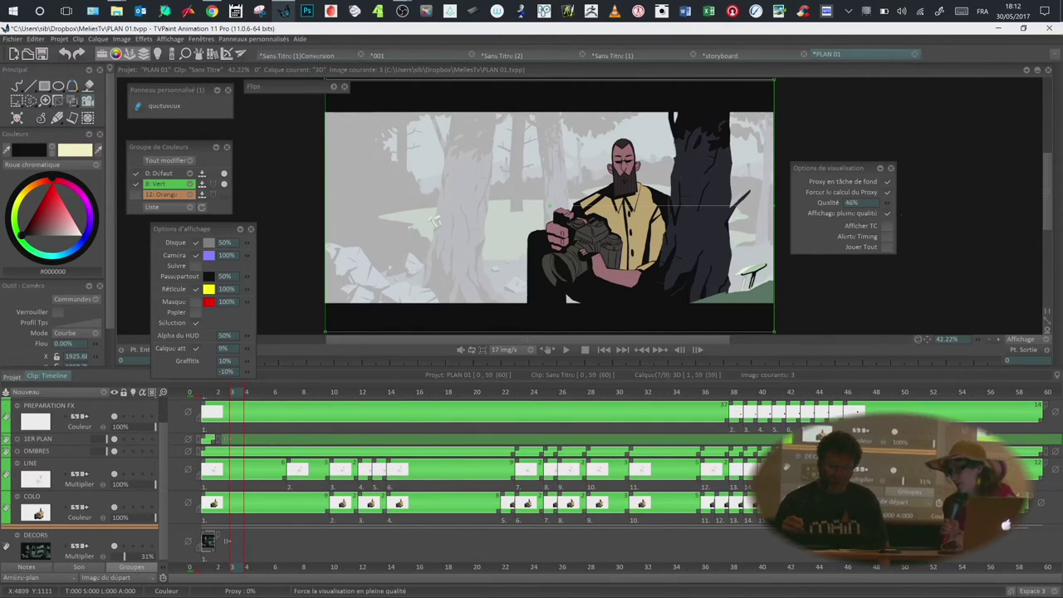
left_click(887, 213)
Step: Enable Afficher TC and play the animation with its frame counter, stopping at frame 57
left_click(888, 225)
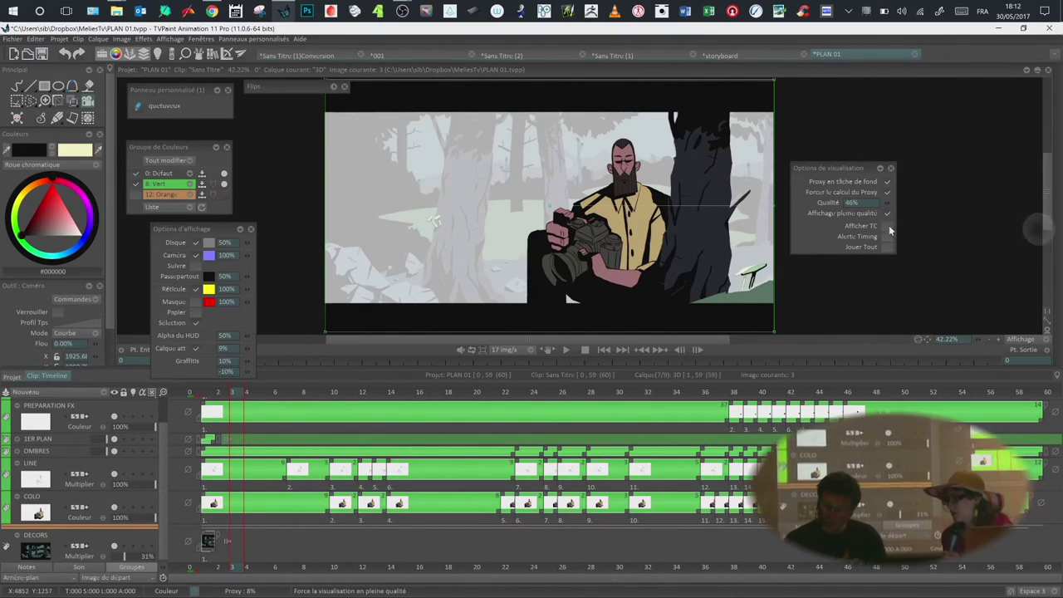
left_click(565, 351)
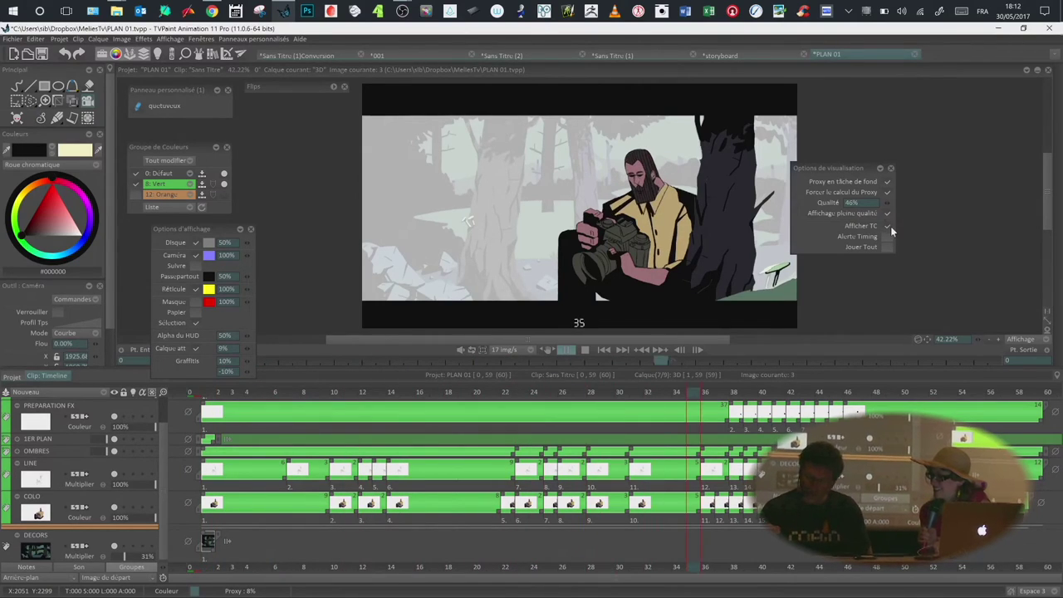
key("space")
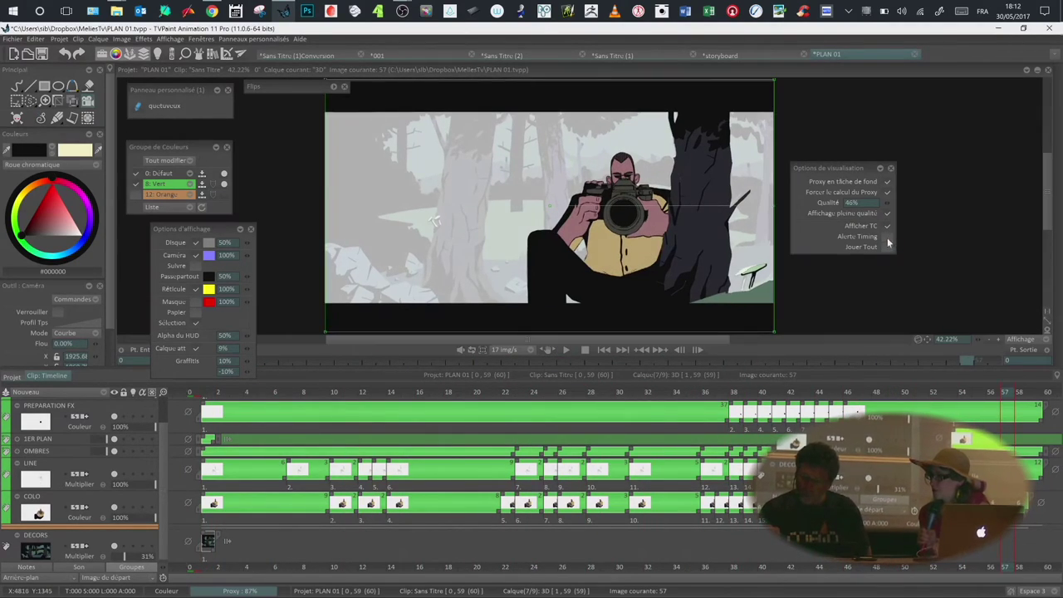
Step: Enable Alerte Timing, disable Forcer le calcul du Proxy, and test playback twice, stopping finally at frame 13
left_click(887, 248)
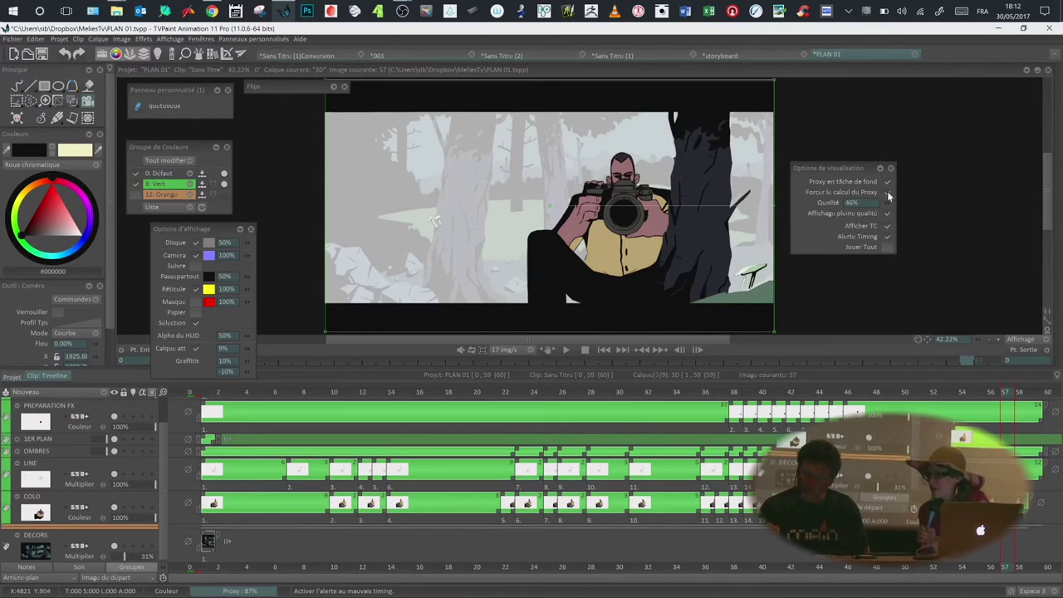
left_click(887, 191)
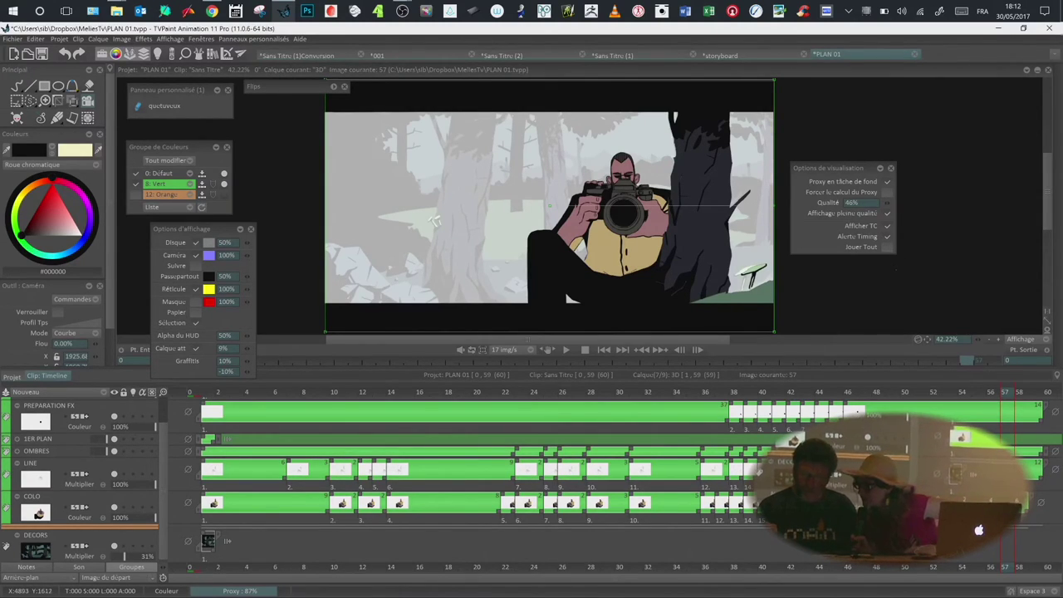
left_click(567, 349)
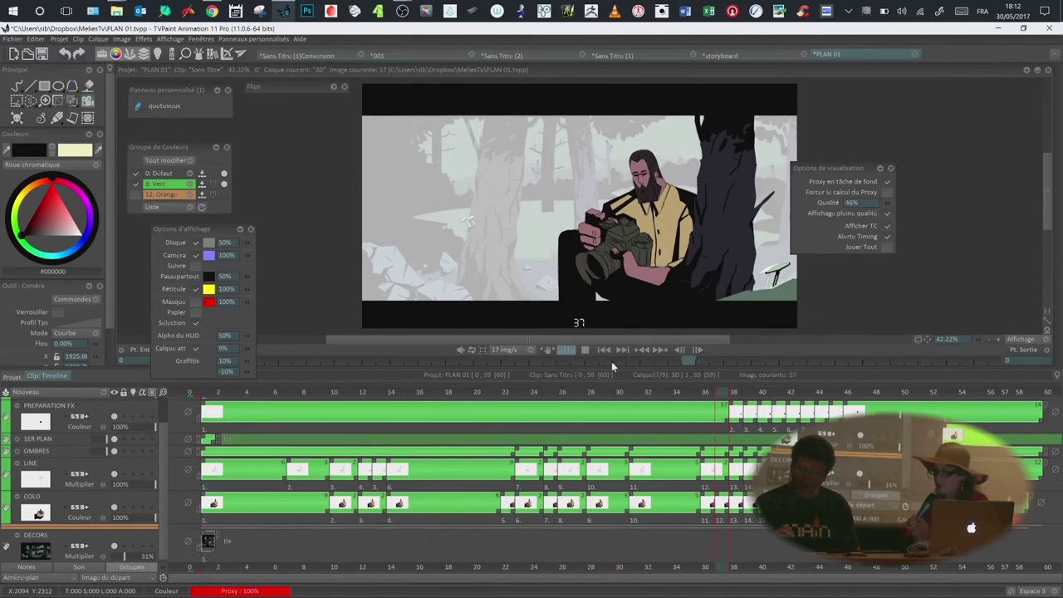
key("space")
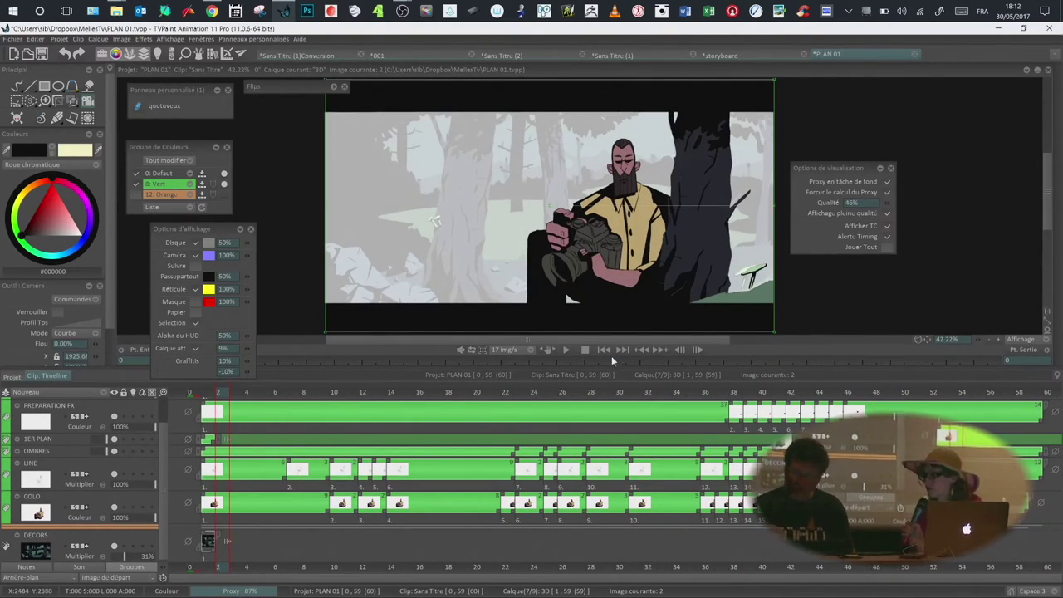
left_click(568, 349)
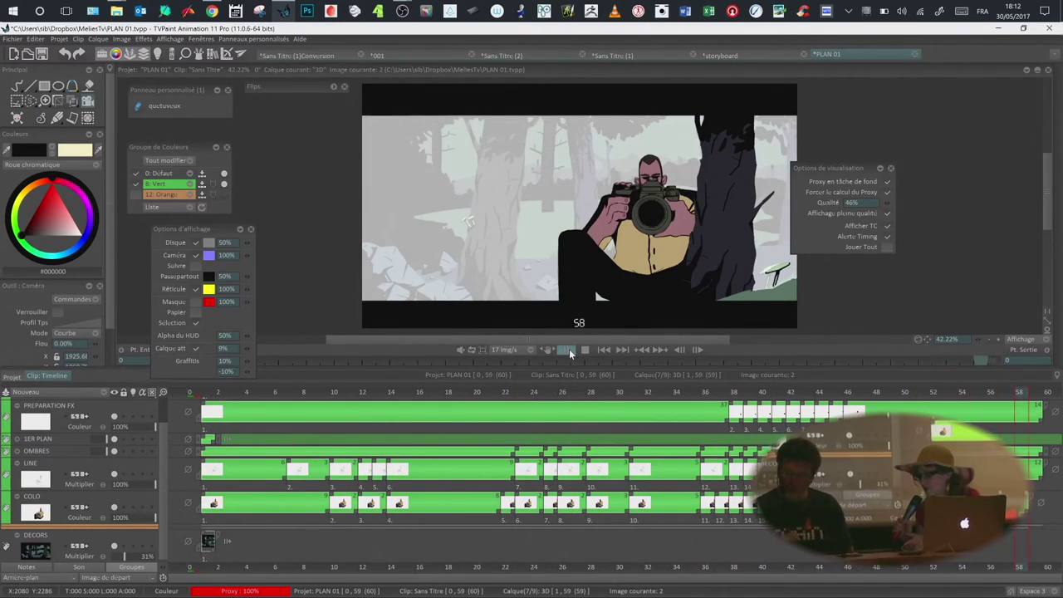
left_click(585, 350)
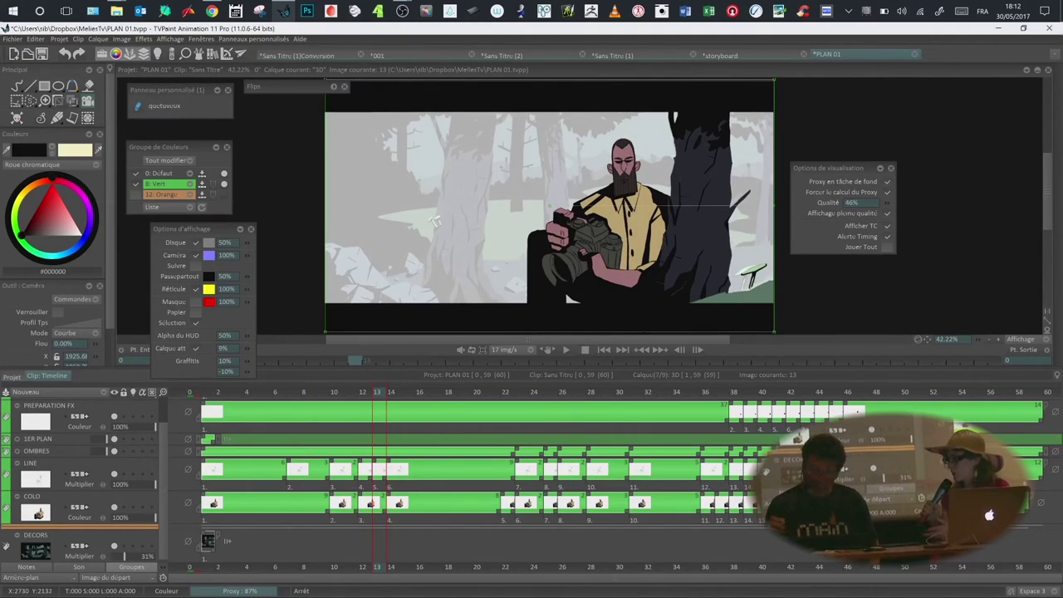
Step: Disable Alerte Timing, enable Jouer Tout, and play the animation
left_click(887, 236)
left_click(888, 247)
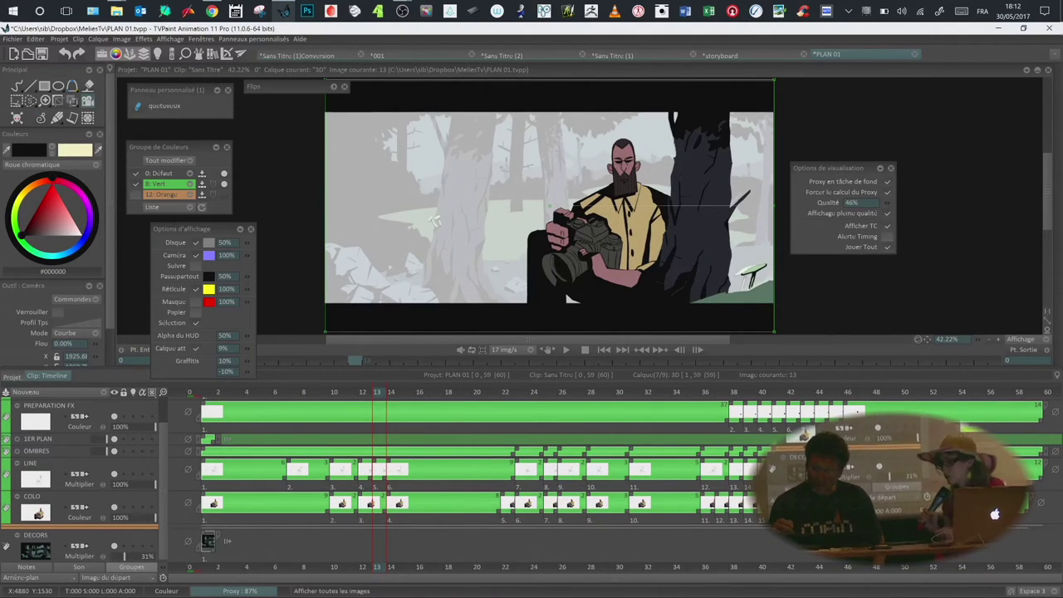
left_click(566, 349)
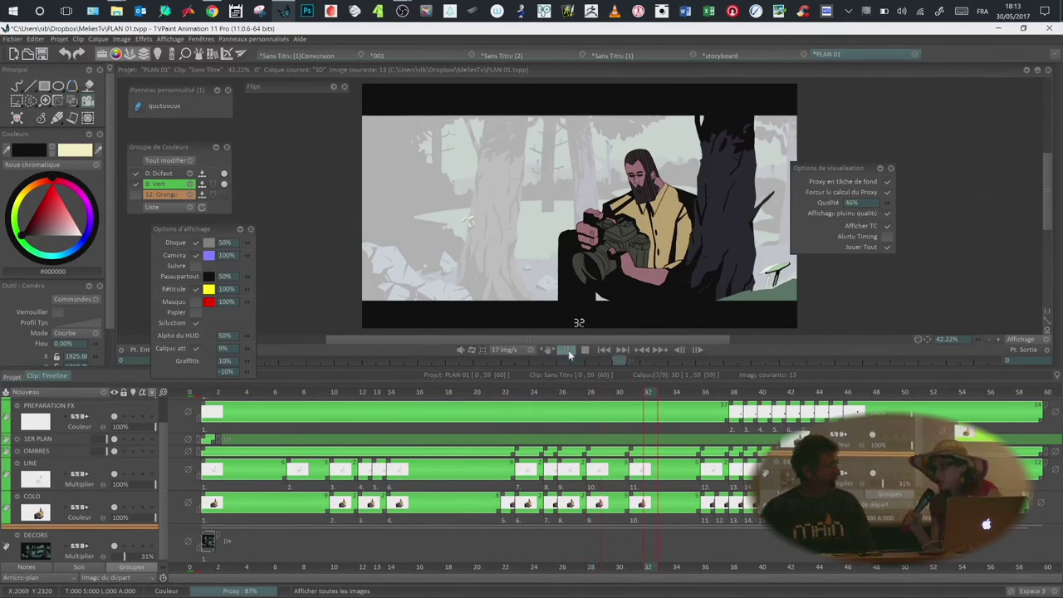
Step: Shift the Options de visualisation panel away from the picture and replay the animation with Jouer Tout enabled, stopping at frame 15
mouse_move(834, 163)
left_mouse_down()
mouse_move(862, 160)
mouse_move(848, 164)
left_mouse_up()
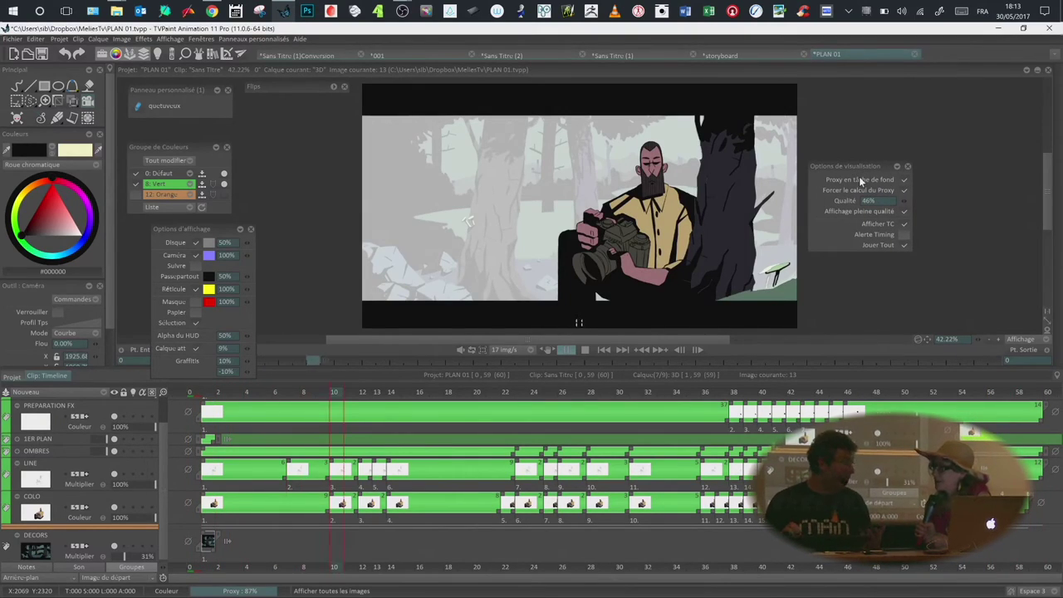
left_click_drag(857, 167, 861, 169)
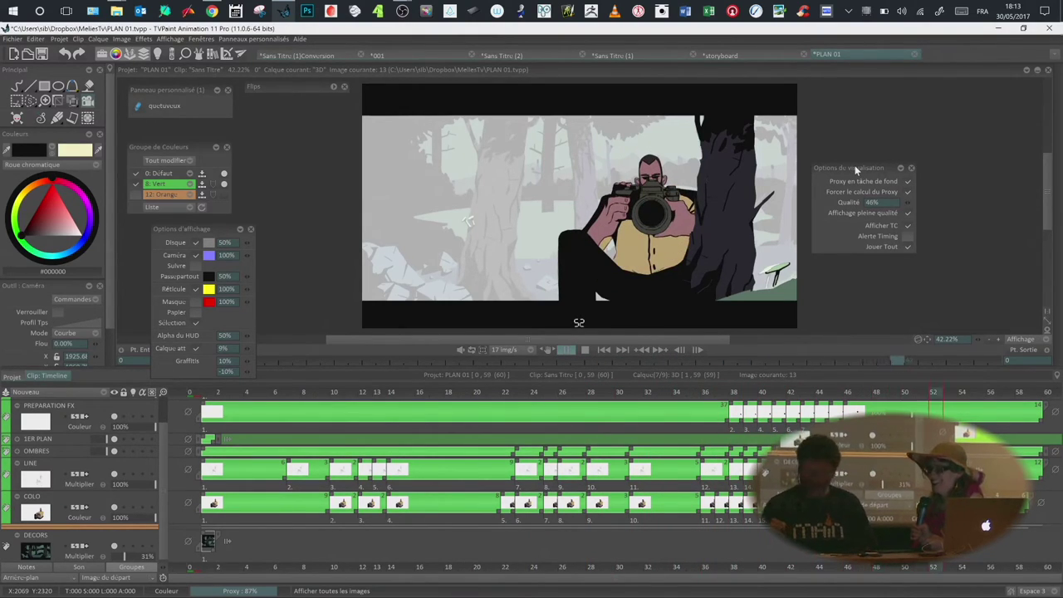
left_click_drag(855, 165, 851, 164)
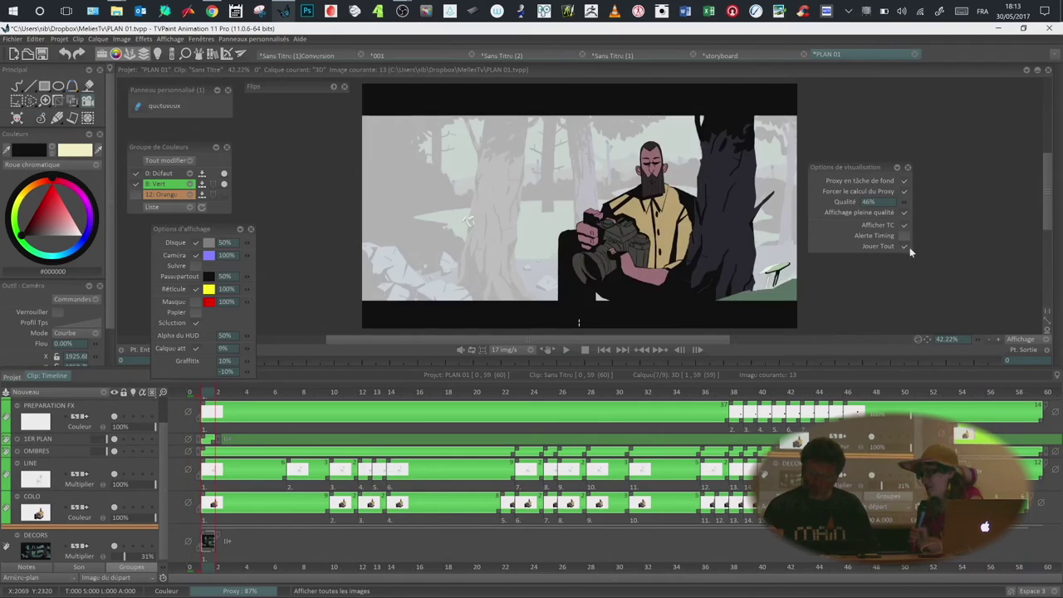
left_click(907, 247)
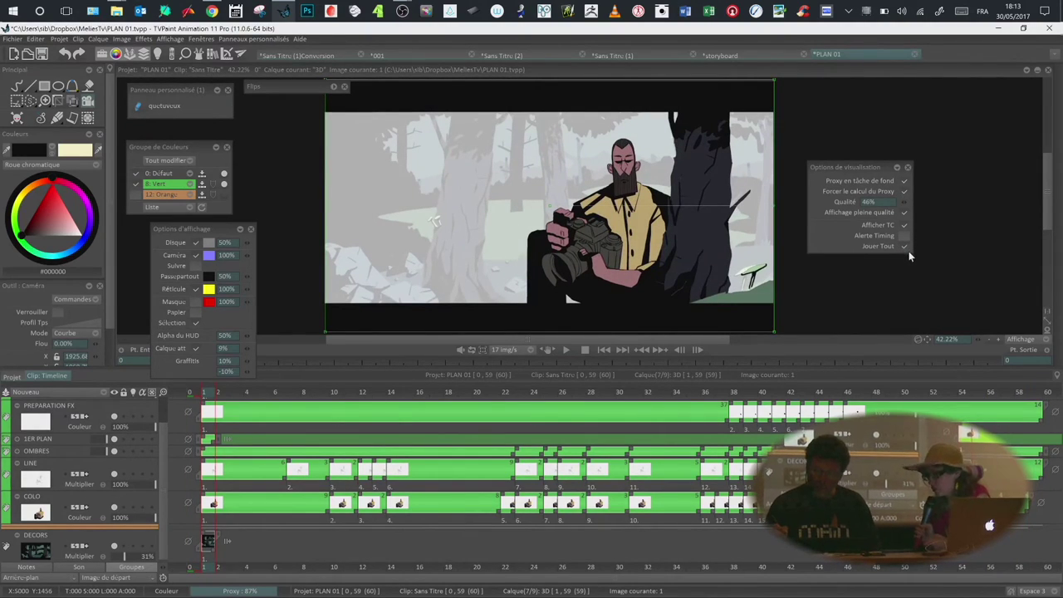
left_click(569, 350)
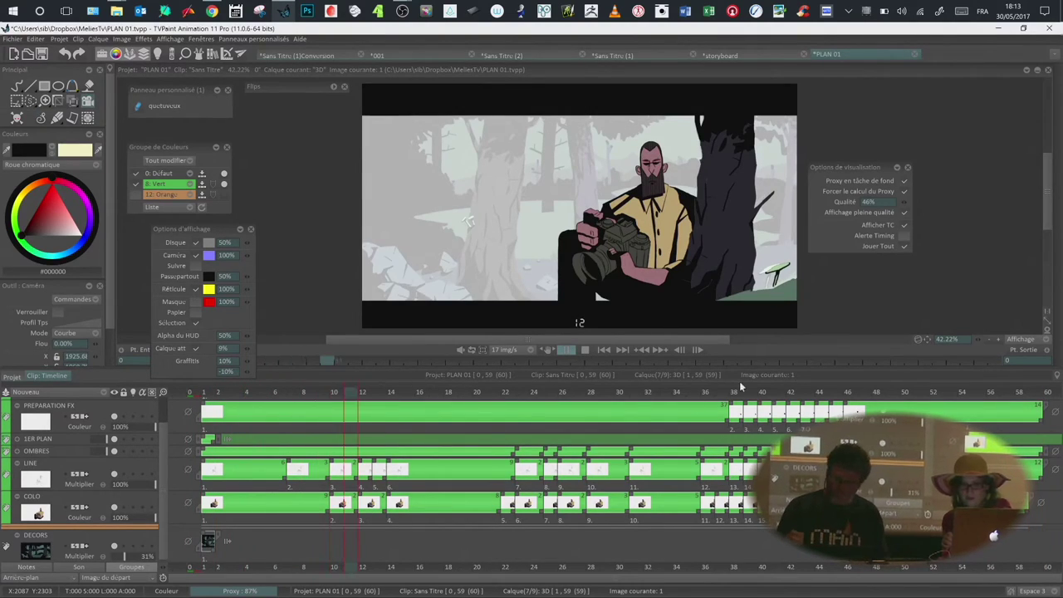
left_click(585, 349)
Step: Close the Options de visualisation panel and move the Options d'affichage panel to the empty area beyond the tree side of the picture
left_click_drag(857, 173, 838, 175)
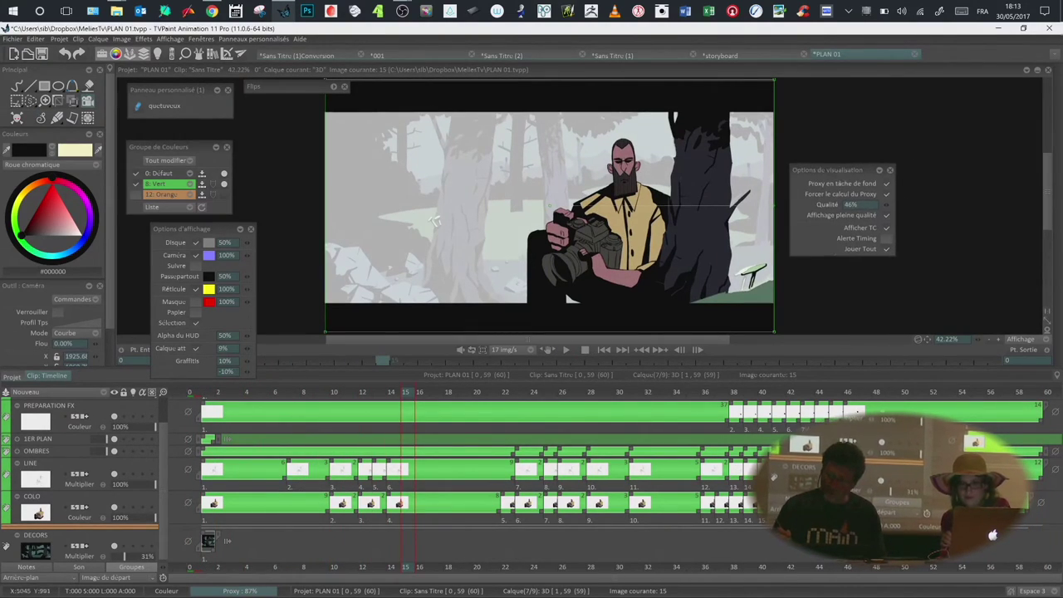
left_click(890, 171)
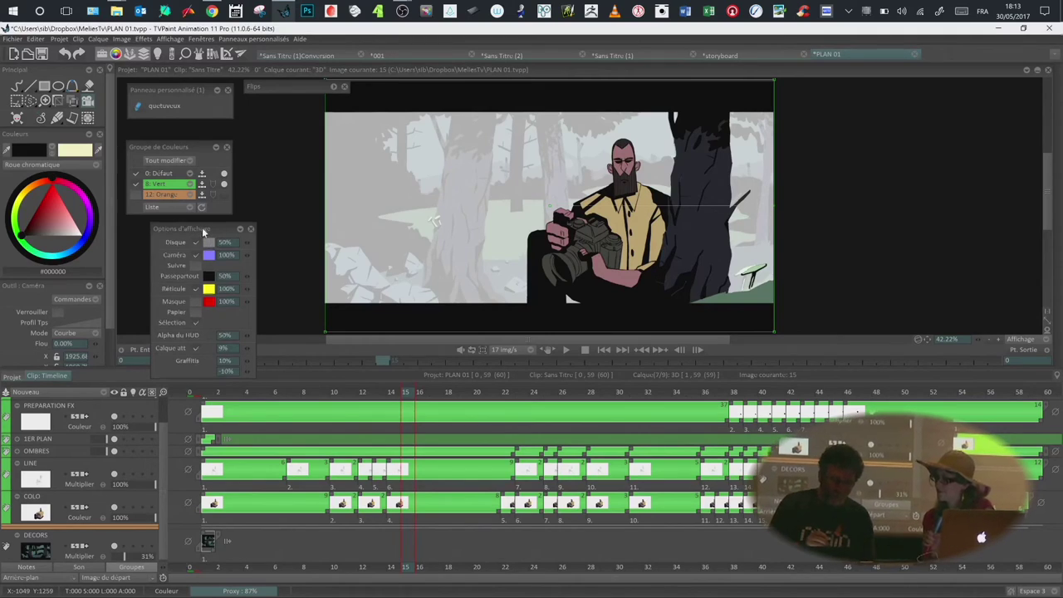
left_click_drag(203, 231, 952, 113)
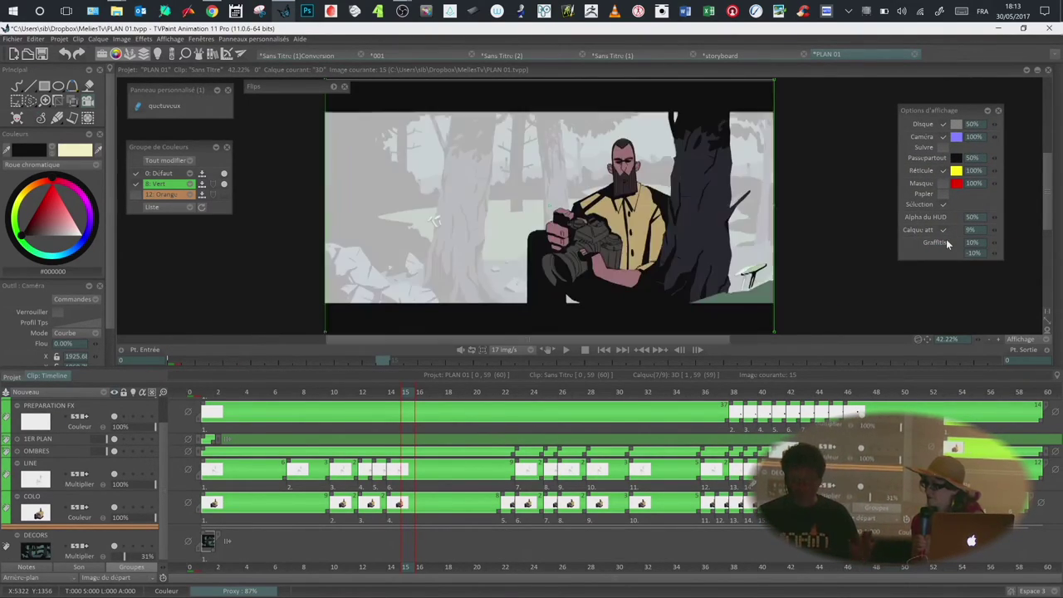
Step: Scrub the timeline back to frame 14
scroll(164, 515, "down", 1)
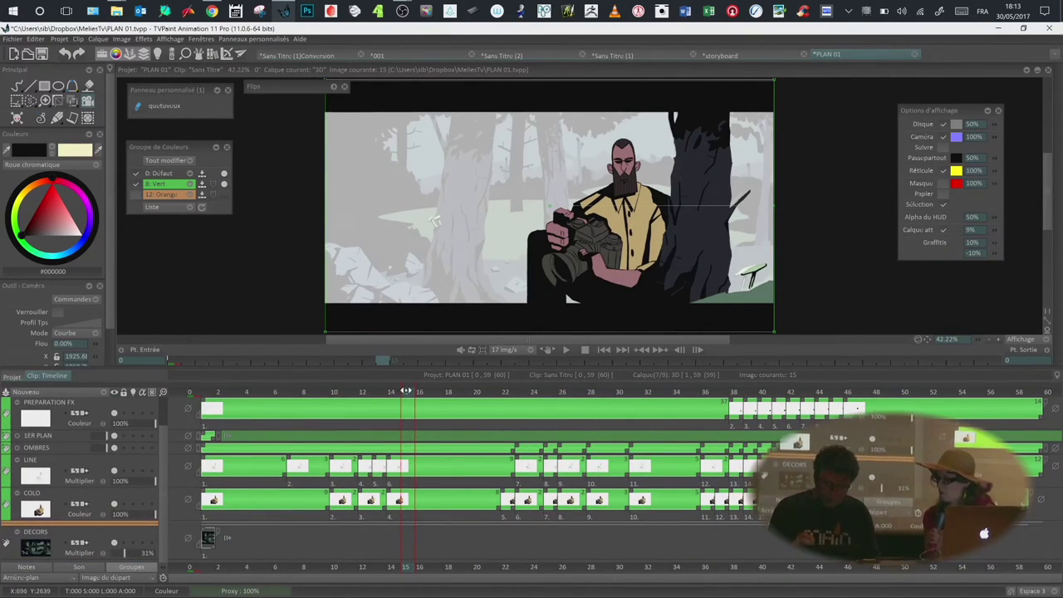
left_click_drag(406, 391, 378, 391)
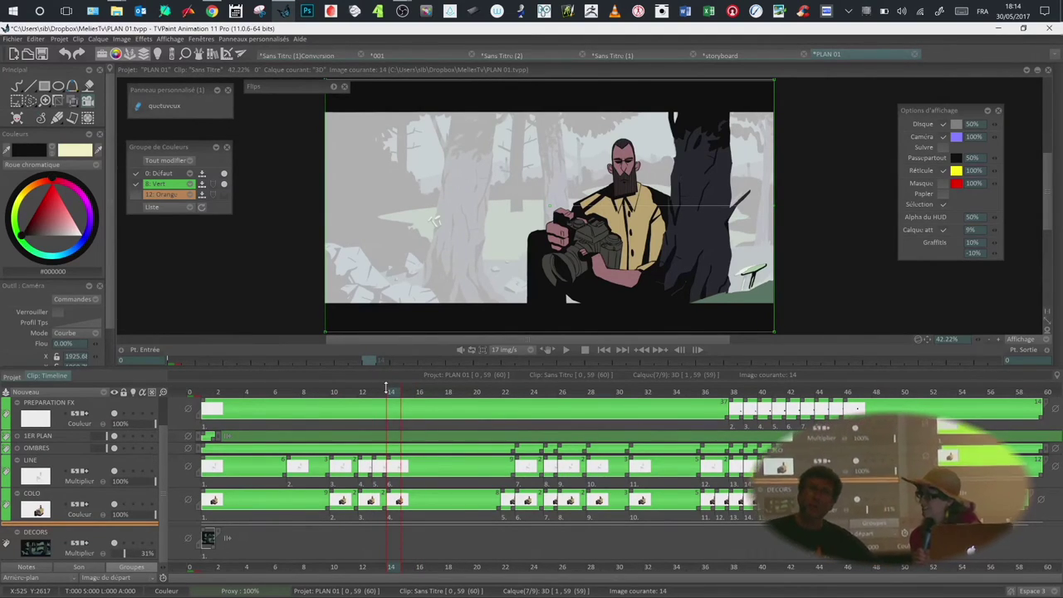
left_click(19, 449)
left_click(18, 448)
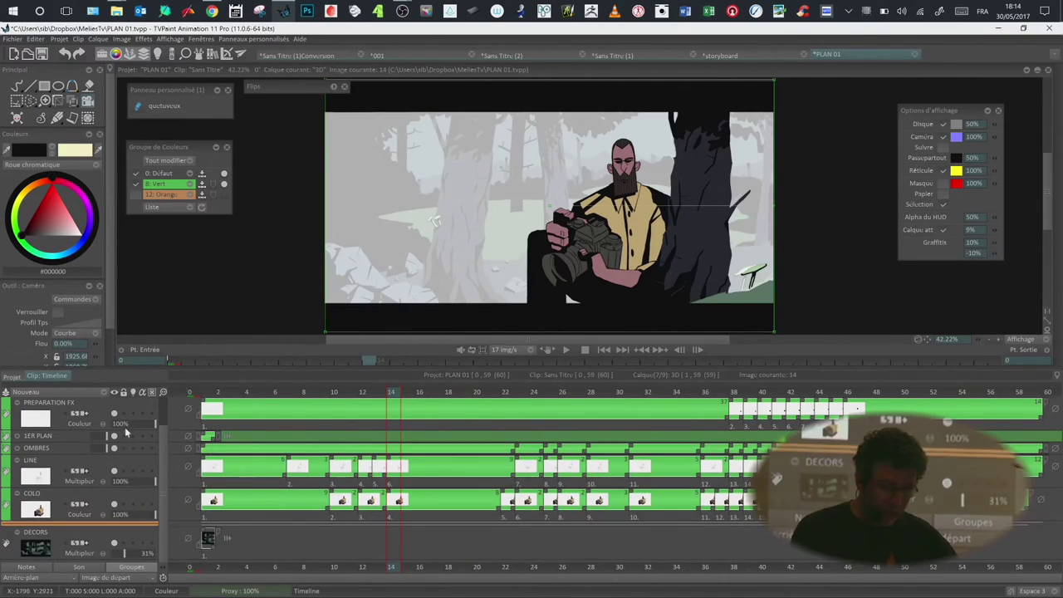
Step: Look through the layer stack up to CINEMASCOPE and display the Notes area above the timeline layers
scroll(161, 446, "up", 1)
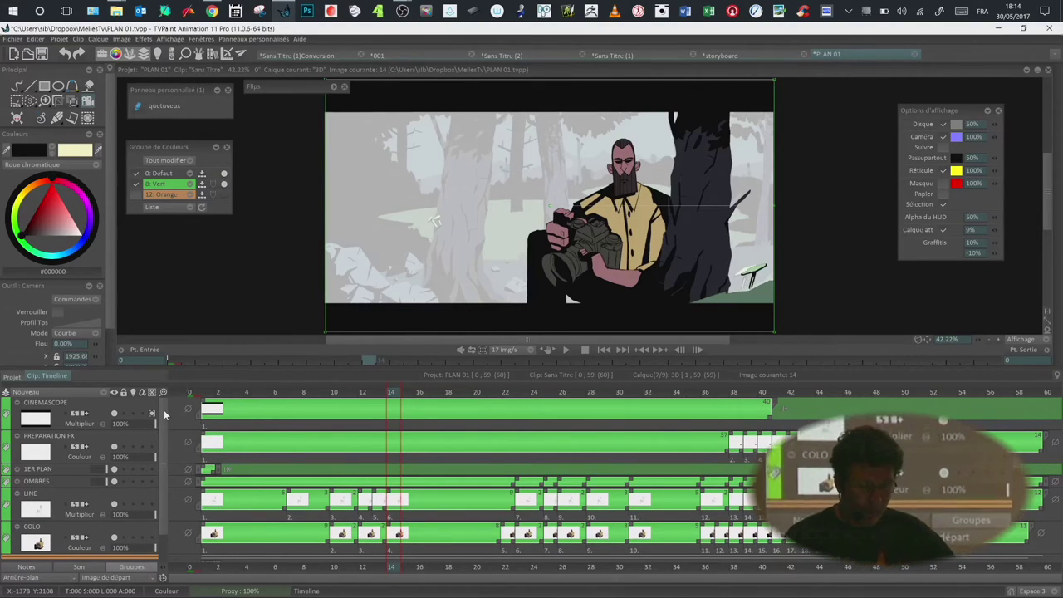
scroll(165, 448, "down", 1)
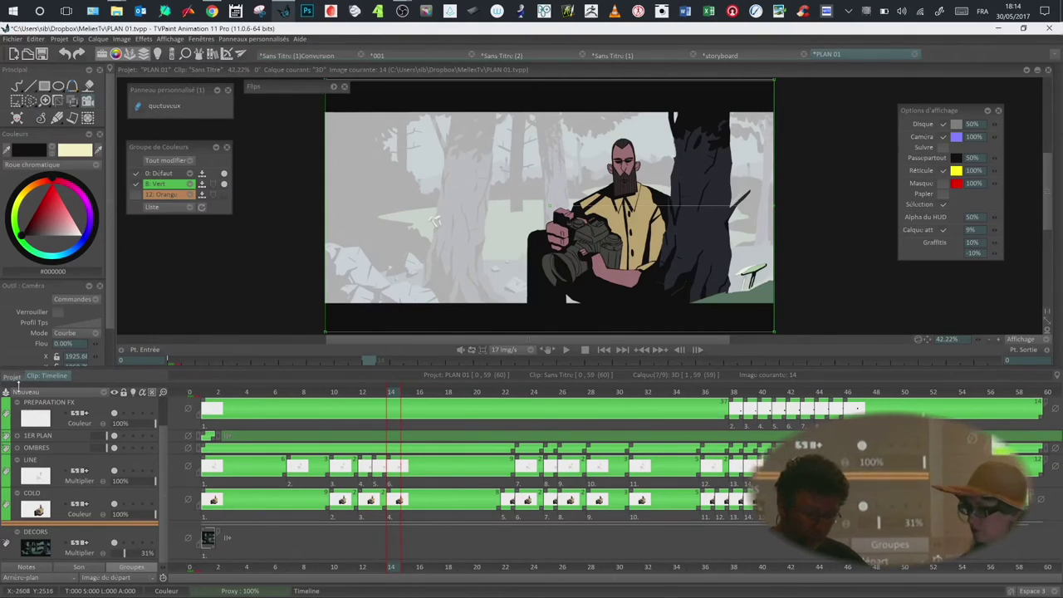
left_click(44, 568)
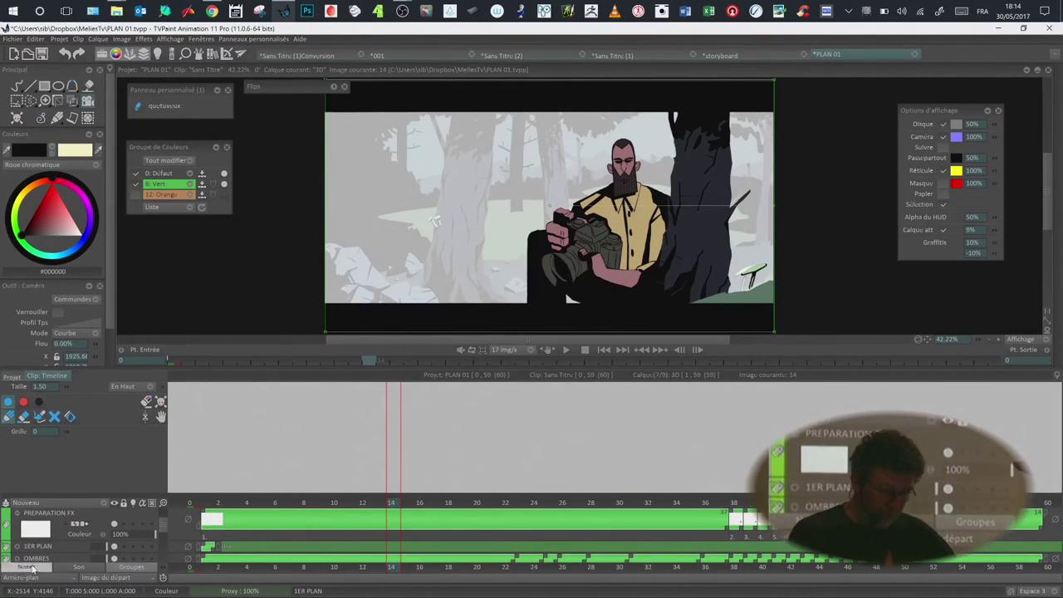
Step: Hide the Notes area, look at the project view of PLAN 01, and return to the clip timeline
left_click(34, 568)
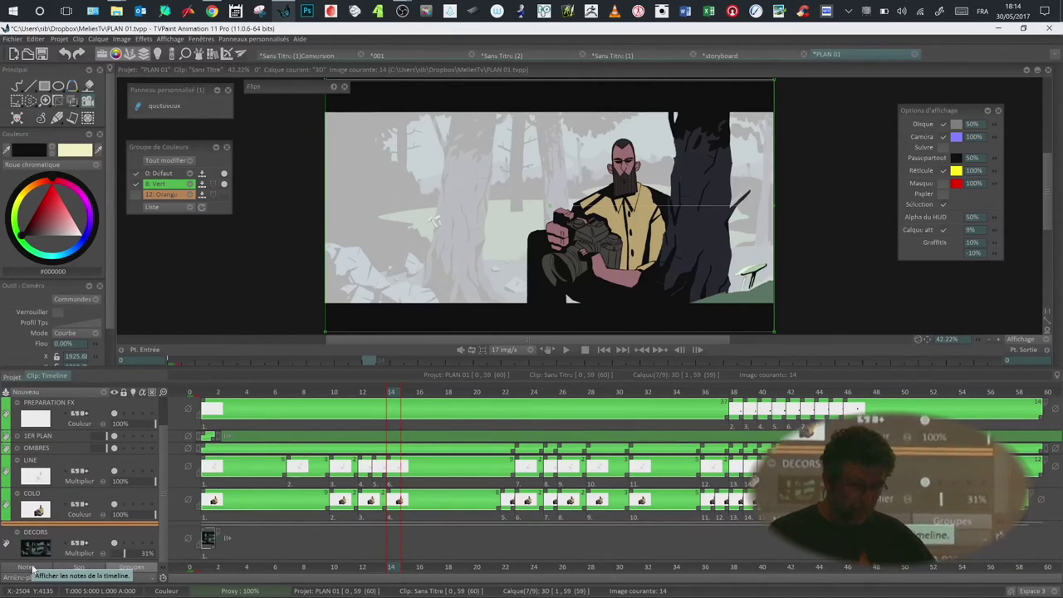
left_click(13, 376)
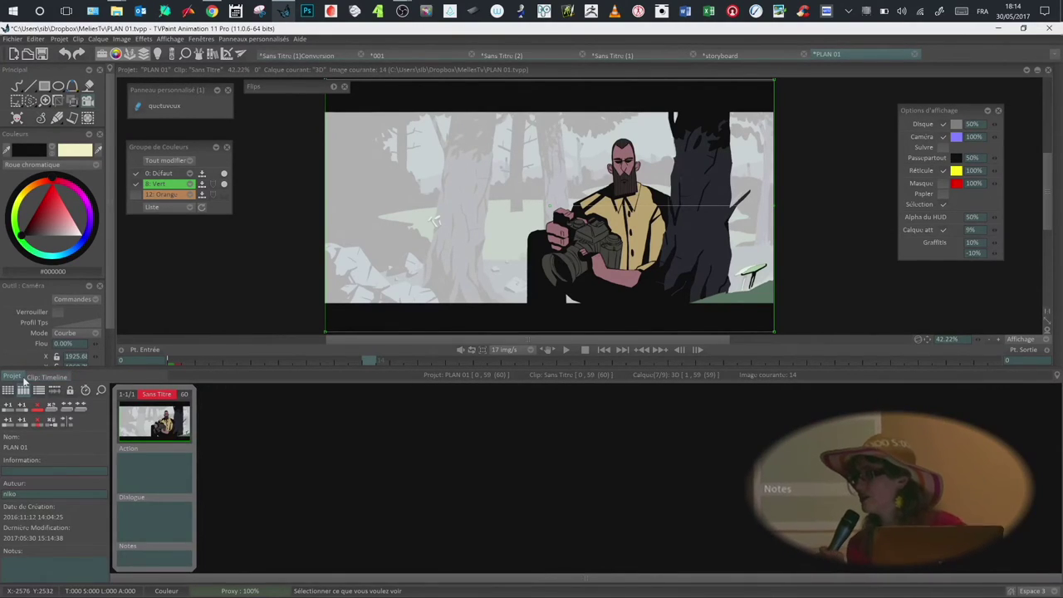
left_click(47, 376)
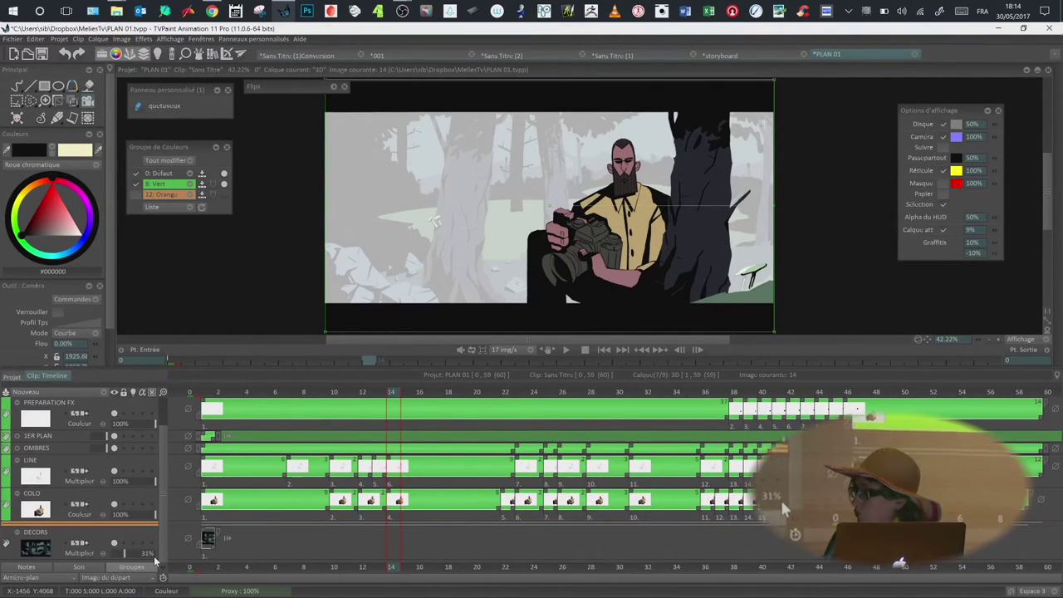
Step: Display the sound area above the timeline layers and try out different heights for it
left_click(91, 571)
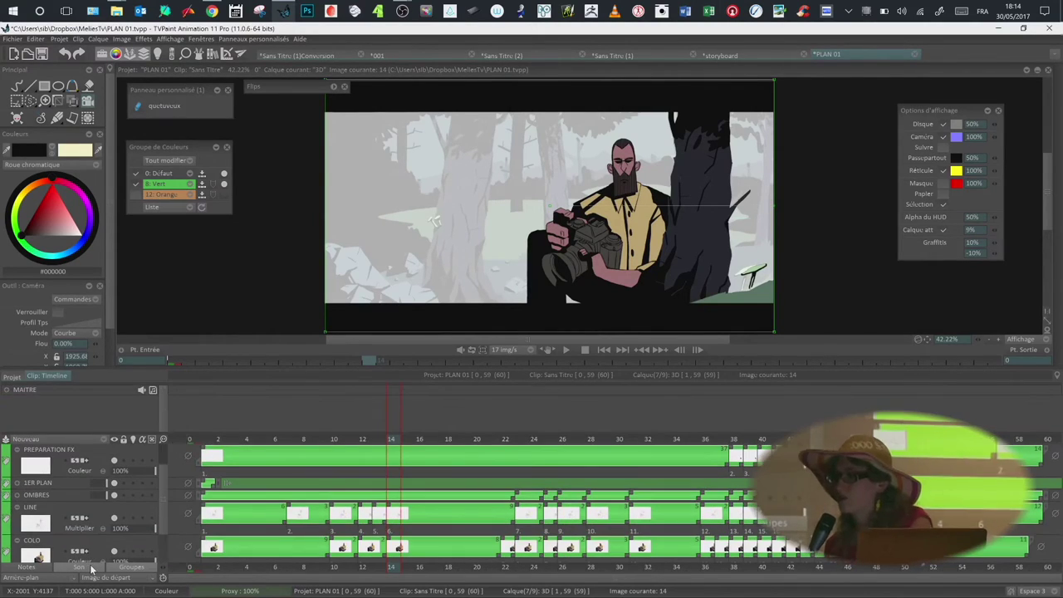
scroll(161, 486, "down", 1)
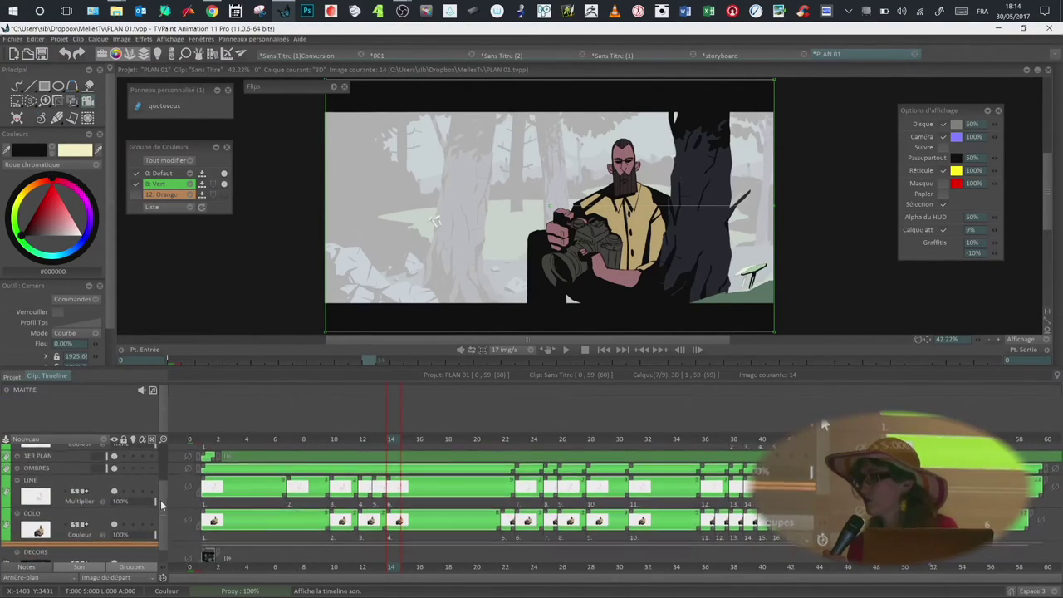
scroll(160, 500, "down", 1)
left_click(100, 569)
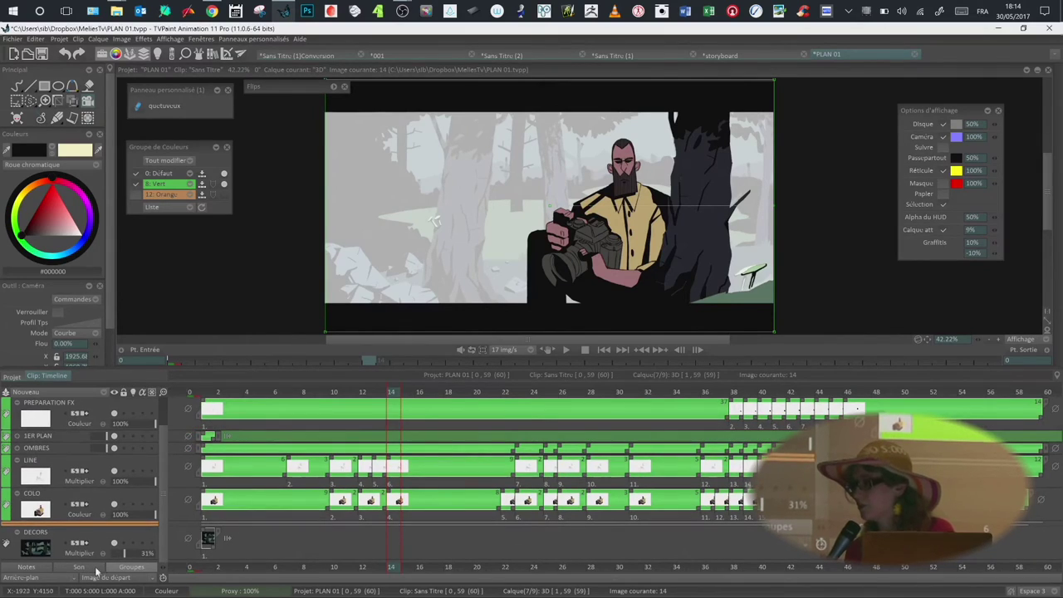
scroll(164, 498, "up", 2)
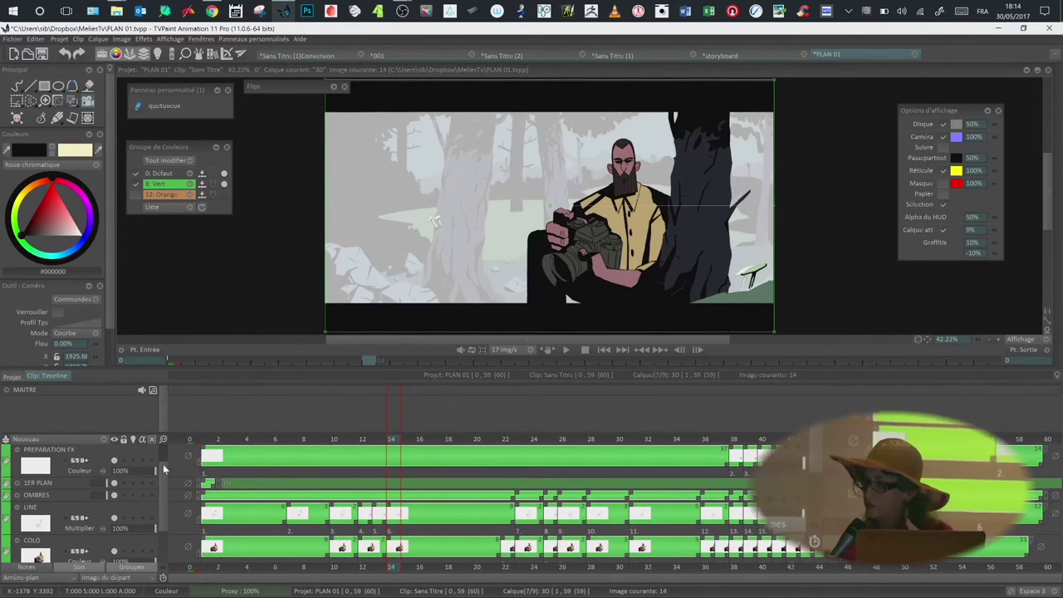
scroll(162, 463, "up", 2)
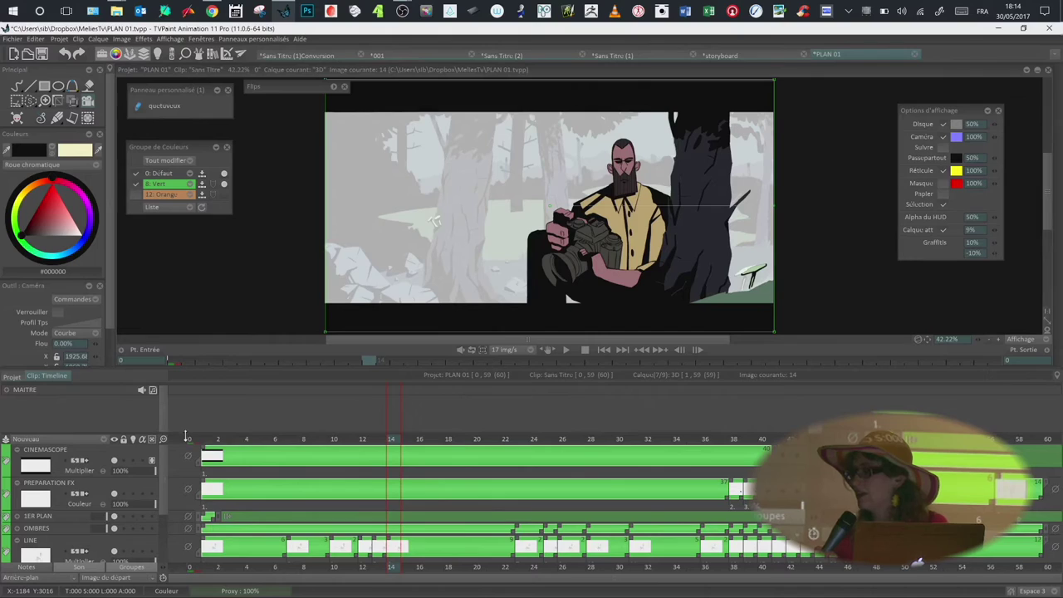
scroll(186, 423, "down", 1)
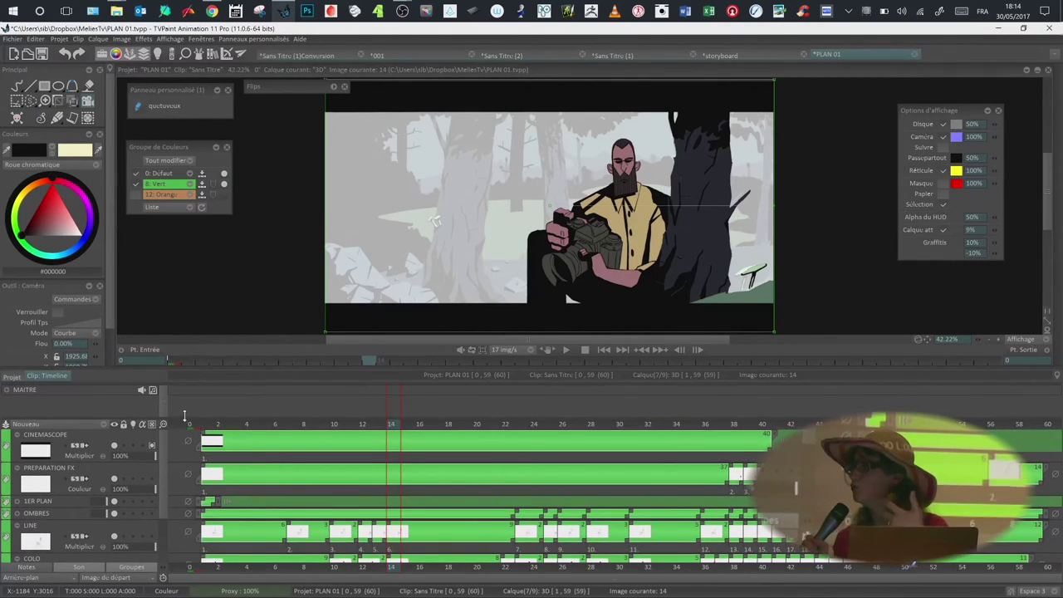
scroll(184, 418, "down", 1)
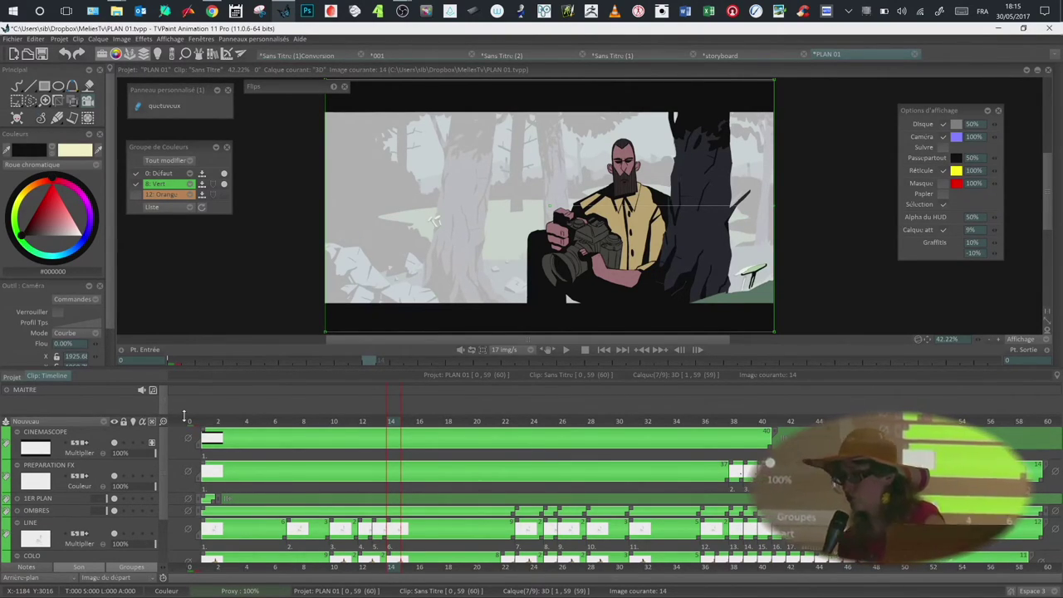
left_click(79, 567)
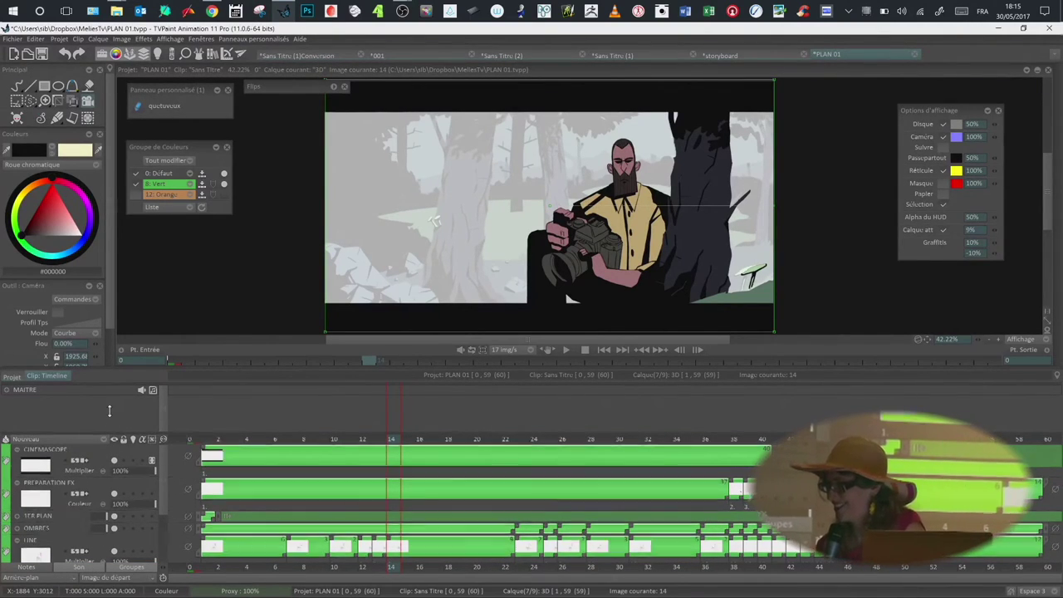
left_click_drag(107, 438, 109, 412)
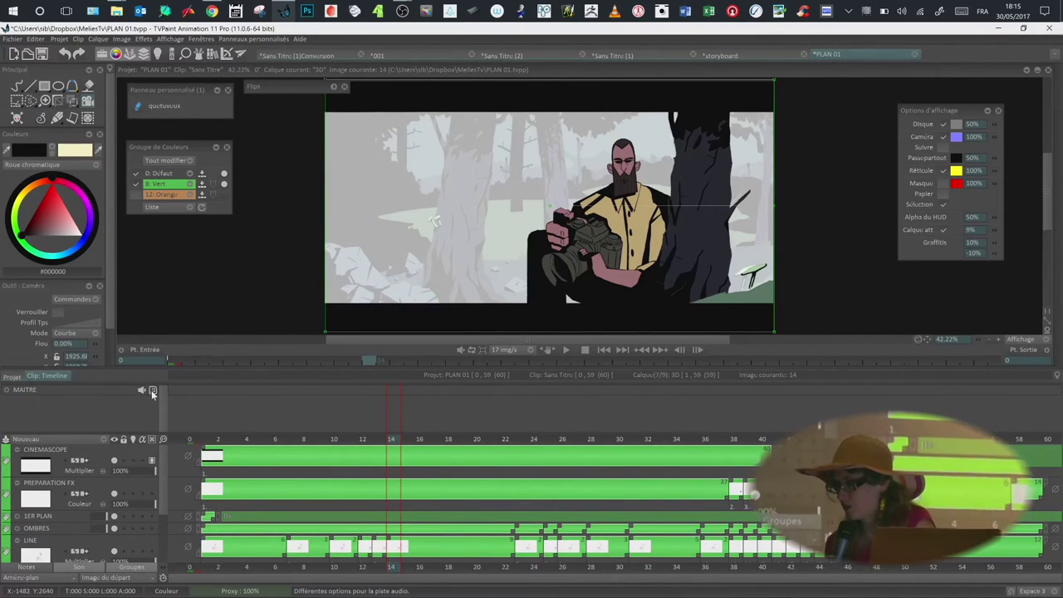
Step: Load the recent audio file P775.wav as a sound track and expand the track
left_click(153, 390)
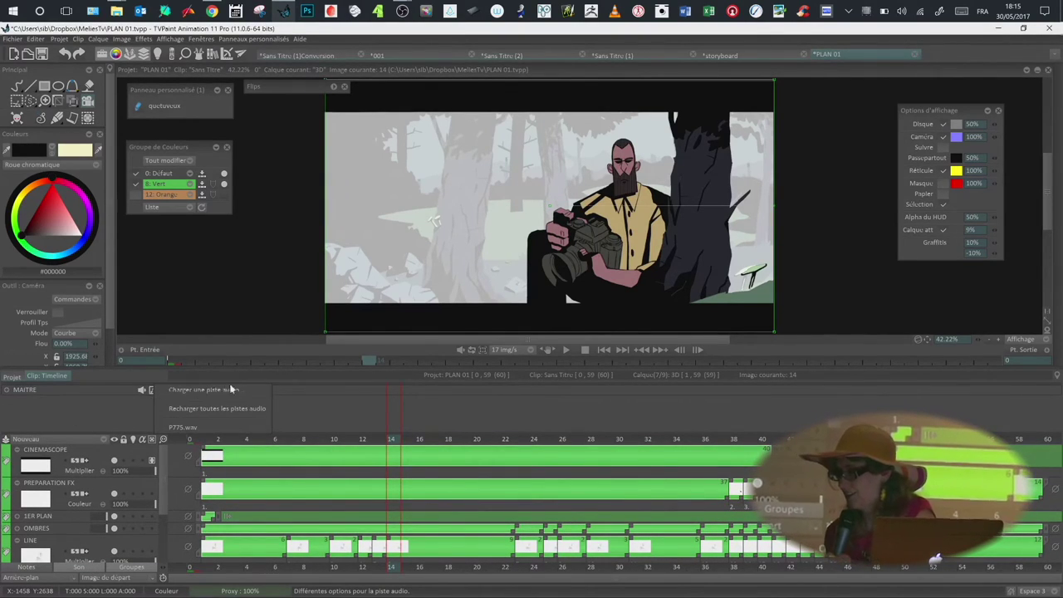
left_click(206, 427)
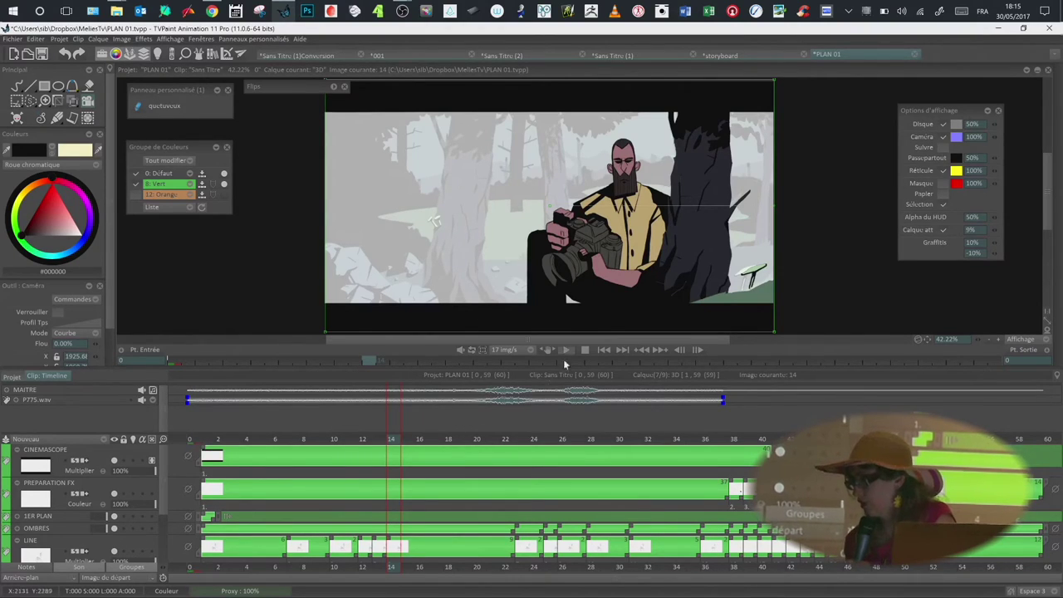
left_click(30, 397)
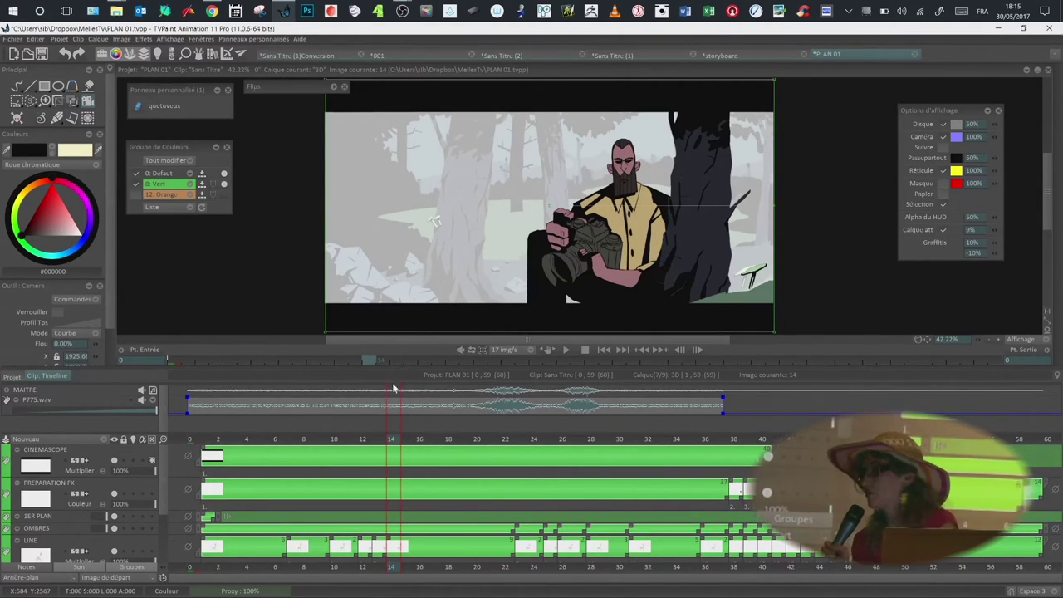
Step: Scrub the timeline along the P775.wav waveform, from frame 15 onward and back to frame 16
left_click(407, 439)
scroll(479, 438, "down", 1)
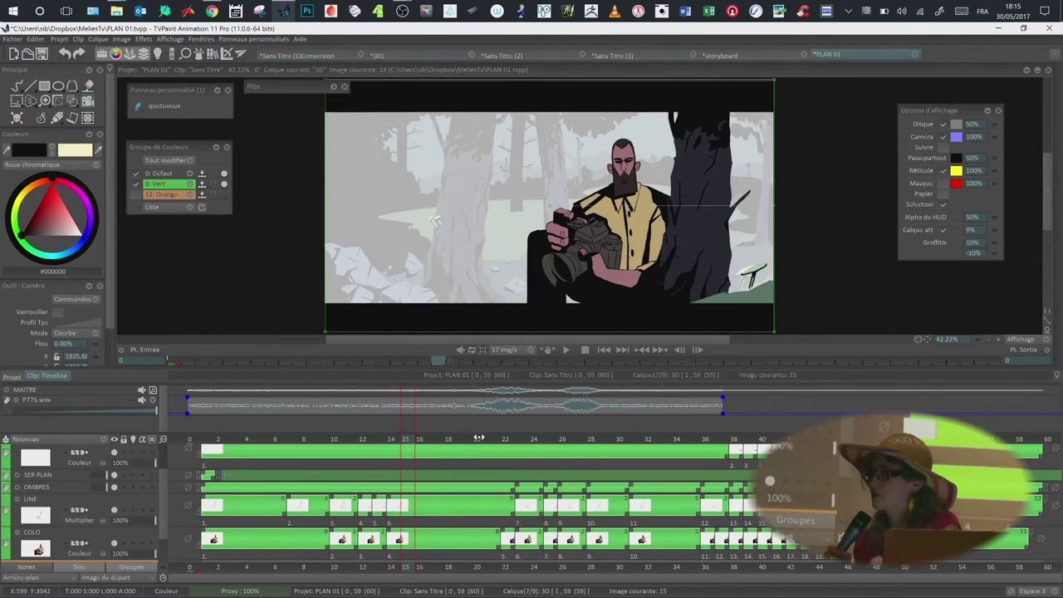
mouse_move(564, 435)
left_mouse_down()
mouse_move(681, 435)
mouse_move(462, 439)
left_mouse_up()
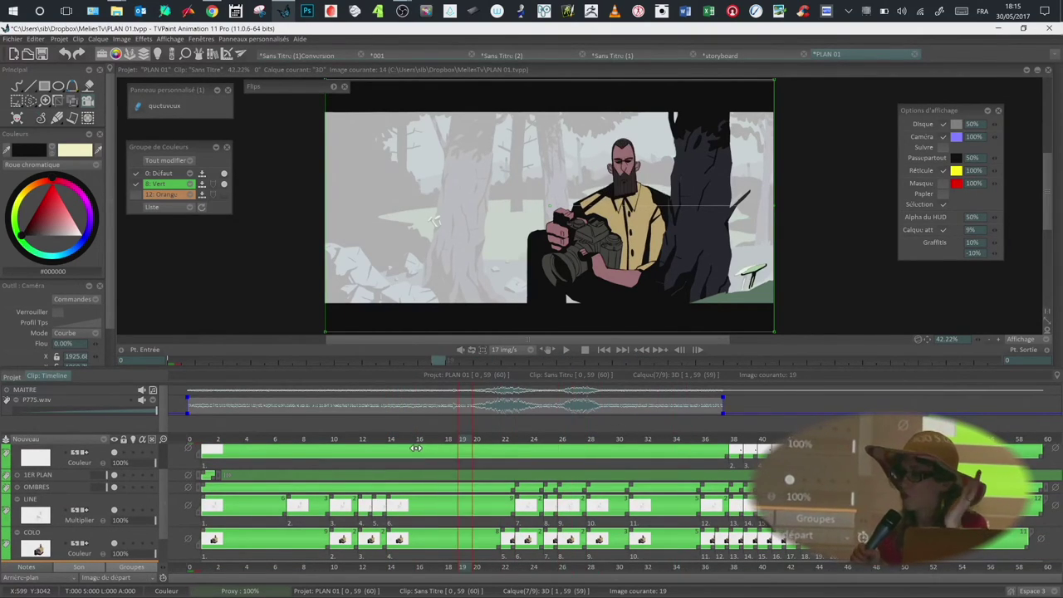
Step: Set Speakers (Realtek High Definition Audio) as the default Windows playback device and accept the sound settings
right_click(900, 14)
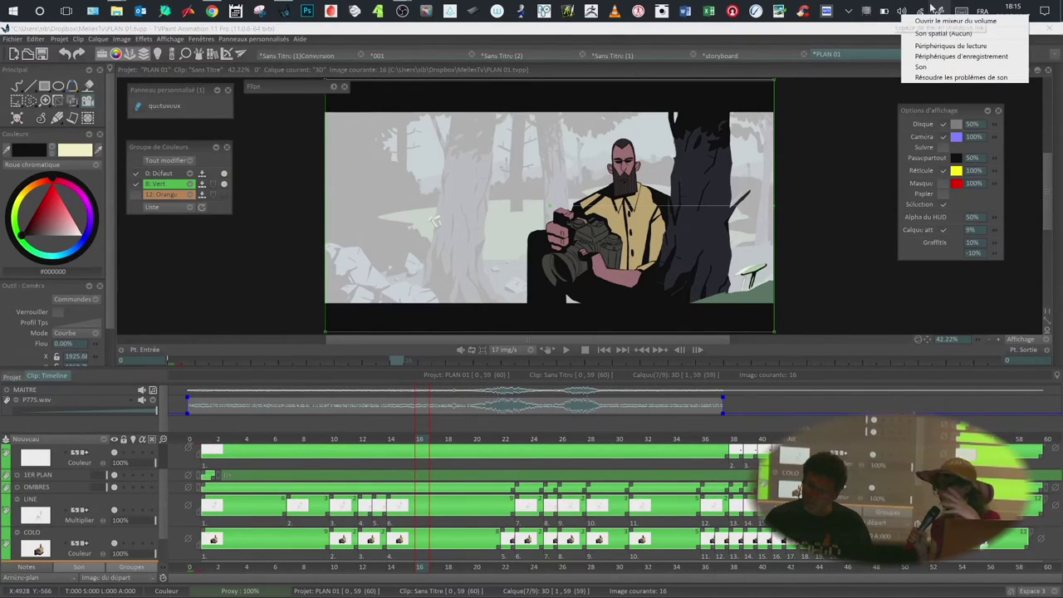
left_click(941, 46)
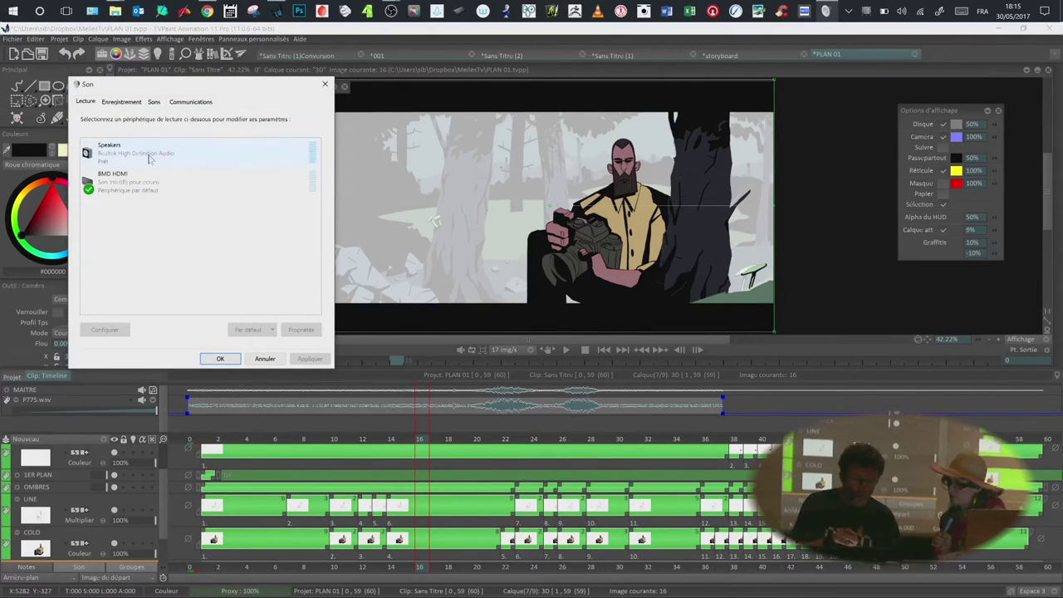
left_click(148, 156)
left_click_drag(199, 89, 409, 116)
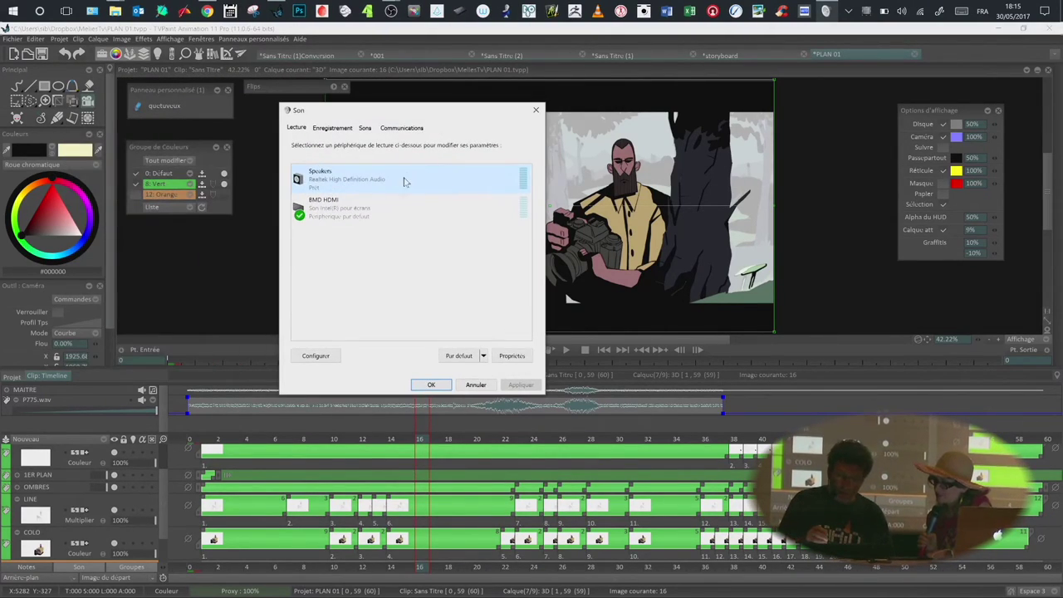
double_click(405, 183)
left_click(406, 424)
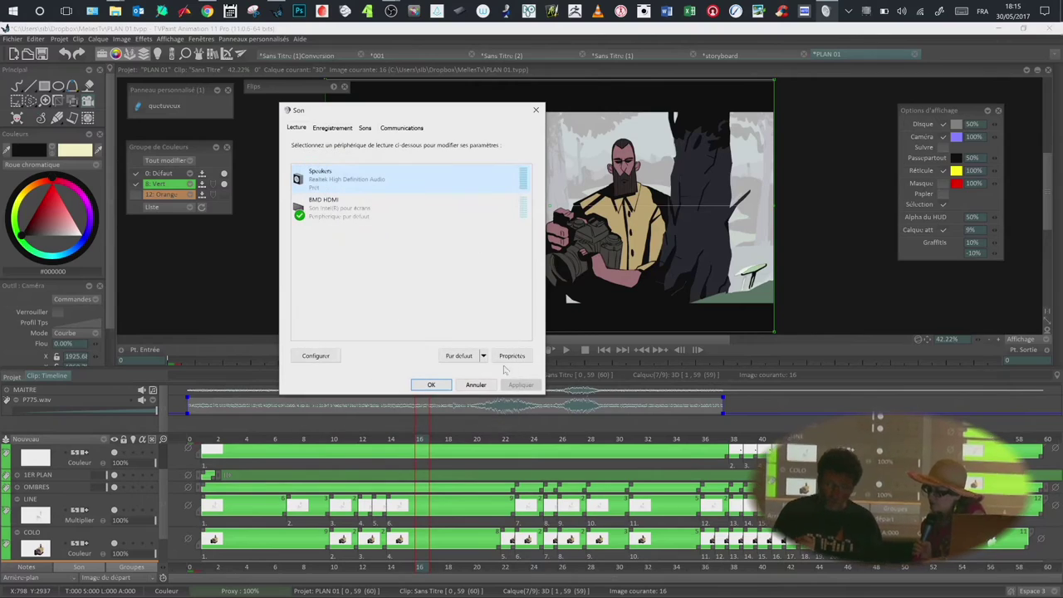
left_click(470, 362)
left_click(430, 385)
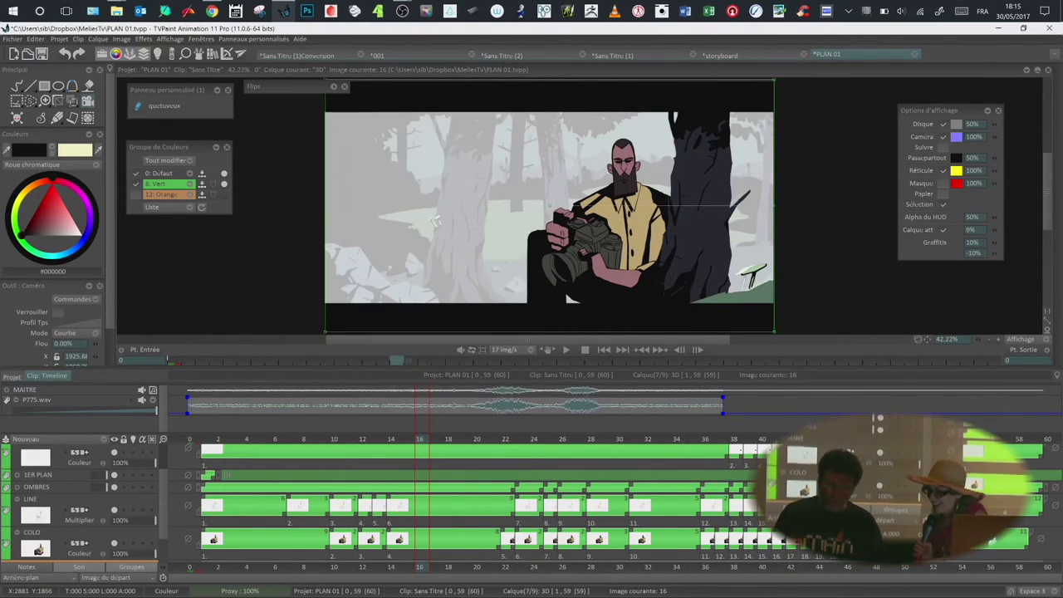
Step: Play the PLAN 01 clip with its sound track and stop at frame 38
left_click(565, 350)
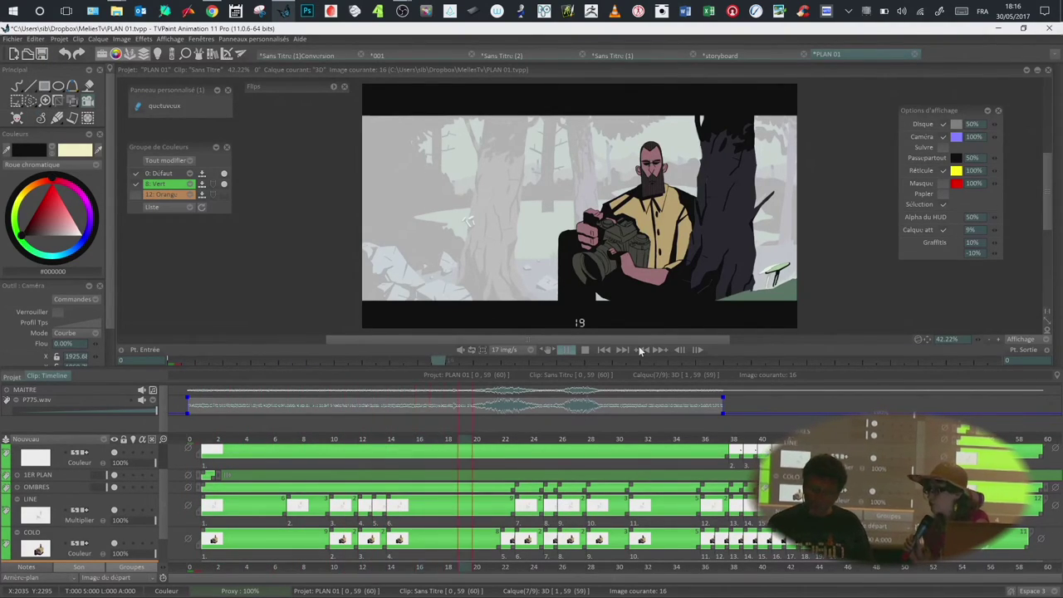
left_click(585, 349)
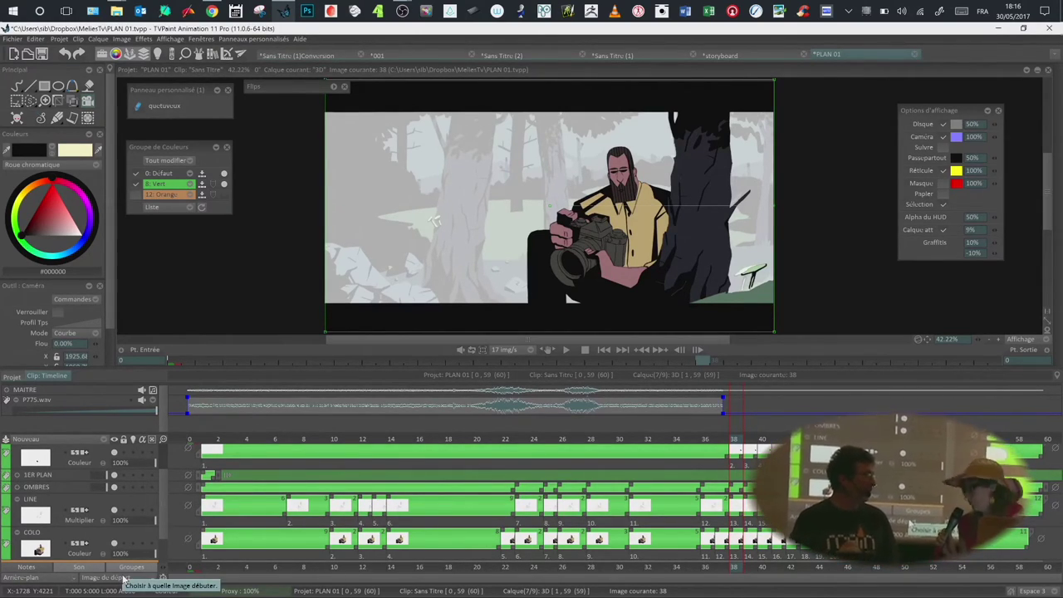
Step: Display the Notes area again, reduce its height, and hide the sound area to make room for the layers
left_click(26, 567)
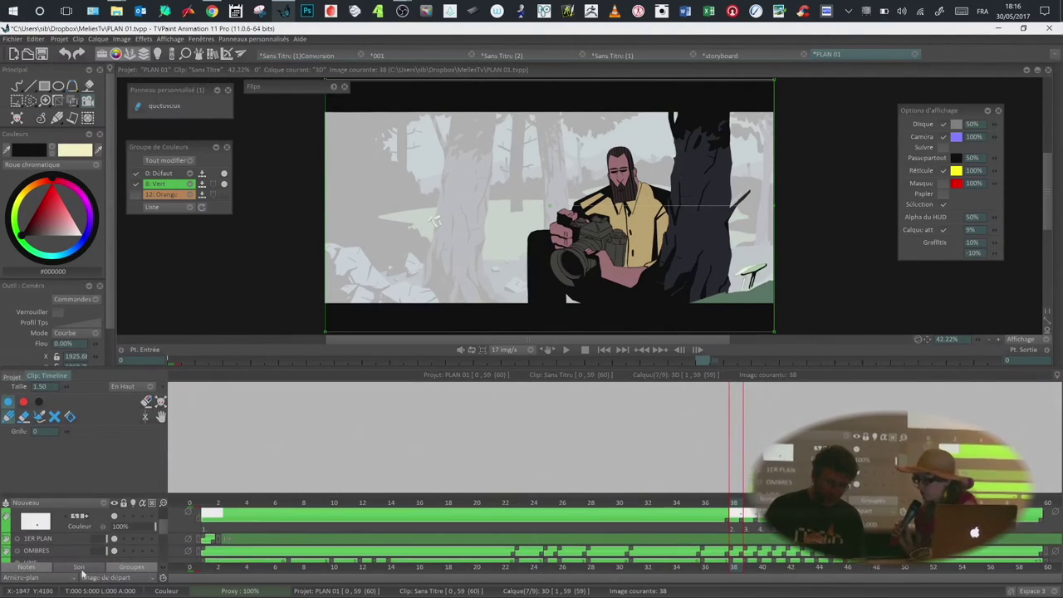
left_click_drag(173, 496, 179, 441)
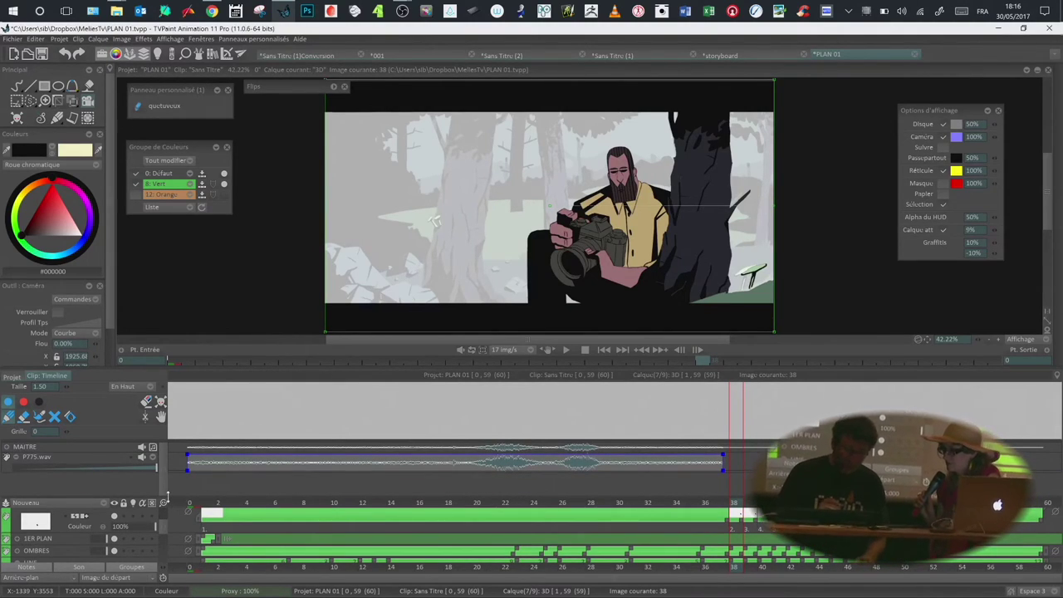
left_click_drag(167, 496, 172, 476)
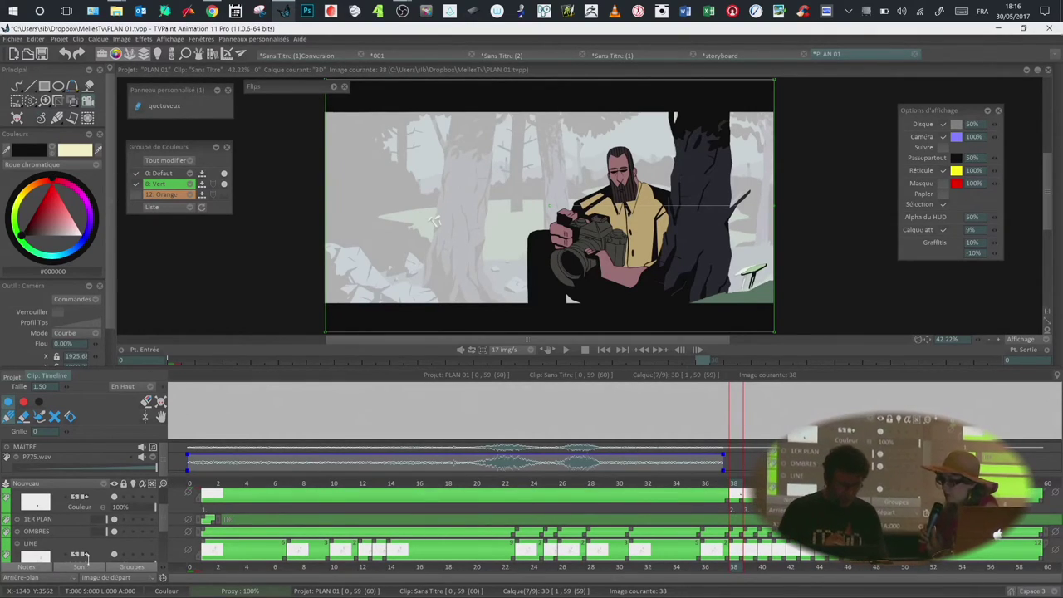
scroll(165, 512, "down", 3)
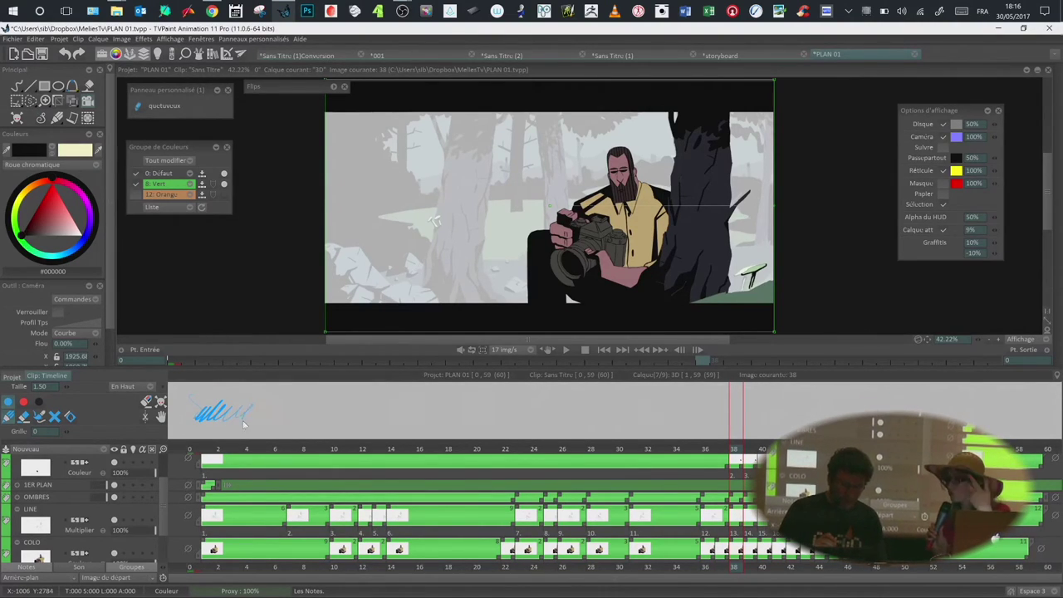
Step: Draw a blue scribble at the start of the Notes area and a pair of music notes around frames 12 to 14
left_click_drag(282, 424, 266, 415)
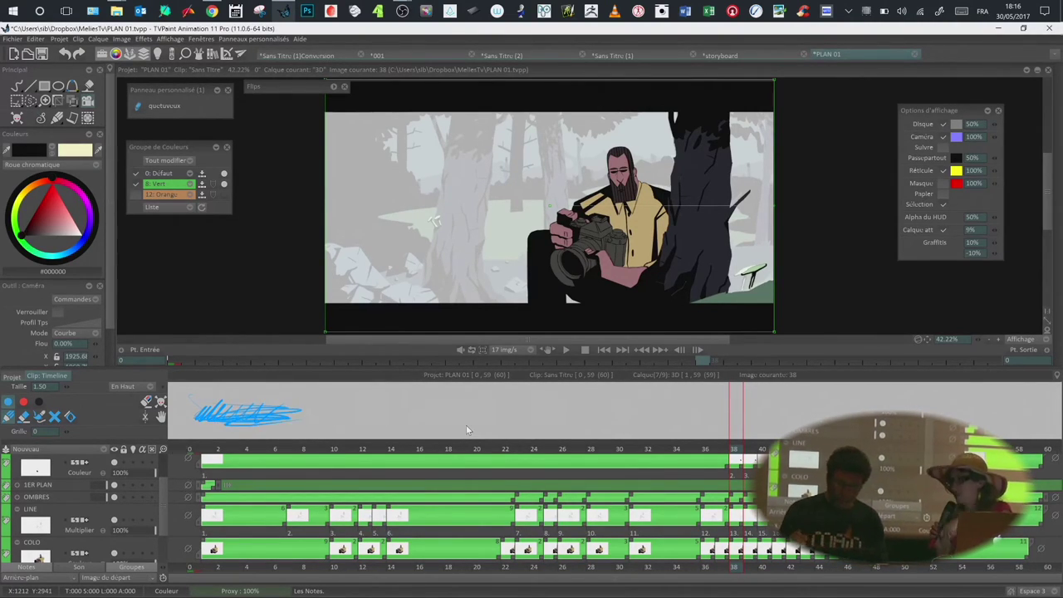
left_click_drag(355, 414, 382, 427)
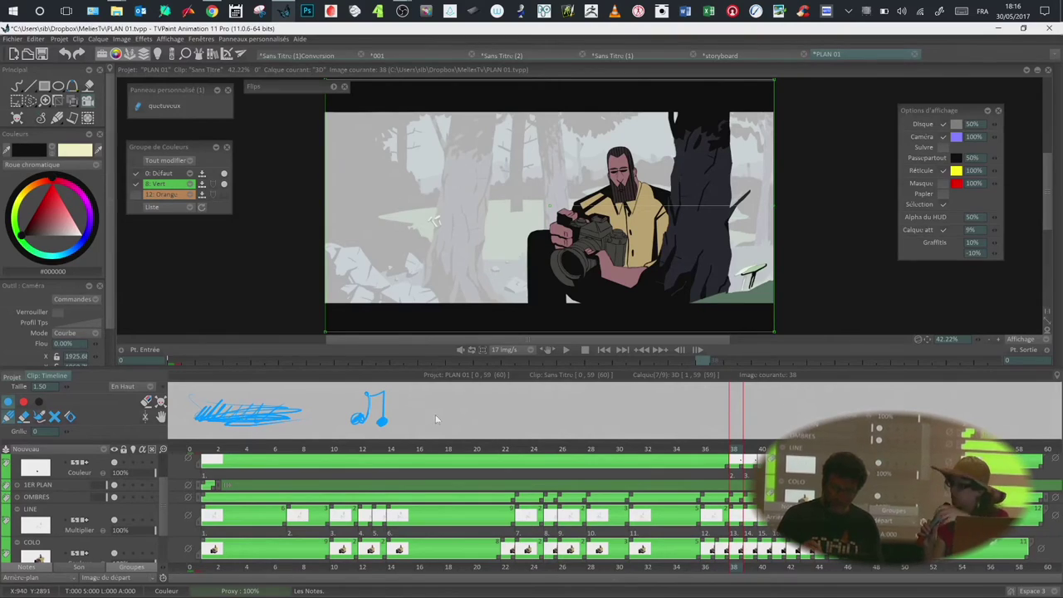
Step: Handwrite "bonjour je m'appelle", a first name and "LALALA" in the Notes area, and draw a smiley between the scribble and music notes
mouse_move(441, 402)
left_mouse_down()
mouse_move(469, 414)
mouse_move(471, 432)
mouse_move(497, 415)
mouse_move(565, 412)
left_mouse_up()
mouse_move(557, 398)
left_mouse_down()
mouse_move(588, 407)
mouse_move(610, 420)
left_mouse_up()
mouse_move(624, 415)
left_mouse_down()
mouse_move(632, 403)
mouse_move(669, 421)
mouse_move(727, 414)
left_mouse_up()
left_click_drag(729, 399, 752, 395)
left_click_drag(720, 408, 738, 407)
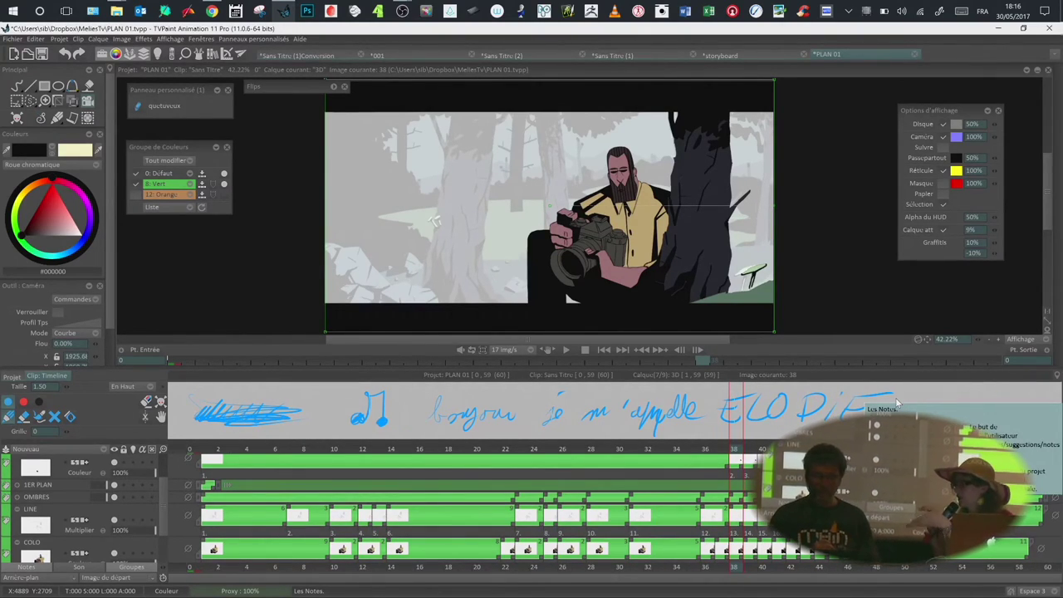
left_click_drag(914, 403, 919, 412)
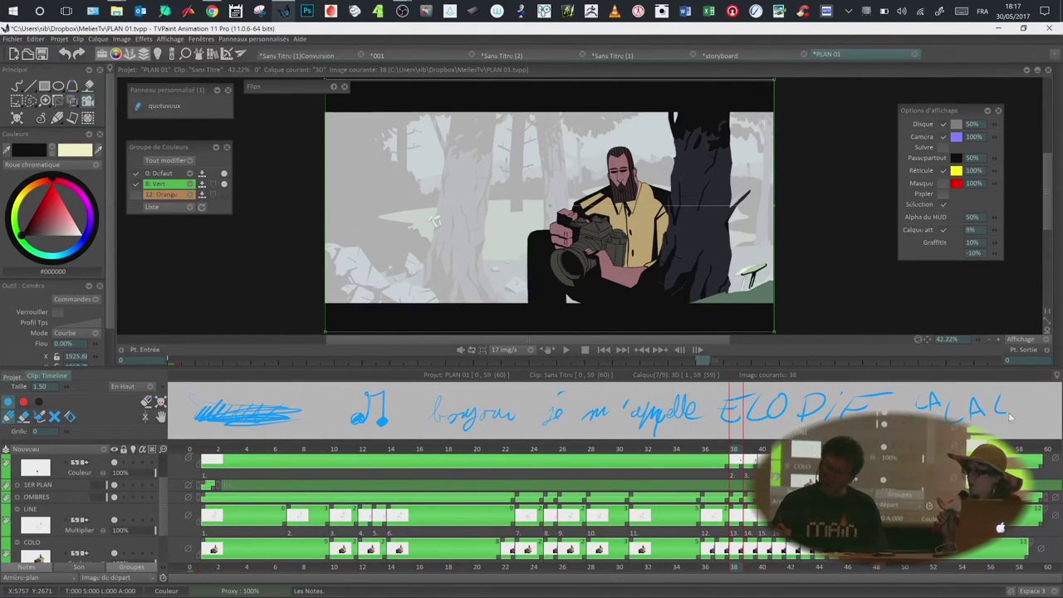
mouse_move(314, 396)
left_mouse_down()
mouse_move(335, 422)
mouse_move(312, 410)
mouse_move(324, 413)
mouse_move(314, 420)
mouse_move(327, 419)
left_mouse_up()
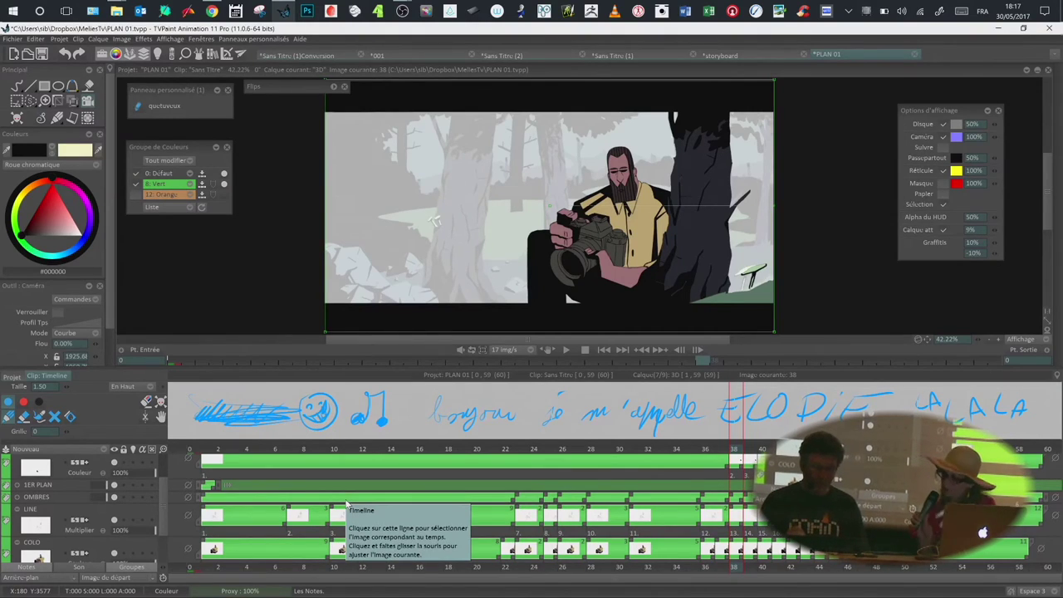
Step: Display the sound area again beneath the handwritten notes and return to the CINEMASCOPE layer
left_click(93, 572)
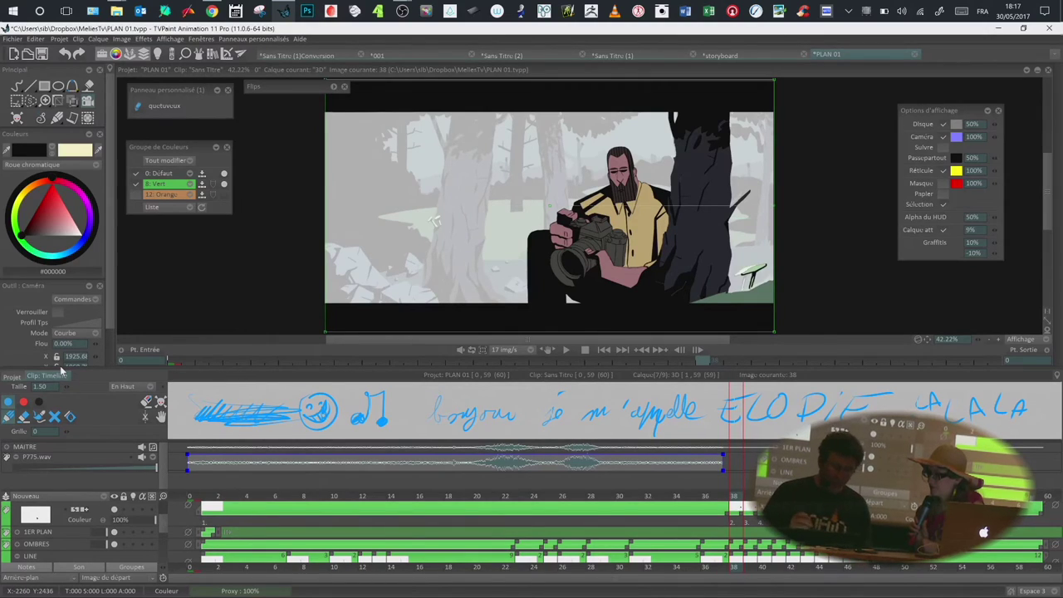
scroll(164, 528, "up", 5)
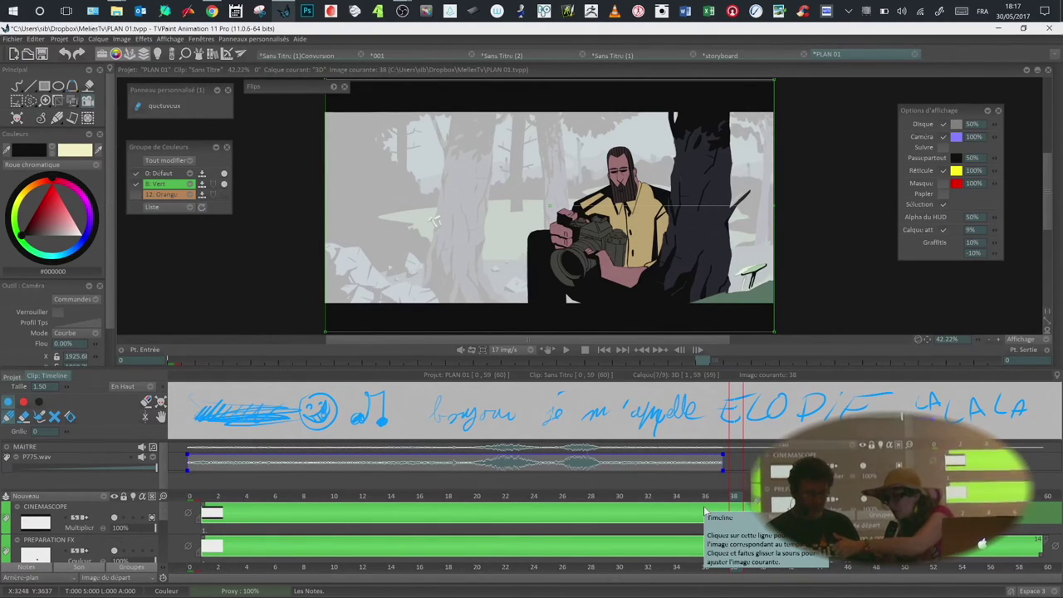
Step: Set the notes to display during playback (Afficher pendant la lecture) at actual size (Taille Réelle) and play the animation
left_click(150, 386)
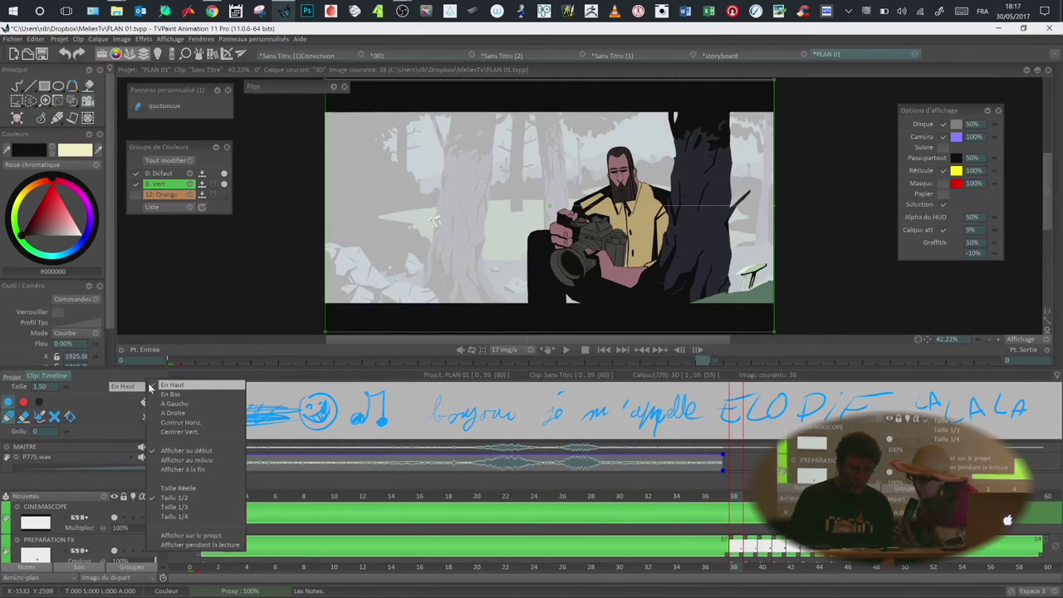
left_click(232, 543)
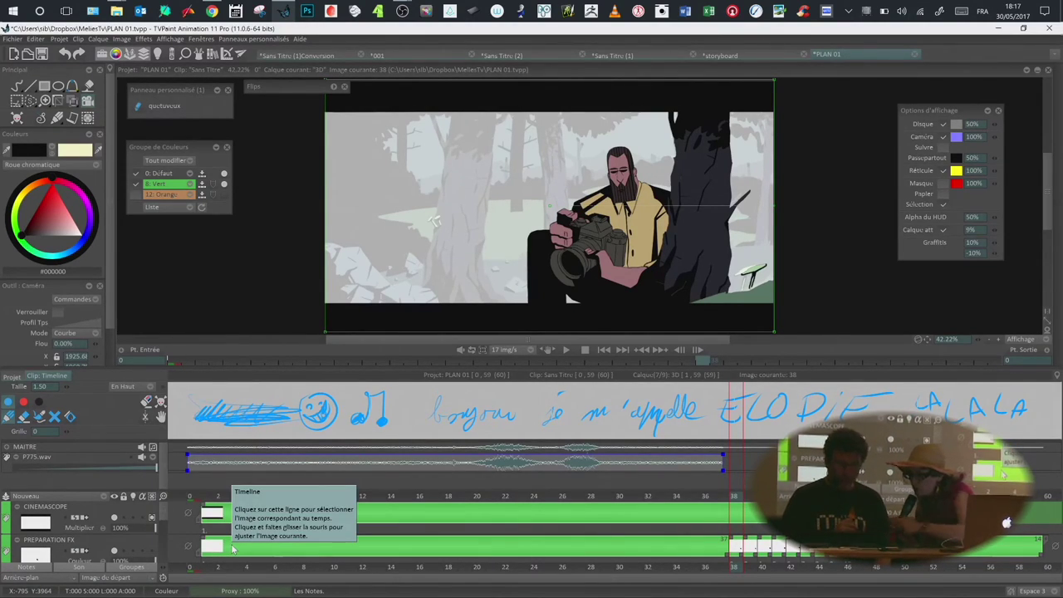
left_click(148, 389)
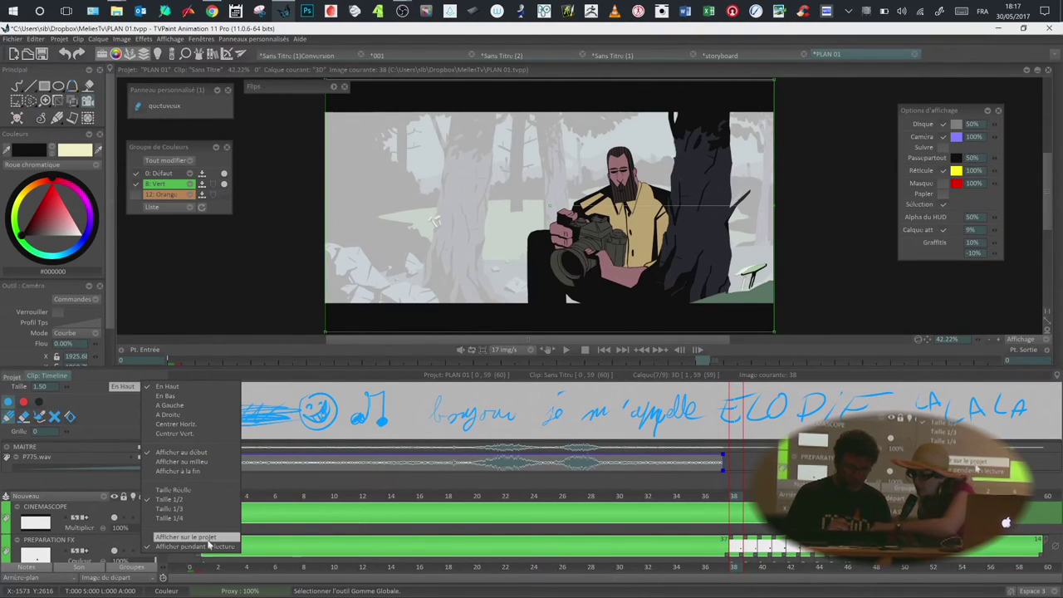
left_click(188, 491)
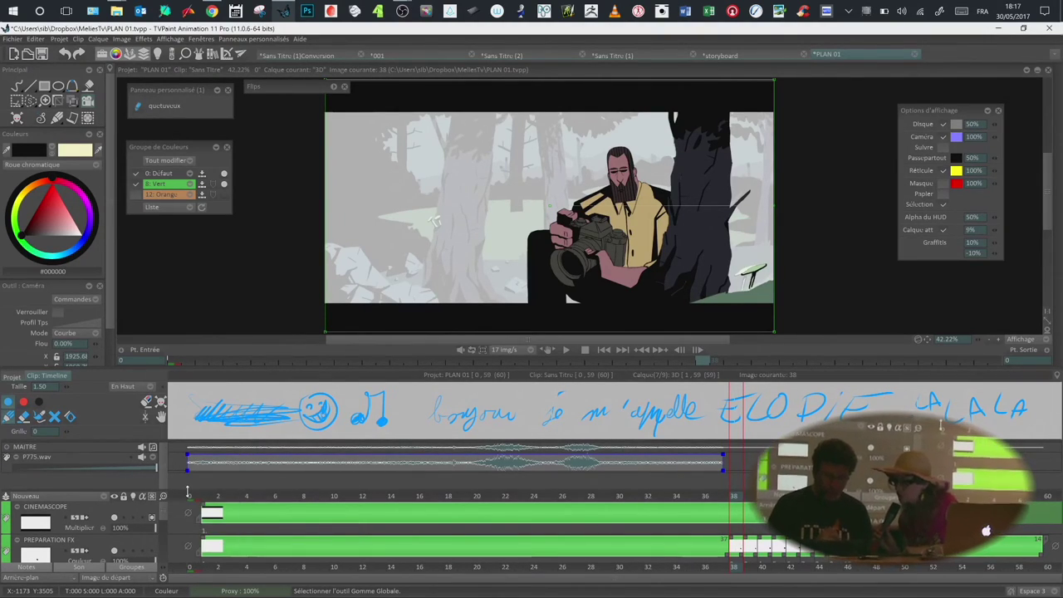
left_click(565, 351)
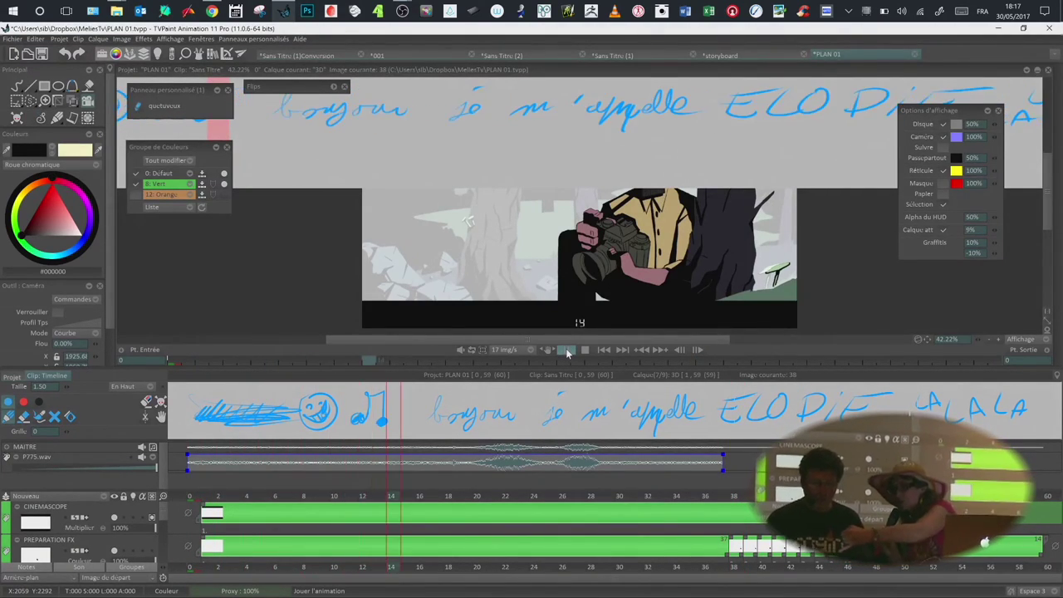
key("space")
Step: Close the colour group and custom panels, and move the Flips and display options panels outward to clear the canvas
left_click(230, 146)
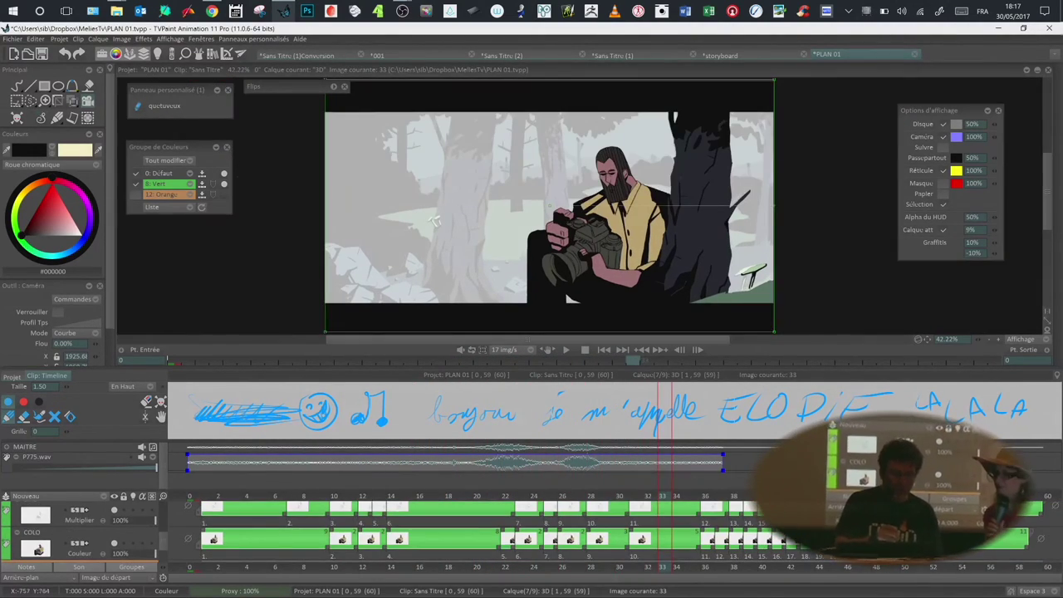
left_click(227, 148)
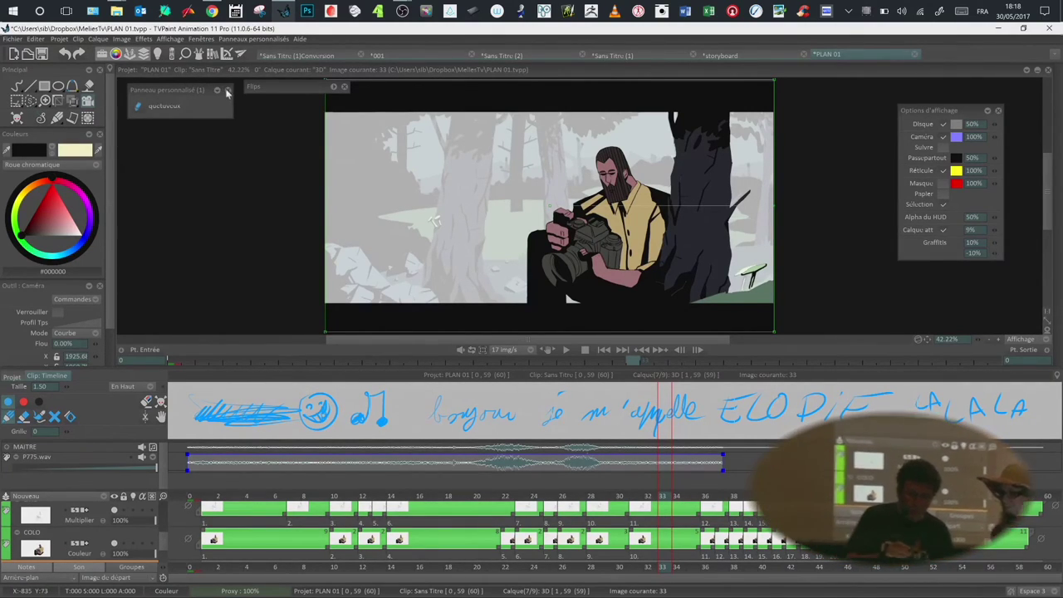
left_click(228, 89)
left_click_drag(282, 86, 176, 92)
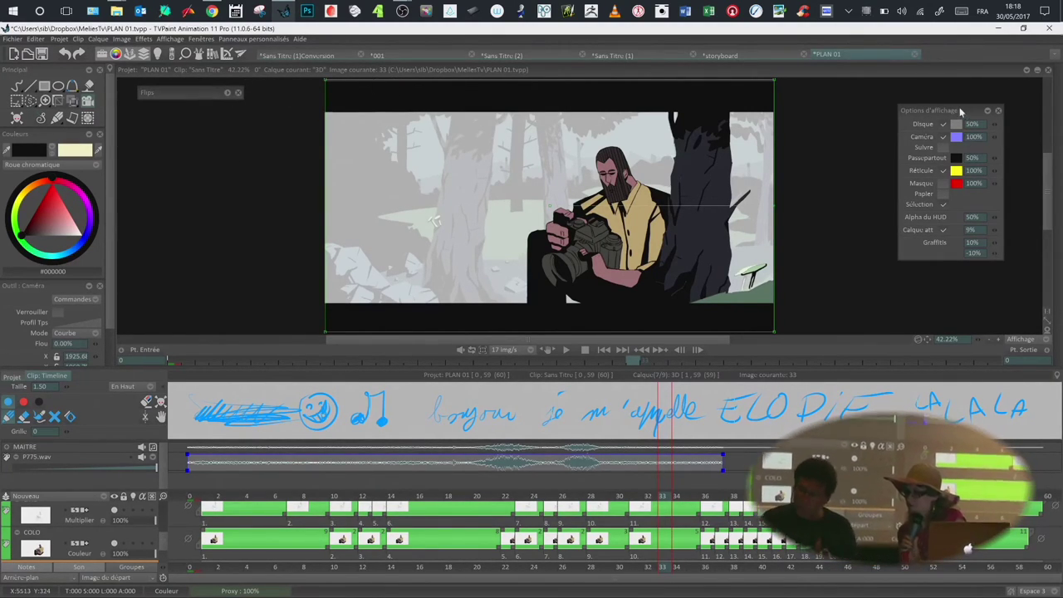
left_click_drag(956, 112, 977, 102)
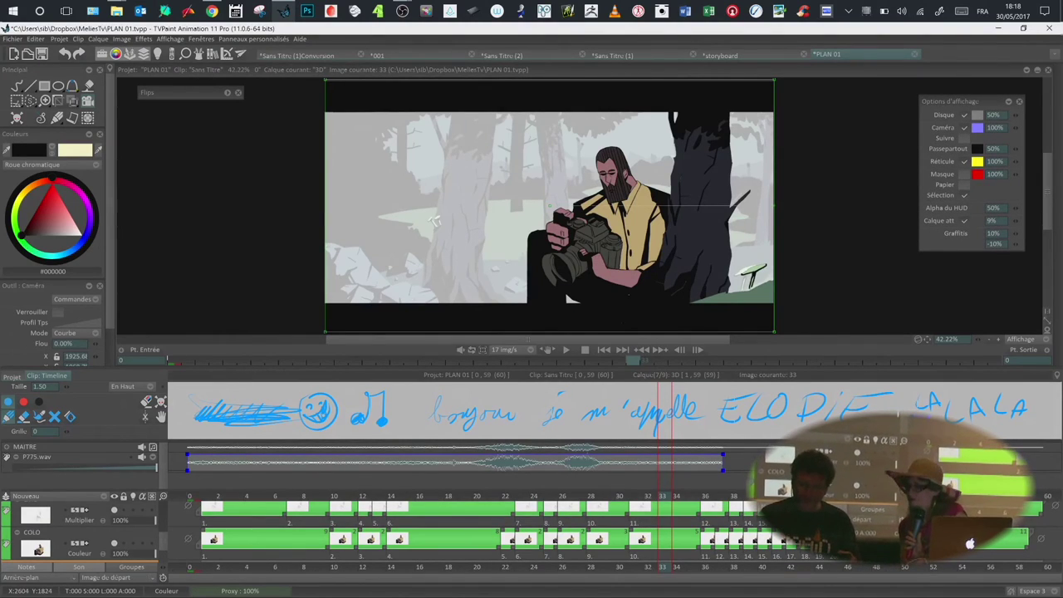
key("alt")
left_click_drag(433, 220, 412, 214)
scroll(530, 202, "down", 3)
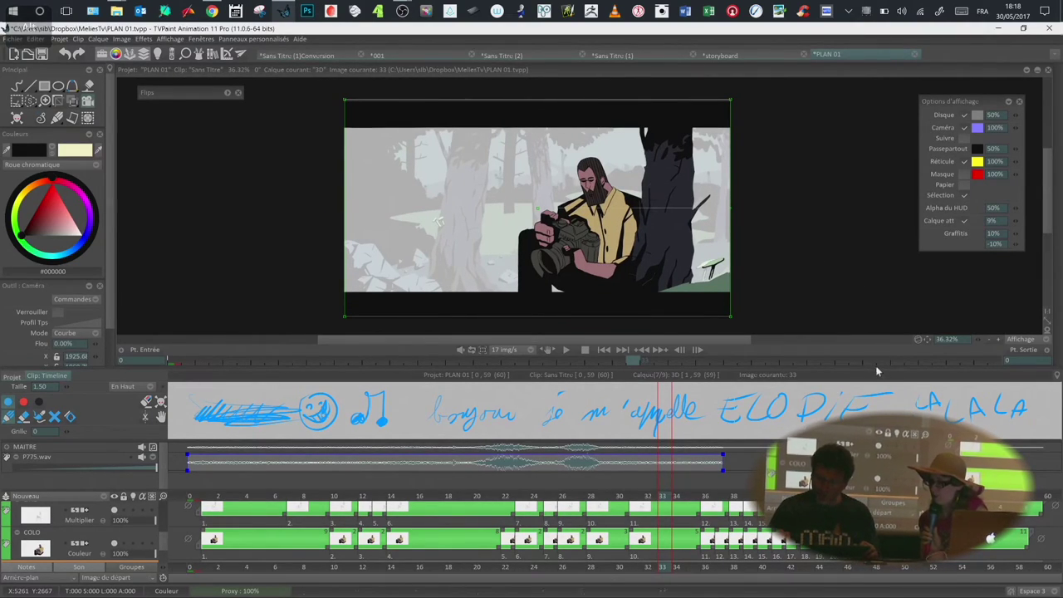
Step: Clear the handwritten notes, undo the clearing, and replay the animation with the notes overlaid
key("BackSpace")
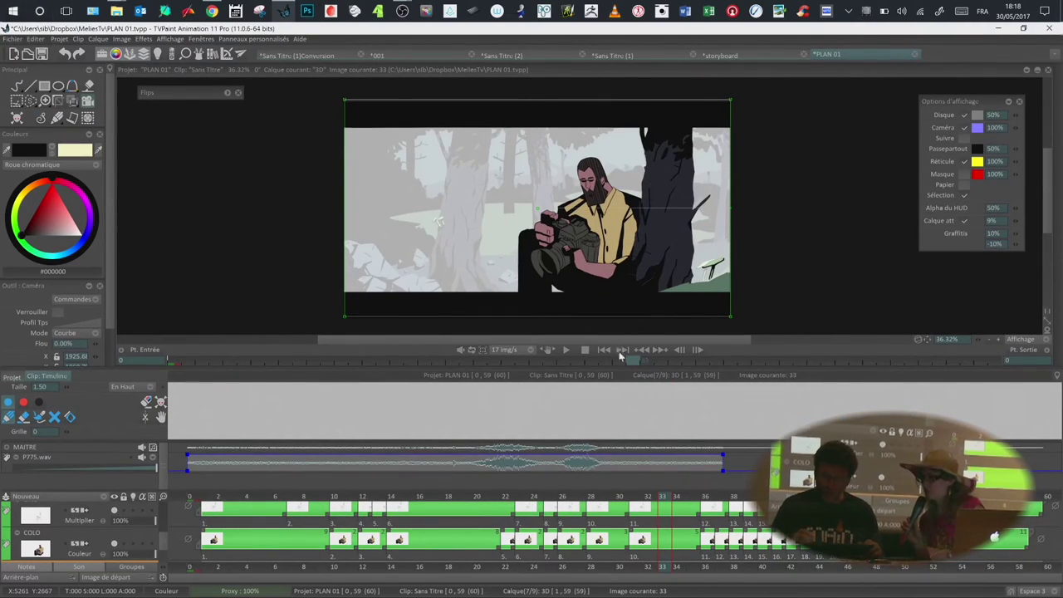
key("ctrl+z")
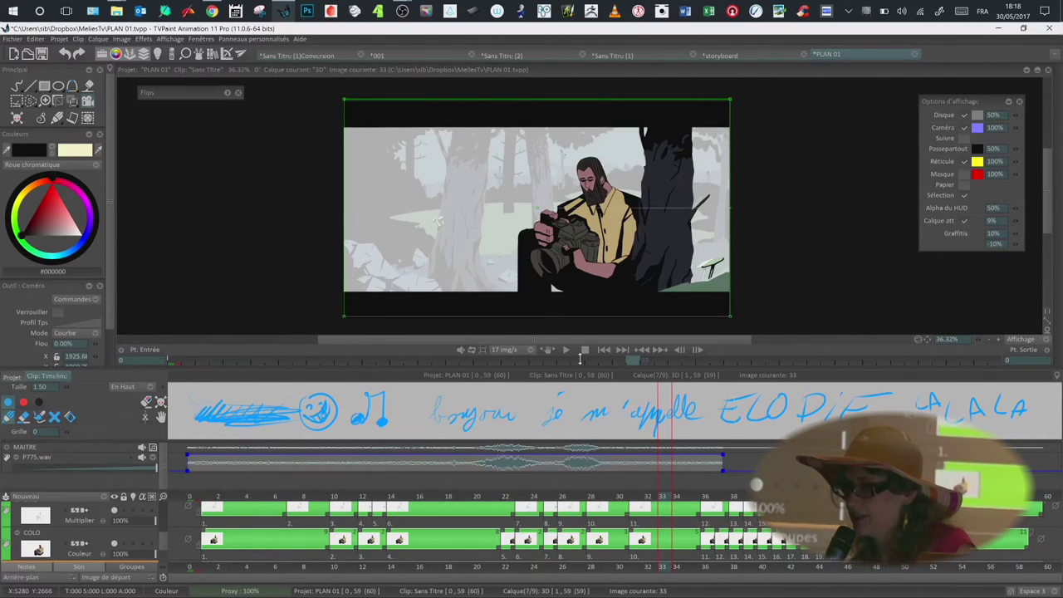
left_click(568, 352)
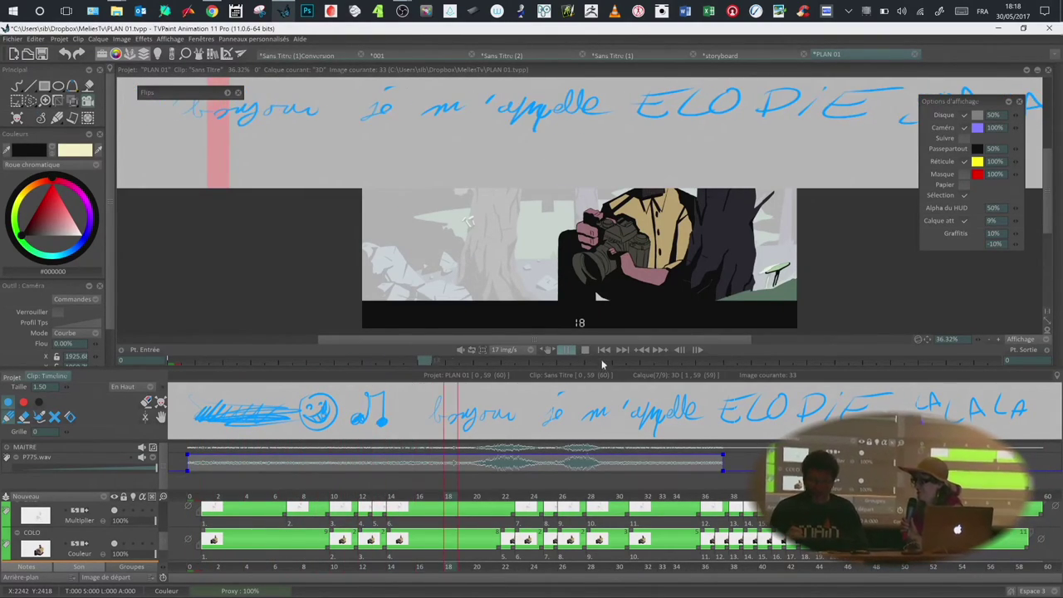
left_click(585, 349)
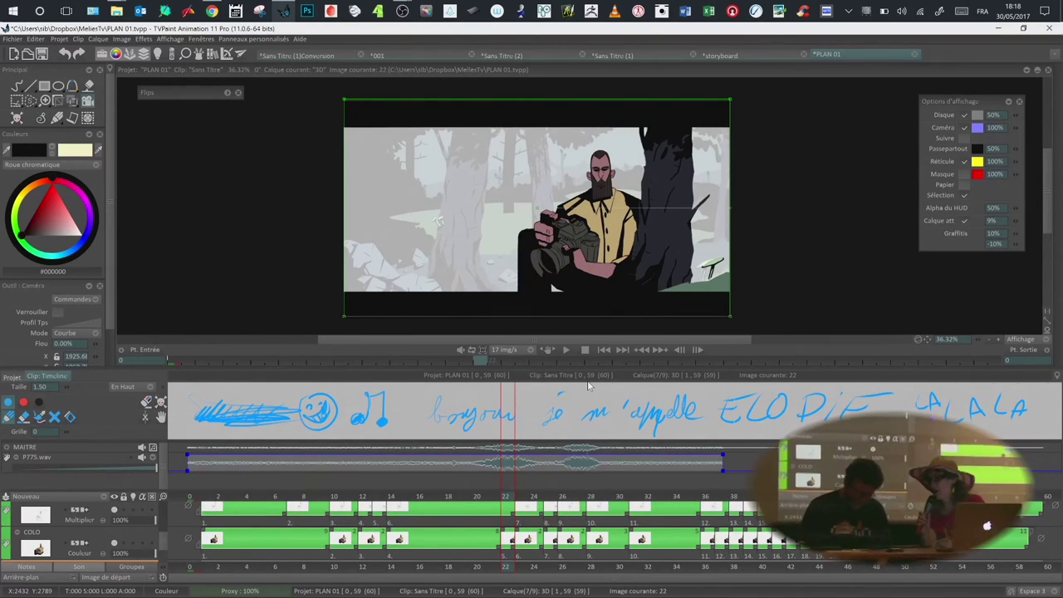
Step: Hide the sound and Notes areas to make room for the layers, and go to frame 26
scroll(333, 531, "down", 2)
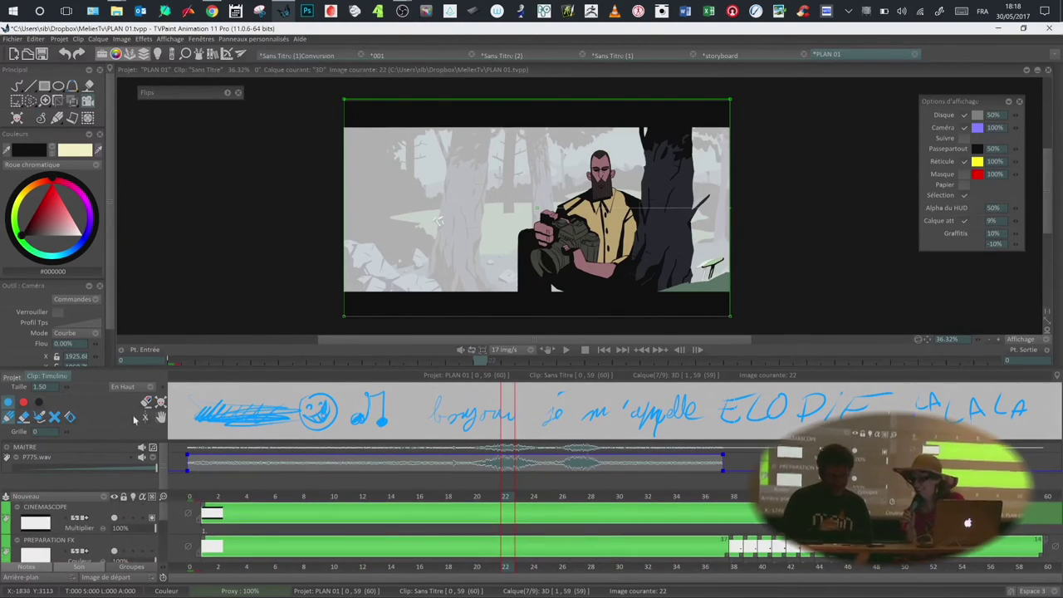
scroll(36, 570, "down", 3)
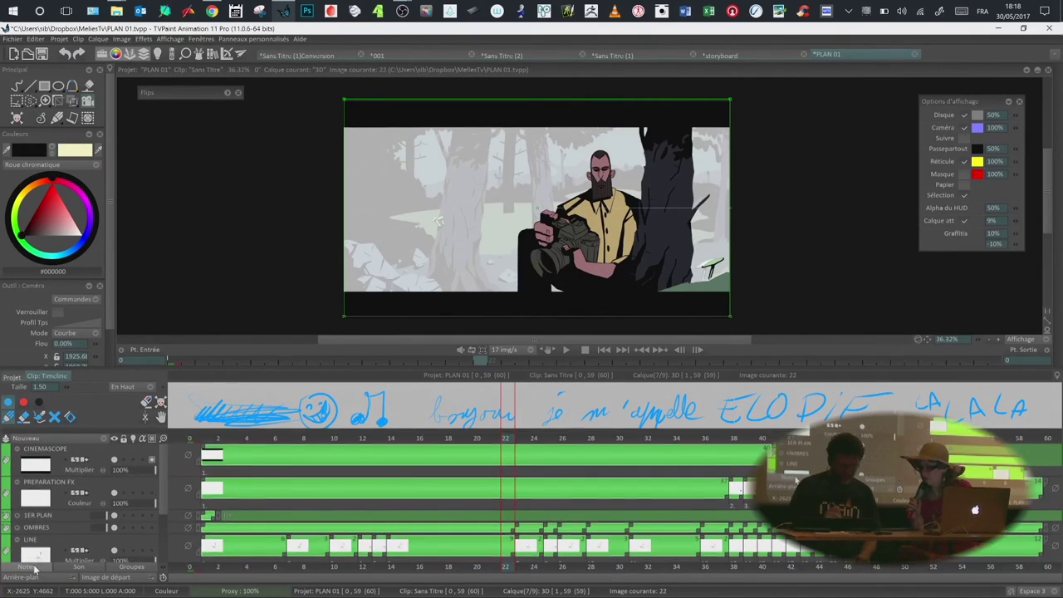
left_click(35, 568)
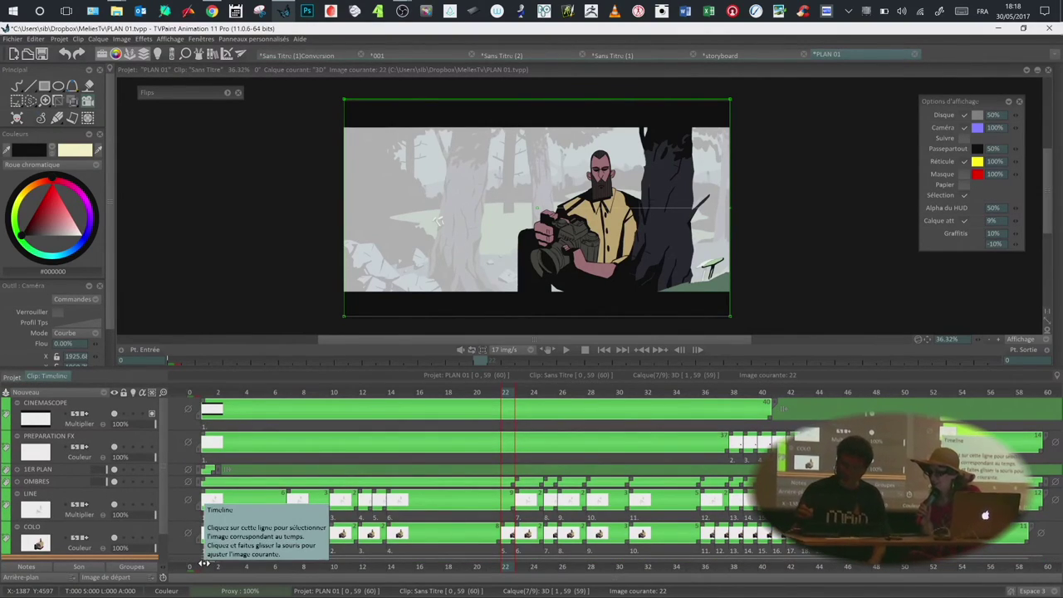
left_click_drag(549, 396, 561, 394)
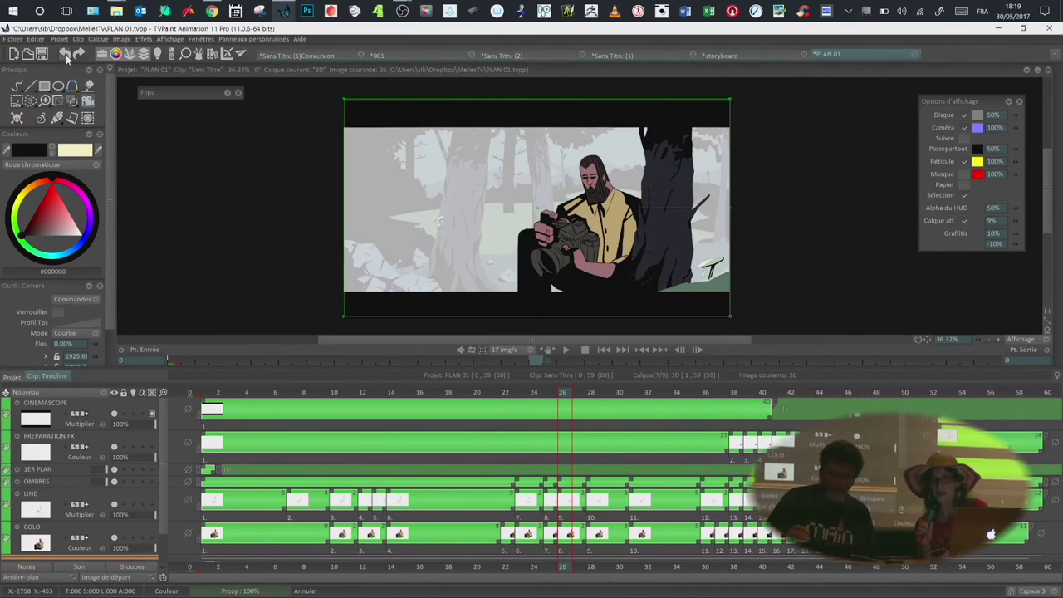
Step: Close the PLAN 01 project without saving its changes and switch to the Sans Titre (1) project
left_click(915, 55)
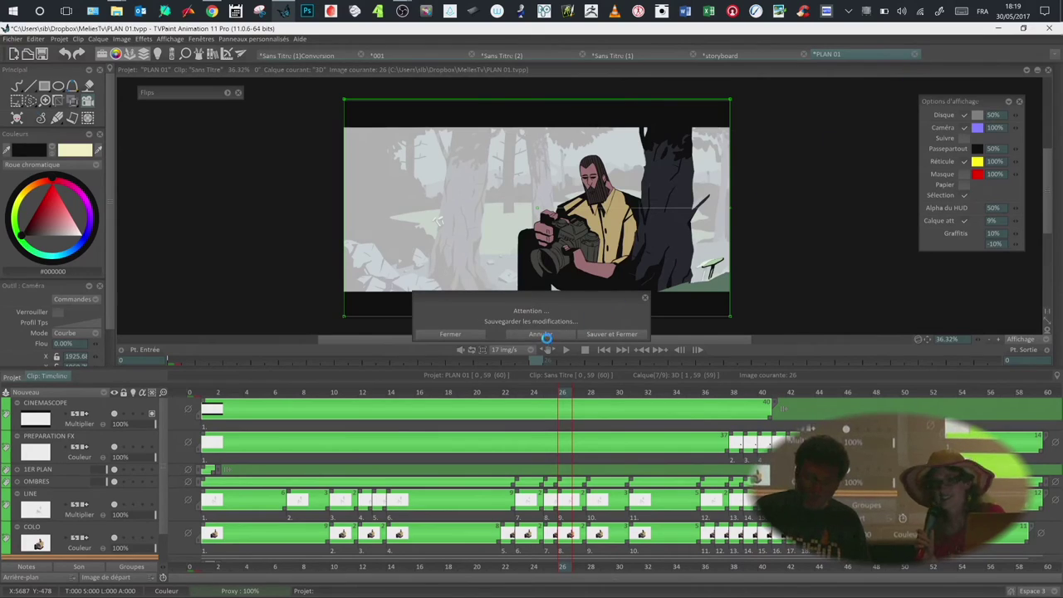
left_click(462, 336)
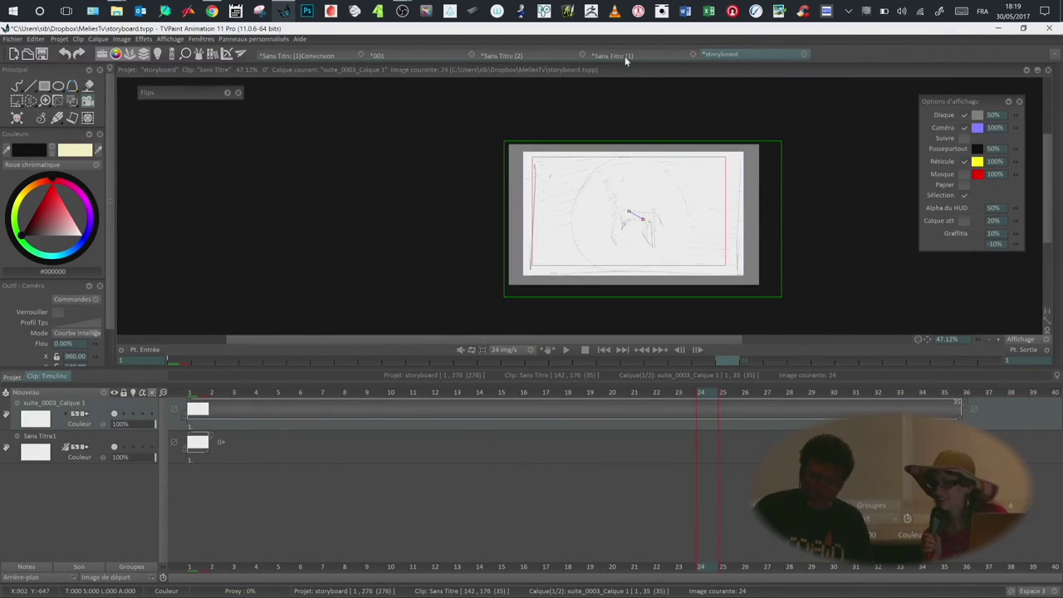
left_click(626, 56)
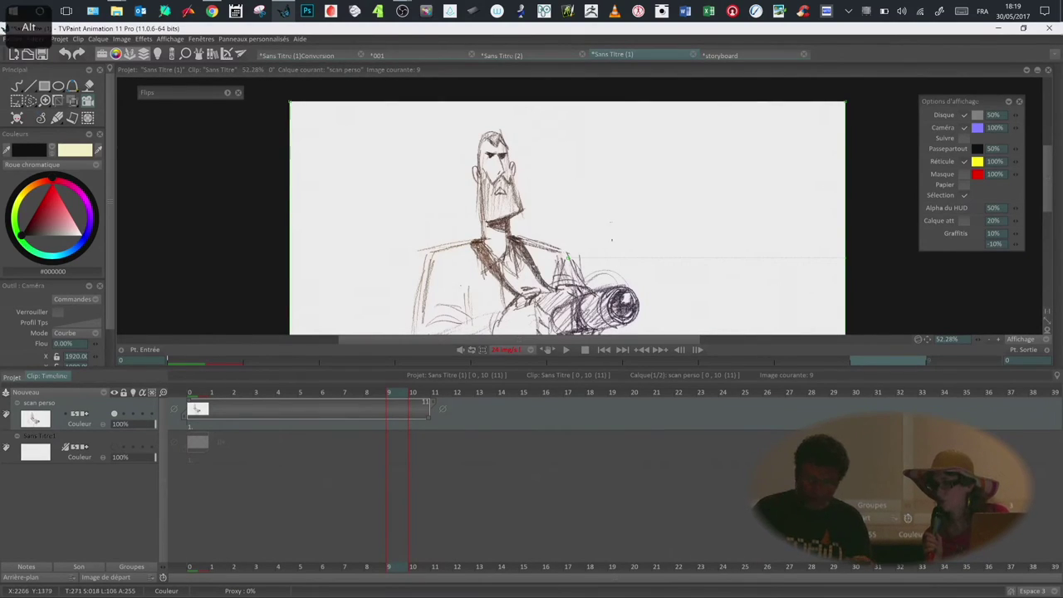
Step: Reduce the timeline's height to enlarge the canvas and go to frame 10 of the scan perso layer
scroll(330, 315, "down", 3)
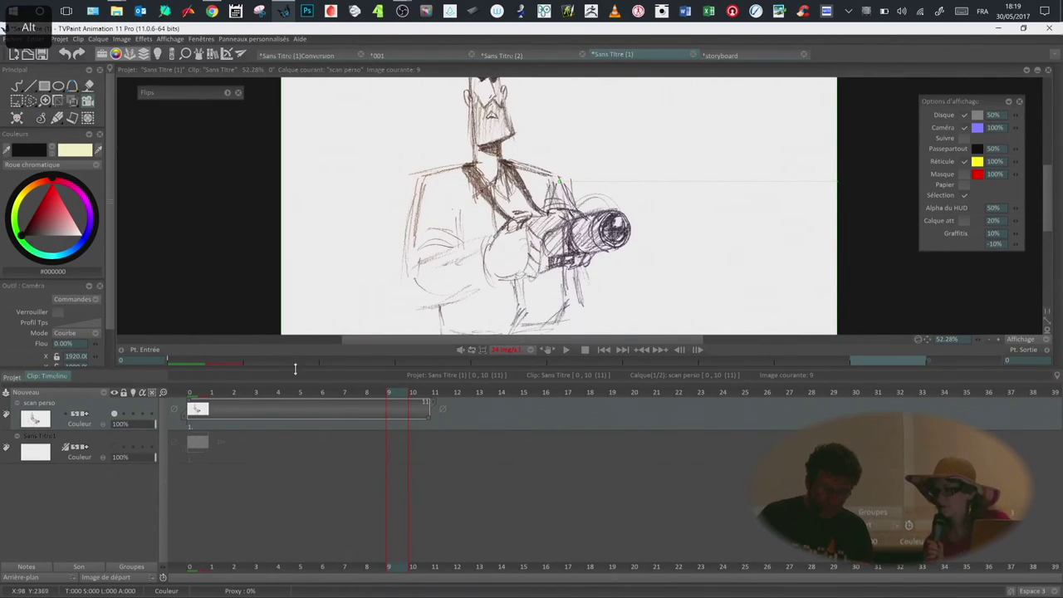
left_click_drag(297, 491, 301, 494)
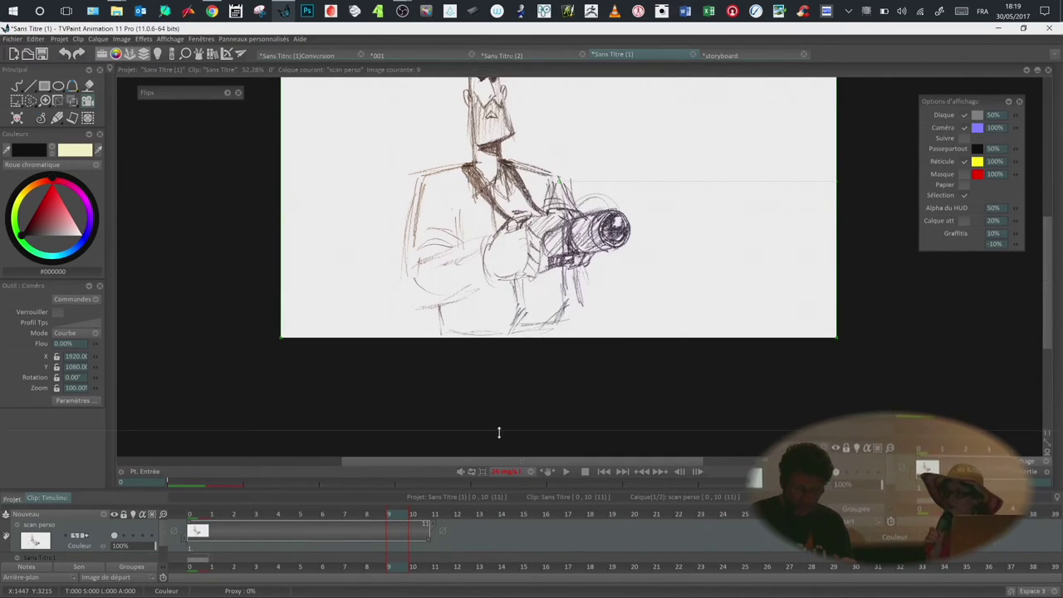
left_click_drag(503, 430, 500, 444)
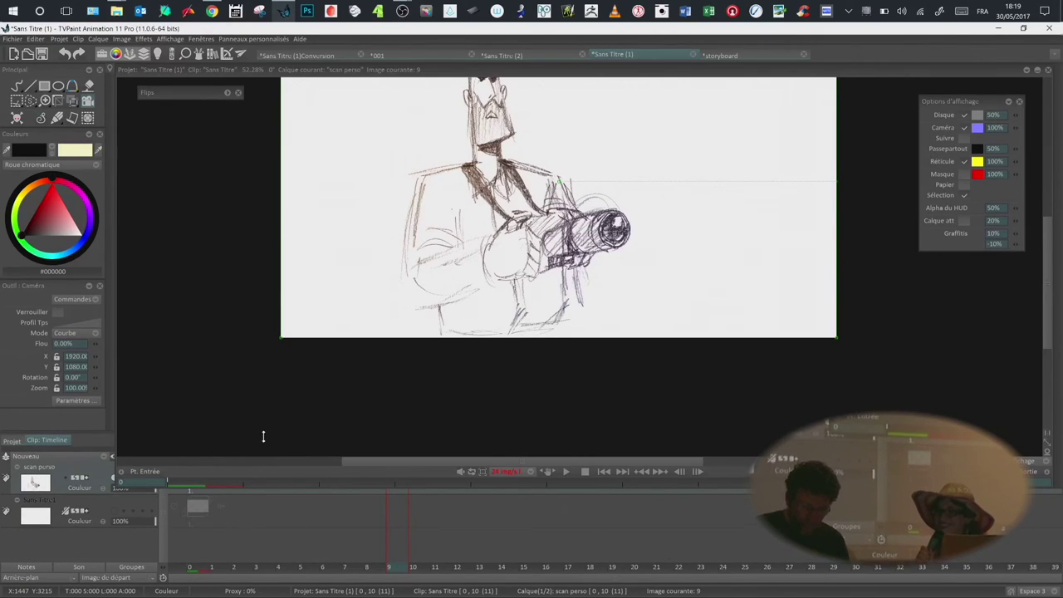
left_click_drag(263, 436, 262, 378)
key("alt")
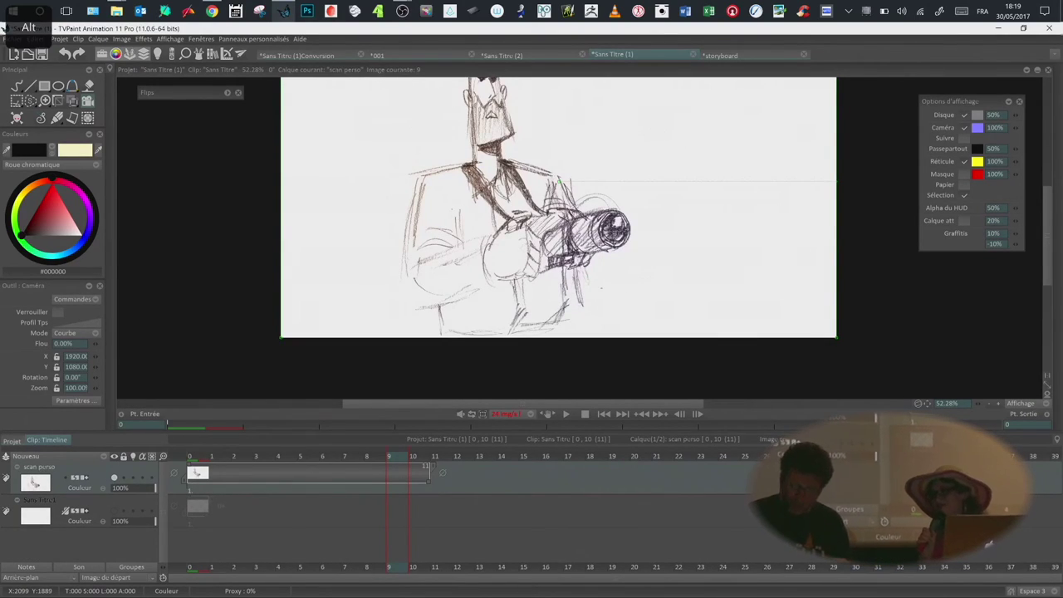
left_click(443, 470)
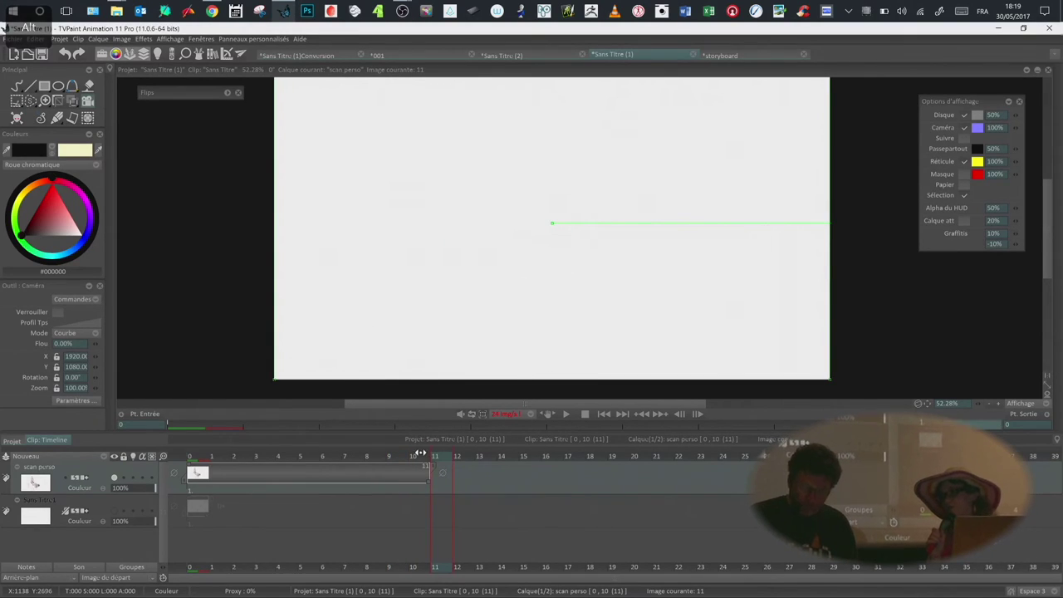
key("Left")
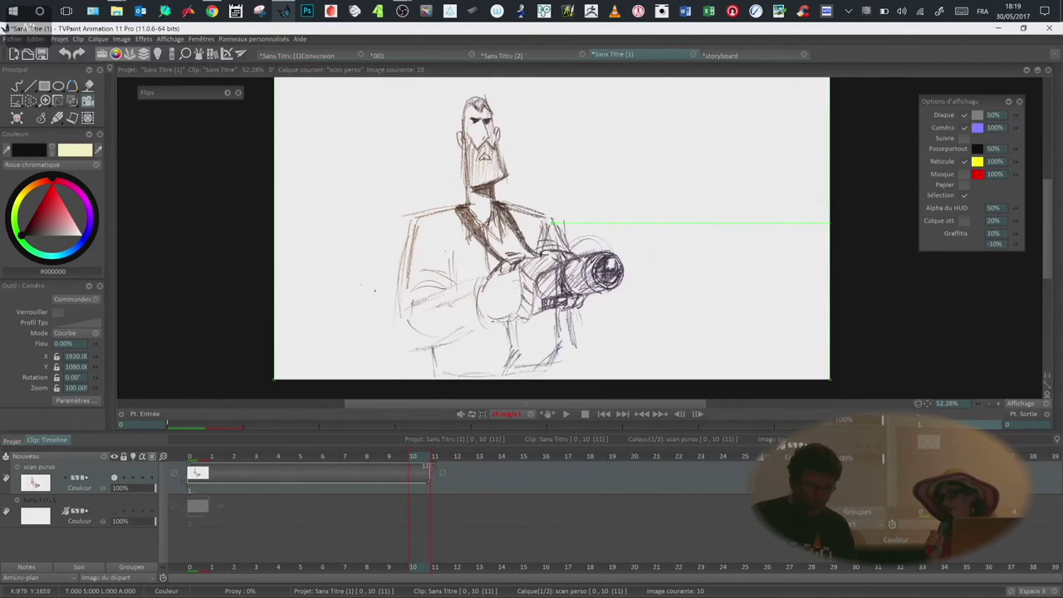
Step: Make frame 10 a separate image of the scan perso layer and erase the character's outer sleeve outline beside the empty background
left_click(20, 87)
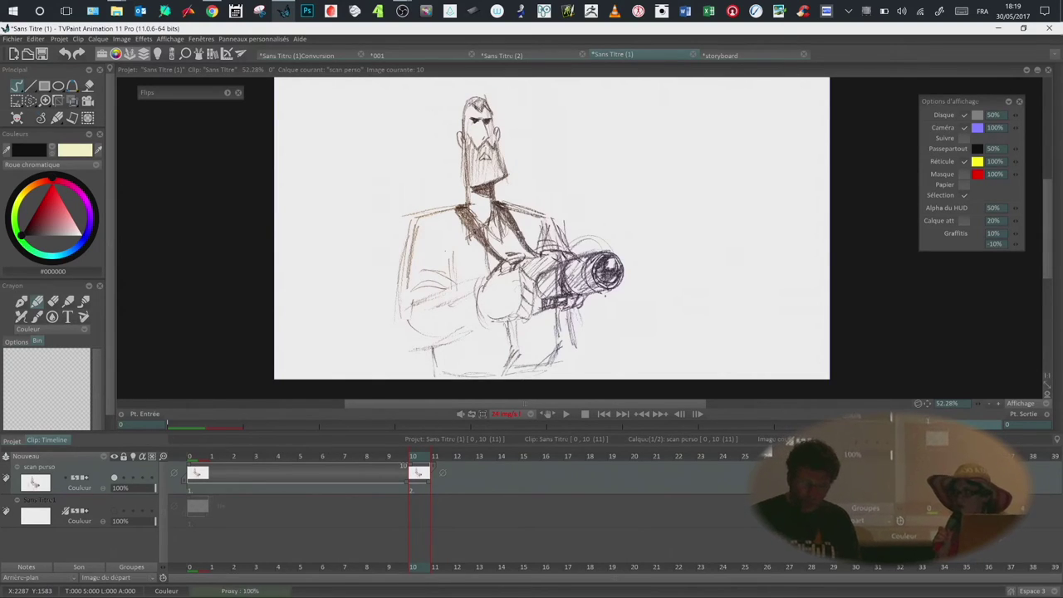
key("e")
left_click_drag(415, 227, 400, 302)
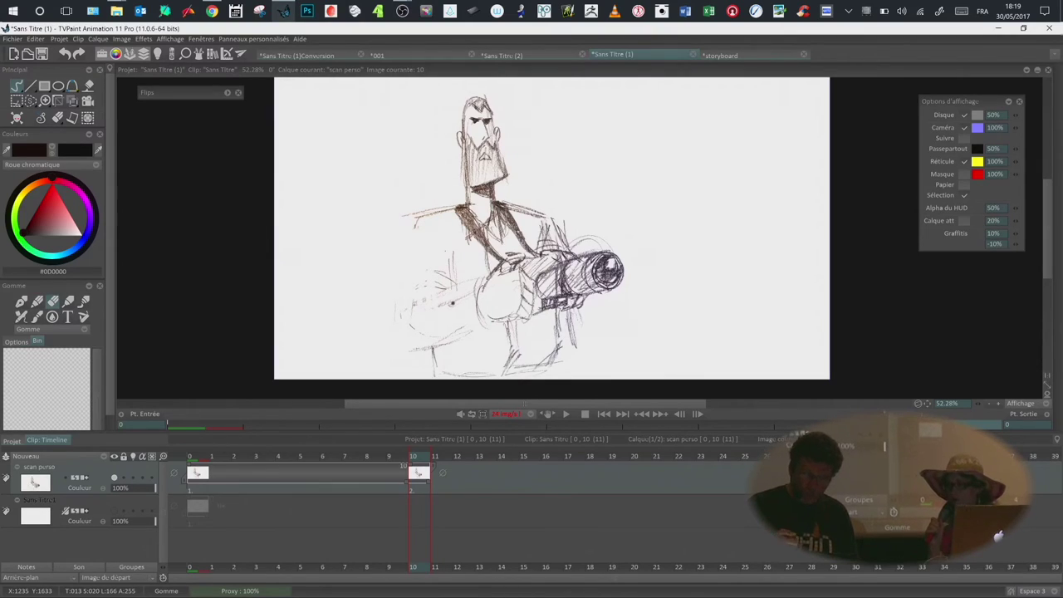
Step: Redraw the sleeve outline freehand in black, sample brown #5D4739 from the drawing, and add the sleeve's folds and lower edge
key("e")
left_click_drag(410, 257, 405, 344)
left_click_drag(407, 218, 405, 342)
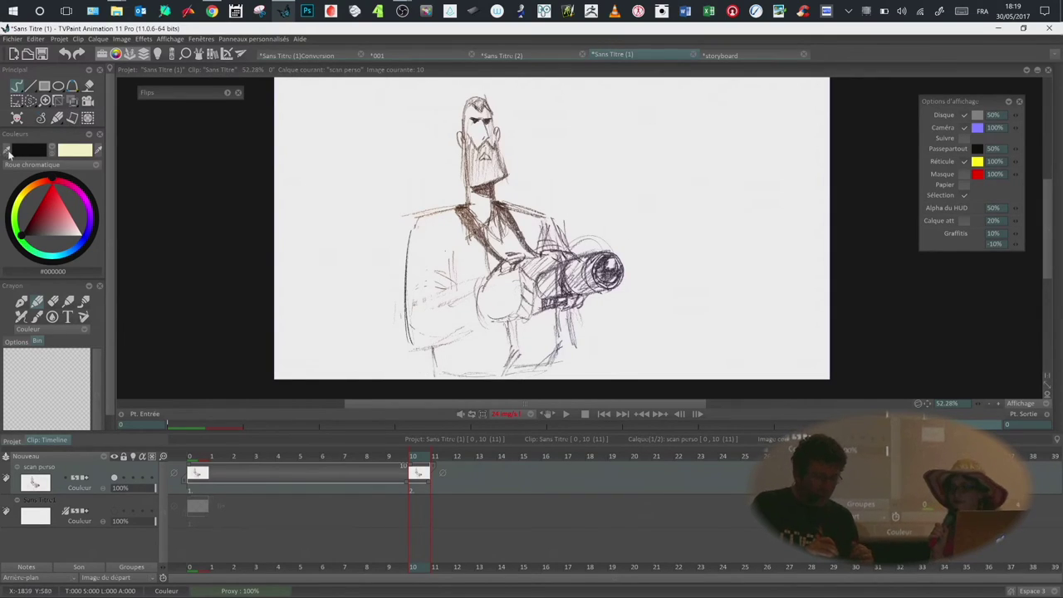
left_click(471, 234, "ctrl")
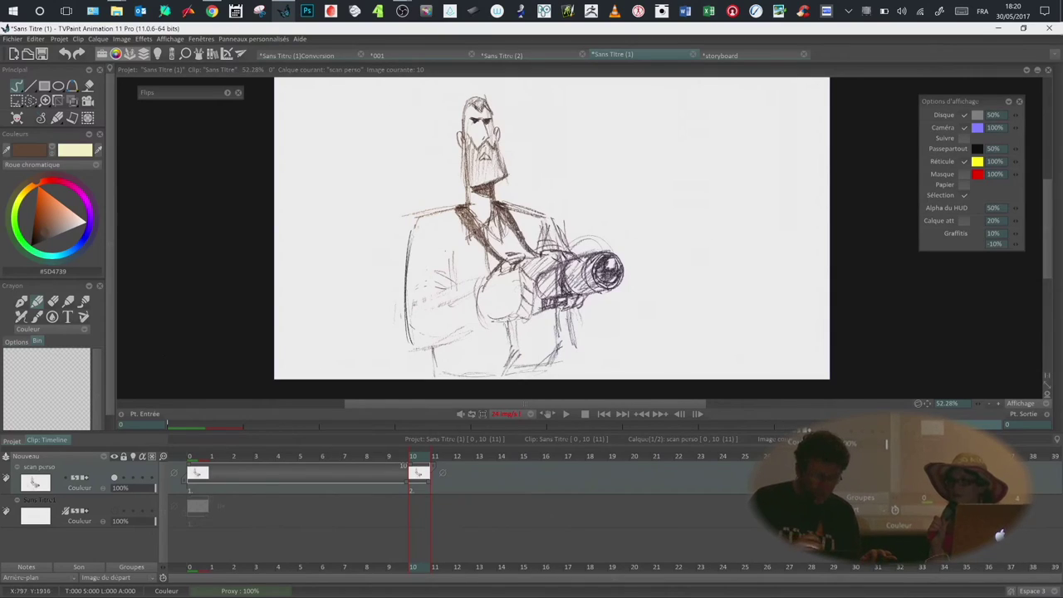
mouse_move(409, 239)
left_mouse_down()
mouse_move(408, 332)
mouse_move(455, 338)
mouse_move(490, 324)
left_mouse_up()
mouse_move(430, 295)
left_mouse_down()
mouse_move(480, 277)
mouse_move(476, 335)
left_mouse_up()
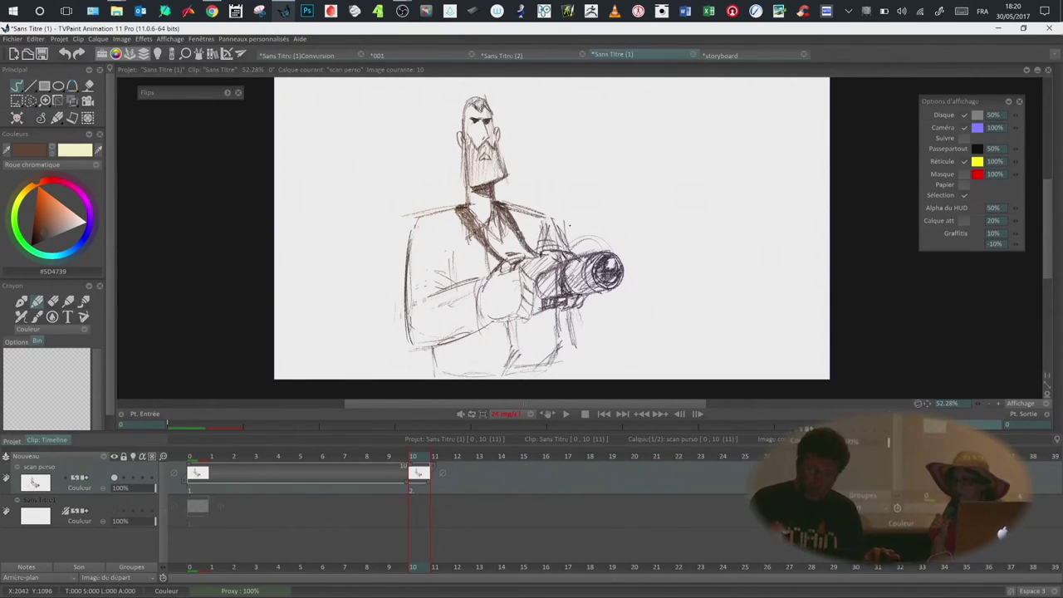
Step: Erase the hand holding the camera and redraw it in brown with its fingers around the camera body
key("e")
mouse_move(502, 268)
left_mouse_down()
mouse_move(490, 283)
mouse_move(523, 324)
mouse_move(535, 274)
mouse_move(523, 258)
mouse_move(576, 224)
left_mouse_up()
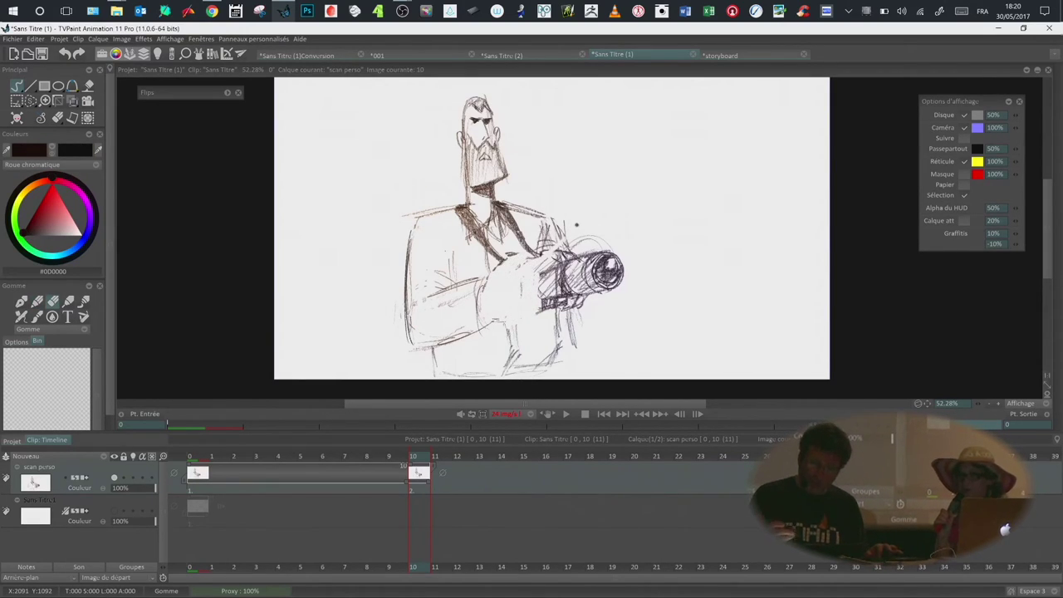
key("e")
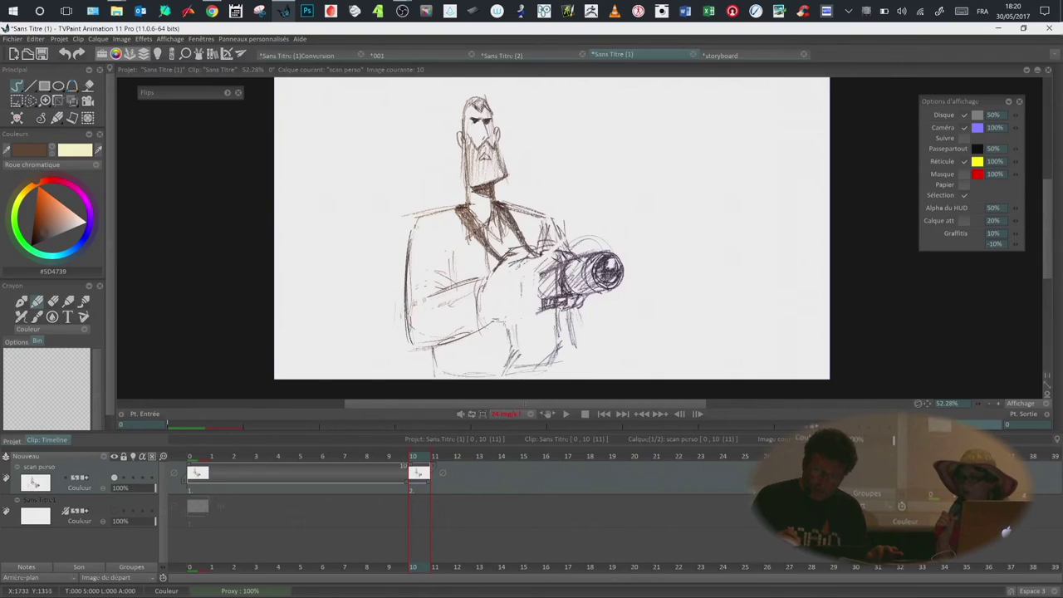
mouse_move(514, 266)
left_mouse_down()
mouse_move(534, 276)
mouse_move(515, 325)
left_mouse_up()
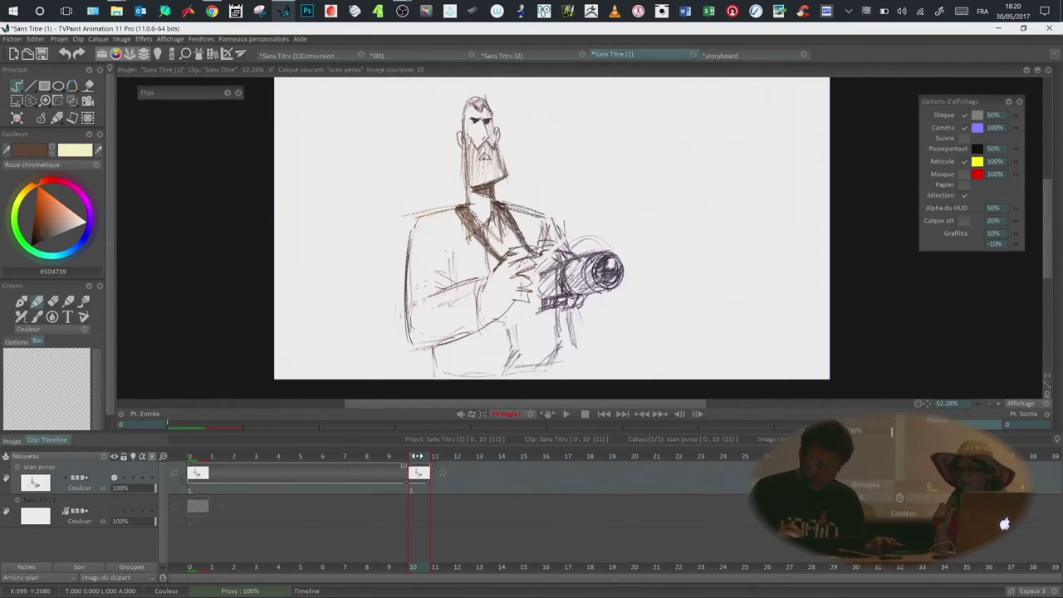
Step: Flip between frames 9 and 10 of the scan perso layer to compare the original and redrawn arm and hand
key("Left")
key("Right")
key("Left")
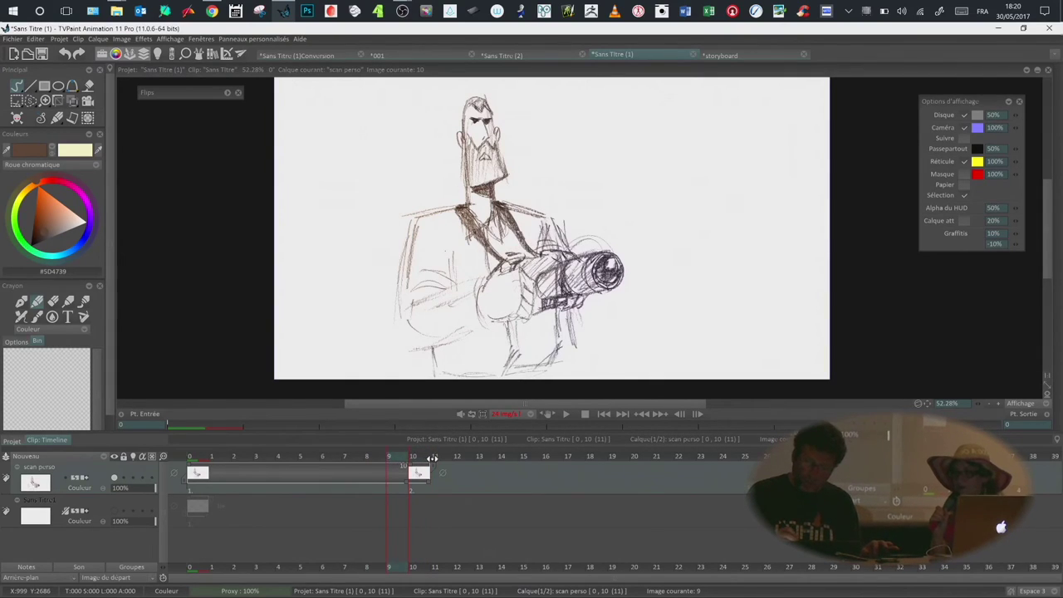
key("Right")
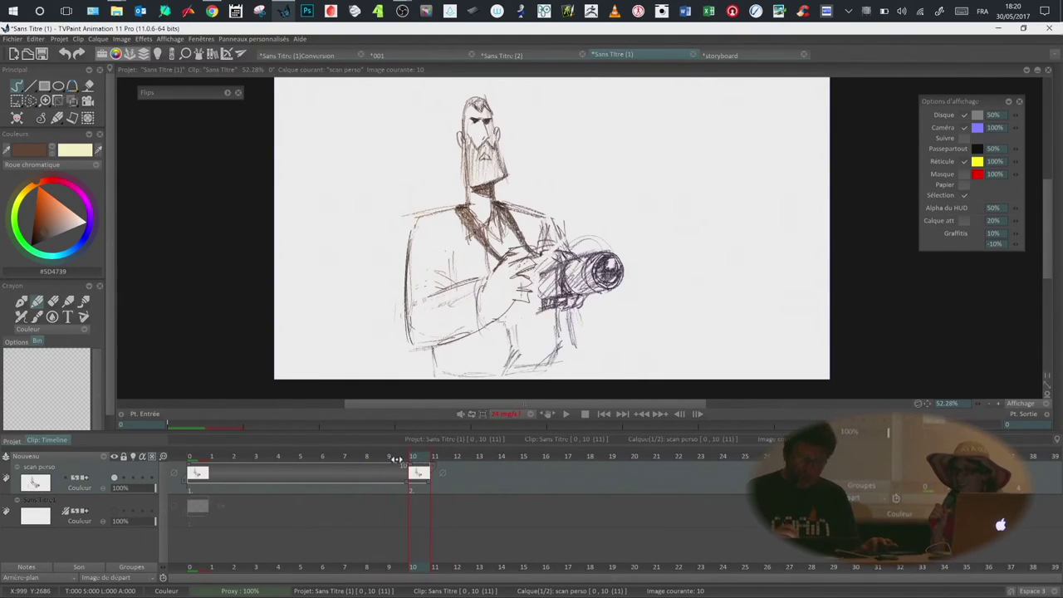
mouse_move(397, 459)
left_mouse_down()
mouse_move(434, 459)
mouse_move(421, 467)
mouse_move(404, 458)
left_mouse_up()
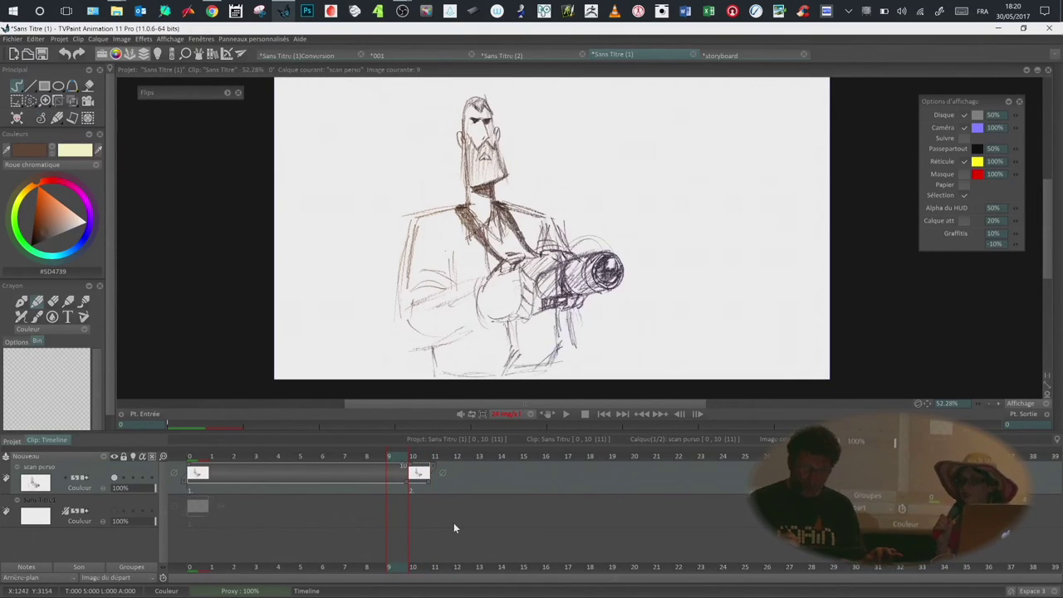
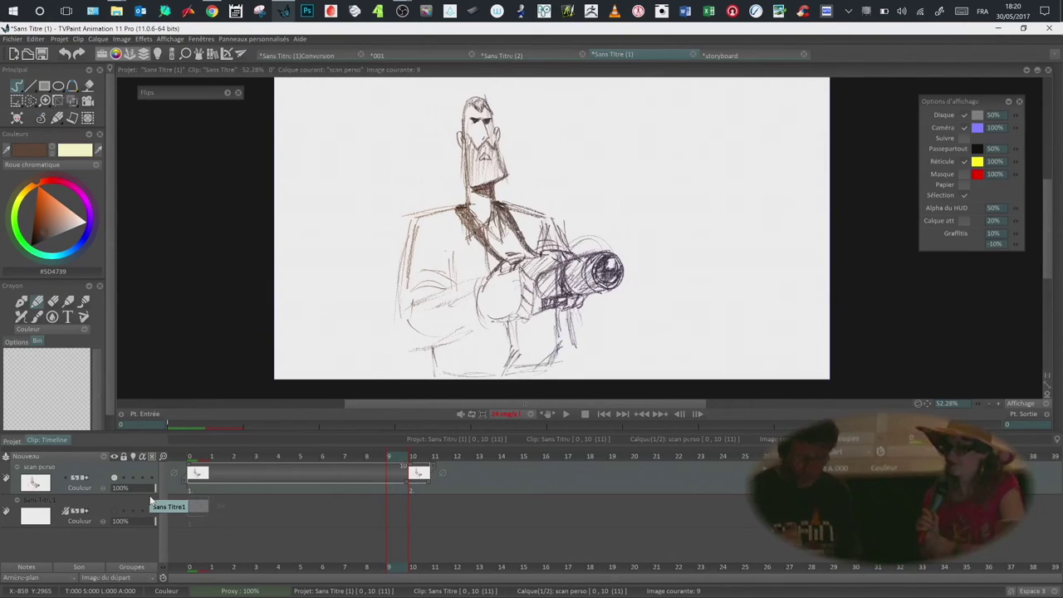
Step: Display the light table settings, turn on the light table for the scan perso layer, and go to frame 10
left_click(133, 459)
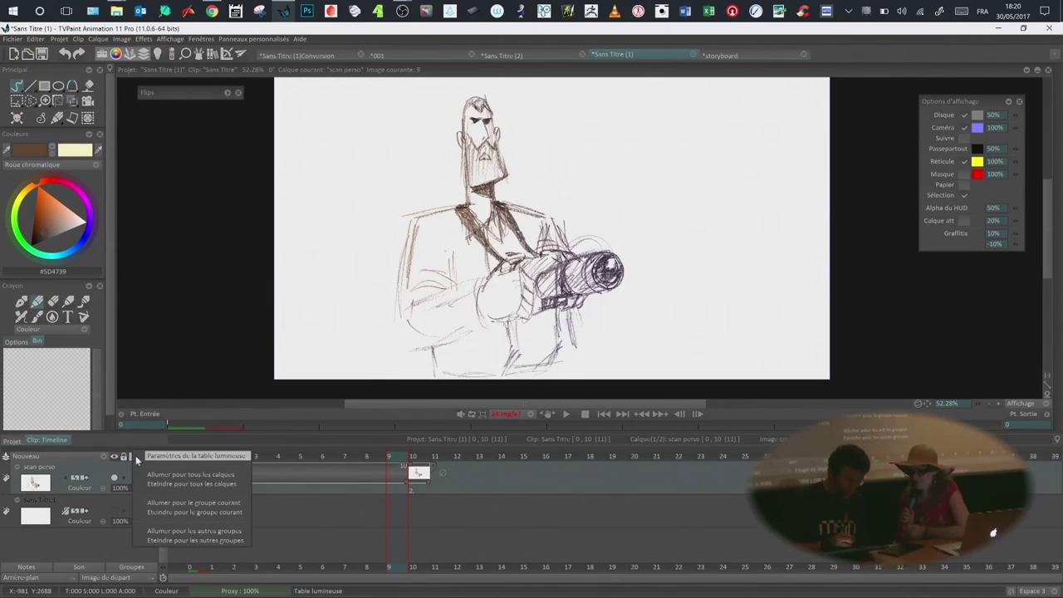
left_click(233, 456)
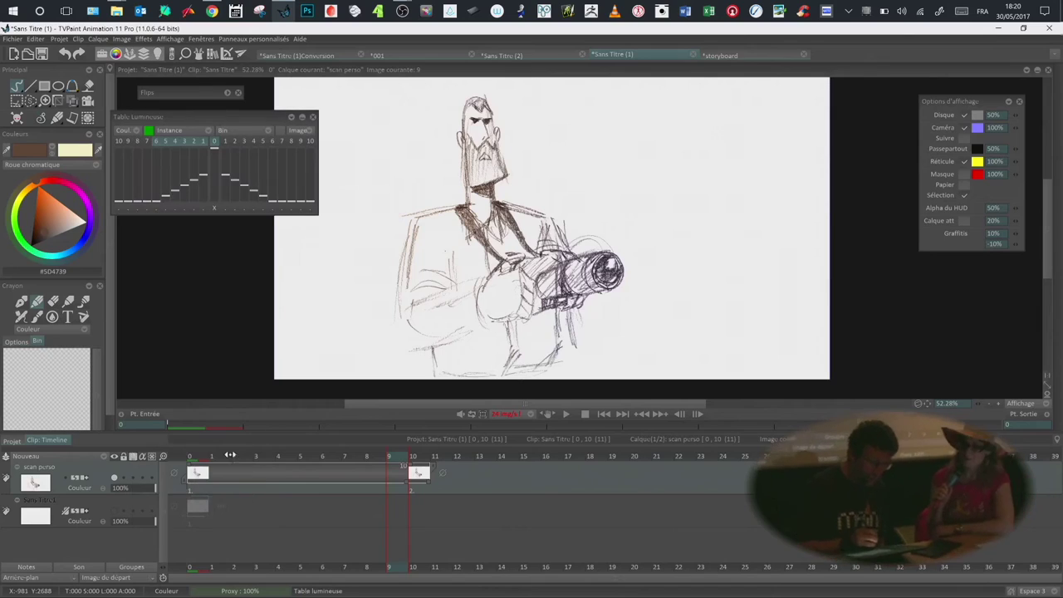
left_click(317, 121)
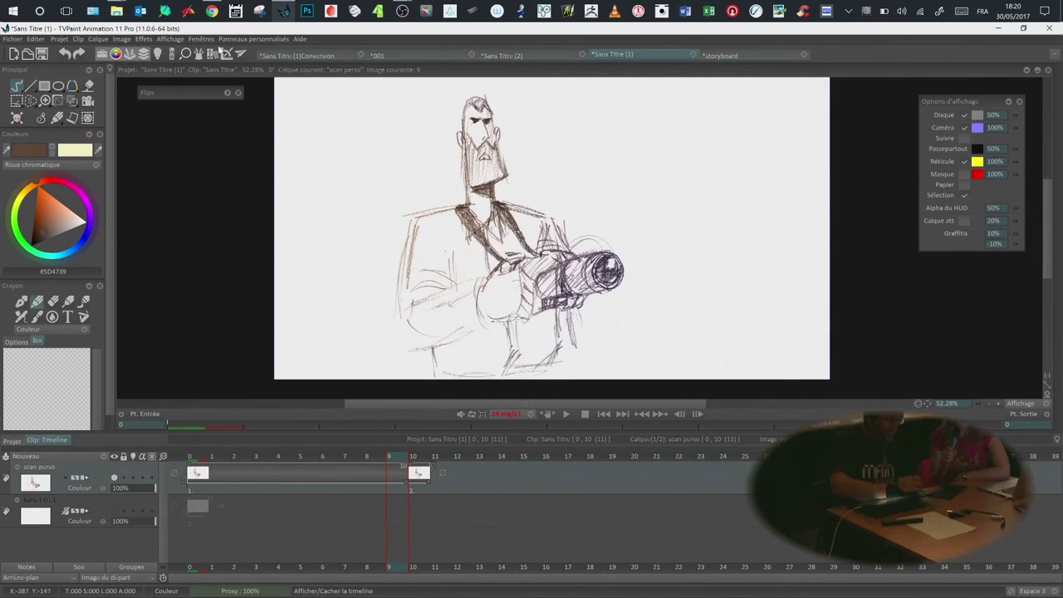
left_click(157, 53)
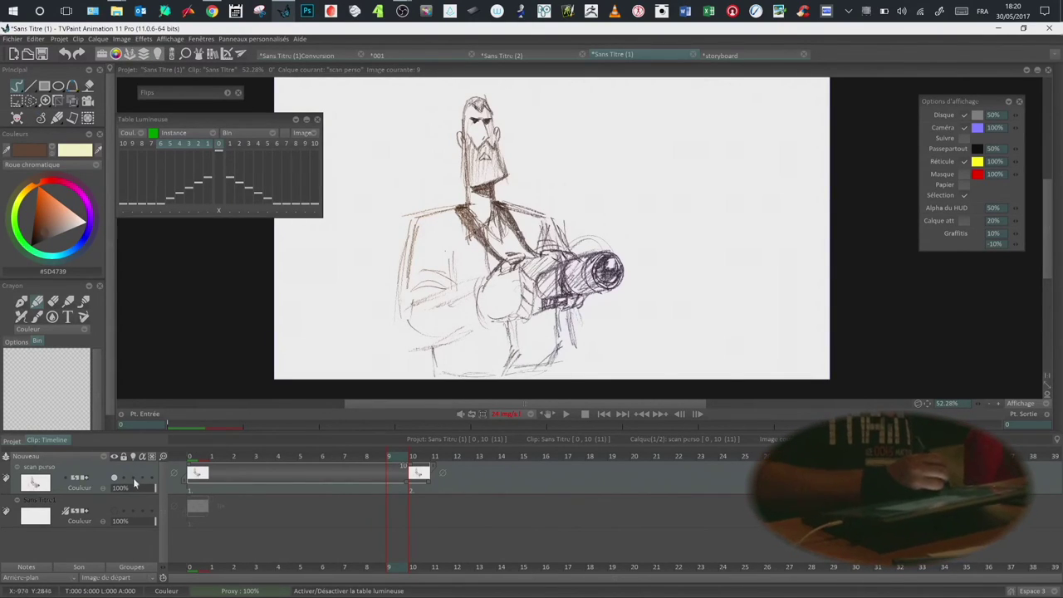
mouse_move(212, 120)
left_mouse_down()
mouse_move(229, 121)
mouse_move(199, 126)
left_mouse_up()
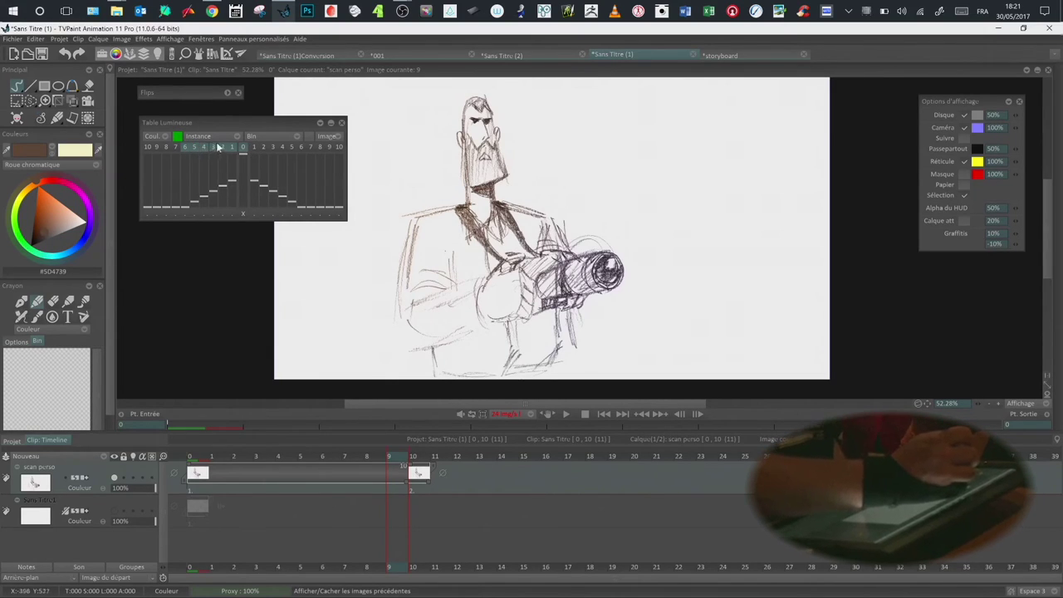
left_click_drag(307, 127, 271, 133)
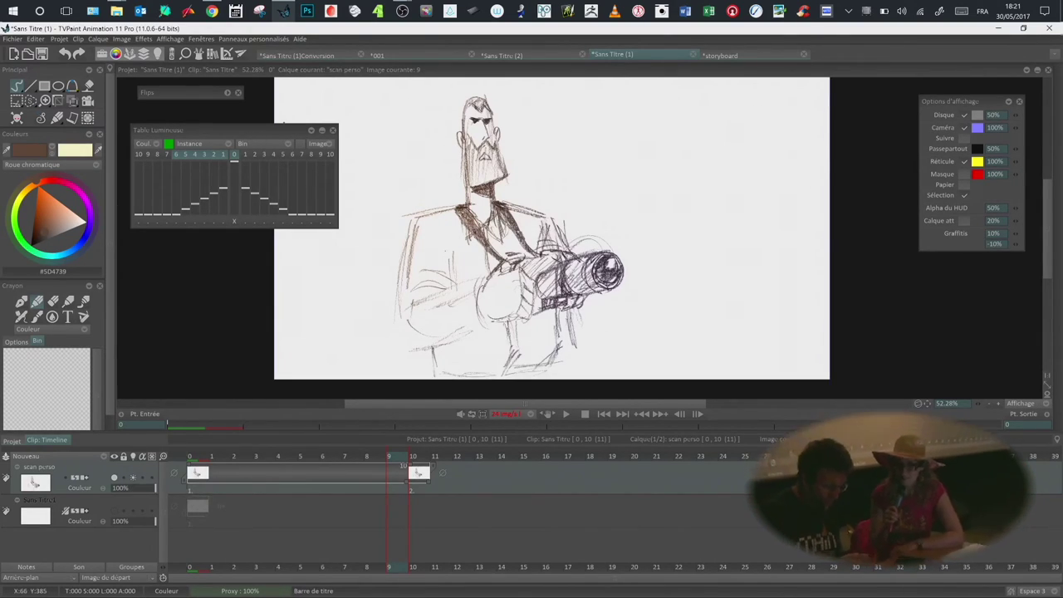
key("Right")
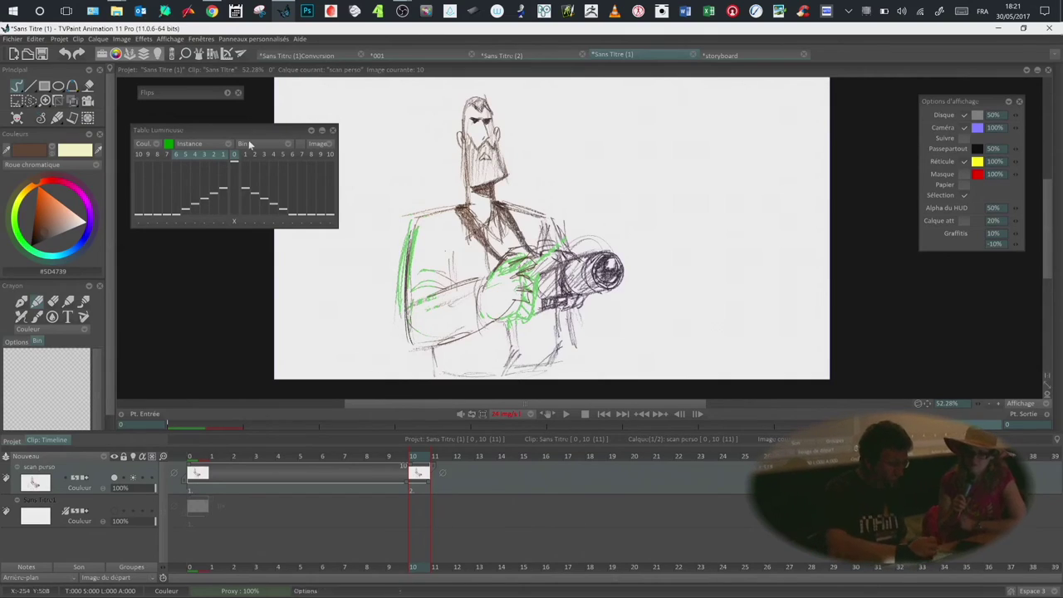
Step: Try the image colour, Dégradé and Teinter modes for the light table's previous images, settle on Dégradé, and compare frames 9 and 10
left_click(166, 145)
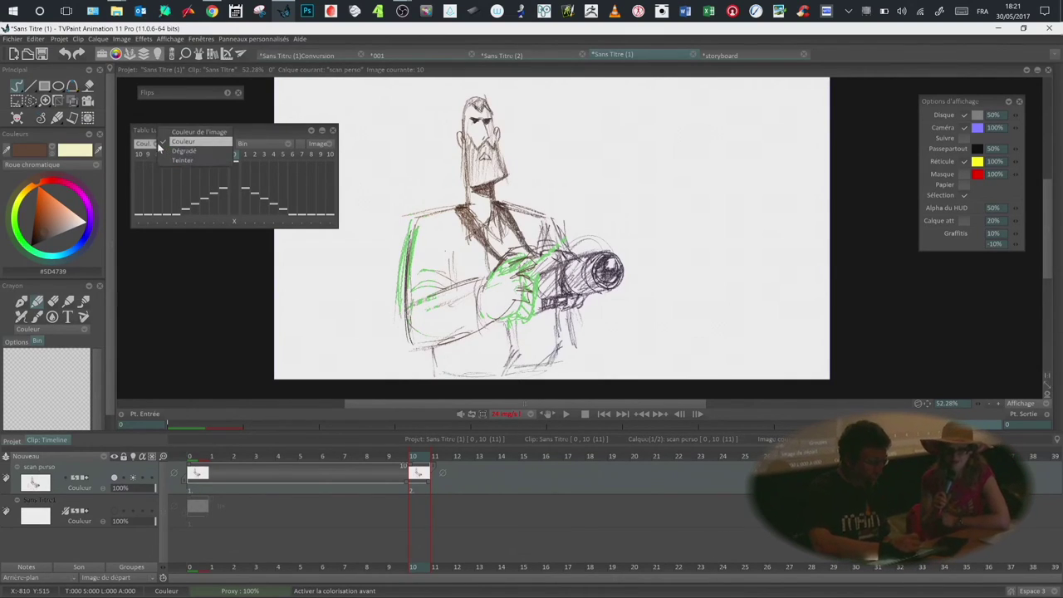
left_click(210, 140)
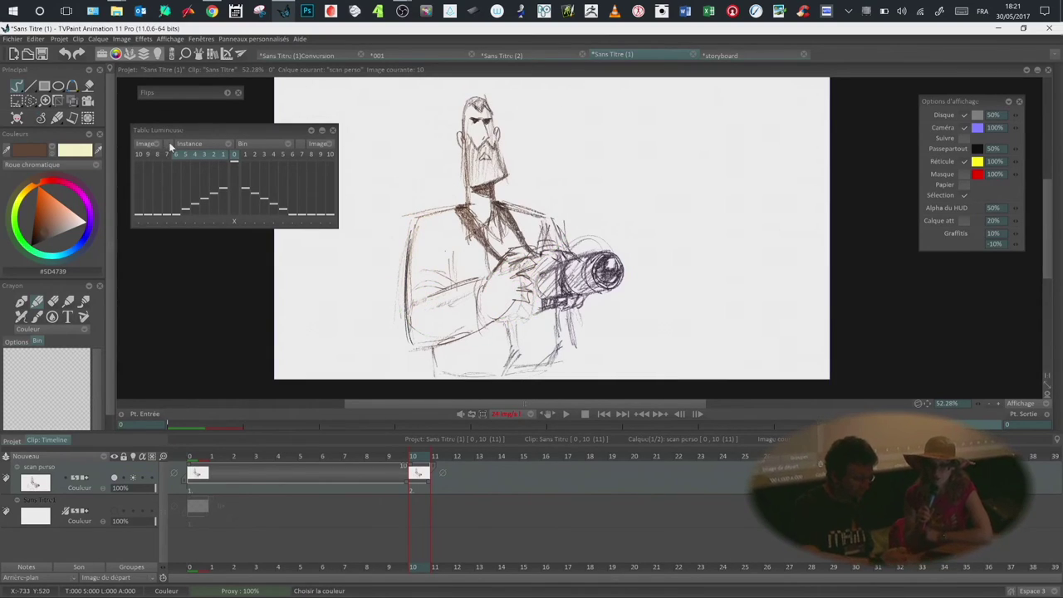
left_click(166, 144)
left_click(187, 160)
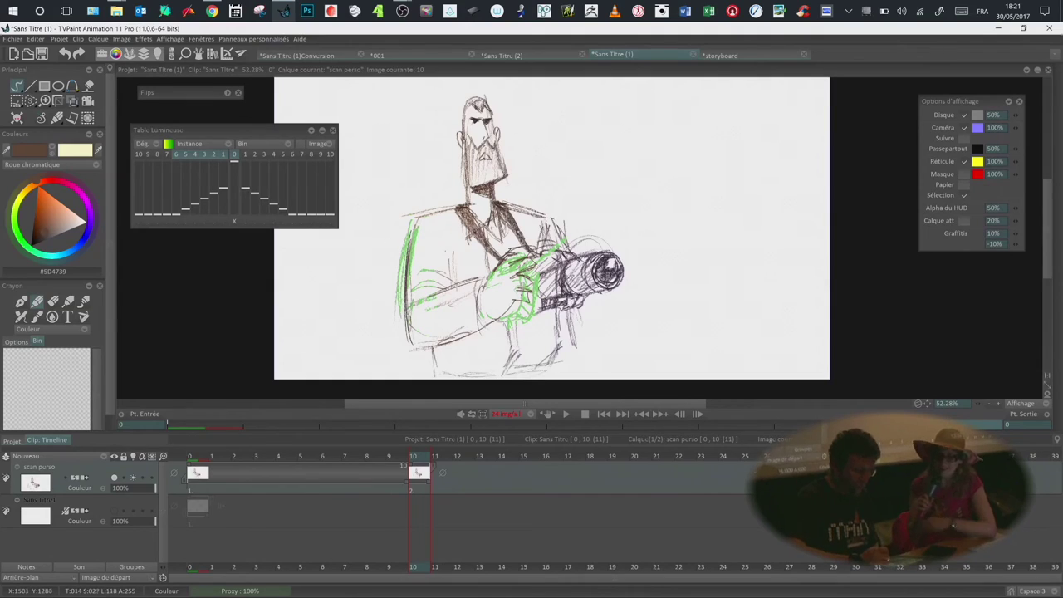
left_click(165, 146)
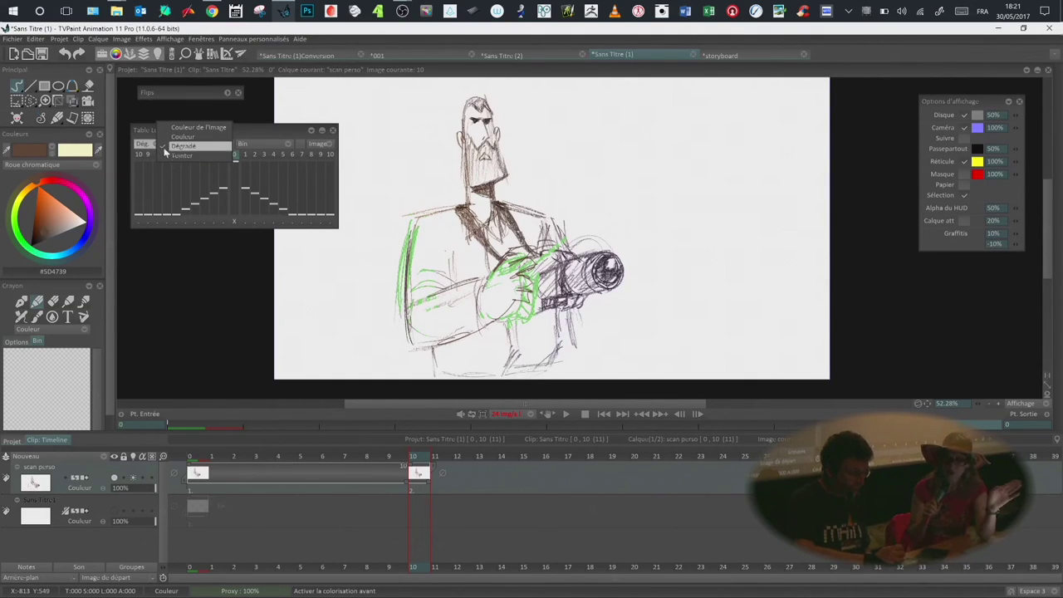
left_click(176, 155)
left_click(170, 145)
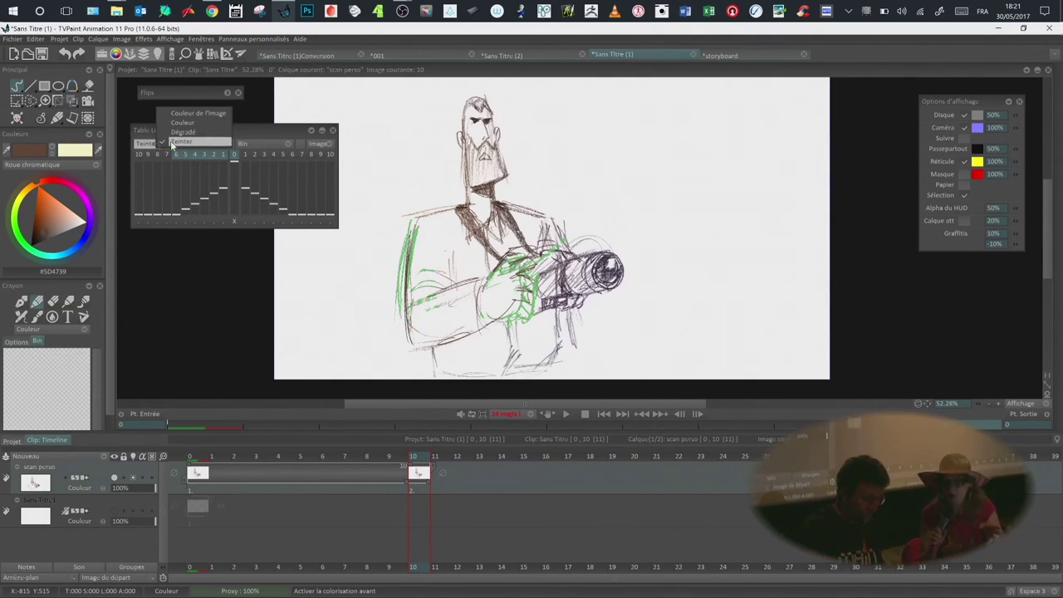
left_click(183, 132)
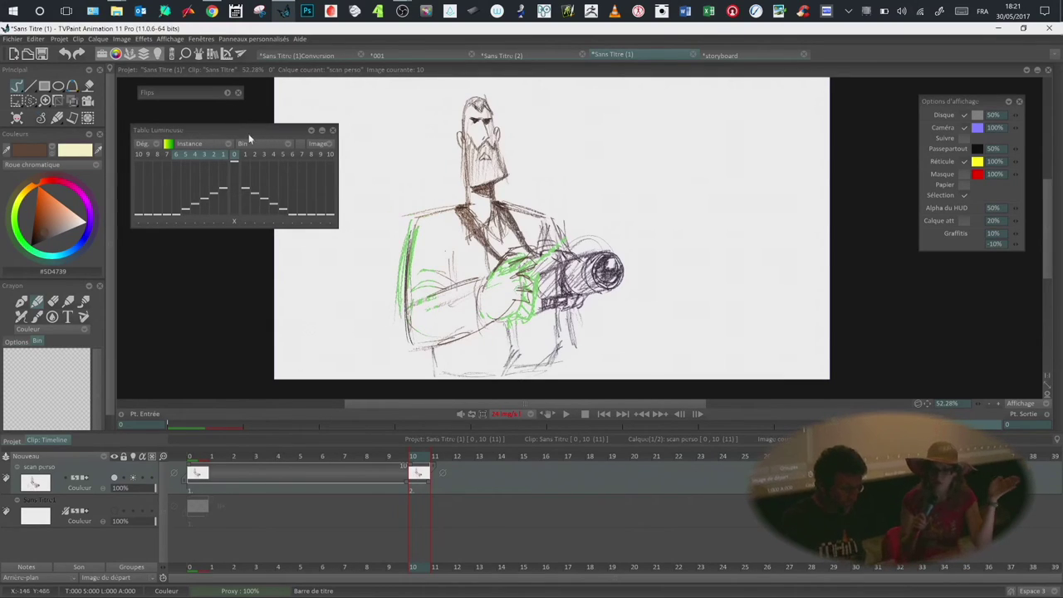
left_click_drag(248, 133, 257, 136)
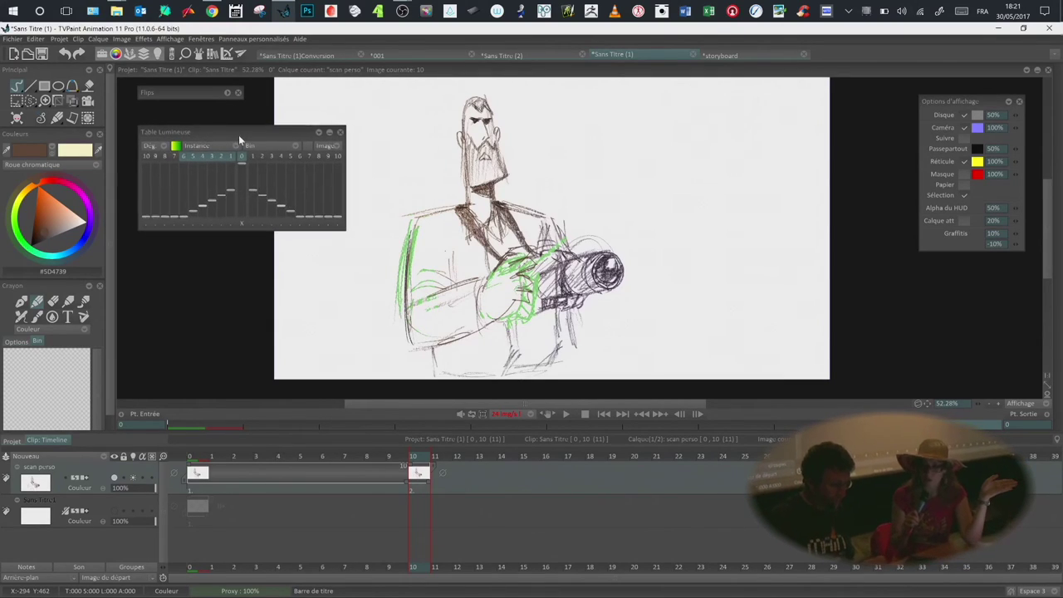
left_click(398, 456)
left_click(413, 456)
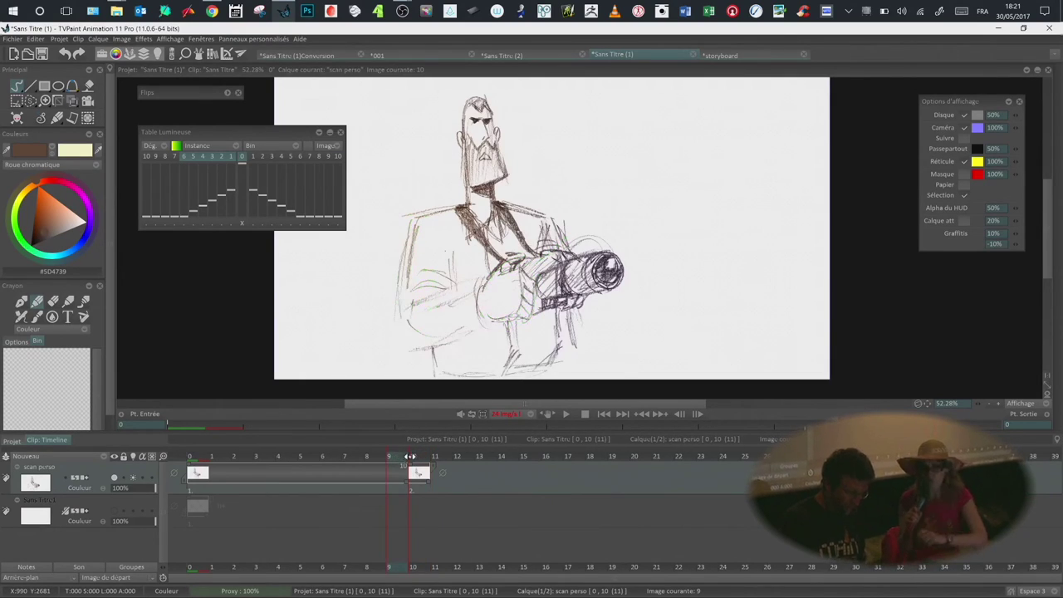
Step: Try the Ciel gradient for the light table's previous images, then set their gradient to Néon
left_click_drag(235, 130, 274, 135)
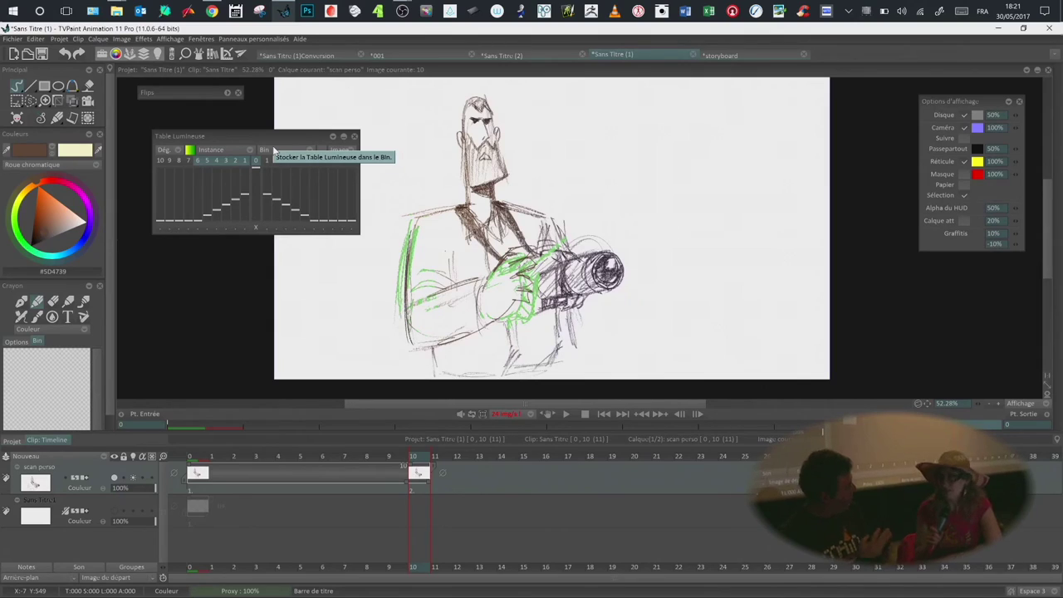
left_click(190, 149)
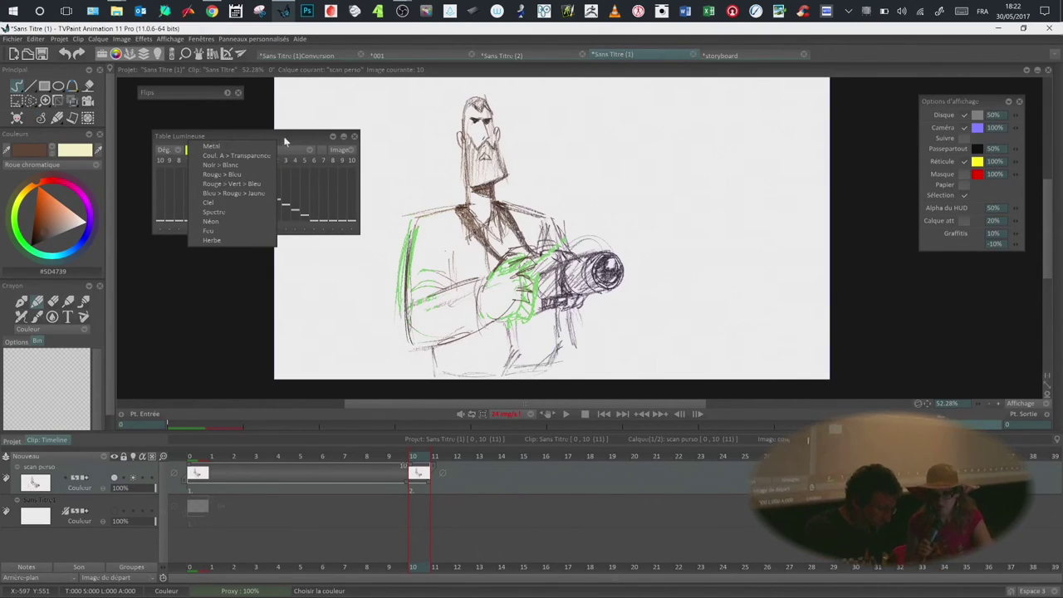
left_click(237, 201)
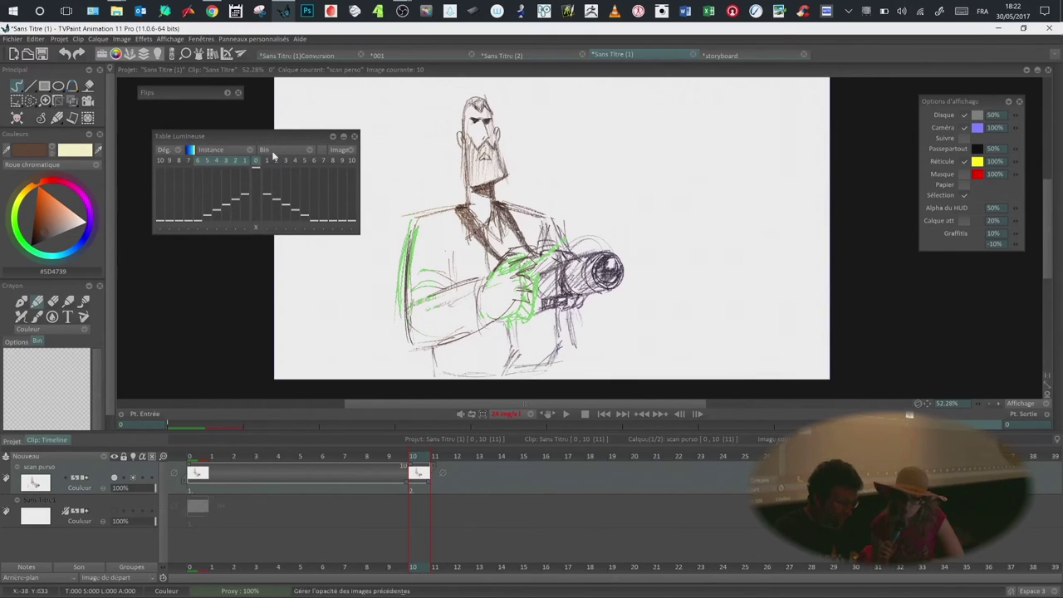
left_click(190, 150)
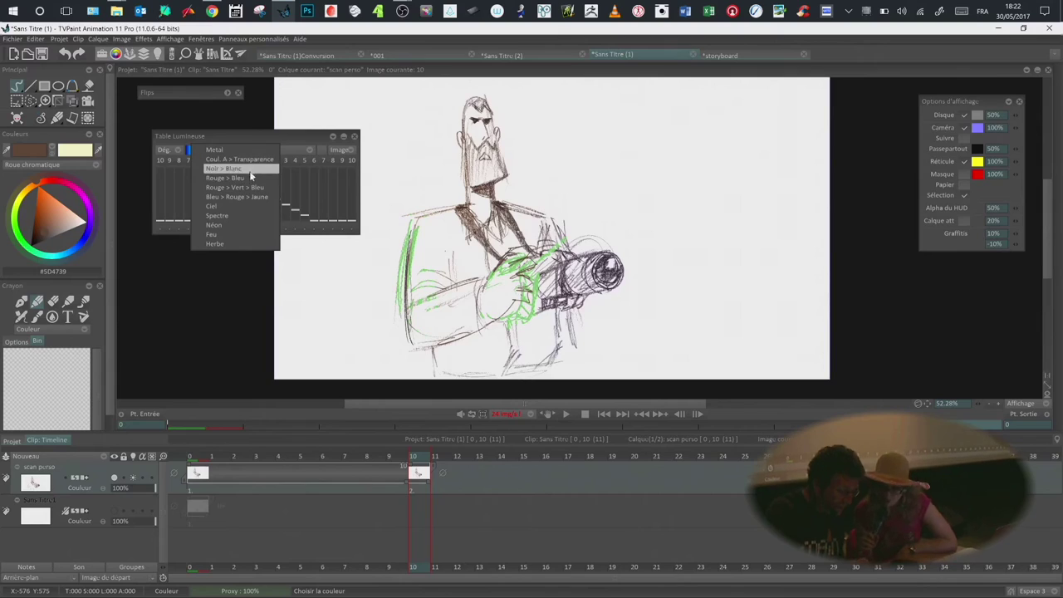
left_click(242, 226)
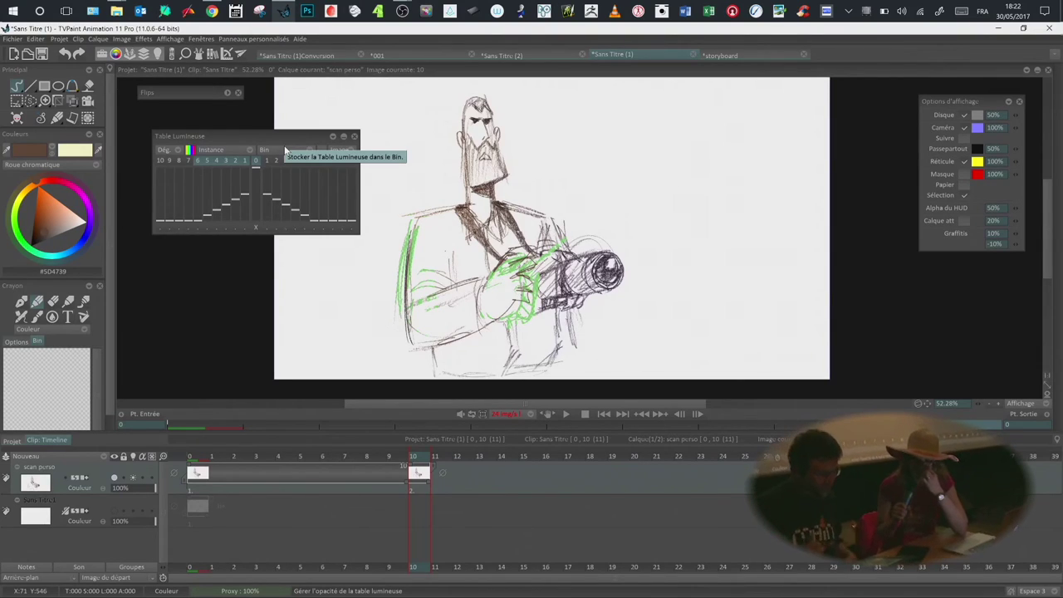
left_click_drag(258, 134, 263, 149)
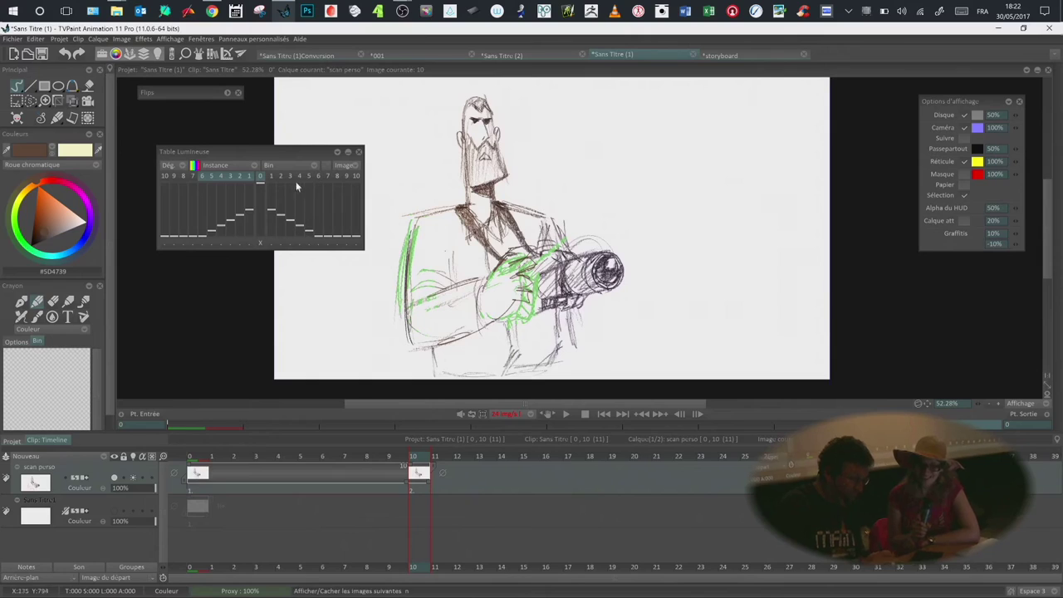
mouse_move(310, 153)
left_mouse_down()
mouse_move(284, 142)
mouse_move(295, 147)
left_mouse_up()
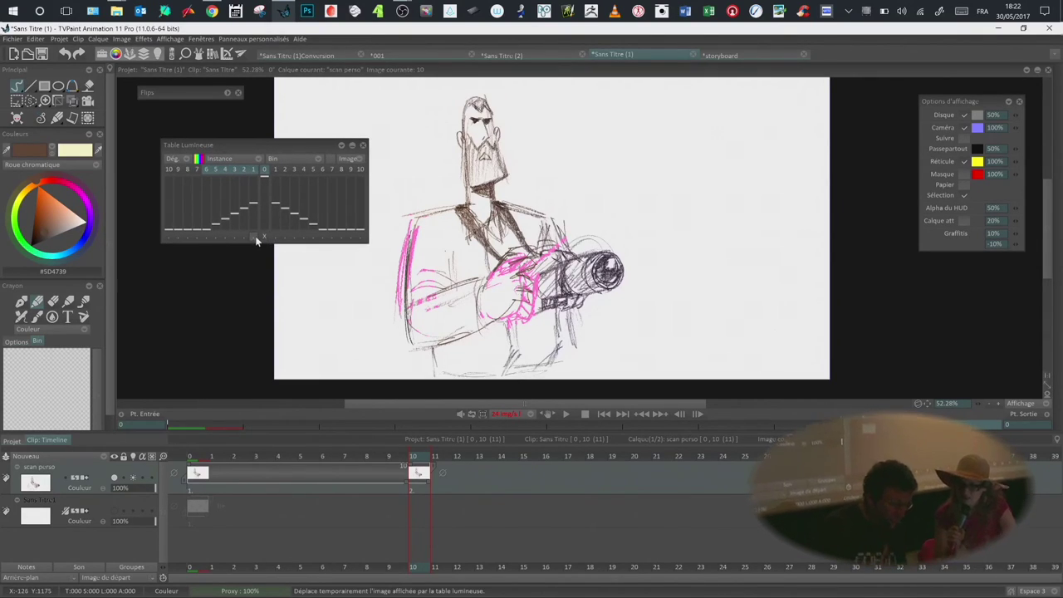
left_click_drag(274, 148, 268, 153)
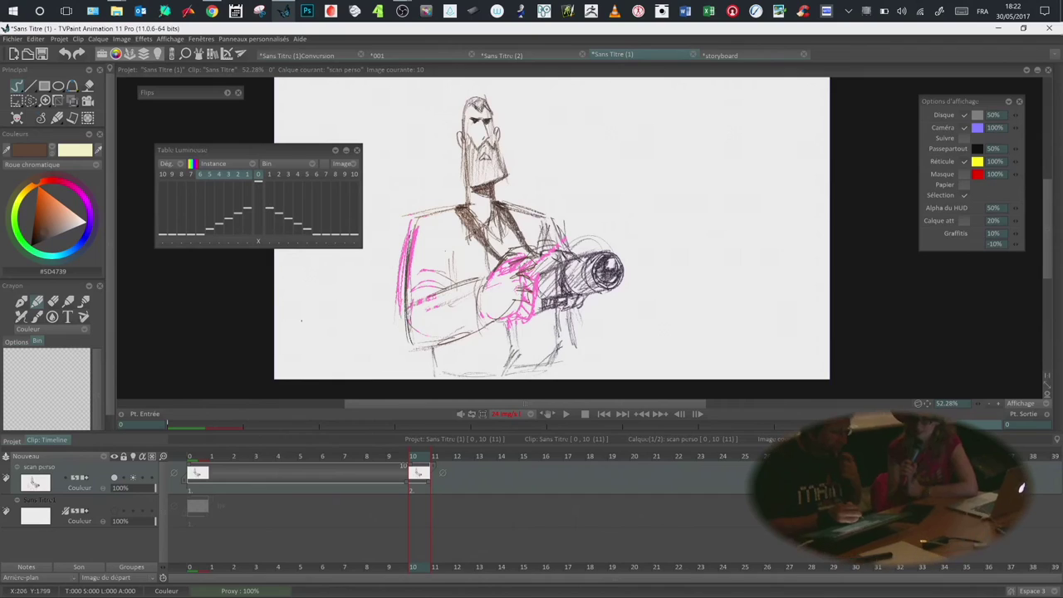
Step: Activate temporary displacement for the first previous image on the light table and shift it down to X 1.00, Y 73.00
left_click(248, 241)
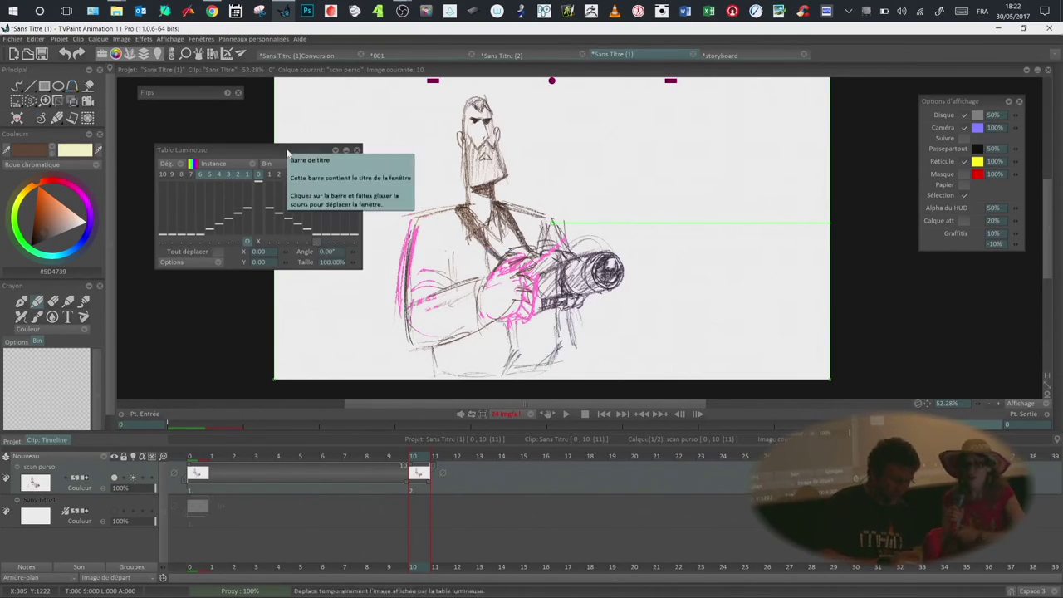
left_click_drag(287, 150, 260, 139)
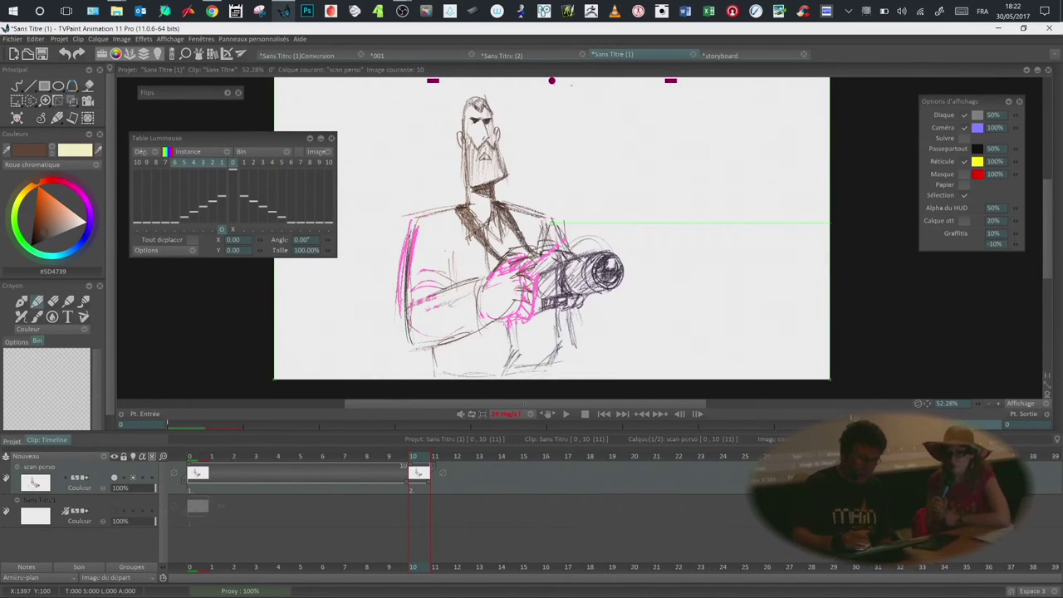
left_click_drag(670, 80, 672, 92)
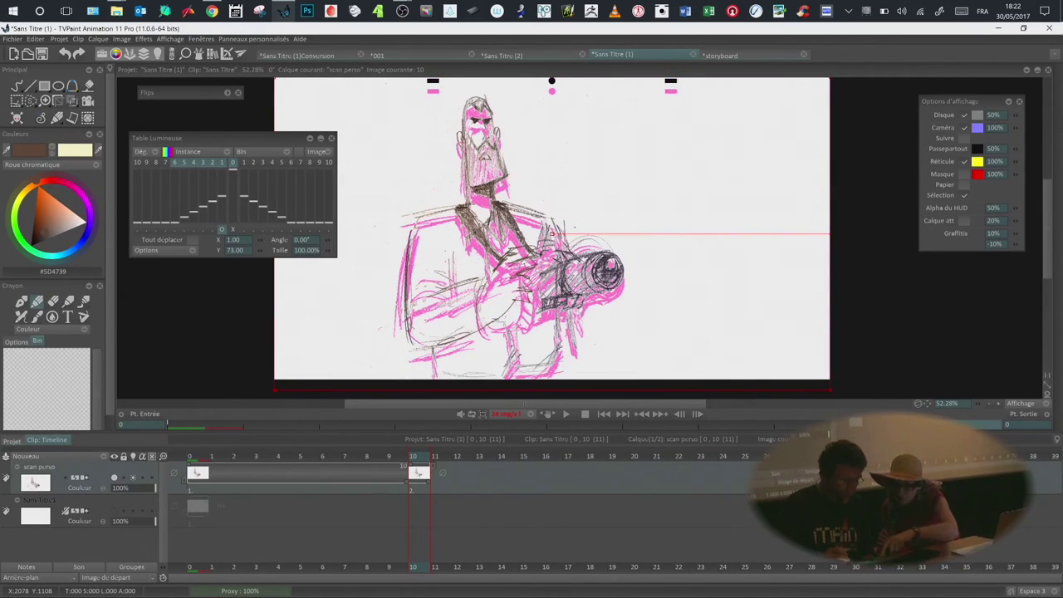
Step: Try the 3 cercles peg bar, set it to 2 rectangles et 1 cercle 3, and toggle the light table's AntiAliasing option
left_click(188, 250)
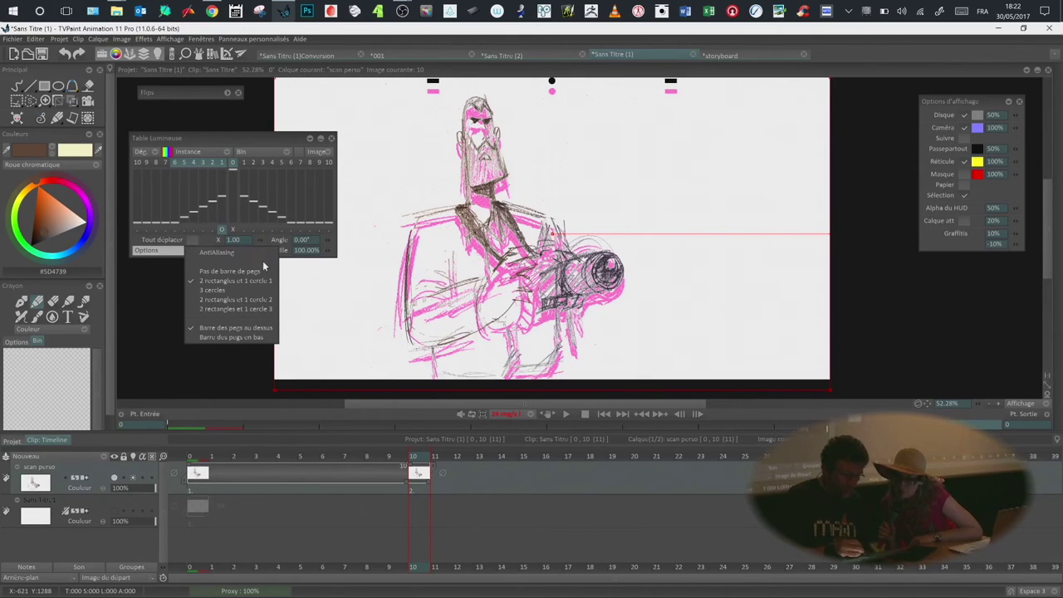
left_click(251, 289)
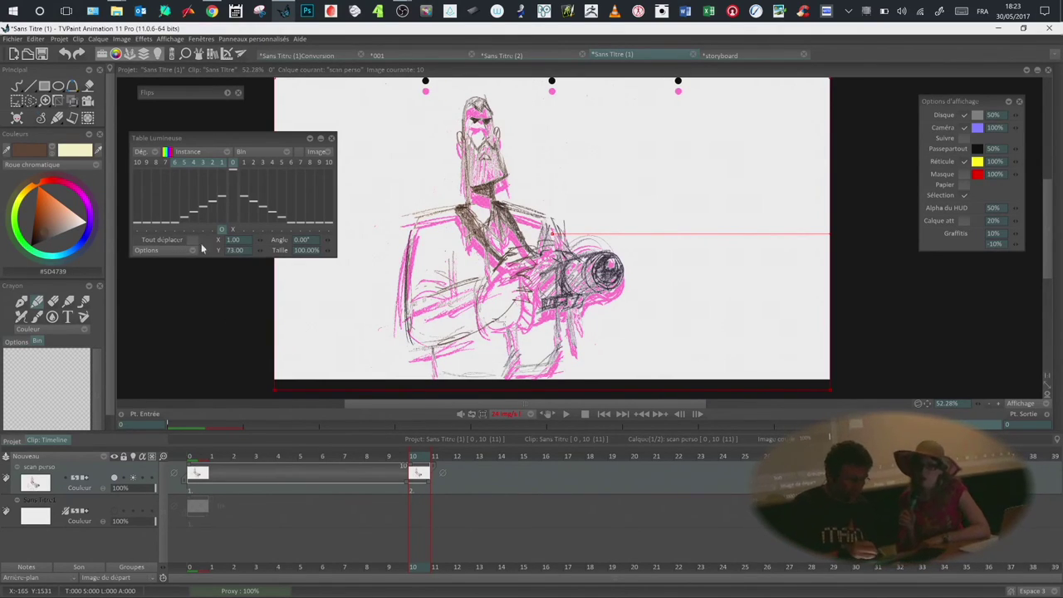
left_click(199, 249)
left_click(237, 307)
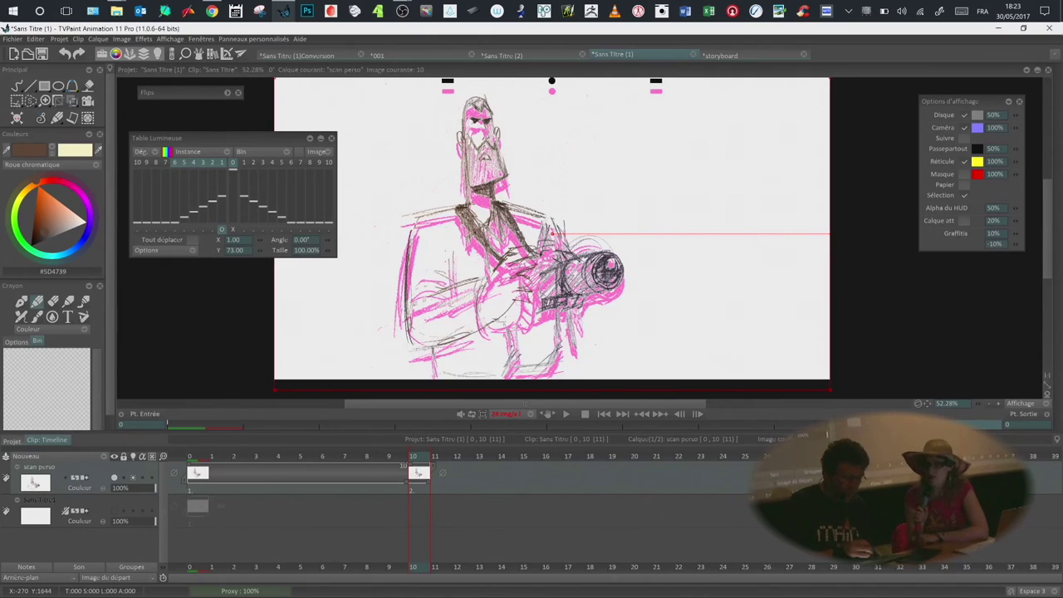
left_click(198, 252)
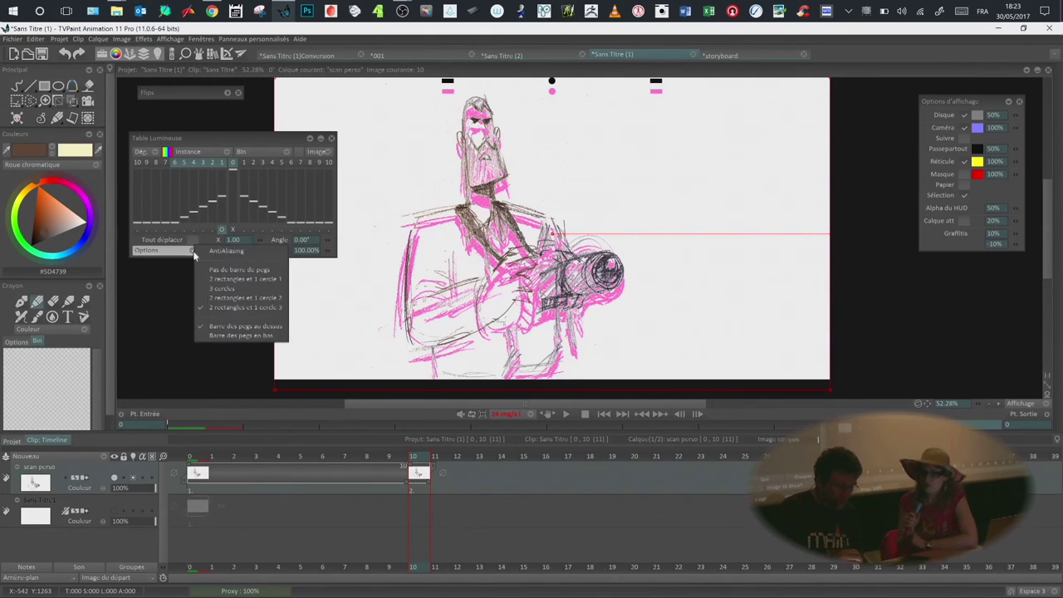
left_click(249, 252)
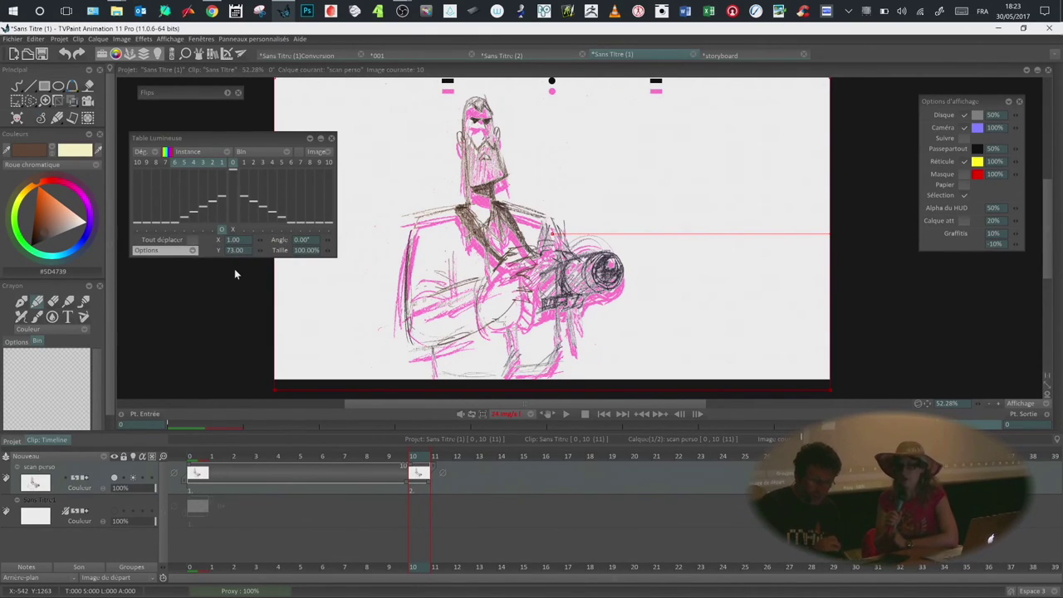
Step: Set the light table's peg bar option to Pas de barre de pegs and check its options
left_click(186, 249)
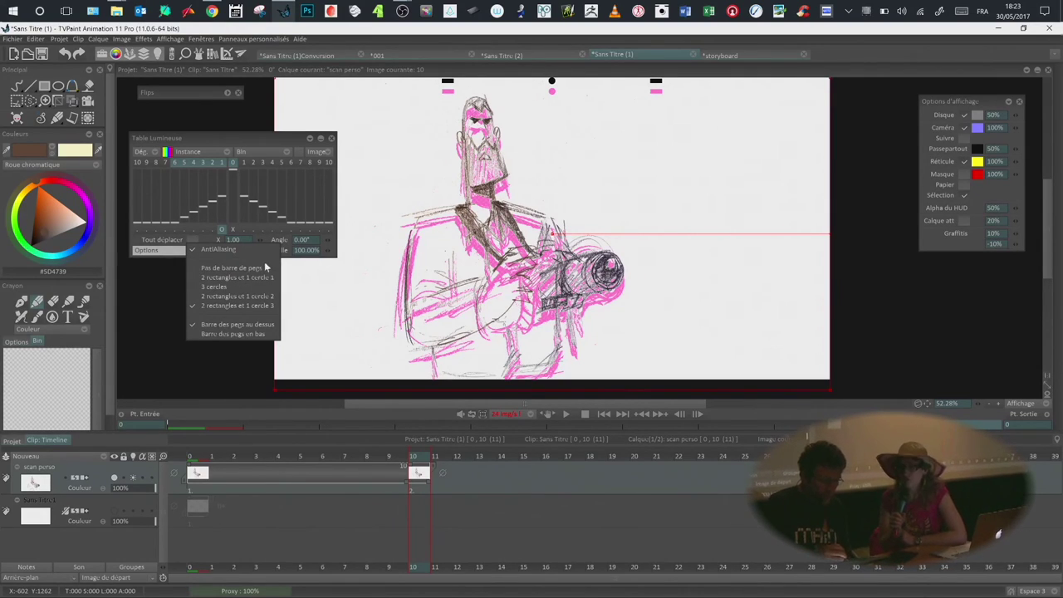
left_click(260, 269)
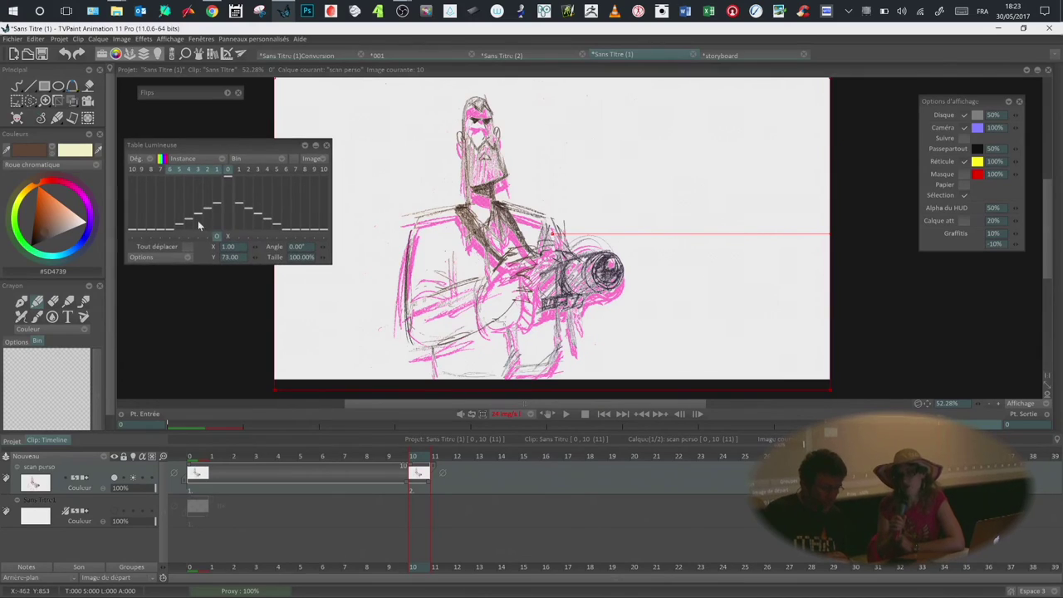
left_click(187, 256)
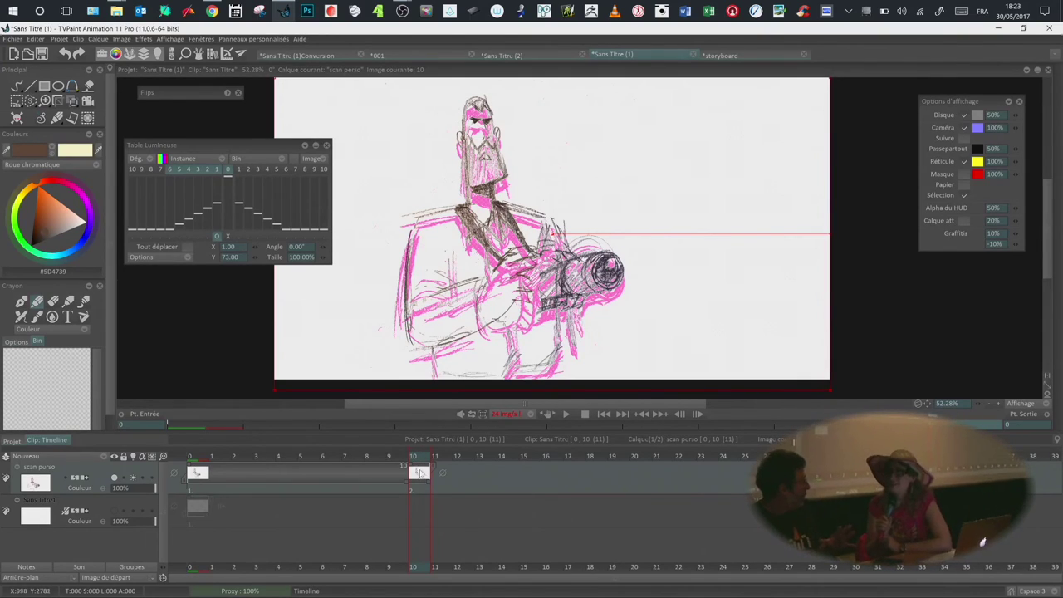
left_click_drag(220, 239, 413, 195)
left_click(141, 256)
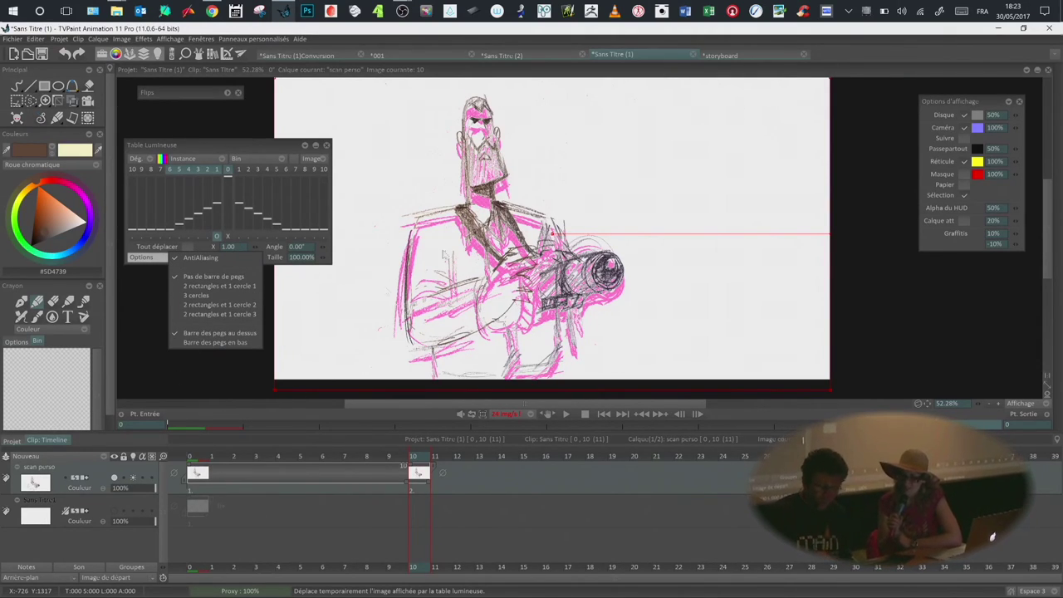
key("Escape")
Step: Switch the light table's previous images from Dégradé to the green Couleur mode
left_click(165, 159)
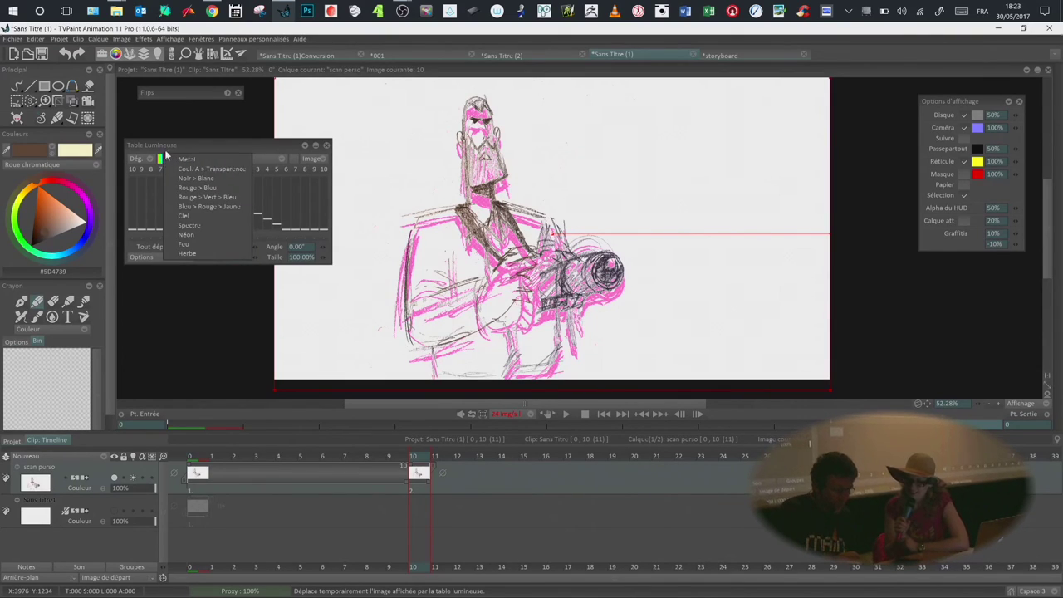
left_click(152, 159)
left_click(152, 159)
left_click(187, 151)
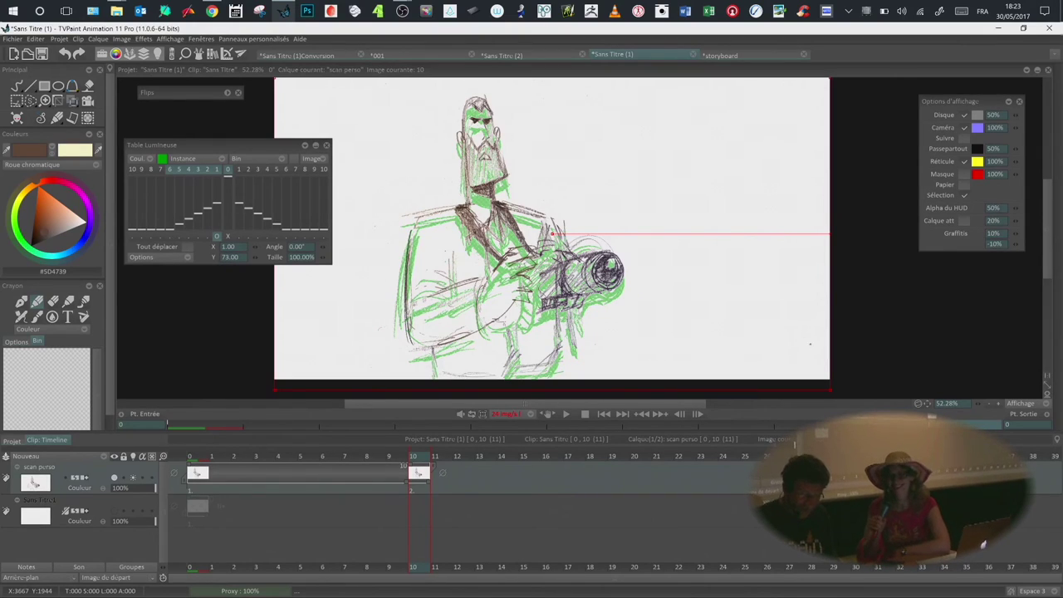
left_click_drag(260, 151, 258, 145)
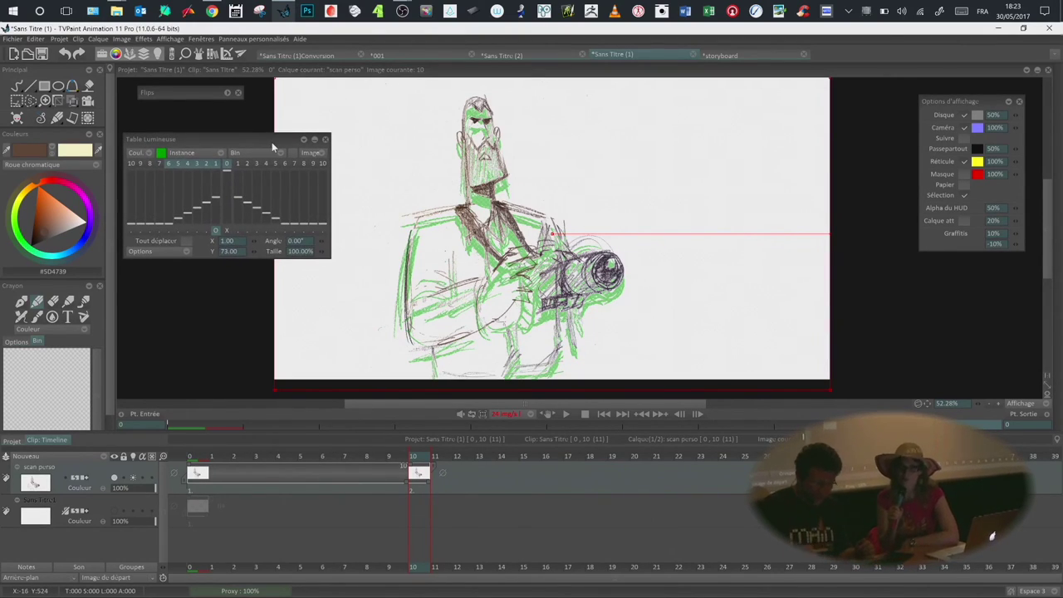
Step: Scale the first previous image on the light table to 88.79%, rotate it 6.28°, and move it to X -190.00, Y -139.00
left_click_drag(858, 354, 783, 325)
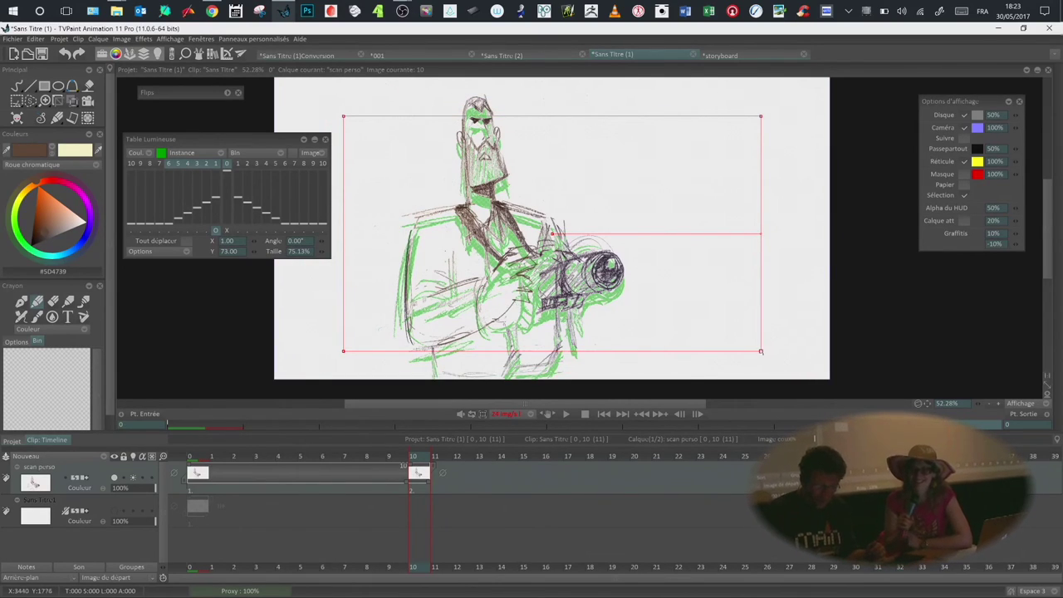
left_click_drag(750, 126, 769, 187)
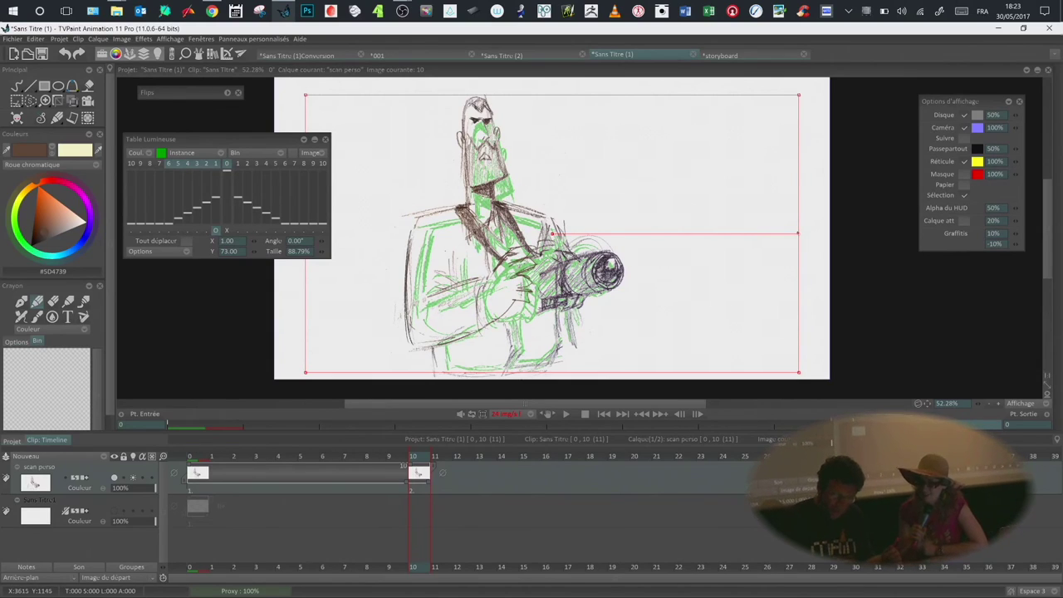
left_click_drag(855, 274, 845, 195)
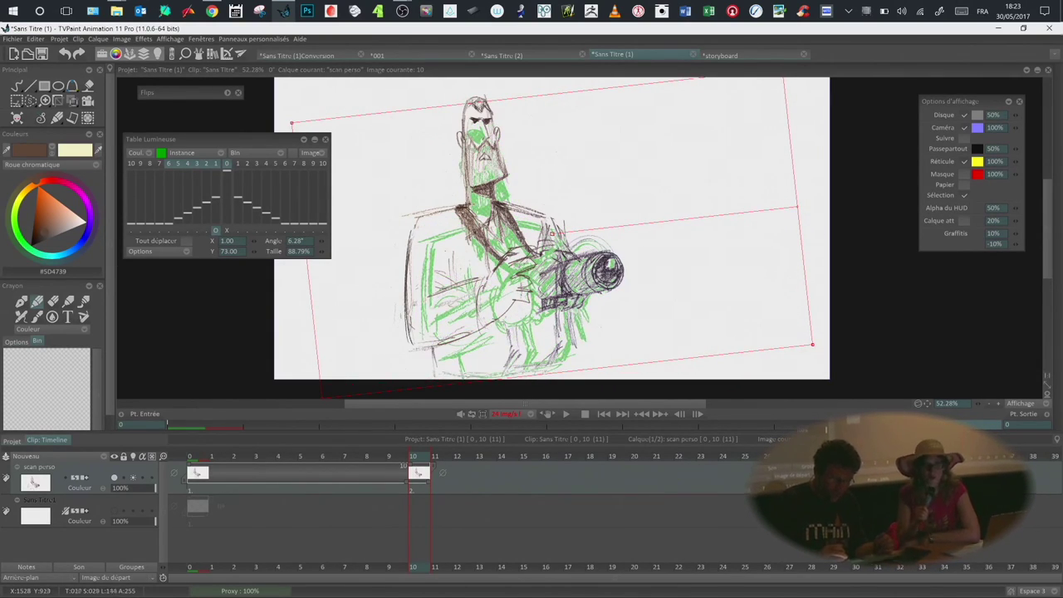
left_click_drag(551, 233, 524, 203)
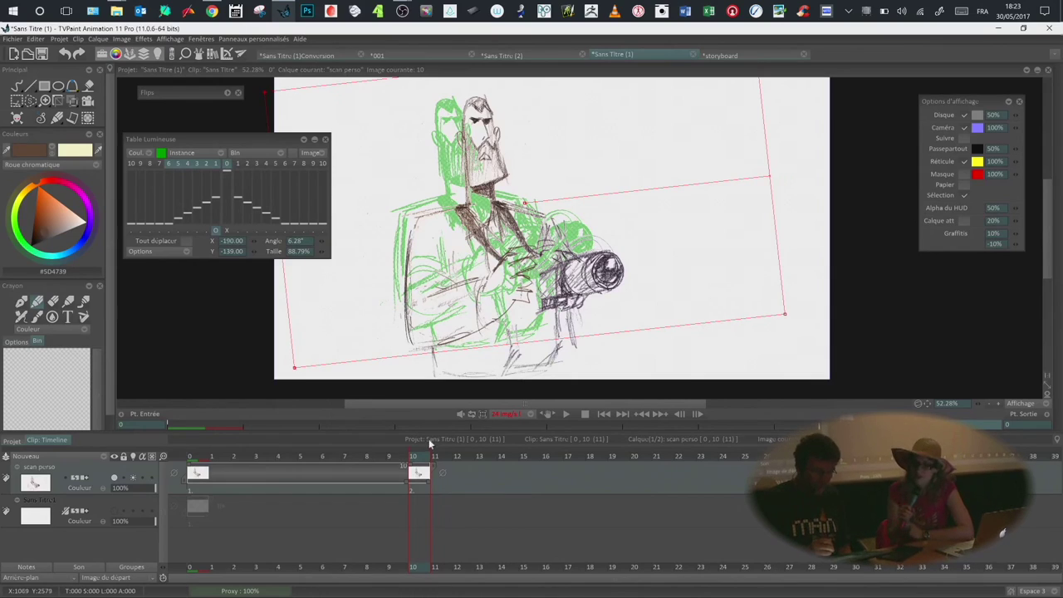
Step: Erase the character's head from the drawing on frame 10 of the scan perso layer
left_click(17, 88)
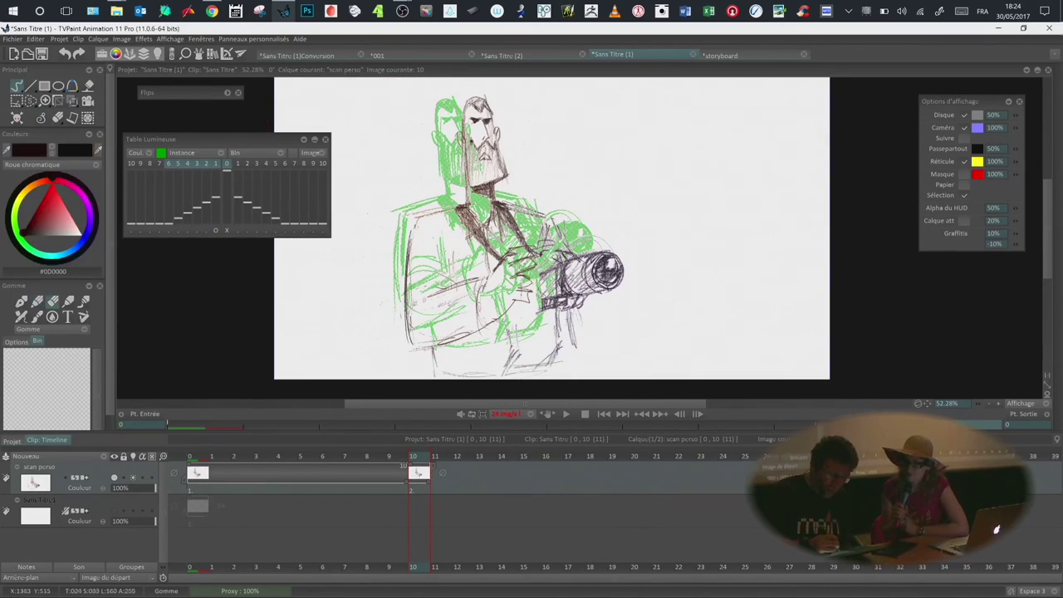
mouse_move(461, 125)
left_mouse_down()
mouse_move(469, 166)
mouse_move(485, 125)
mouse_move(502, 175)
left_mouse_up()
mouse_move(467, 98)
left_mouse_down()
mouse_move(485, 104)
mouse_move(488, 188)
mouse_move(491, 132)
left_mouse_up()
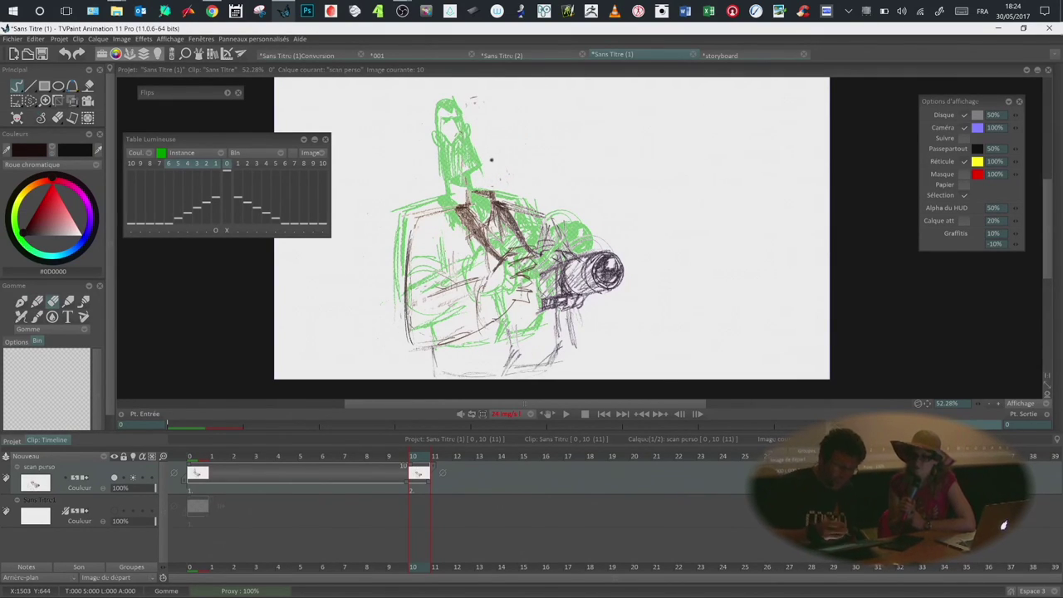
Step: Redraw the bearded head on frame 10 with the brown pencil, tracing the shifted green light table image
mouse_move(452, 118)
left_mouse_down()
mouse_move(459, 138)
mouse_move(459, 119)
mouse_move(430, 145)
mouse_move(439, 168)
mouse_move(460, 181)
mouse_move(475, 172)
mouse_move(465, 126)
mouse_move(480, 166)
left_mouse_up()
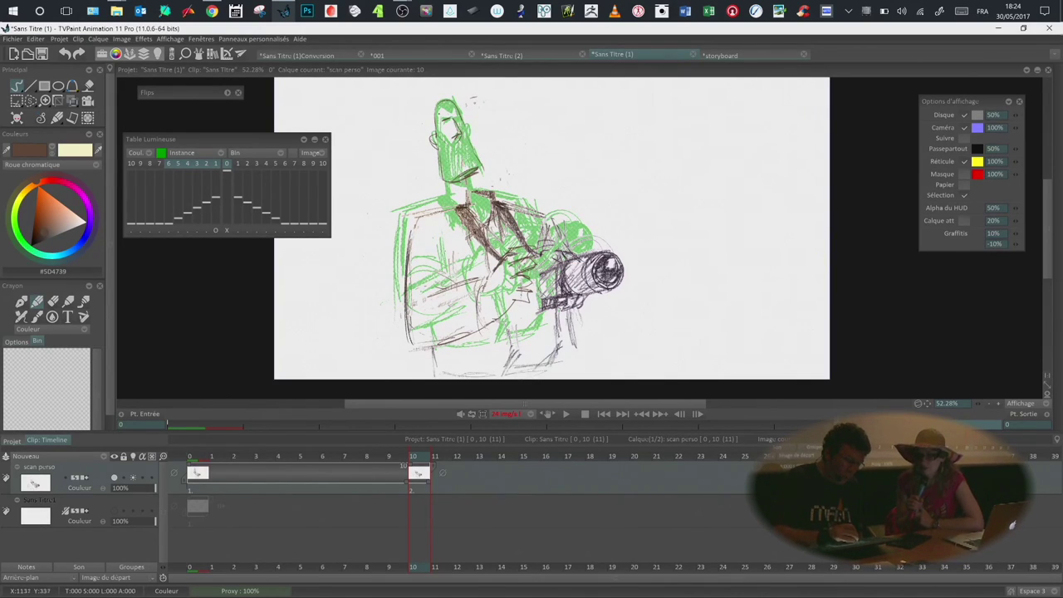
left_click_drag(463, 118, 469, 158)
left_click_drag(447, 159, 453, 180)
left_click_drag(453, 141, 462, 180)
left_click_drag(465, 144, 470, 175)
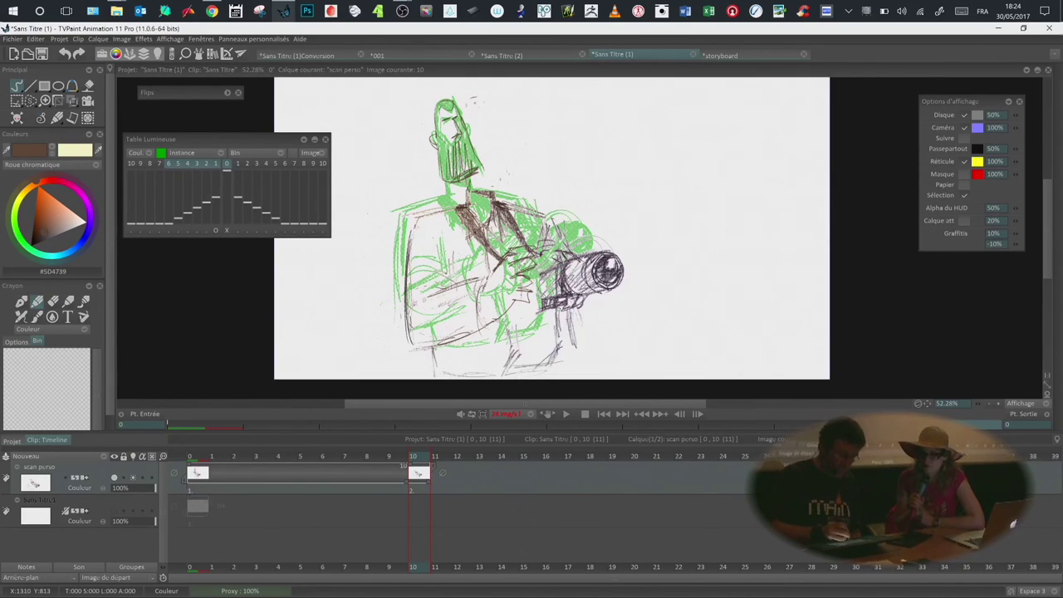
Step: Flip between frames 9 and 10 to compare the original and redrawn heads, and go to frame 8
key("Left")
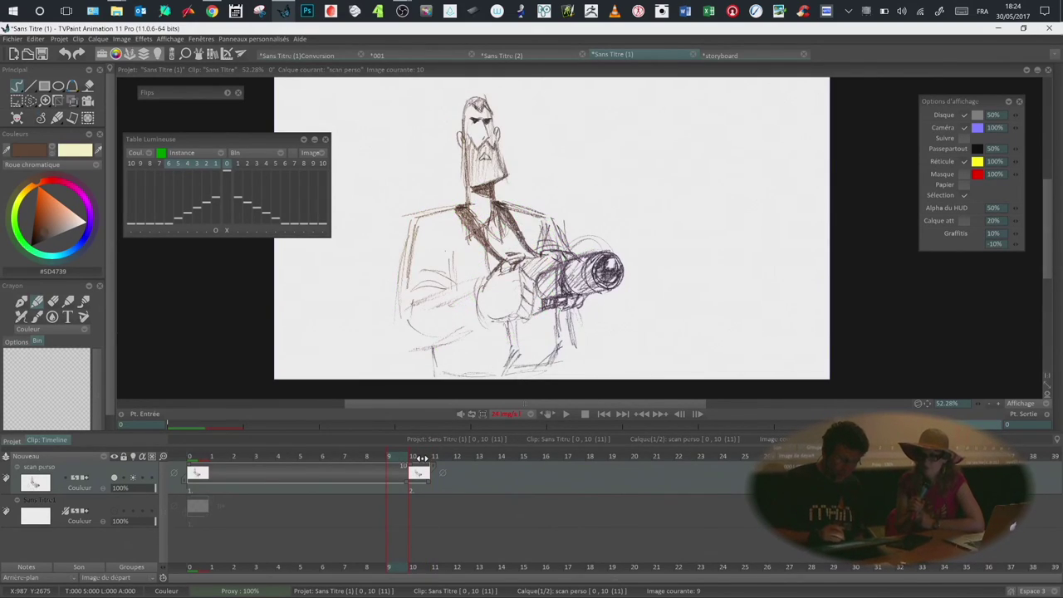
key("Right")
key("Right")
left_click(385, 460)
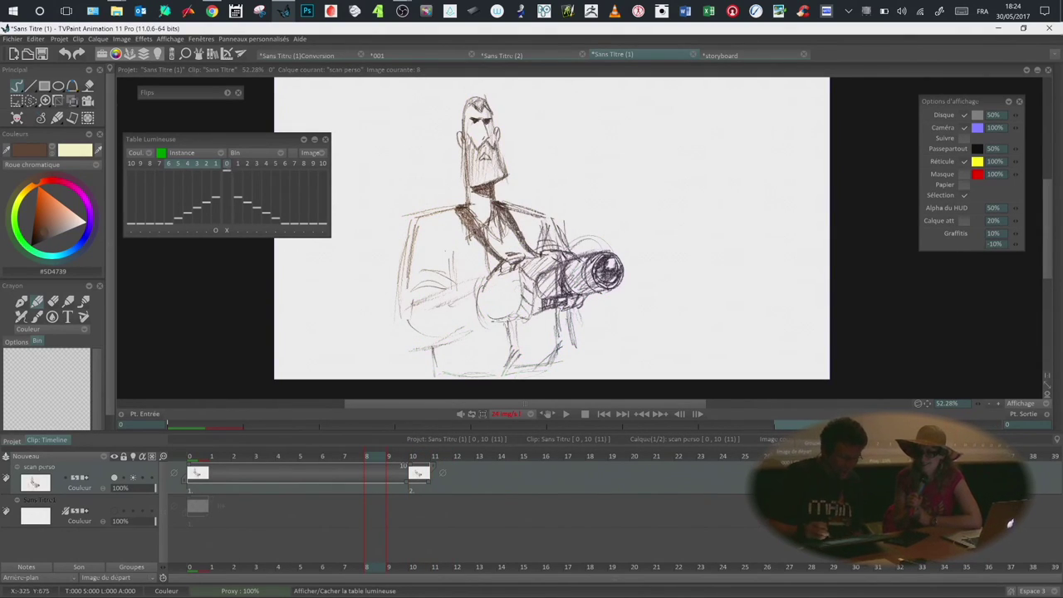
Step: Reset the first previous image's temporary displacement to X 0.00, Y 0.00, return to frame 10, and turn the displacement off
left_click(215, 231)
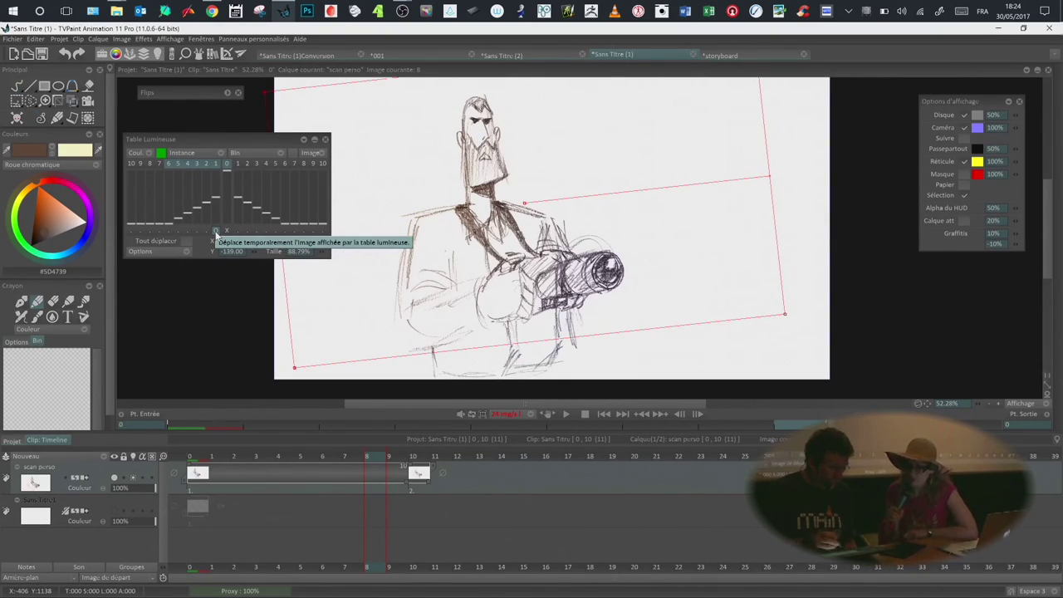
left_click(215, 231)
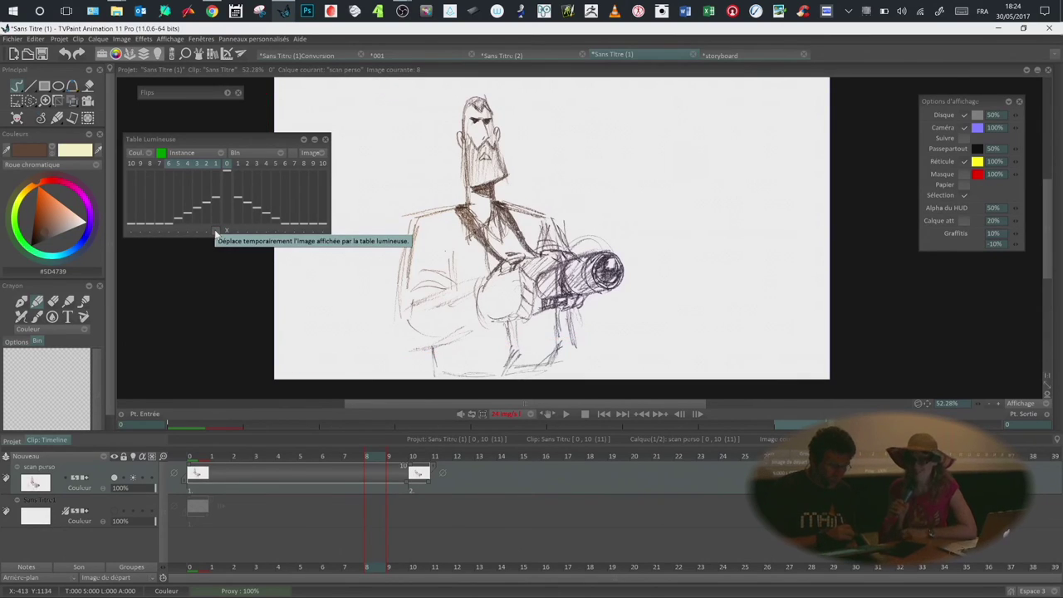
left_click(215, 232)
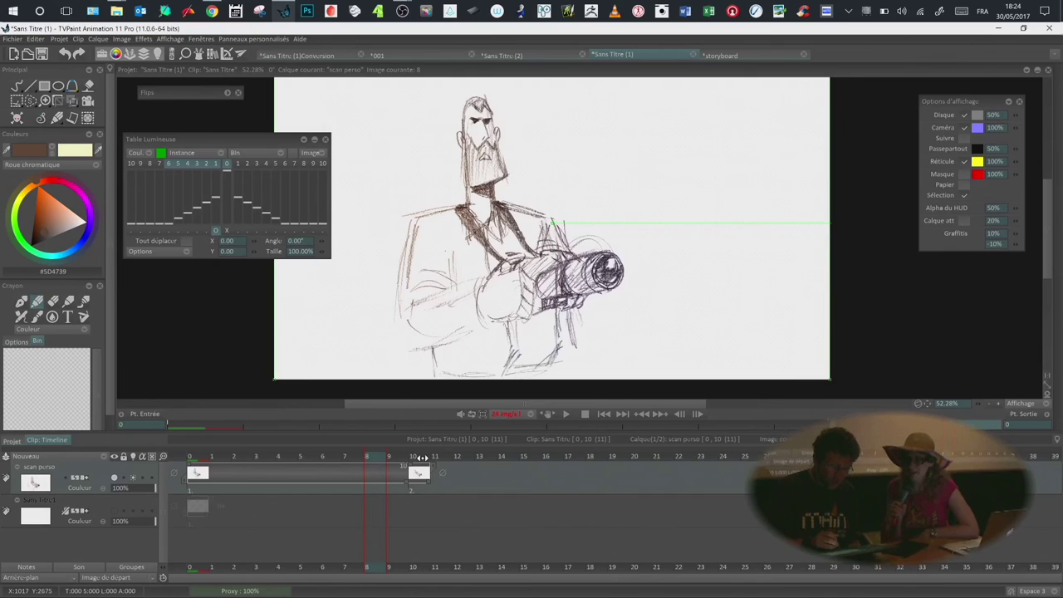
key("Right")
key("Right")
left_click(215, 232)
left_click_drag(254, 139, 248, 130)
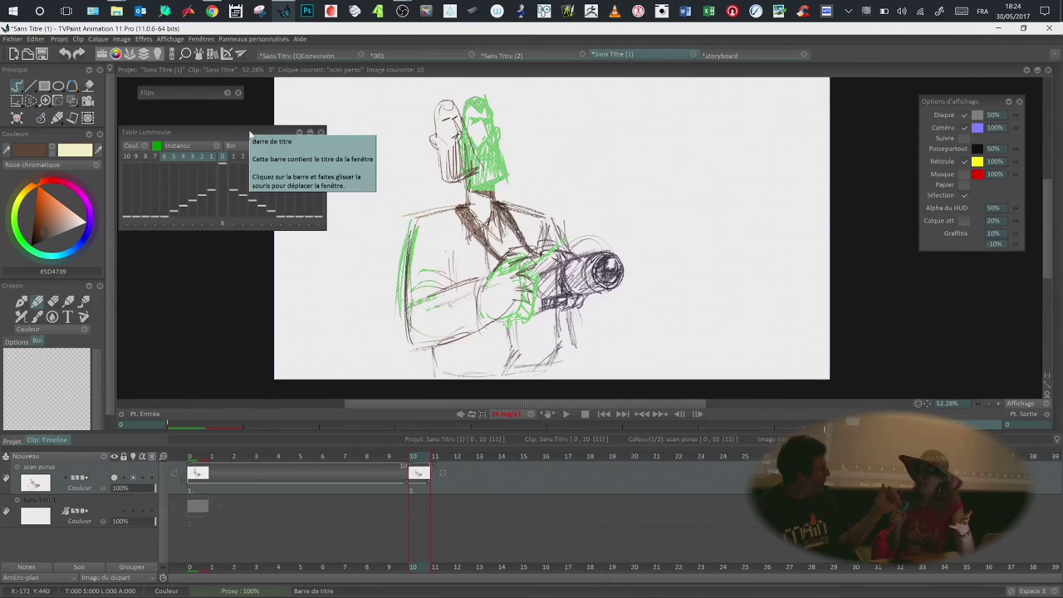
Step: Activate temporary displacement for the first, second and third previous images on the light table
left_click(209, 222)
left_click(210, 222)
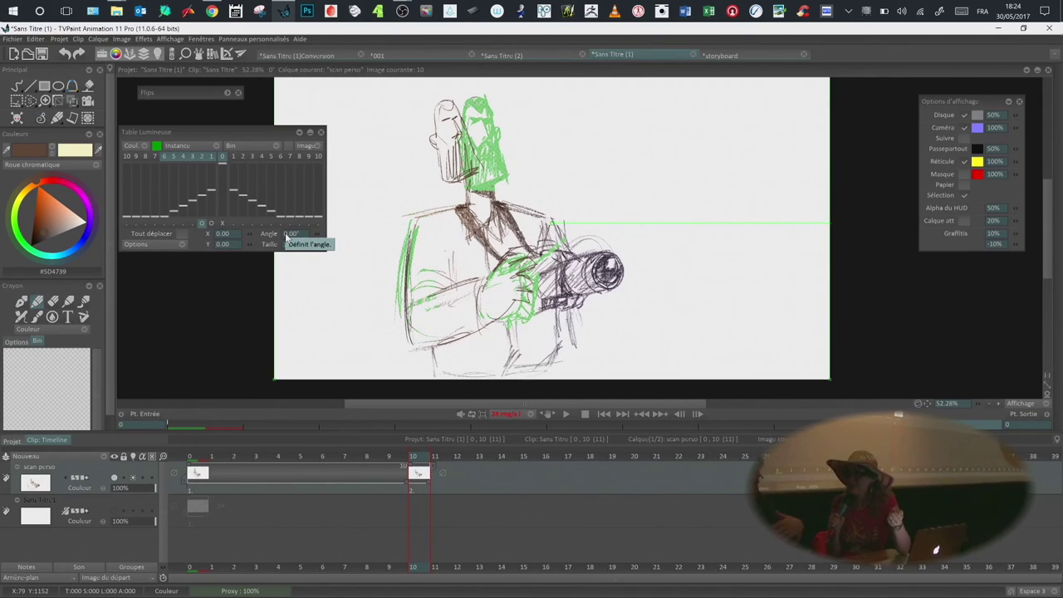
left_click_drag(226, 132, 230, 133)
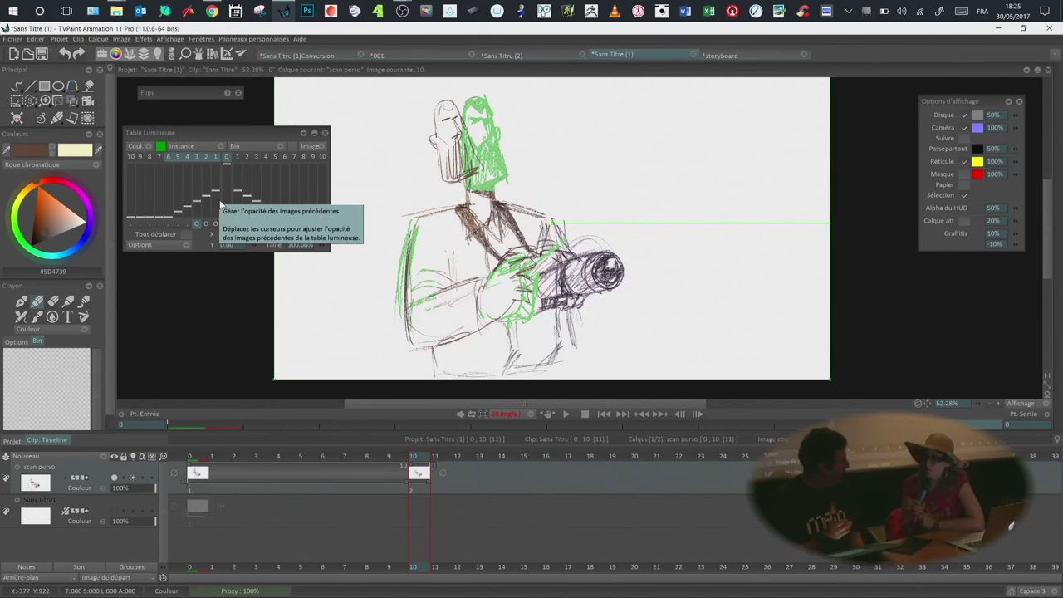
left_click_drag(256, 133, 260, 136)
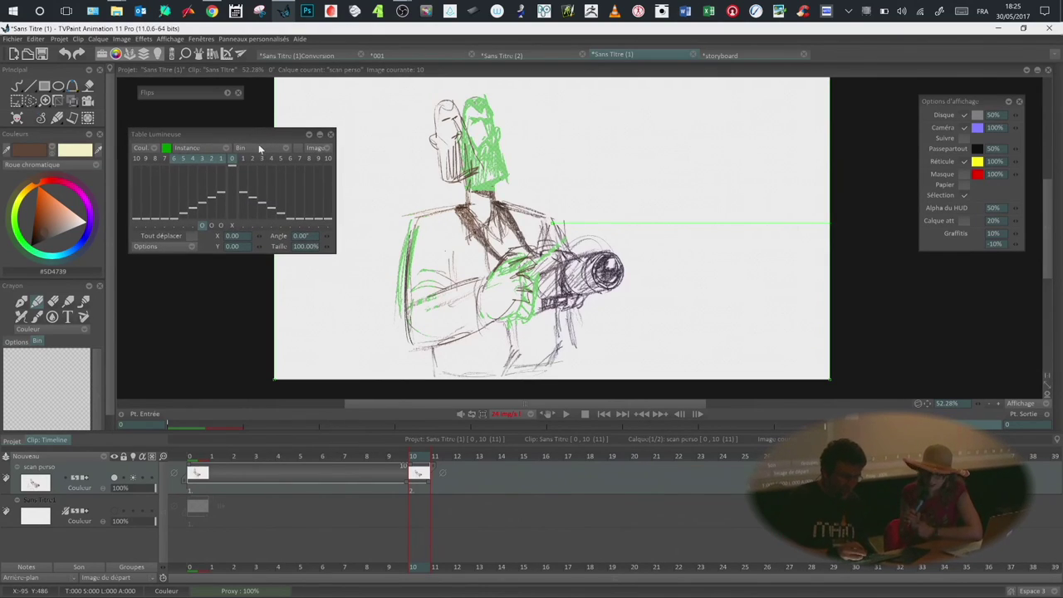
left_click(213, 227)
left_click(212, 225)
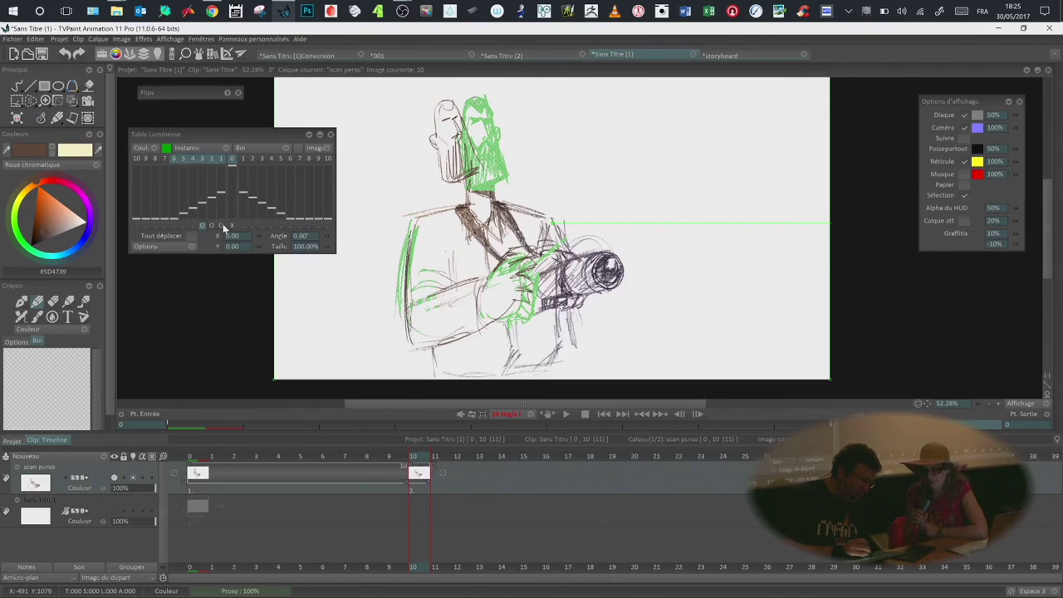
left_click_drag(219, 136, 224, 142)
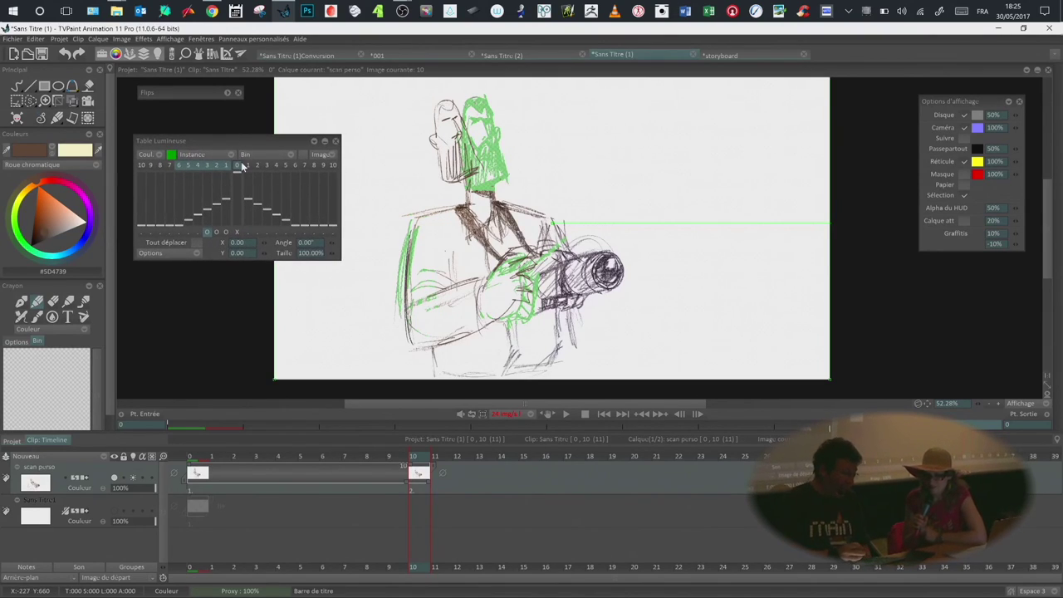
Step: Turn off temporary displacement for the third previous image and select the first previous image's displacement, keeping the second active
left_click(213, 226)
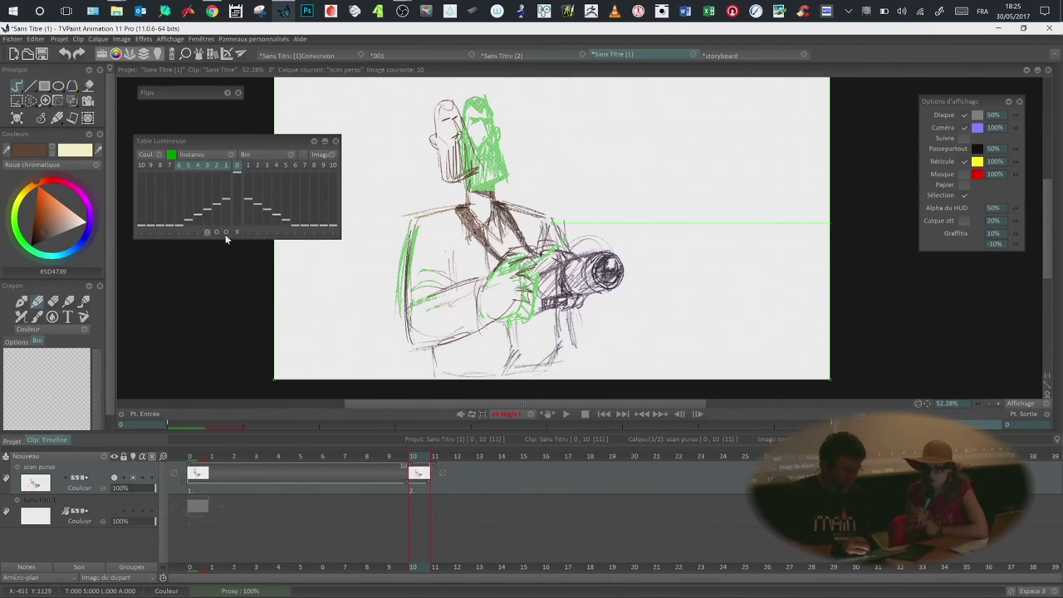
left_click(225, 232)
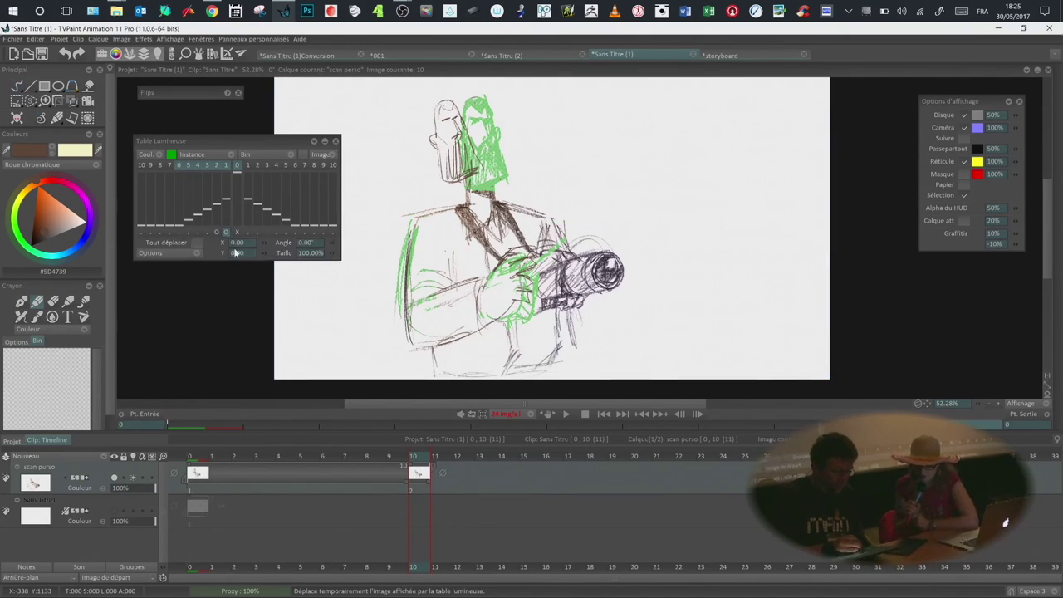
left_click(218, 234)
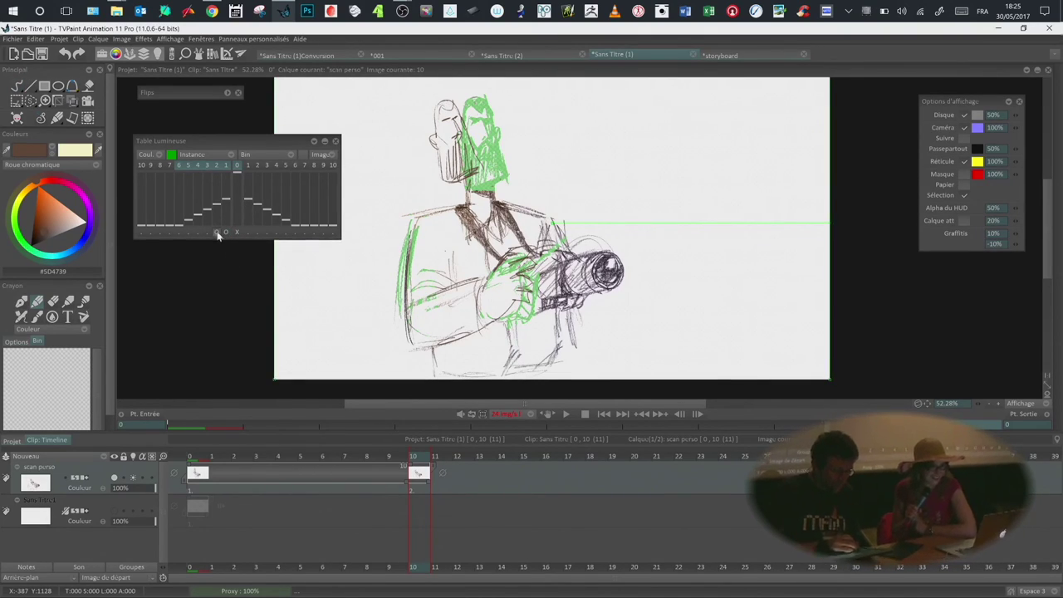
left_click(218, 233)
left_click(225, 232)
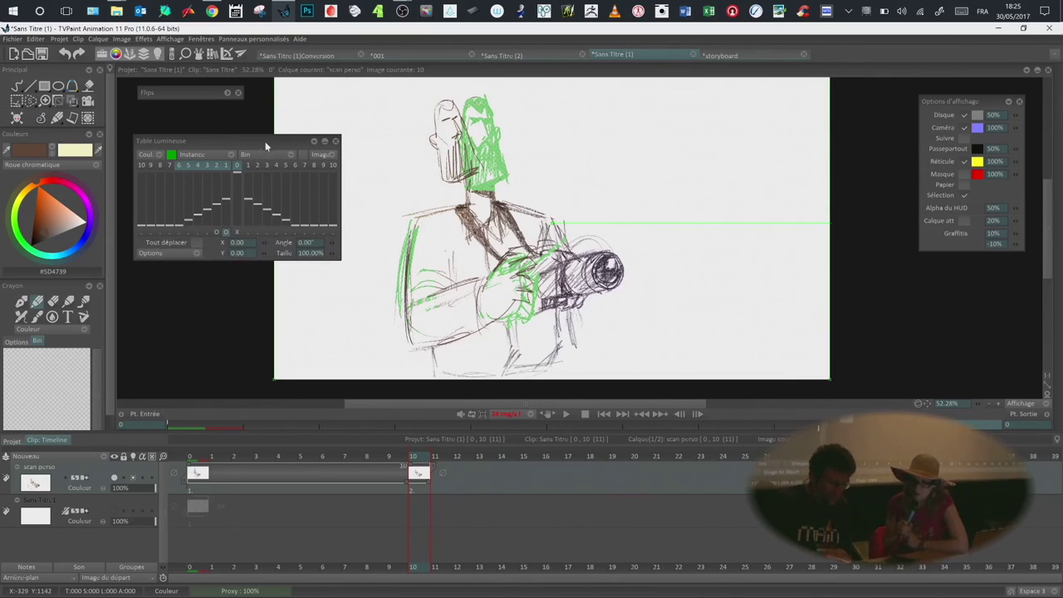
Step: Postpone the save reminder for the Sans Titre (2) project and switch to that project
key("alt")
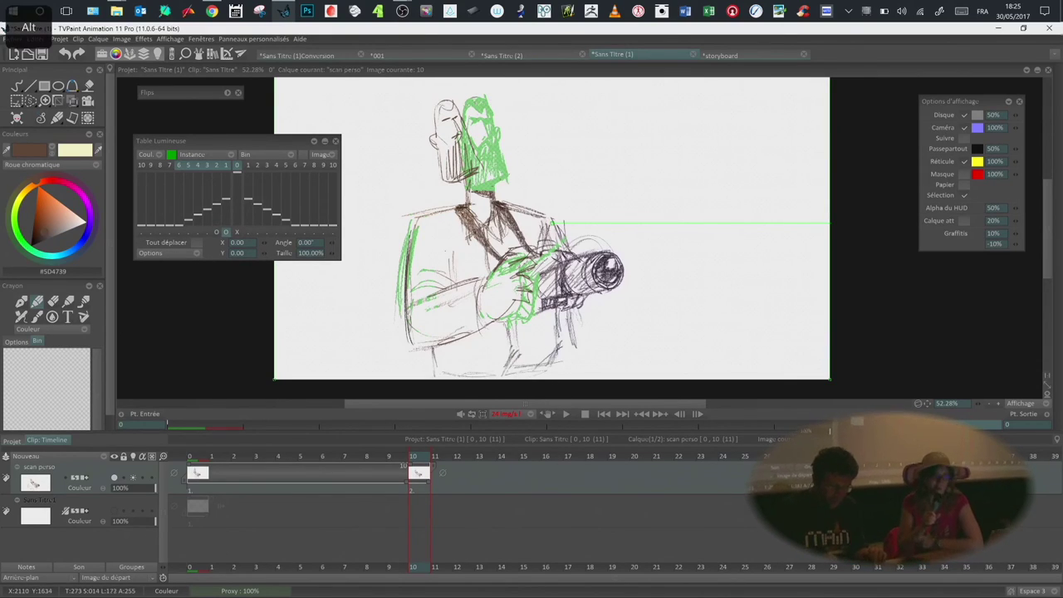
scroll(563, 235, "down", 2)
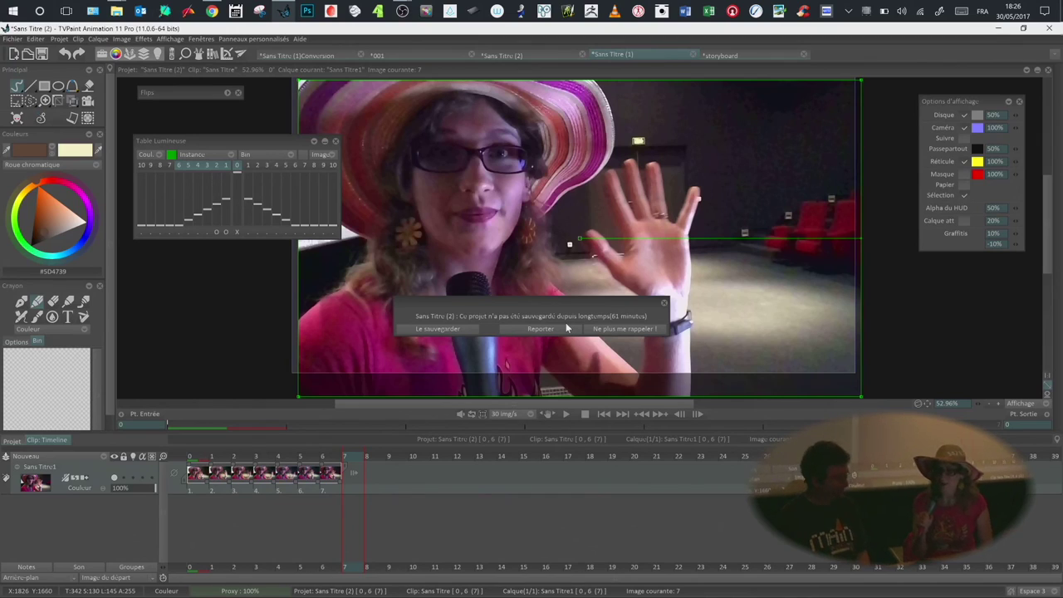
left_click(540, 329)
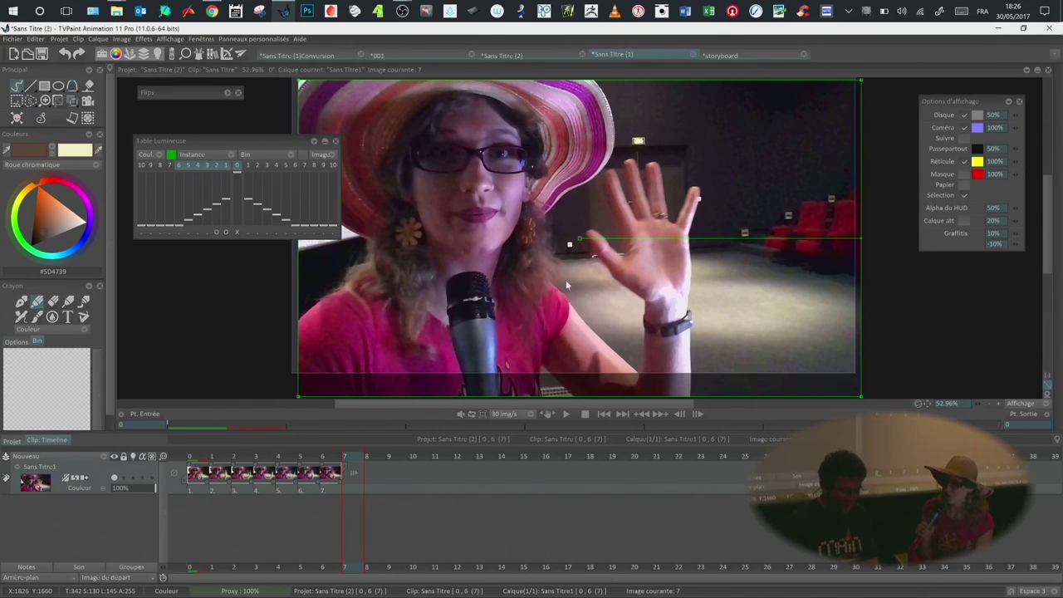
key("alt")
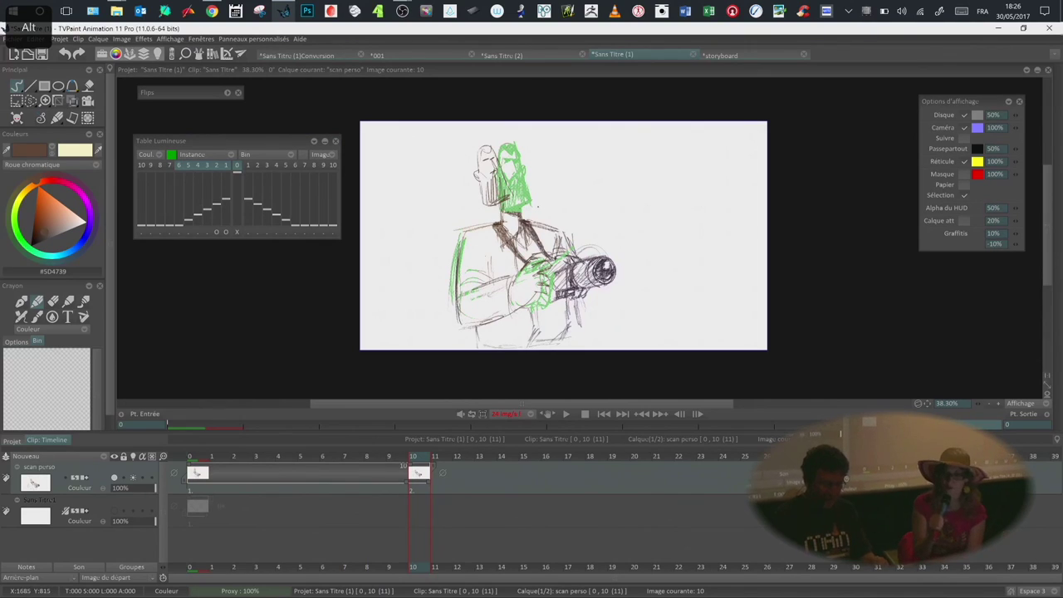
left_click(535, 52)
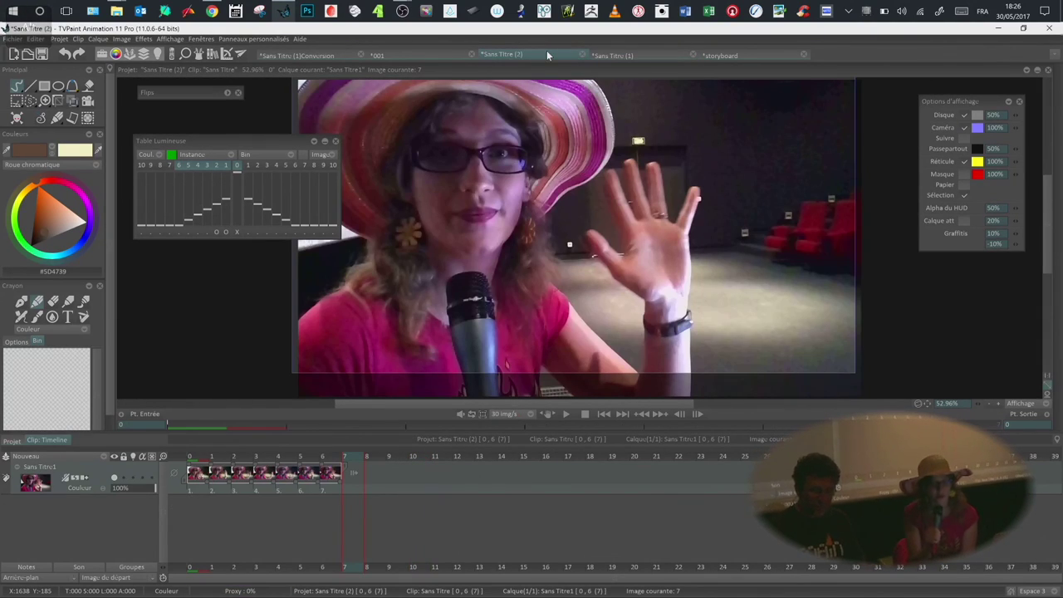